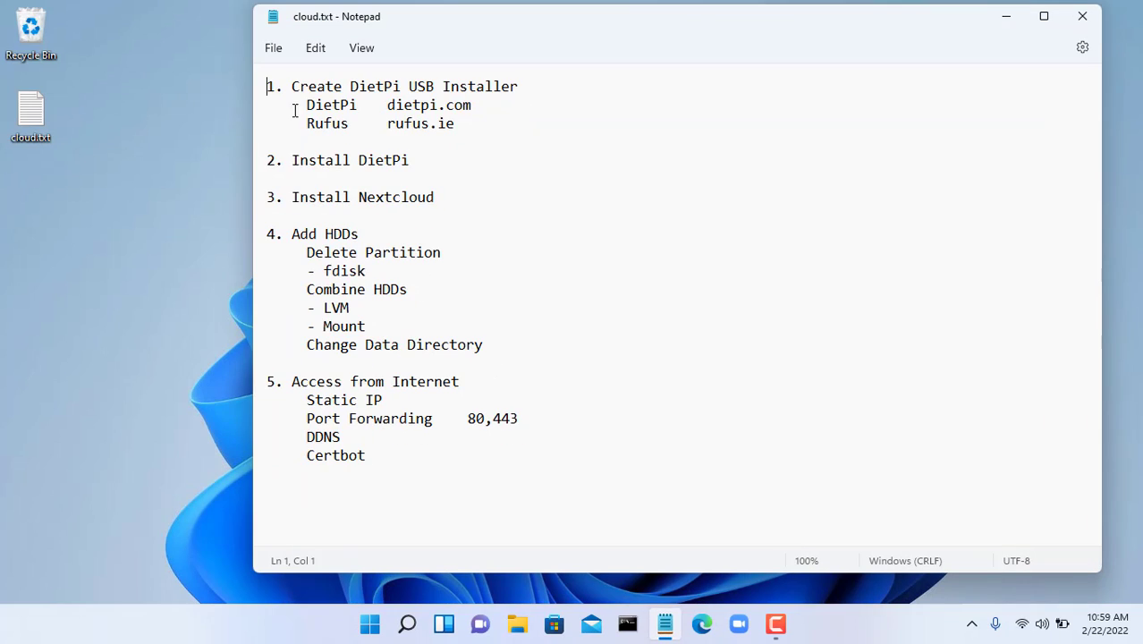
- Review the cloud.txt setup plan, highlighting the first step and the dietpi.com address
{"action": "left_click_drag", "start_coordinate": [259, 87], "coordinate": [525, 457]}
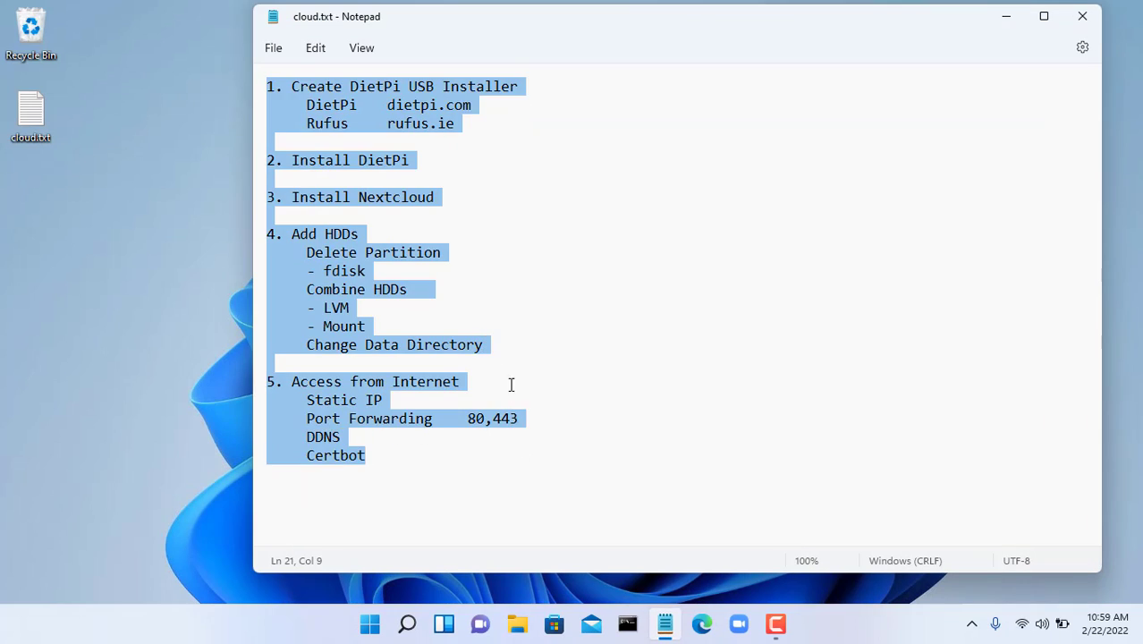
{"action": "left_click", "coordinate": [355, 113]}
{"action": "left_click_drag", "start_coordinate": [267, 85], "coordinate": [506, 123]}
{"action": "left_click", "coordinate": [426, 106]}
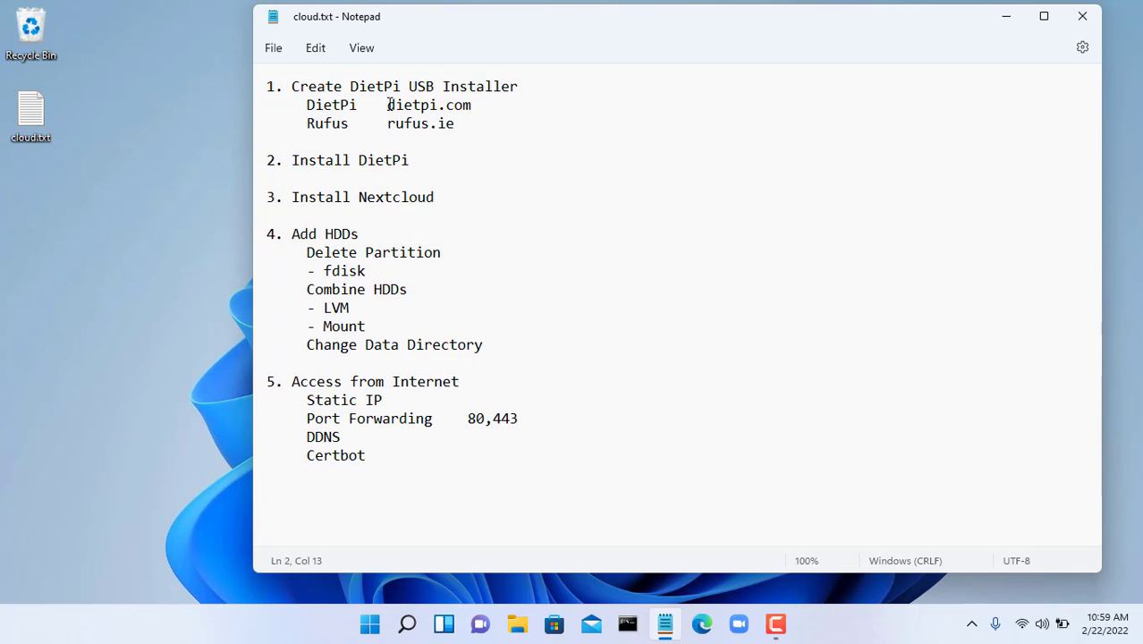
{"action": "left_click_drag", "start_coordinate": [389, 104], "coordinate": [491, 104]}
- Minimize the notes and open the DietPi website's download section in Edge
{"action": "left_click", "coordinate": [1007, 19]}
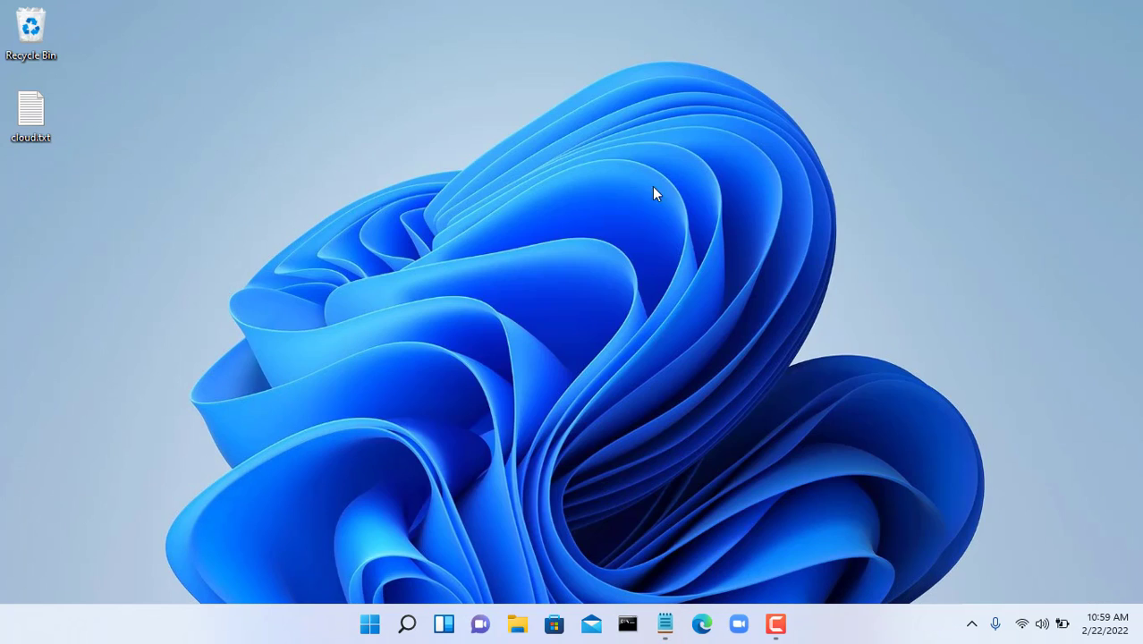
{"action": "left_click", "coordinate": [705, 624]}
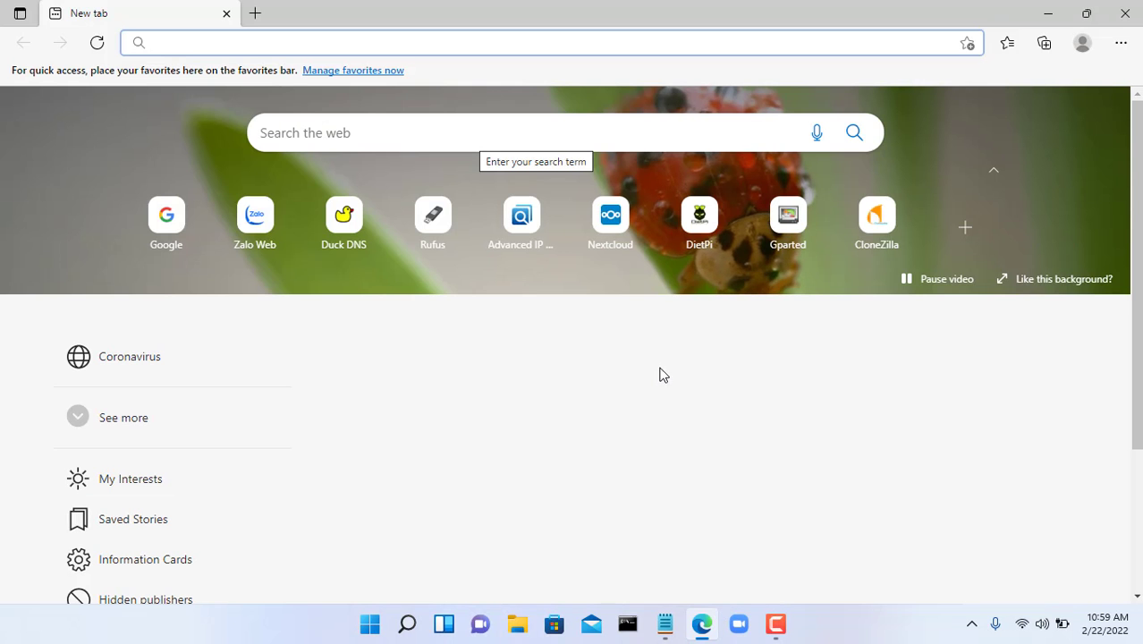
{"action": "left_click", "coordinate": [699, 222]}
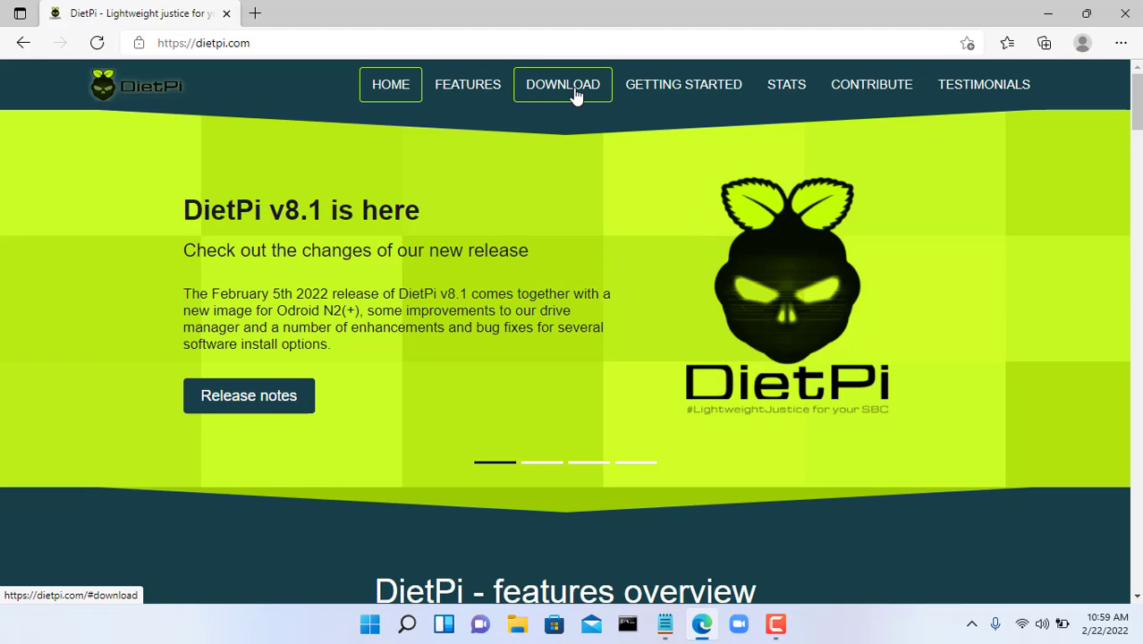
{"action": "left_click", "coordinate": [577, 97]}
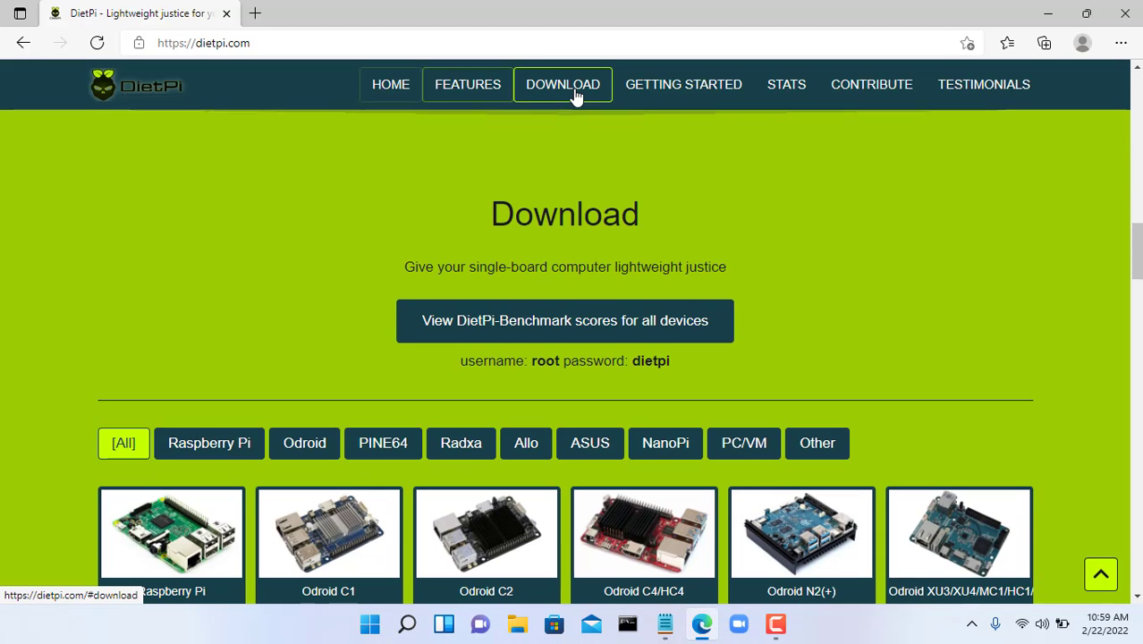
- Filter to PC/VM images and download the Native PC (UEFI) installer image
{"action": "left_click", "coordinate": [748, 441]}
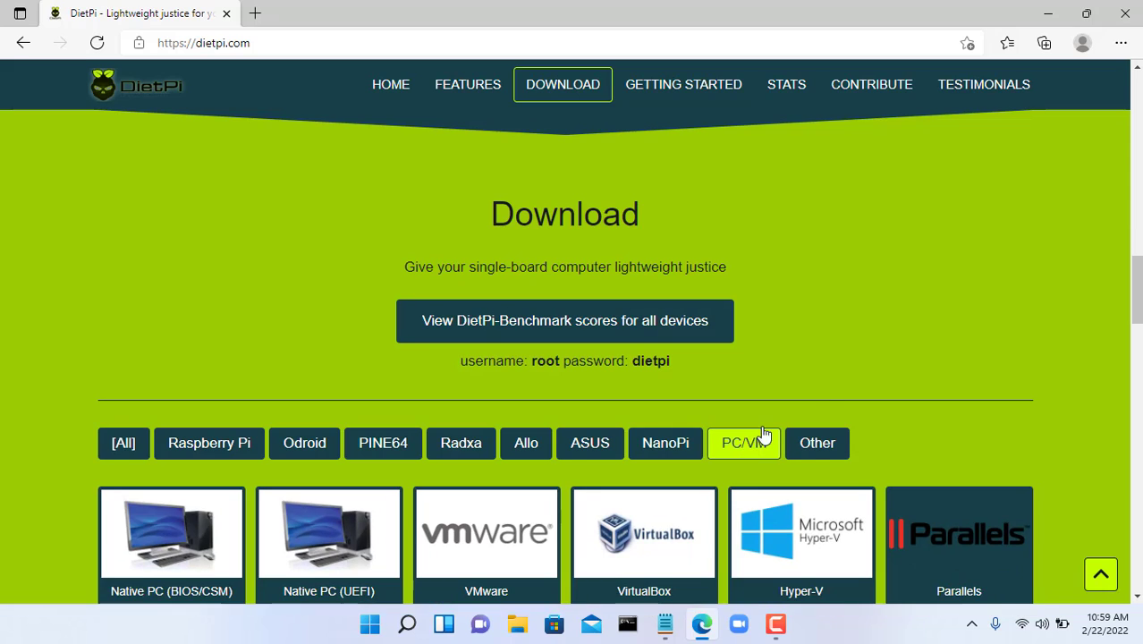
{"action": "scroll", "coordinate": [832, 394], "scroll_direction": "down", "scroll_amount": 1}
{"action": "scroll", "coordinate": [381, 447], "scroll_direction": "down", "scroll_amount": 2}
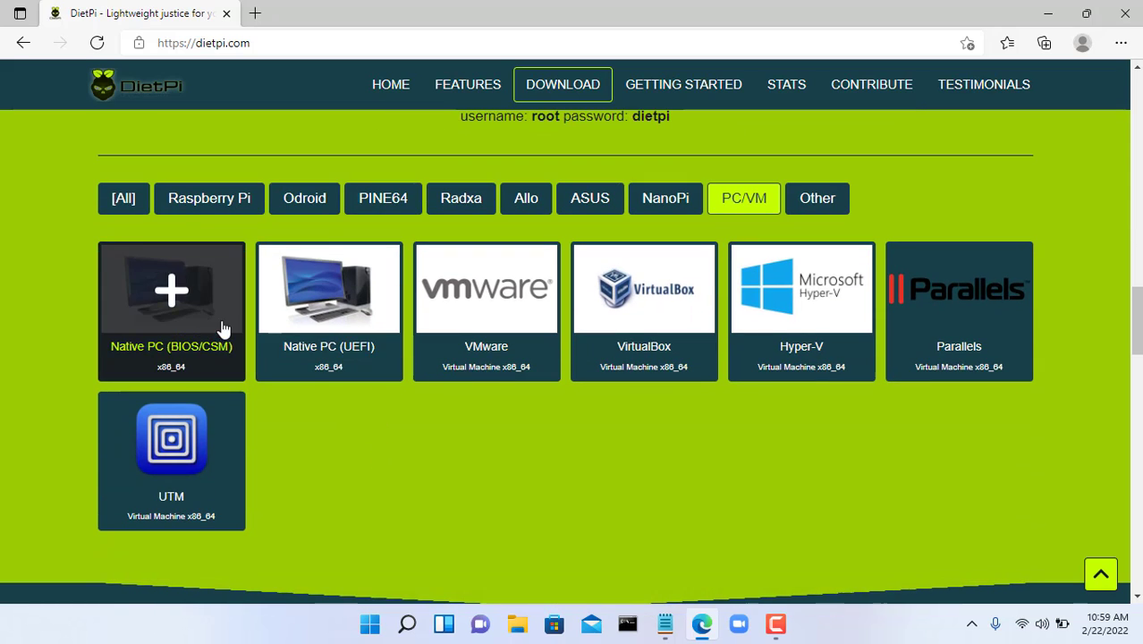
{"action": "left_click", "coordinate": [344, 310]}
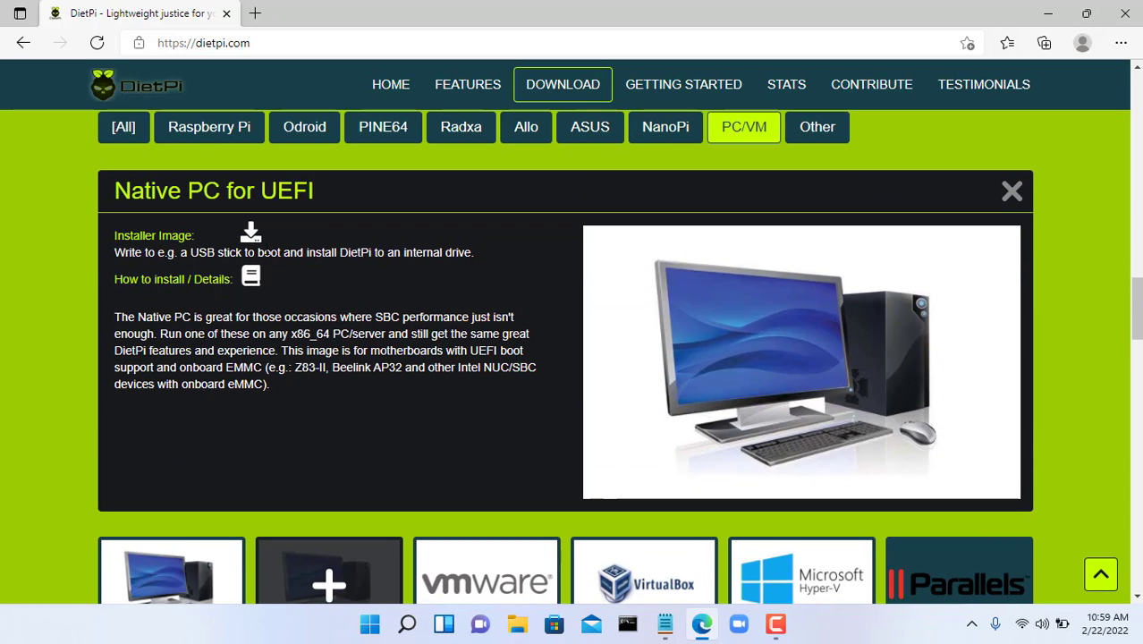
{"action": "left_click", "coordinate": [304, 236]}
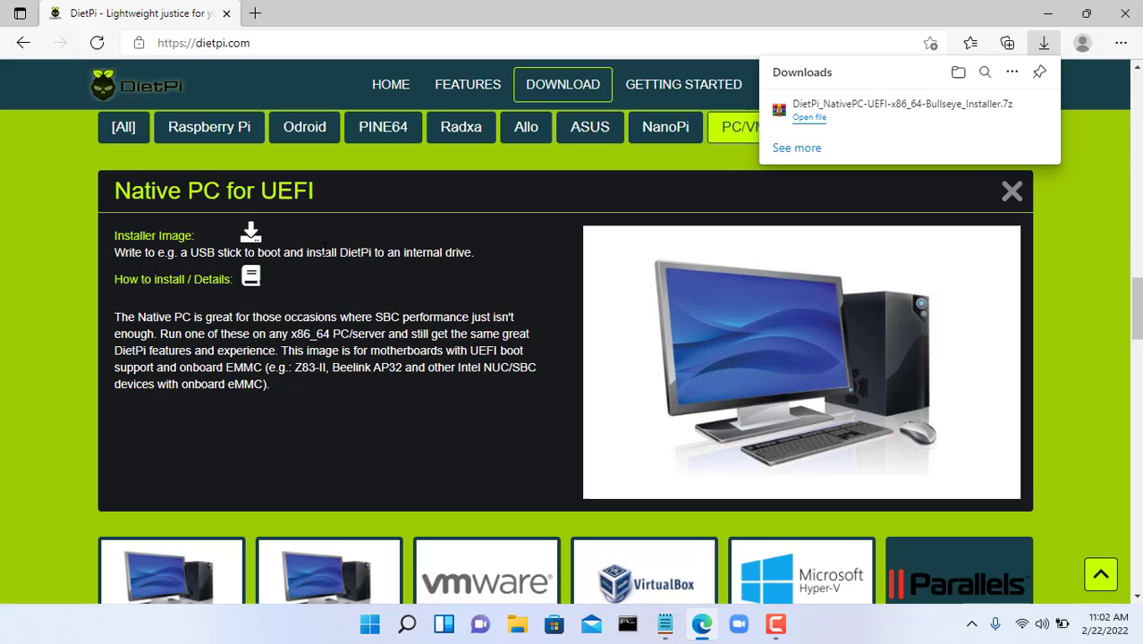
- Extract the downloaded DietPi archive into its own folder with WinRAR
{"action": "mouse_move", "coordinate": [927, 113]}
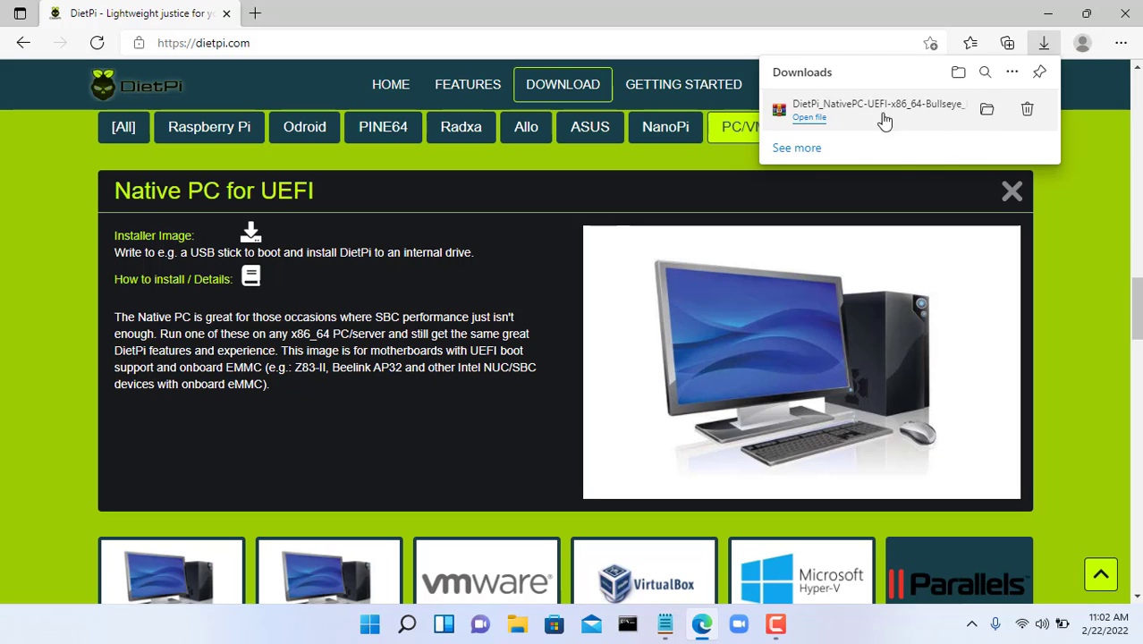
{"action": "left_click", "coordinate": [987, 108]}
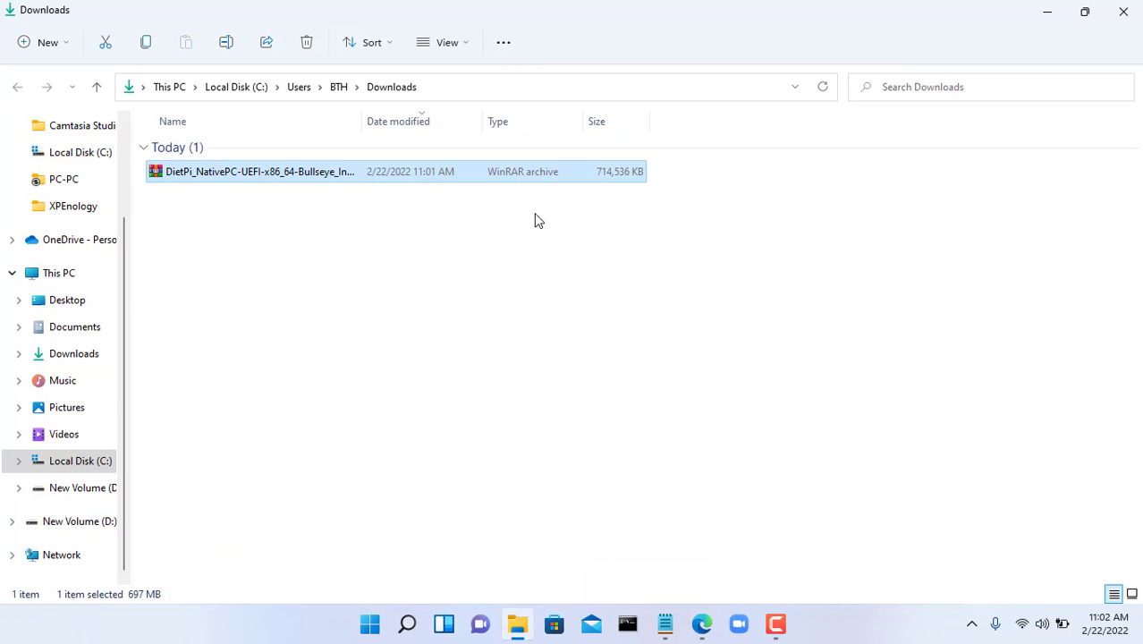
{"action": "right_click", "coordinate": [303, 176]}
{"action": "mouse_move", "coordinate": [385, 403]}
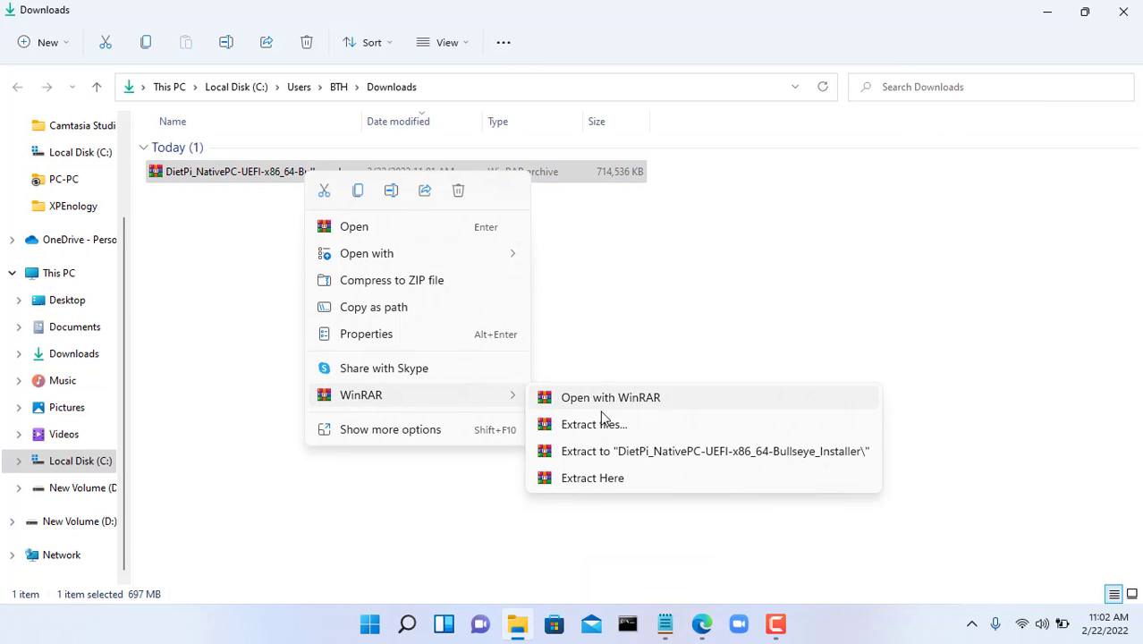
{"action": "left_click", "coordinate": [612, 454]}
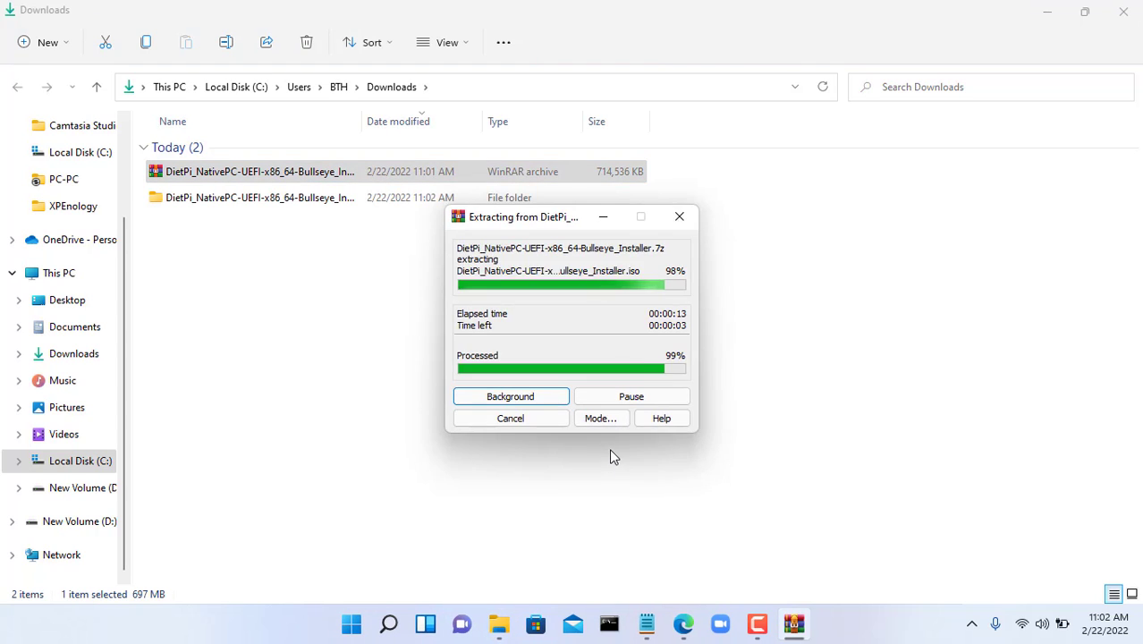
- Open the extracted folder and widen the Name column to show the Installer.iso name
{"action": "left_click", "coordinate": [612, 457]}
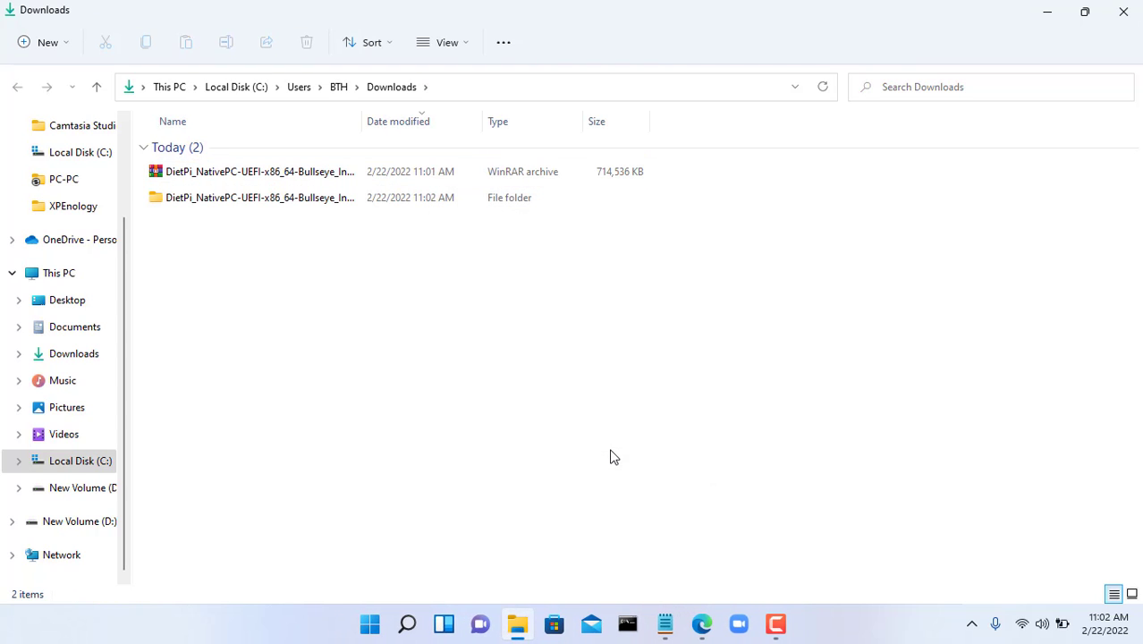
{"action": "double_click", "coordinate": [265, 200]}
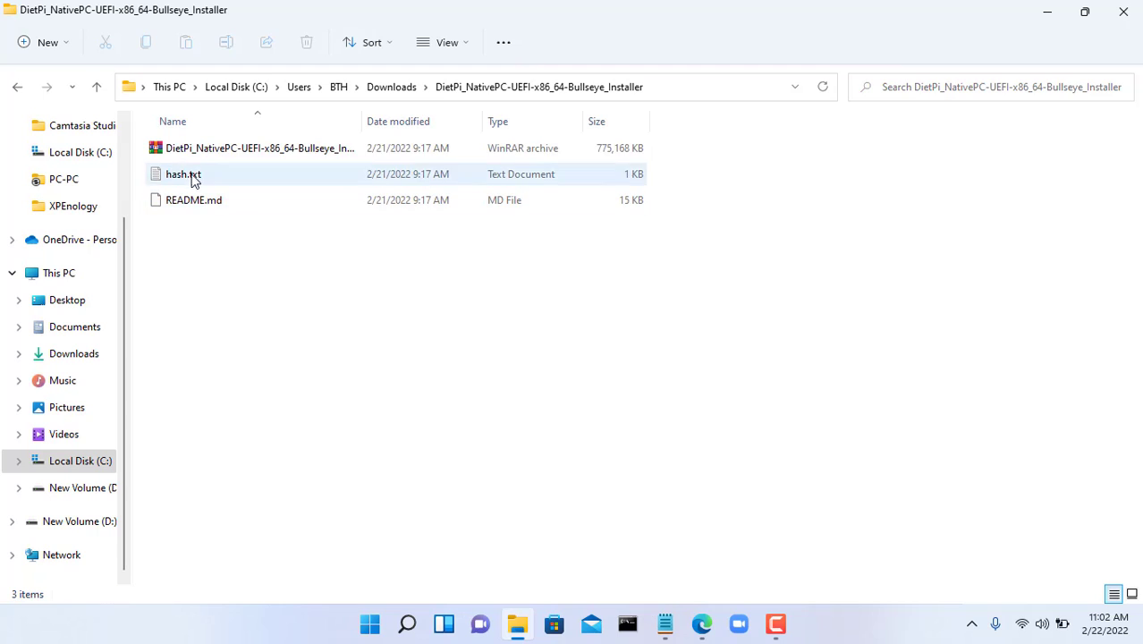
{"action": "left_click", "coordinate": [204, 149]}
{"action": "left_click_drag", "start_coordinate": [361, 117], "coordinate": [452, 117]}
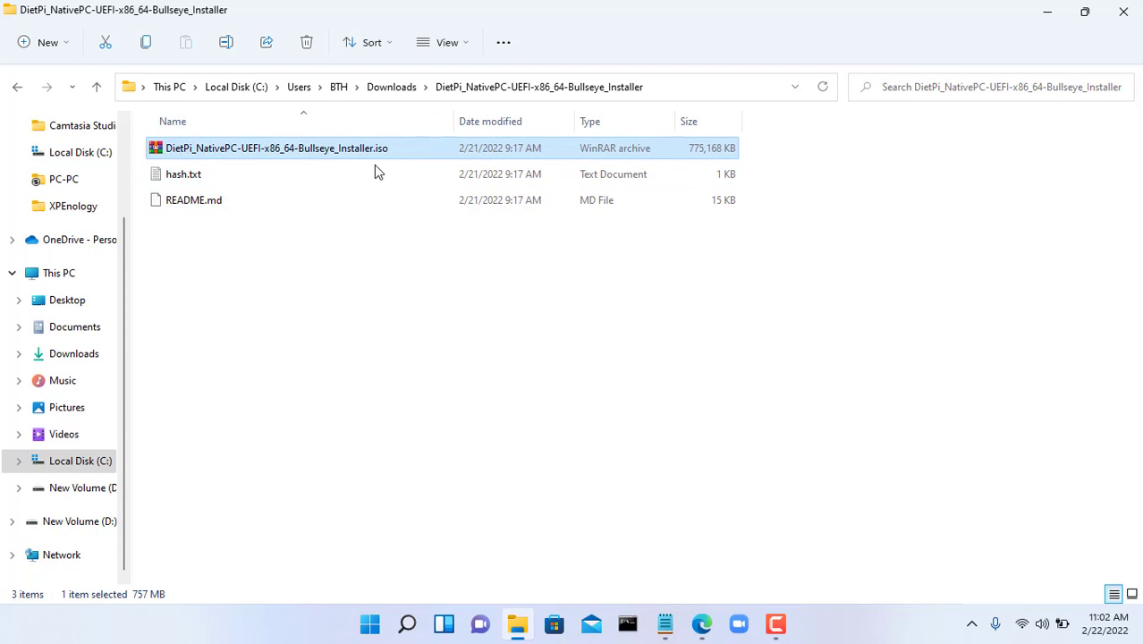
- Download Rufus 3.17 from the Rufus website in a new tab and run rufus-3.17.exe
{"action": "left_click", "coordinate": [1122, 13]}
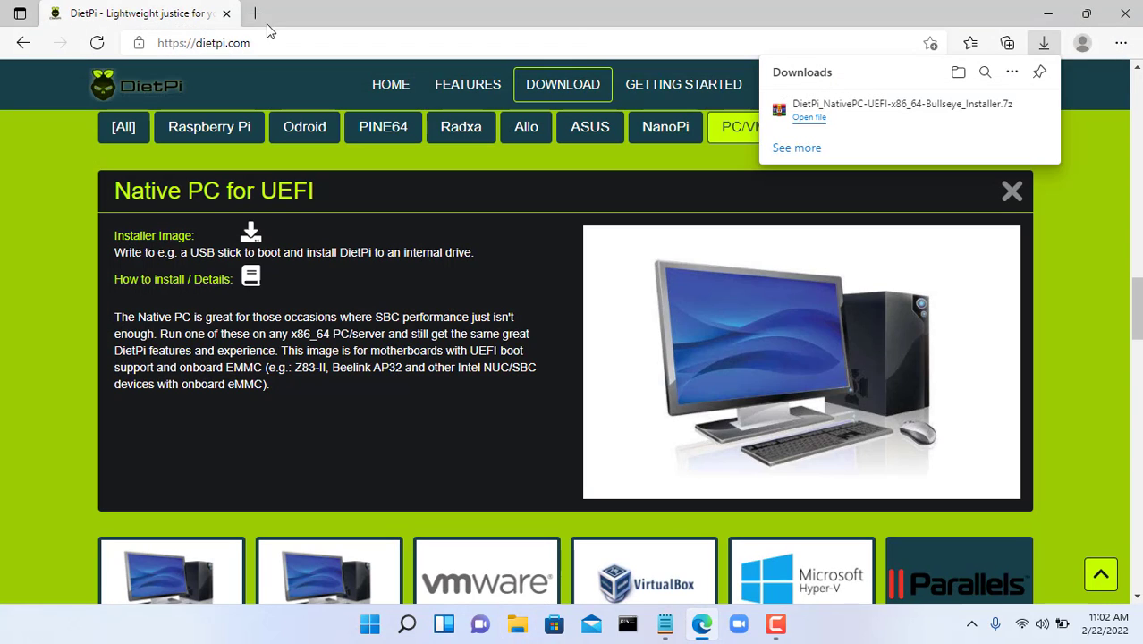
{"action": "left_click", "coordinate": [257, 15]}
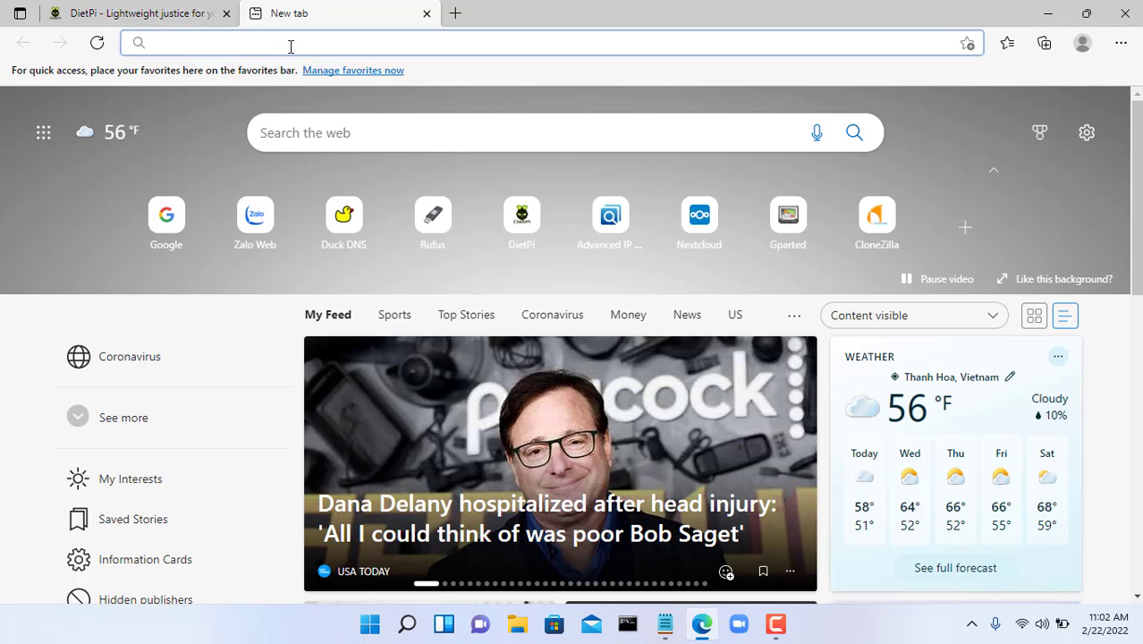
{"action": "left_click", "coordinate": [440, 231]}
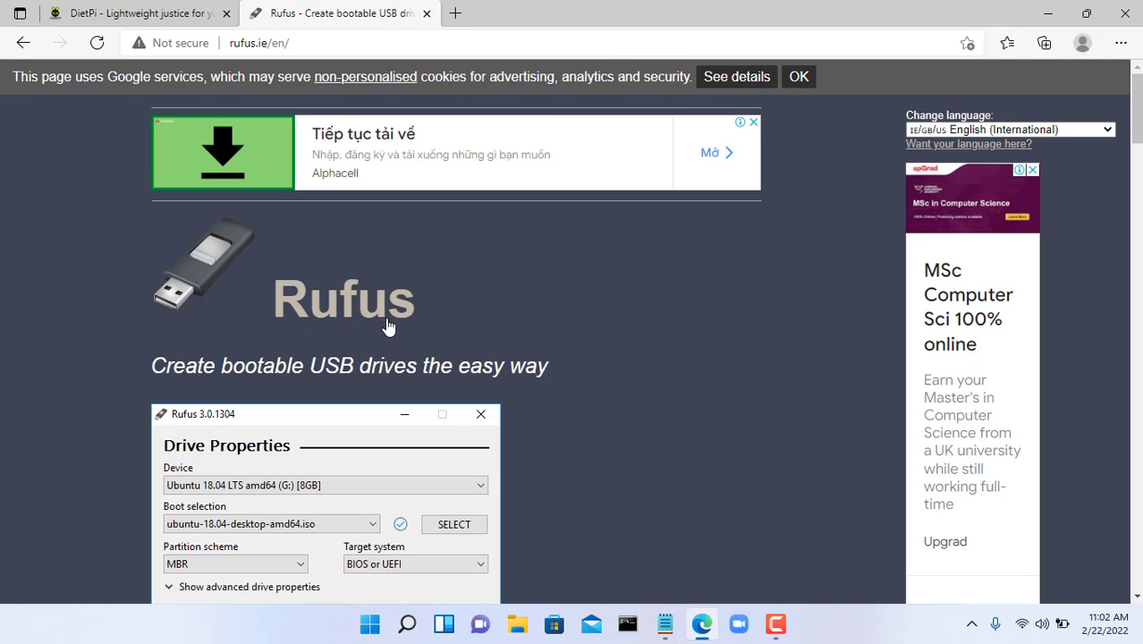
{"action": "scroll", "coordinate": [409, 300], "scroll_direction": "down", "scroll_amount": 9}
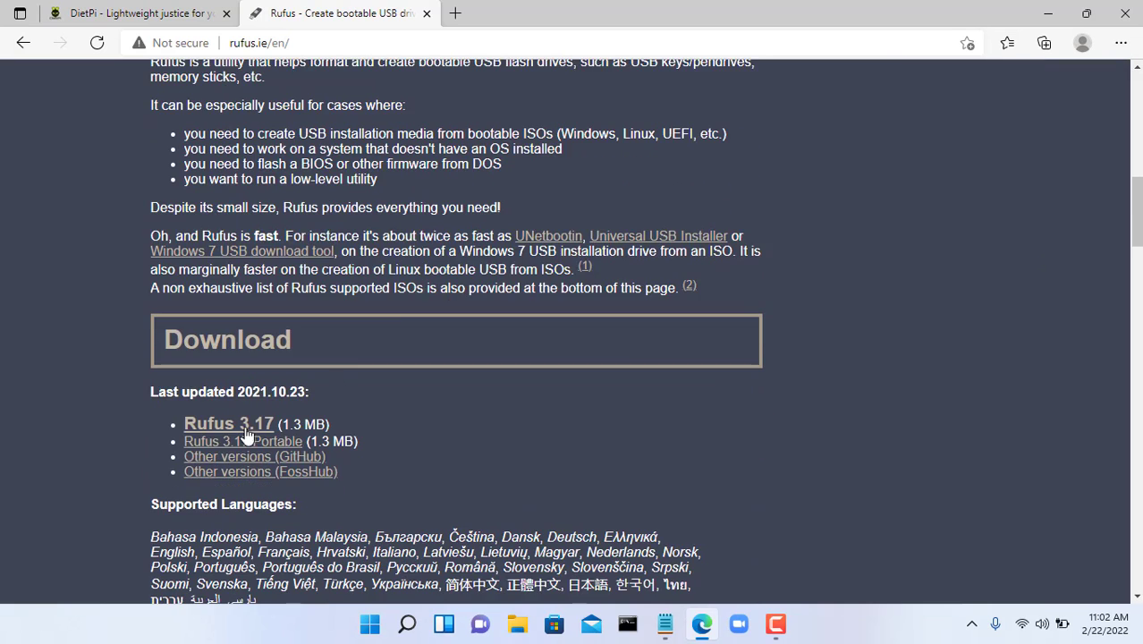
{"action": "left_click", "coordinate": [228, 424]}
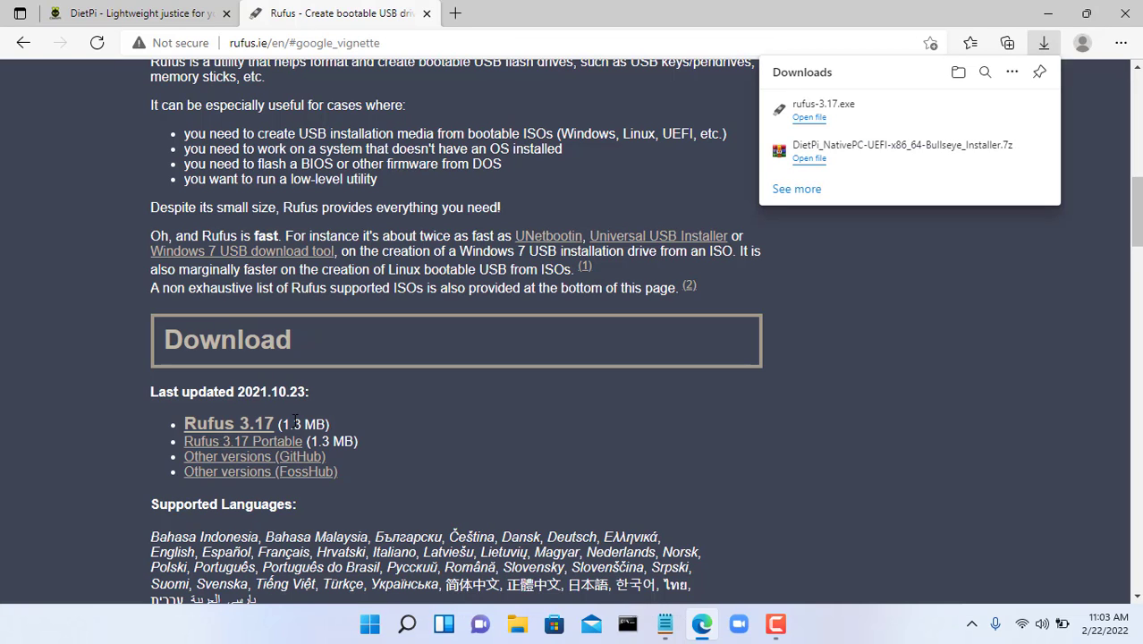
{"action": "left_click", "coordinate": [817, 106]}
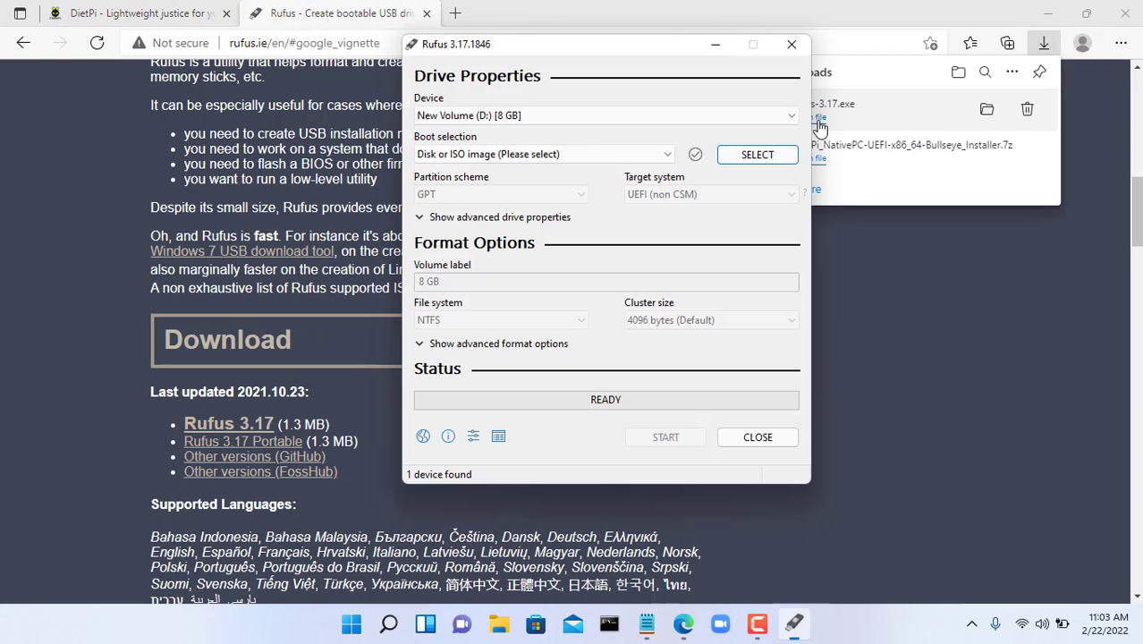
- Target New Volume (D:) [8 GB] and load the DietPi installer ISO as the boot image
{"action": "left_click", "coordinate": [1046, 19]}
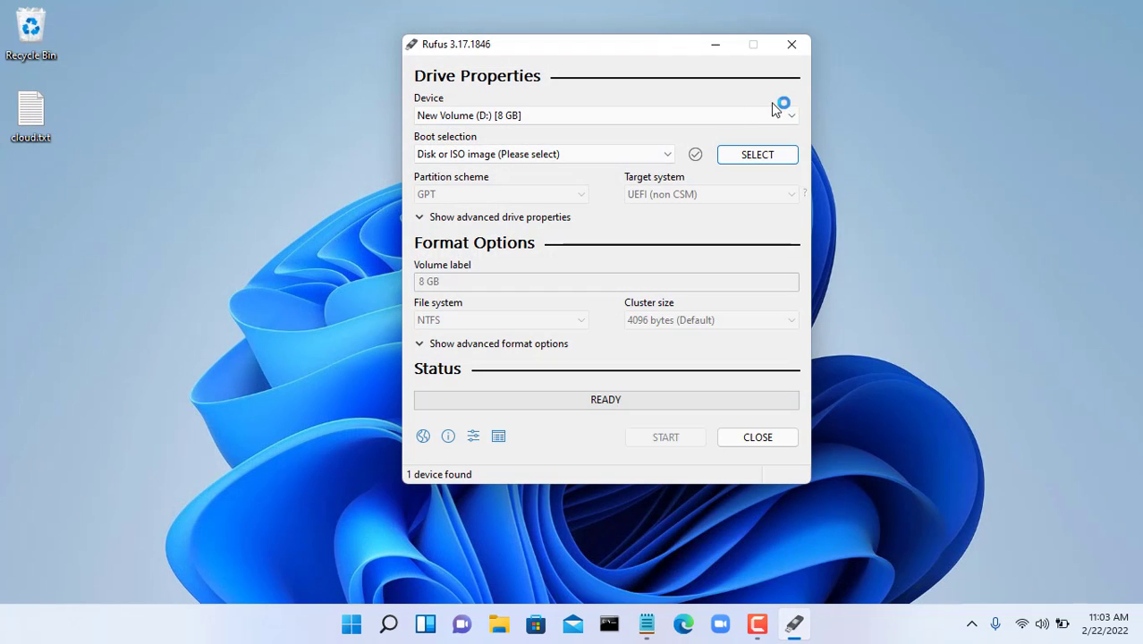
{"action": "left_click", "coordinate": [646, 120]}
{"action": "left_click", "coordinate": [629, 134]}
{"action": "left_click", "coordinate": [778, 161]}
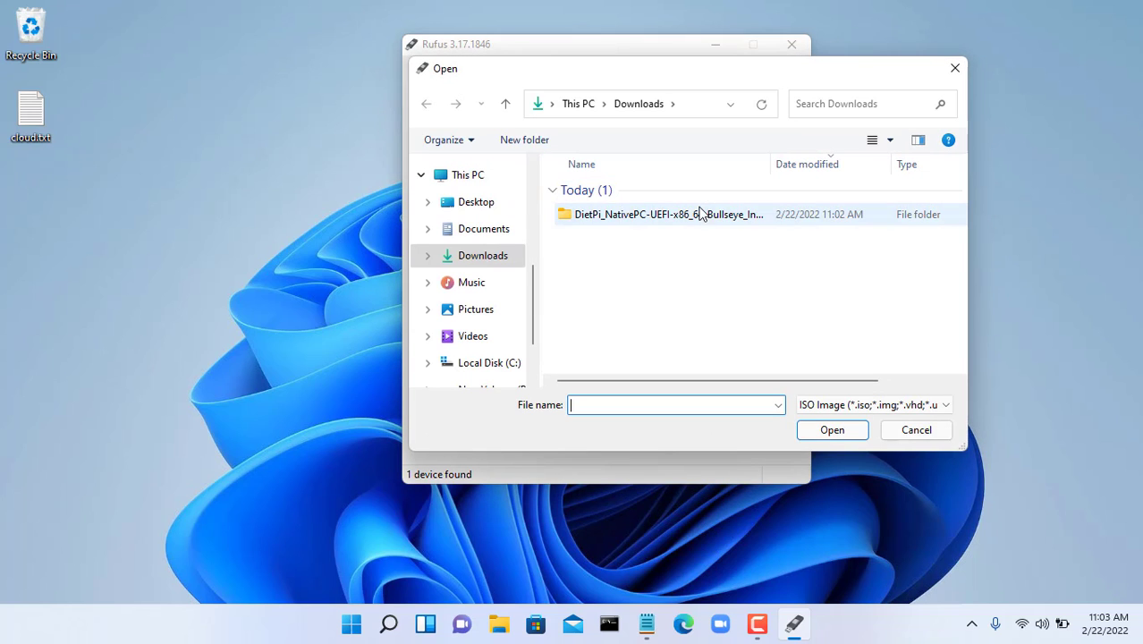
{"action": "double_click", "coordinate": [660, 222]}
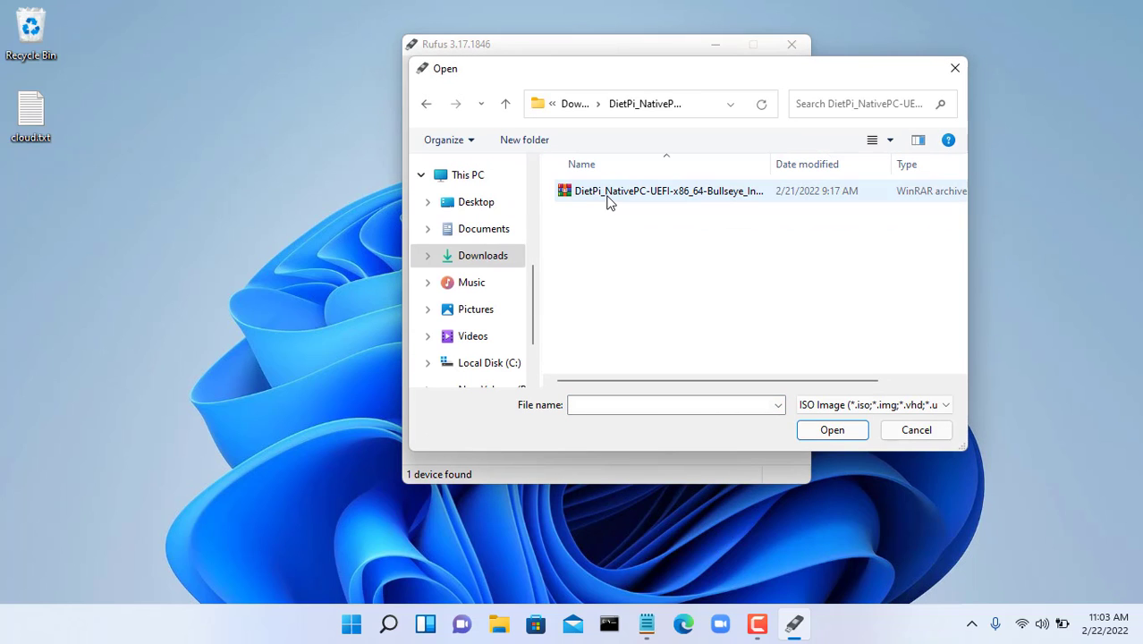
{"action": "left_click", "coordinate": [606, 201]}
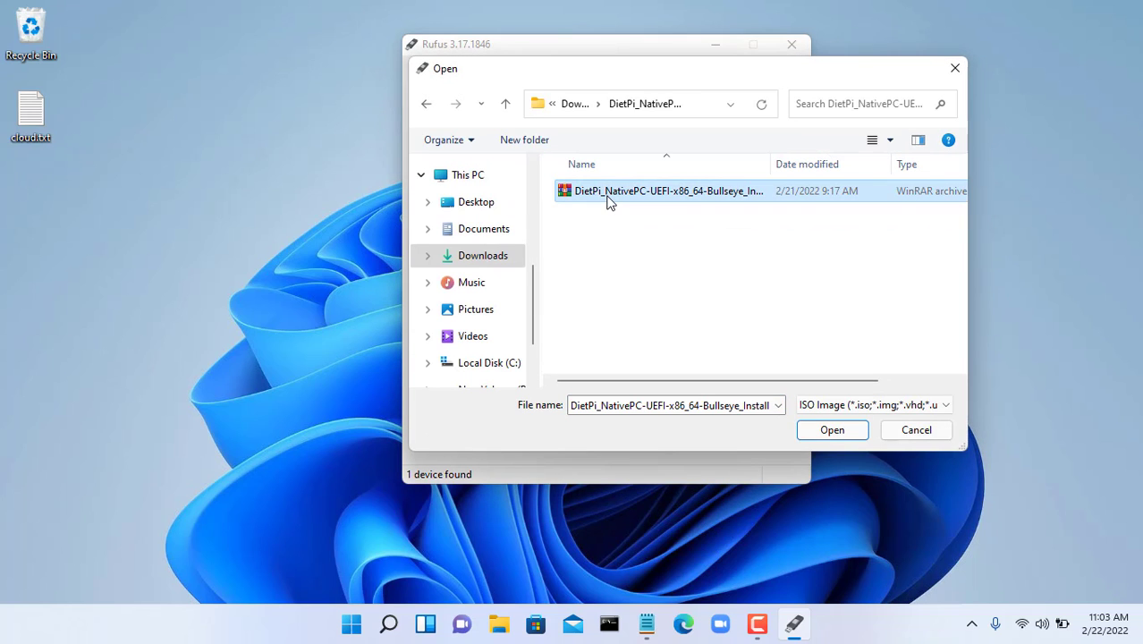
{"action": "left_click", "coordinate": [841, 432]}
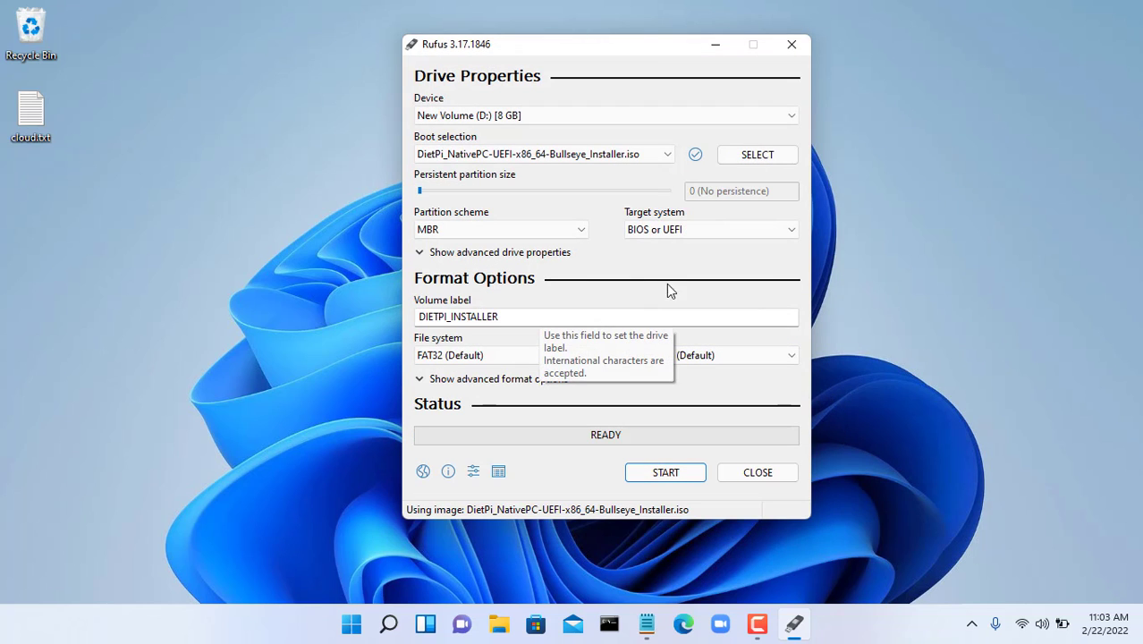
- Write the image with GPT and UEFI (non CSM) in ISOHybrid mode, then close Rufus
{"action": "left_click", "coordinate": [504, 236]}
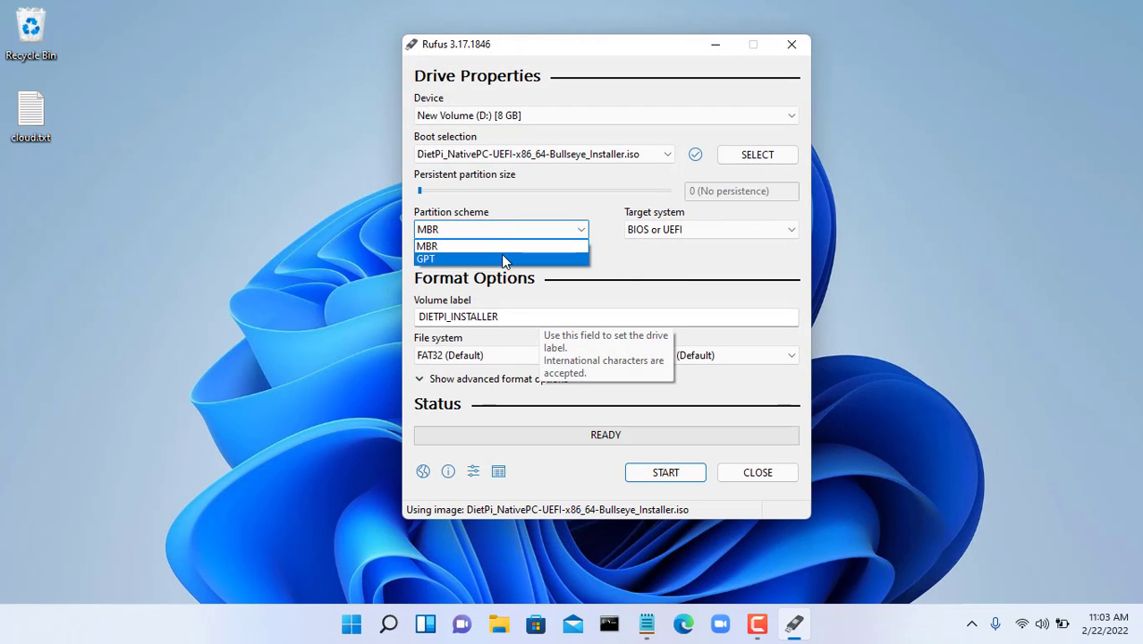
{"action": "left_click", "coordinate": [504, 258]}
{"action": "left_click", "coordinate": [689, 233]}
{"action": "left_click", "coordinate": [689, 247]}
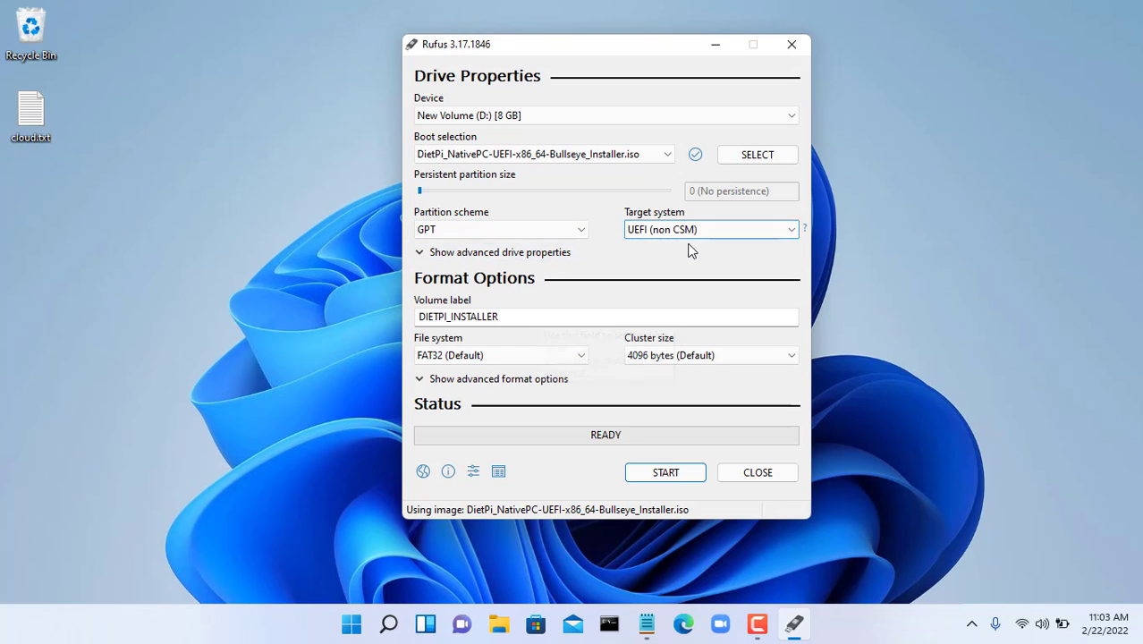
{"action": "left_click", "coordinate": [675, 475]}
{"action": "left_click", "coordinate": [703, 394]}
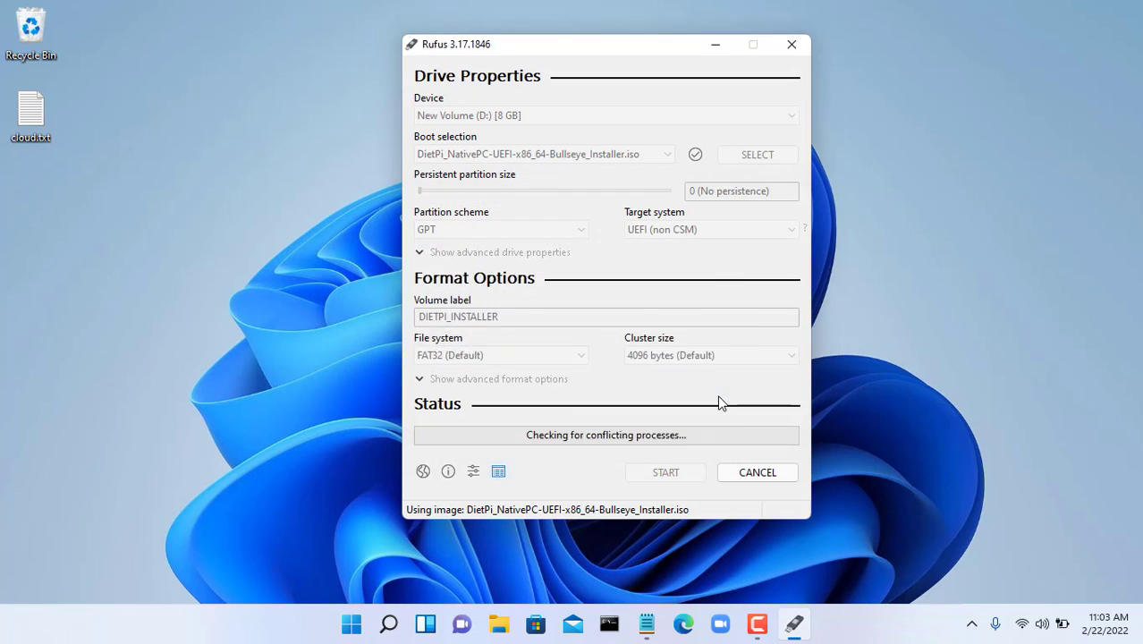
{"action": "left_click", "coordinate": [659, 375]}
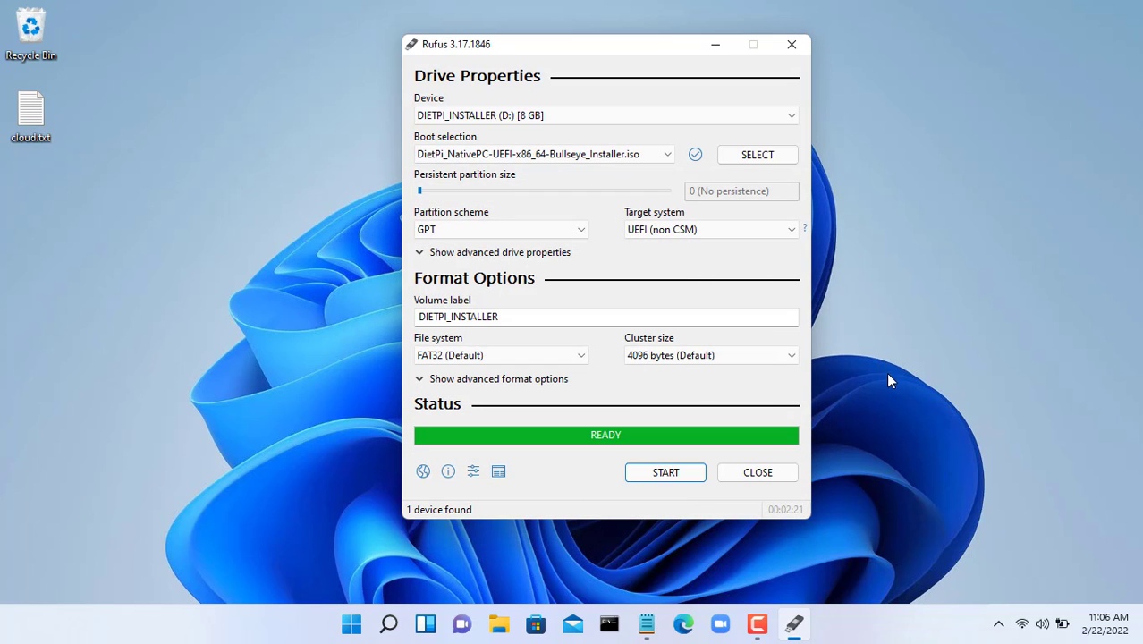
{"action": "left_click", "coordinate": [765, 484]}
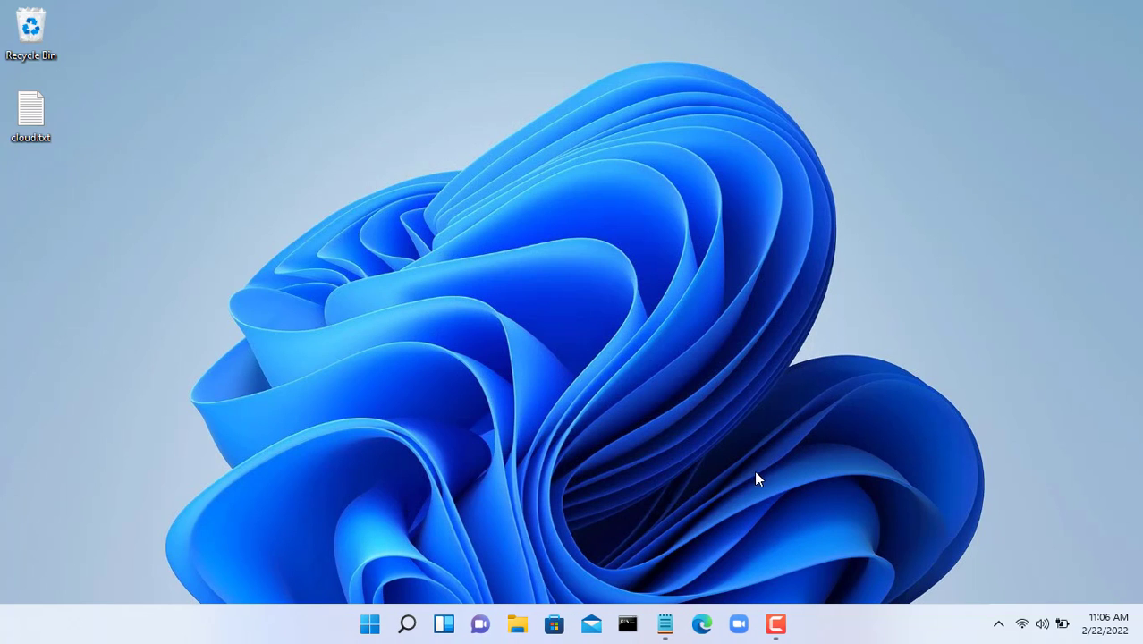
{"action": "left_click", "coordinate": [998, 623]}
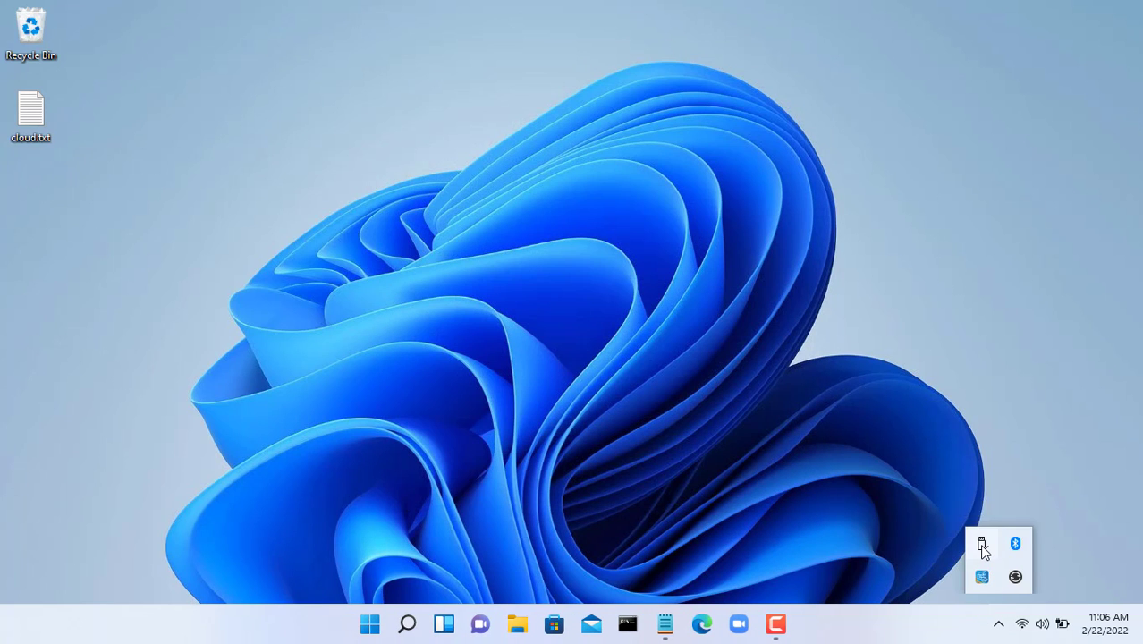
- Eject the Cruzer Blade USB, make UEFI SanDisk Boot Option #1, and save and reset
{"action": "left_click", "coordinate": [983, 548]}
{"action": "left_click", "coordinate": [993, 516]}
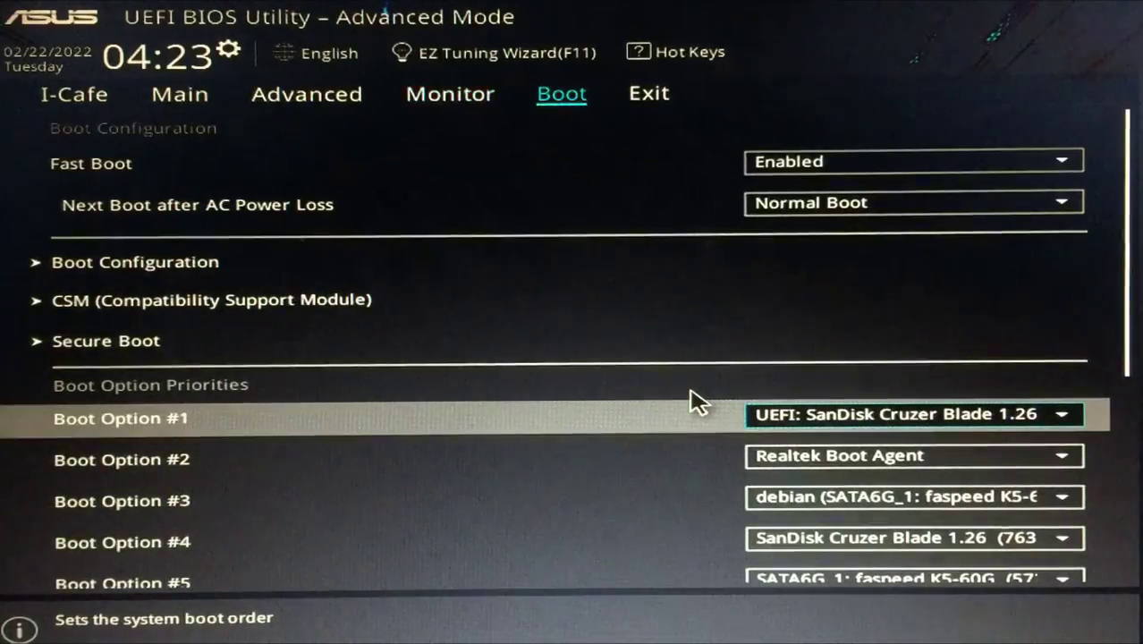
{"action": "key", "text": "Return"}
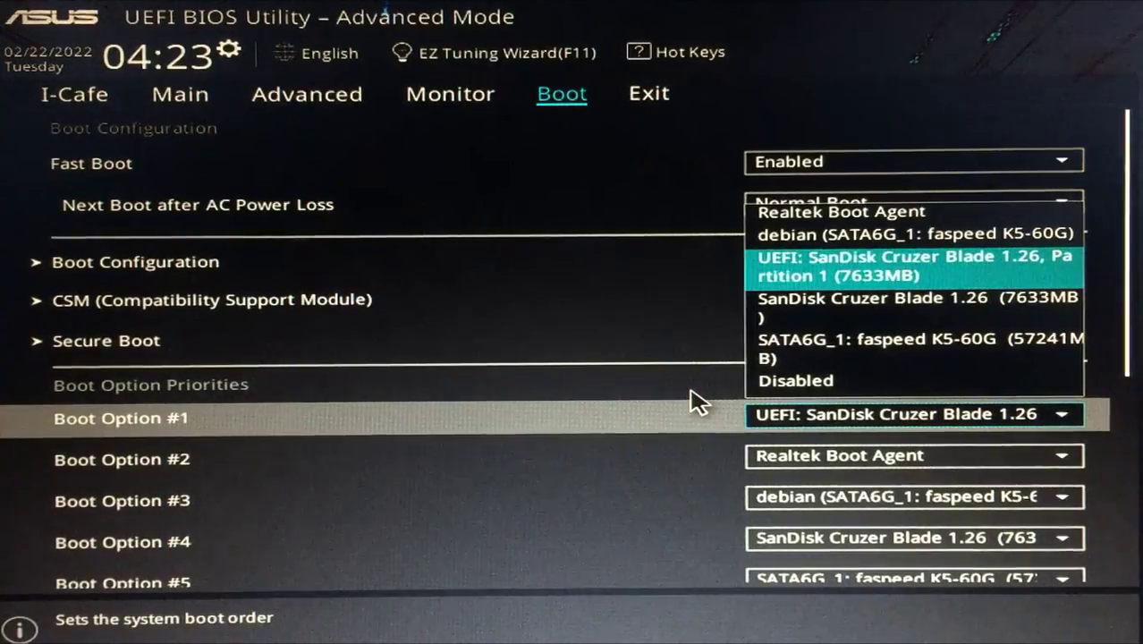
{"action": "key", "text": "Return"}
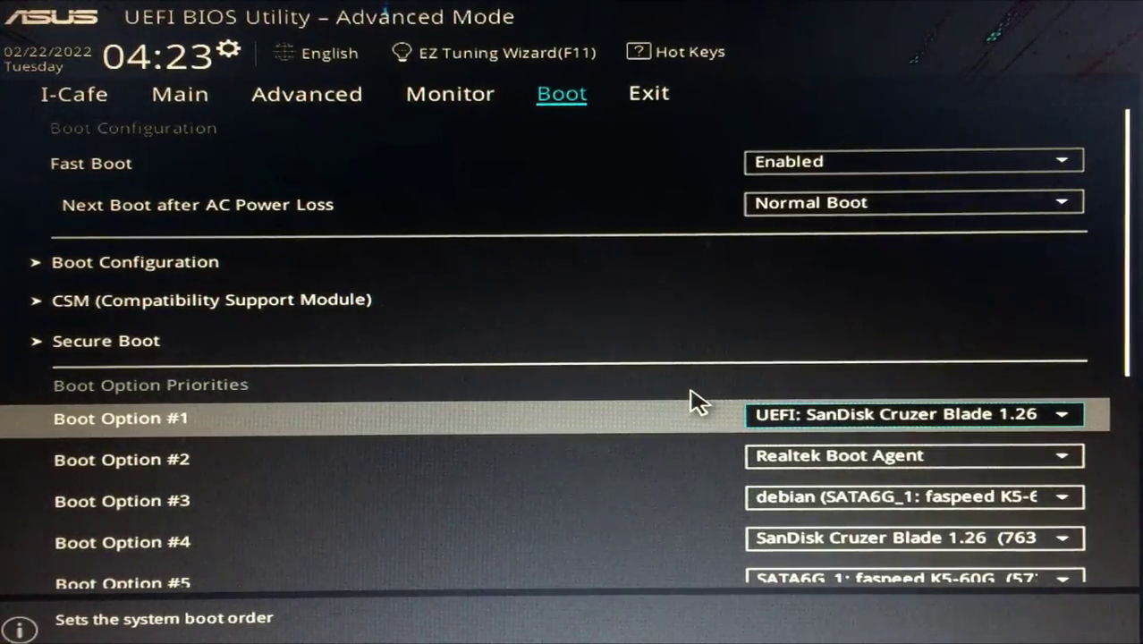
{"action": "key", "text": "F10"}
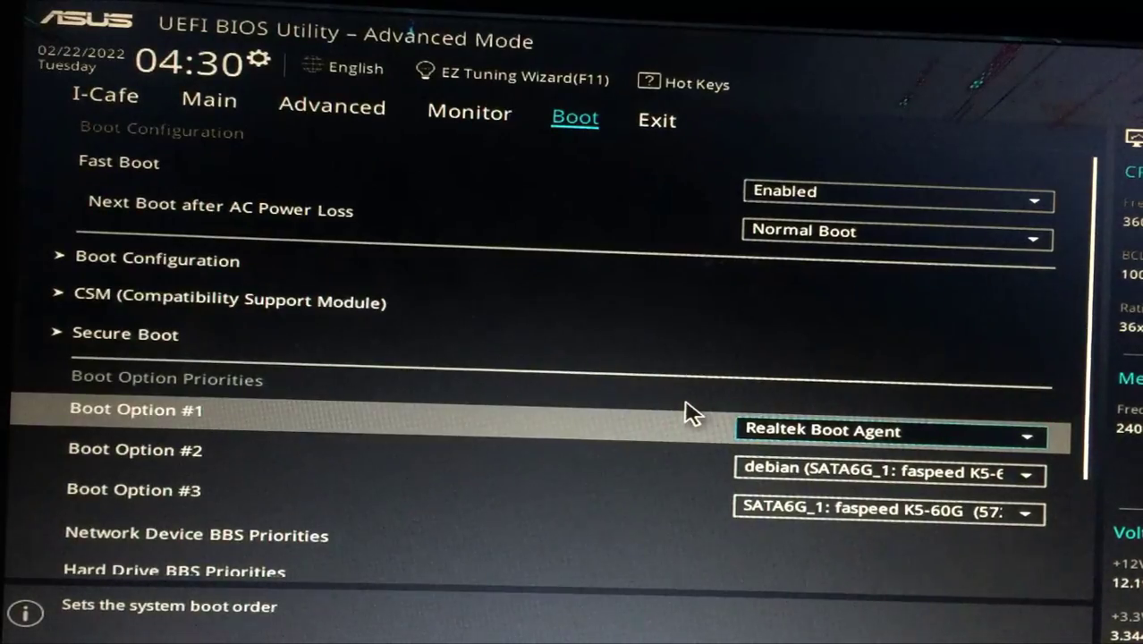
- After installing, set the debian disk as Boot Option #1
{"action": "key", "text": "Return"}
{"action": "key", "text": "Down"}
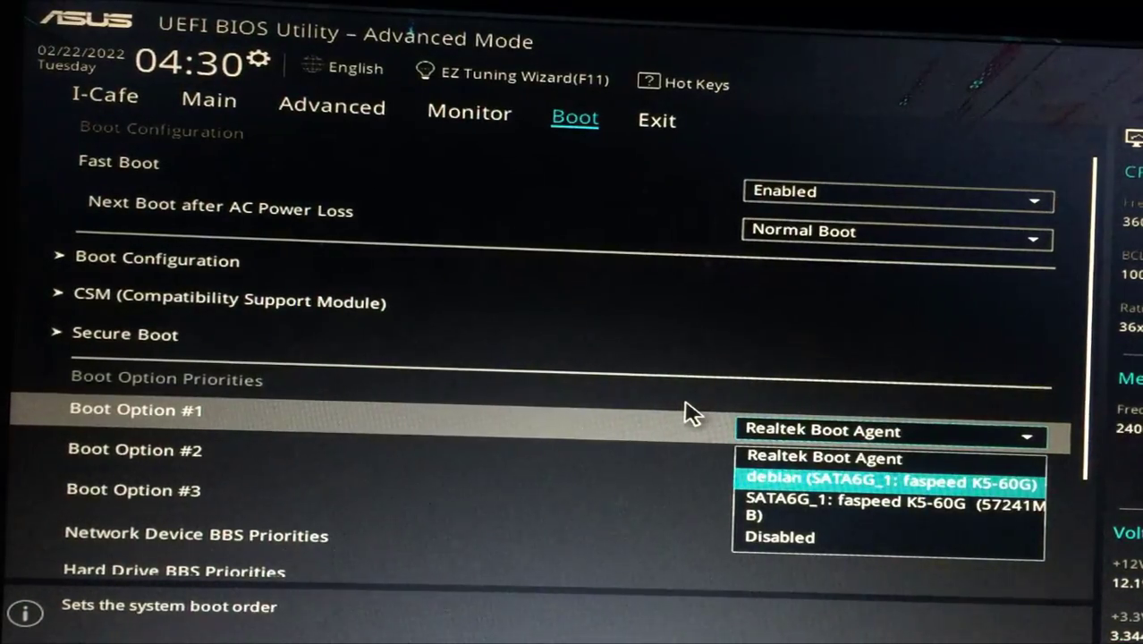
{"action": "key", "text": "Return"}
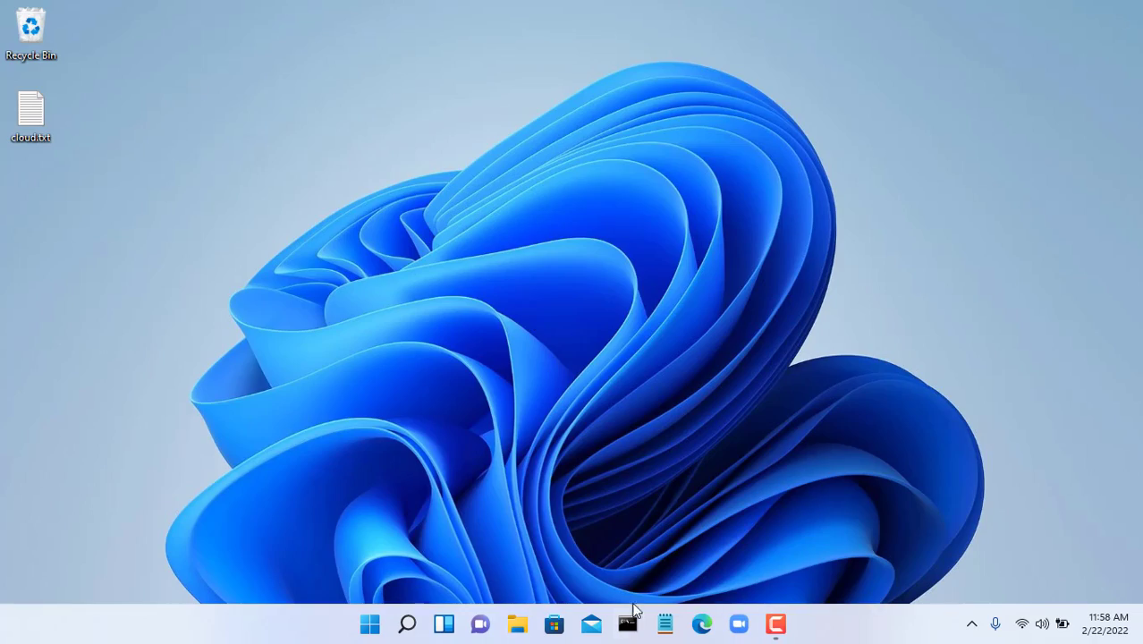
- SSH as root to 10.11.32.134 from Command Prompt, accepting the host key and entering the root password
{"action": "left_click", "coordinate": [629, 626]}
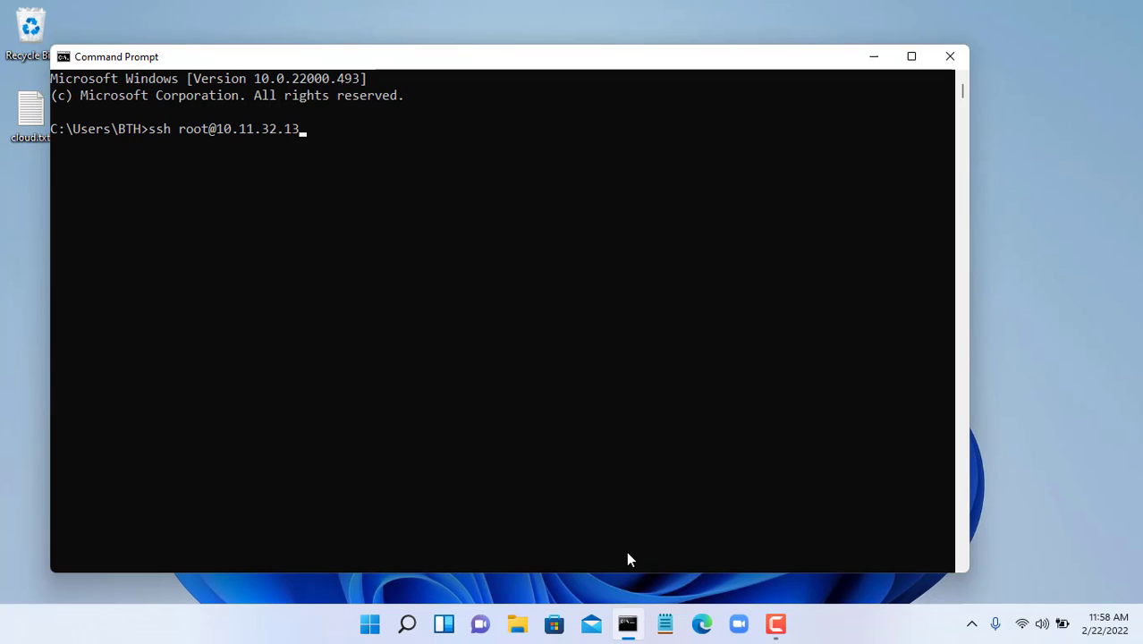
{"action": "key", "text": "Return"}
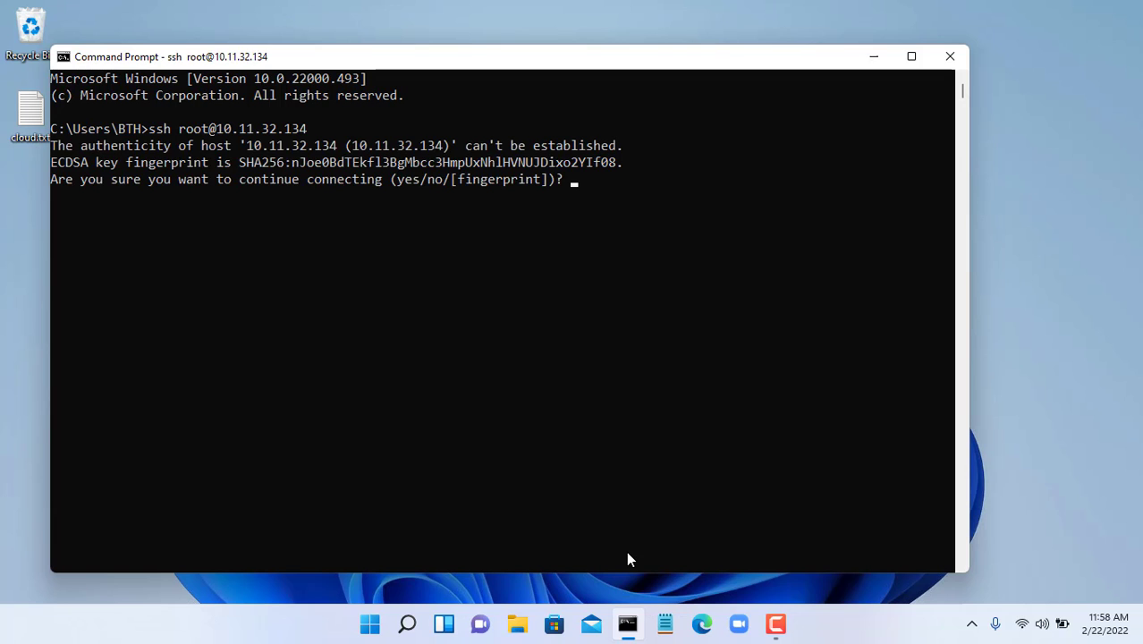
{"action": "type", "text": "yes"}
{"action": "key", "text": "Return"}
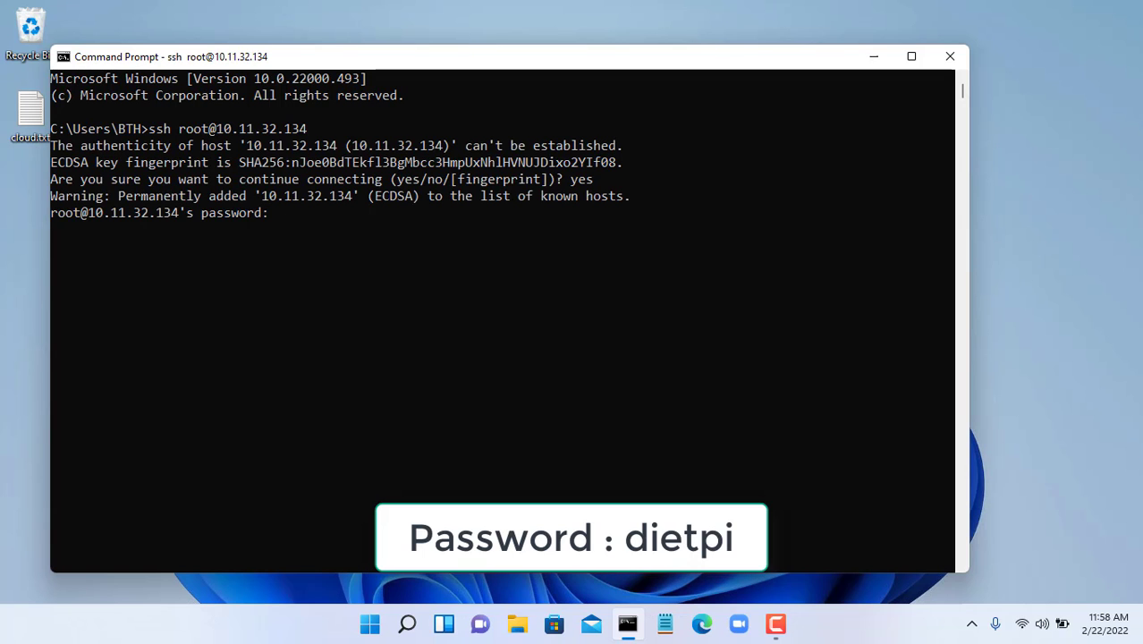
{"action": "type", "text": "dietpi"}
{"action": "key", "text": "Return"}
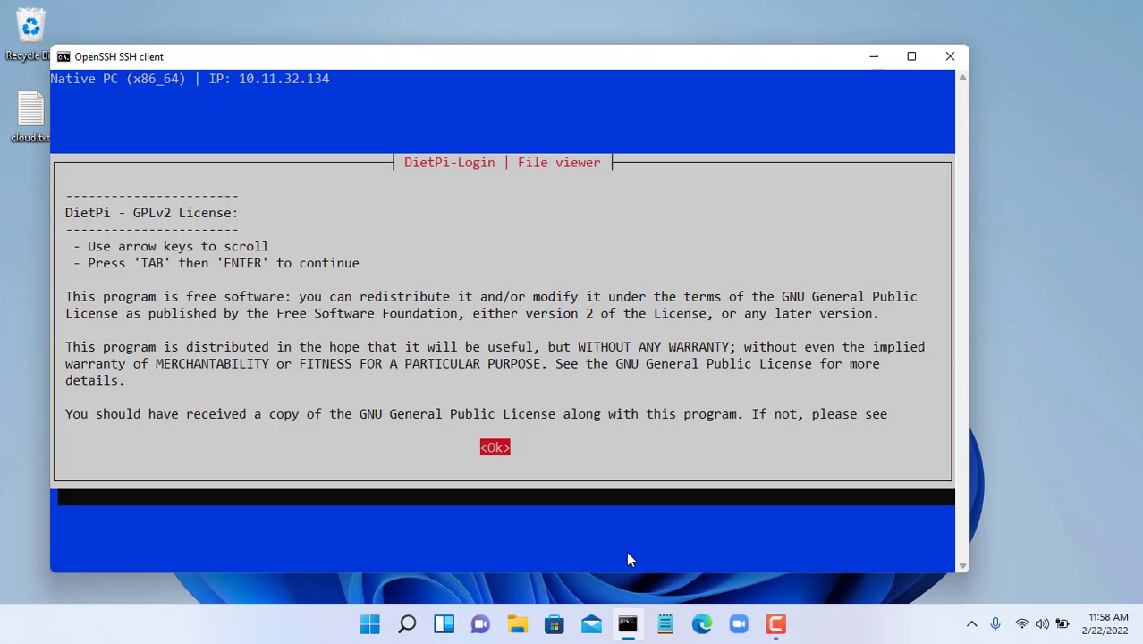
- Accept the license, decline both password changes, and keep the serial console enabled
{"action": "key", "text": "Return"}
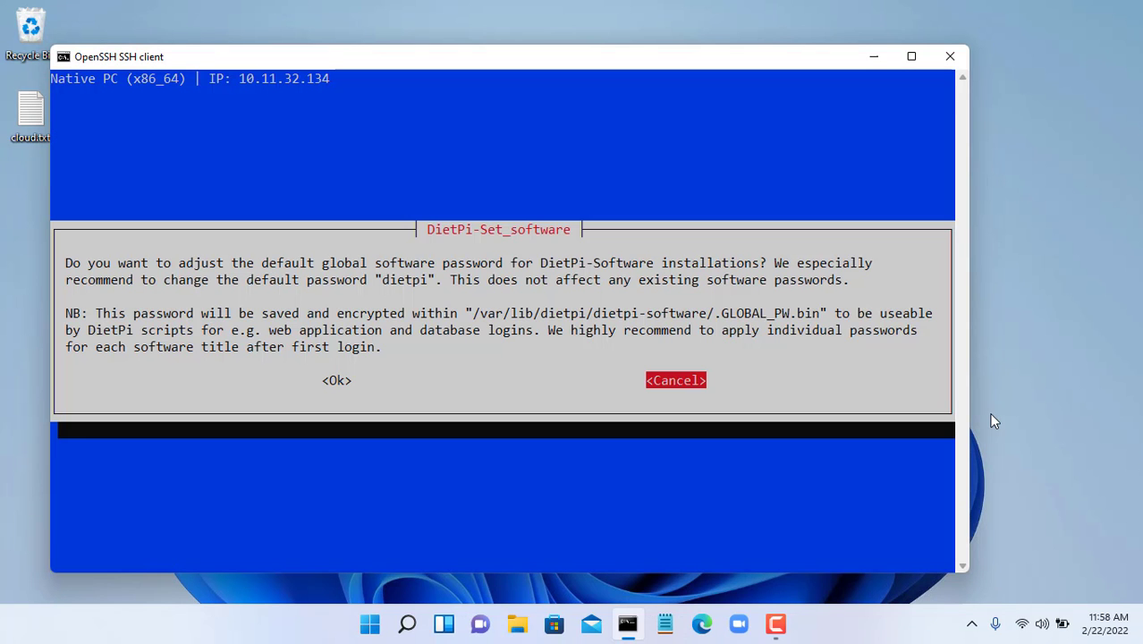
{"action": "key", "text": "Return"}
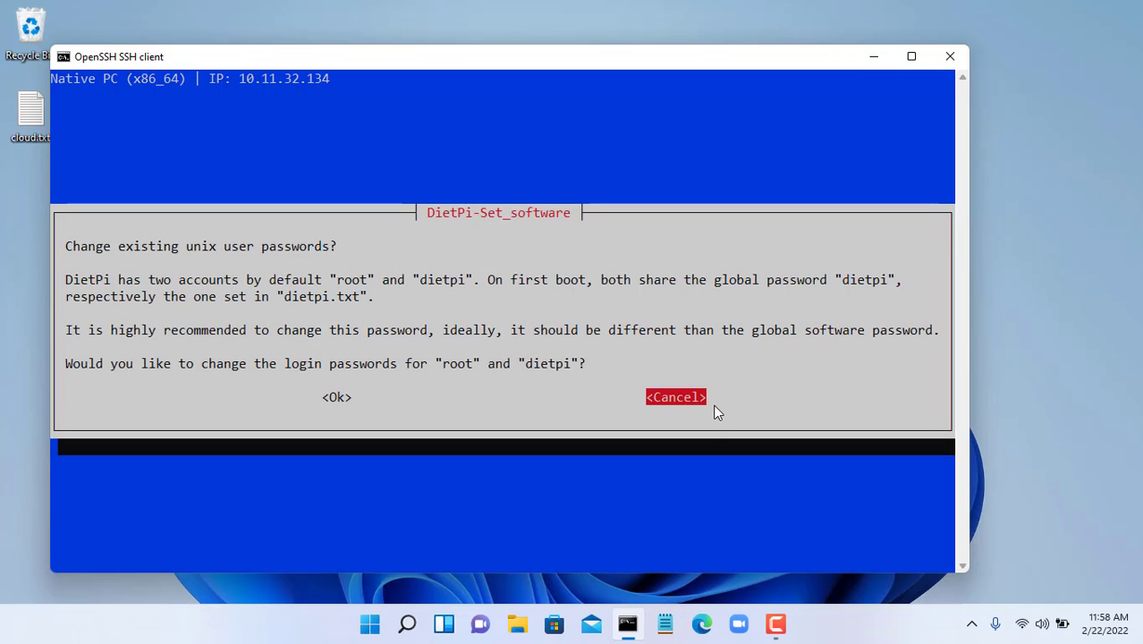
{"action": "key", "text": "Return"}
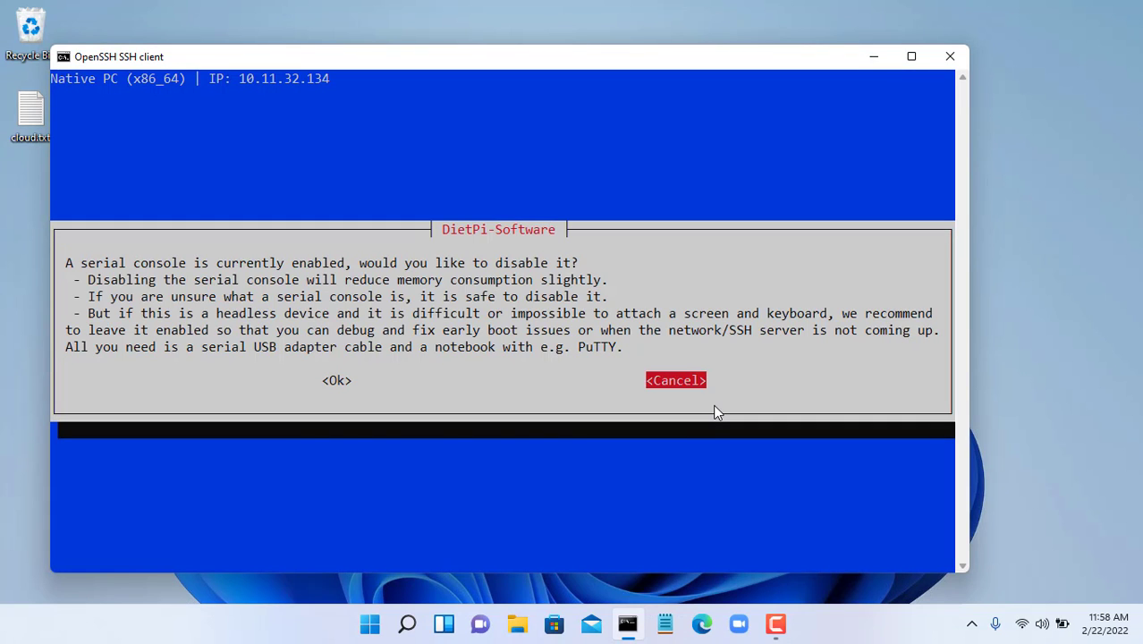
{"action": "key", "text": "Return"}
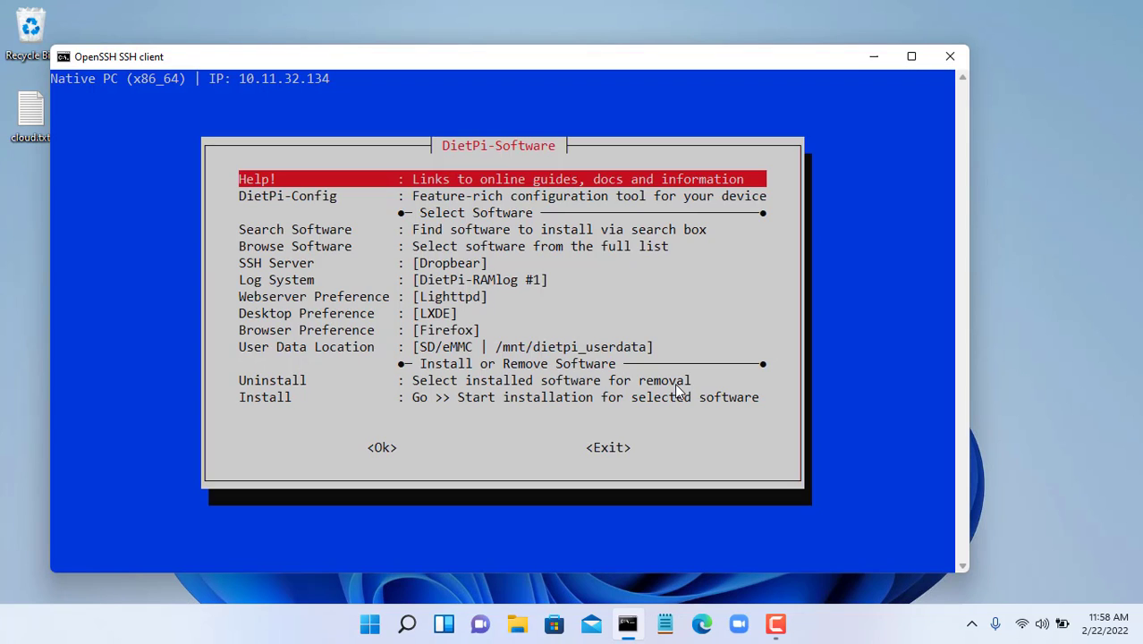
- Search the software list for 'nextcloud' and mark 114 Nextcloud for installation
{"action": "key", "text": "Down"}
{"action": "key", "text": "Down"}
{"action": "key", "text": "Down"}
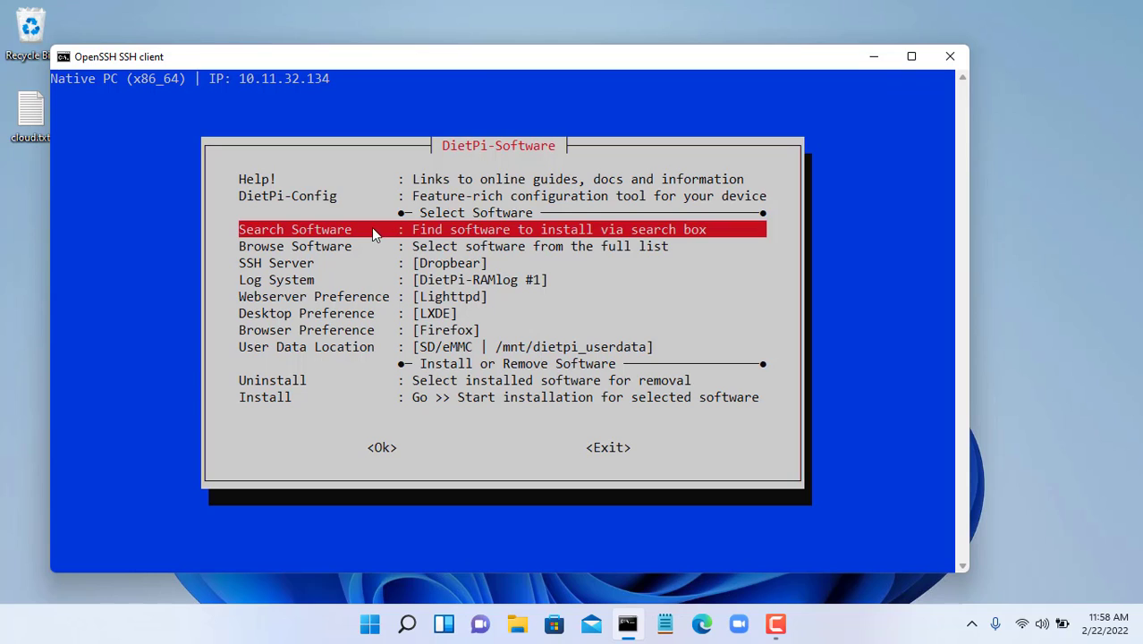
{"action": "key", "text": "Return"}
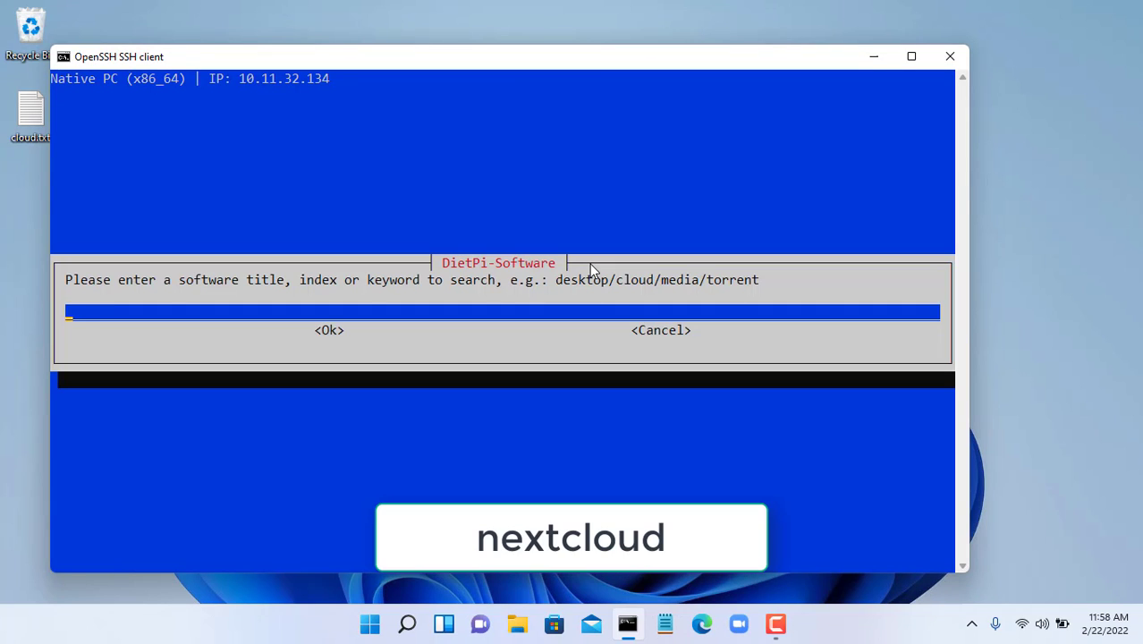
{"action": "type", "text": "nextcloud"}
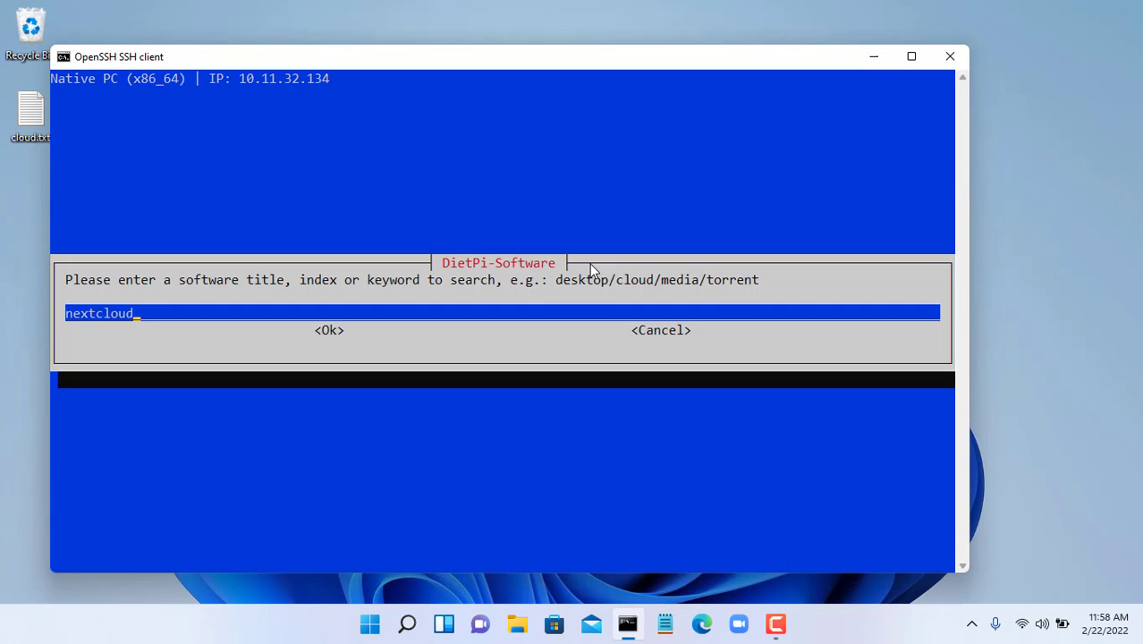
{"action": "key", "text": "Tab"}
{"action": "key", "text": "Return"}
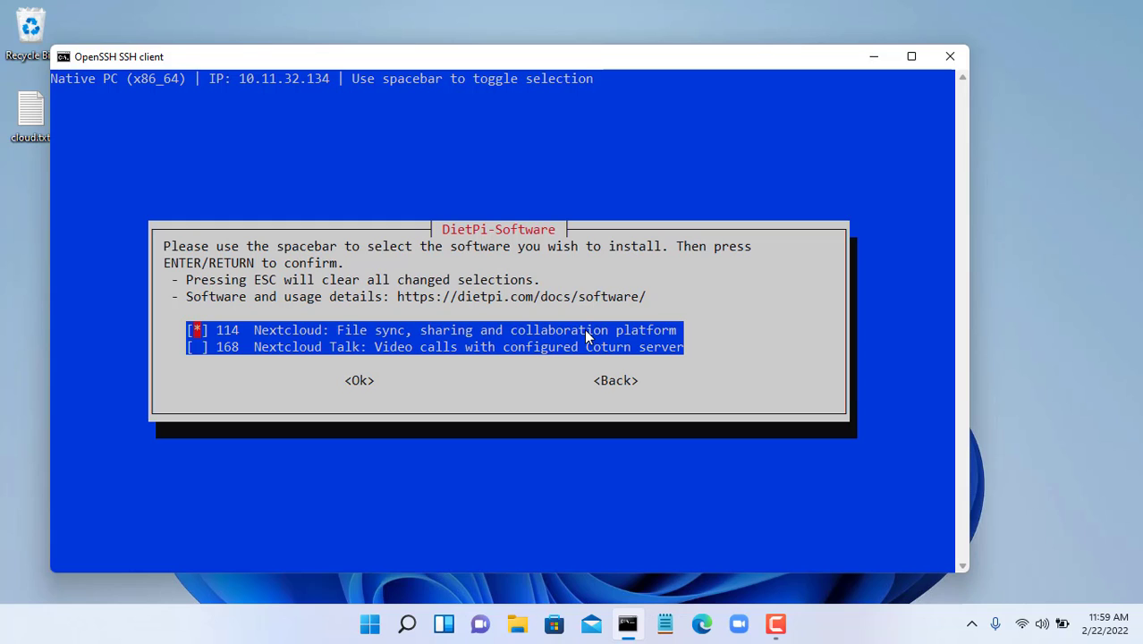
{"action": "key", "text": "Tab"}
{"action": "key", "text": "Return"}
- Start the installation of the selected Nextcloud software and confirm with Ok
{"action": "key", "text": "Down"}
{"action": "key", "text": "Down"}
{"action": "key", "text": "Down"}
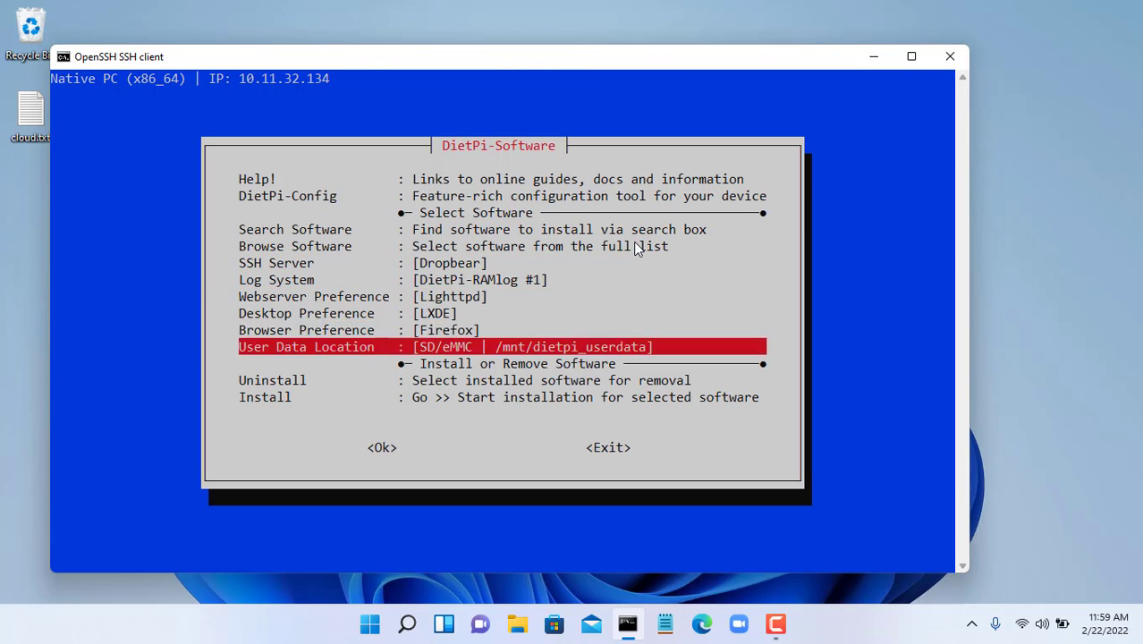
{"action": "key", "text": "Down"}
{"action": "key", "text": "Down"}
{"action": "key", "text": "Down"}
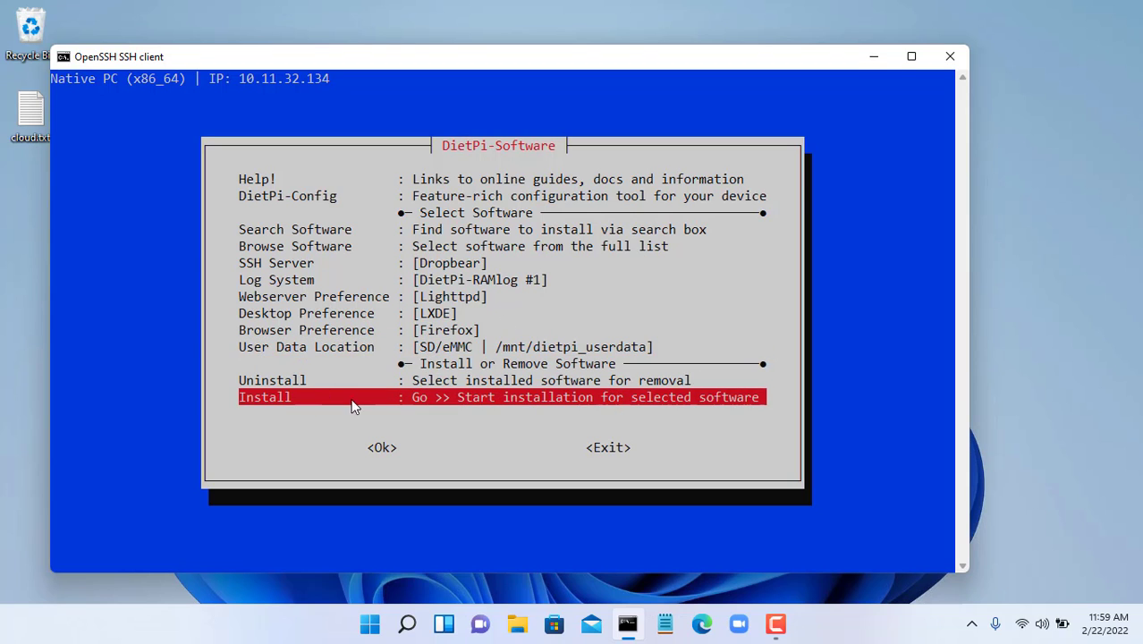
{"action": "key", "text": "Return"}
{"action": "key", "text": "Left"}
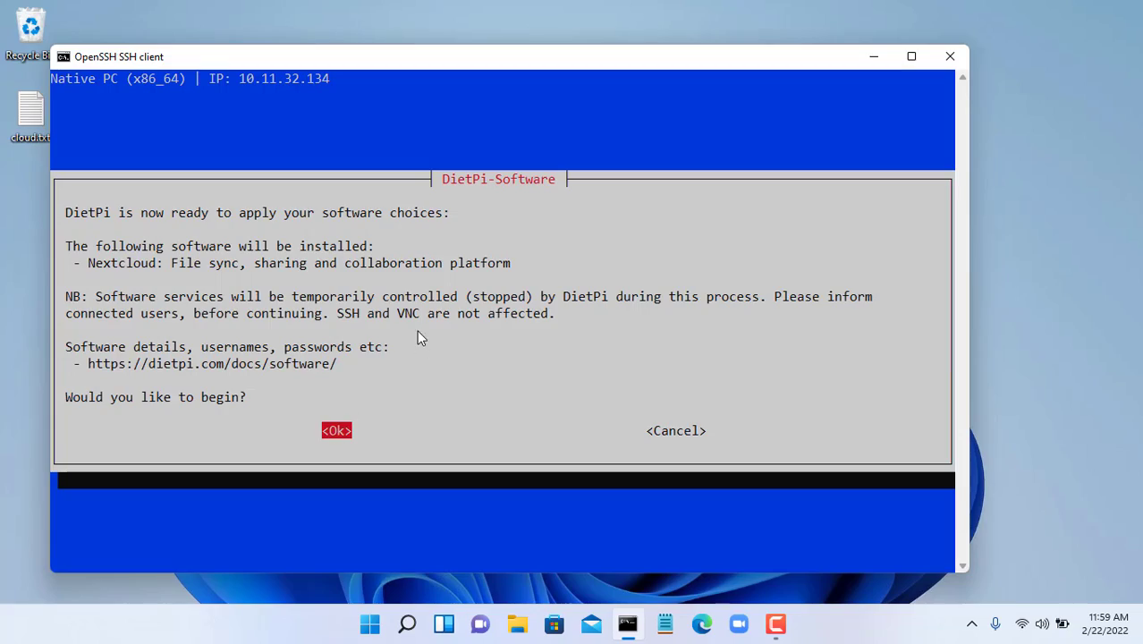
{"action": "key", "text": "Return"}
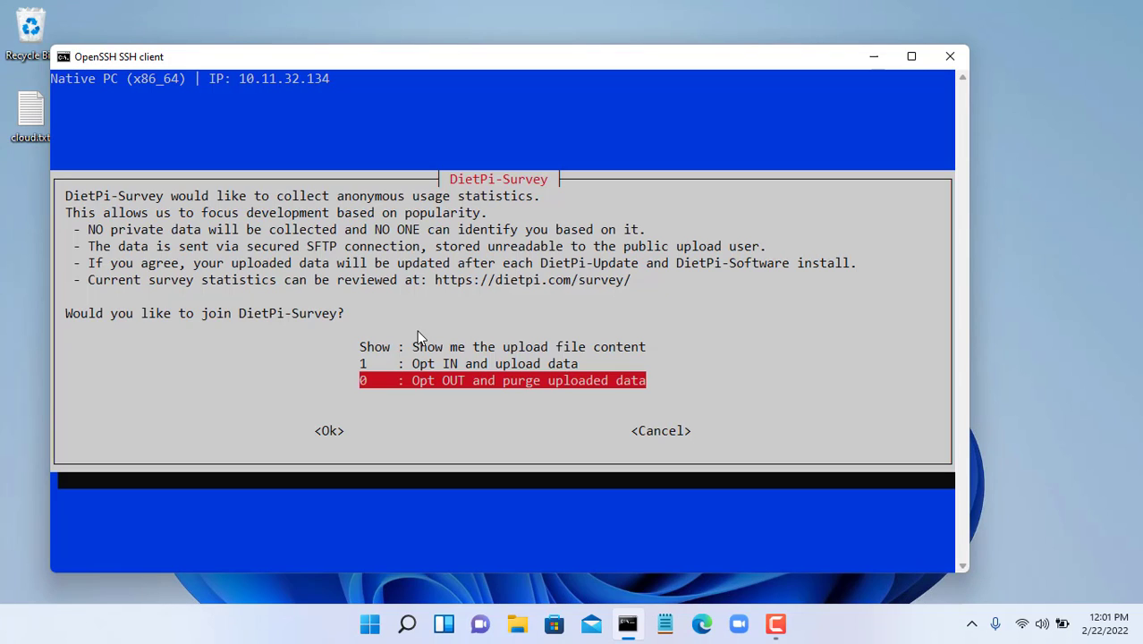
{"action": "left_click_drag", "start_coordinate": [407, 363], "coordinate": [586, 374]}
- Opt in to DietPi-Survey, then copy the LAN IP 10.11.32.134
{"action": "key", "text": "Up"}
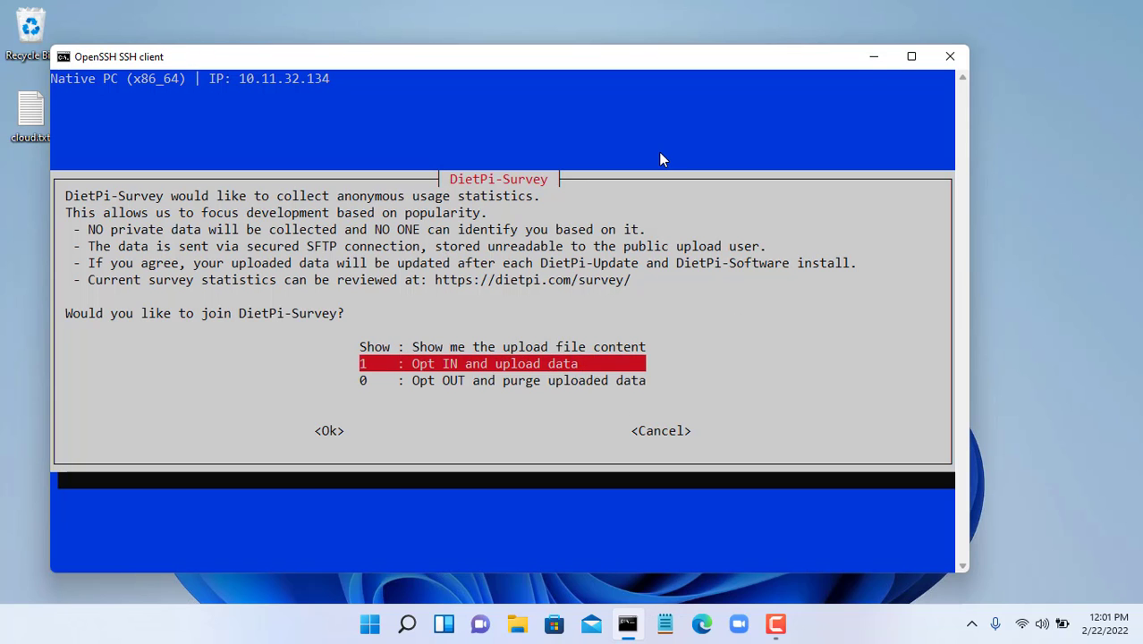
{"action": "key", "text": "Return"}
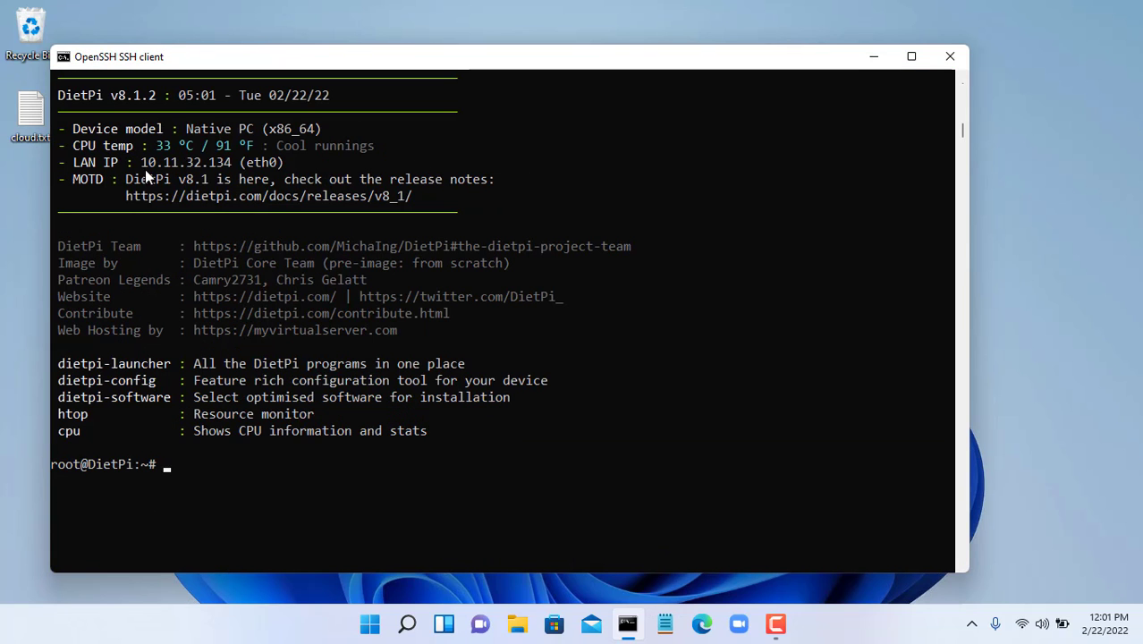
{"action": "left_click_drag", "start_coordinate": [141, 162], "coordinate": [224, 165]}
{"action": "key", "text": "ctrl+c"}
{"action": "right_click", "coordinate": [227, 165]}
- Open 10.11.32.134/nextcloud in the web browser
{"action": "left_click", "coordinate": [876, 57]}
{"action": "left_click", "coordinate": [703, 625]}
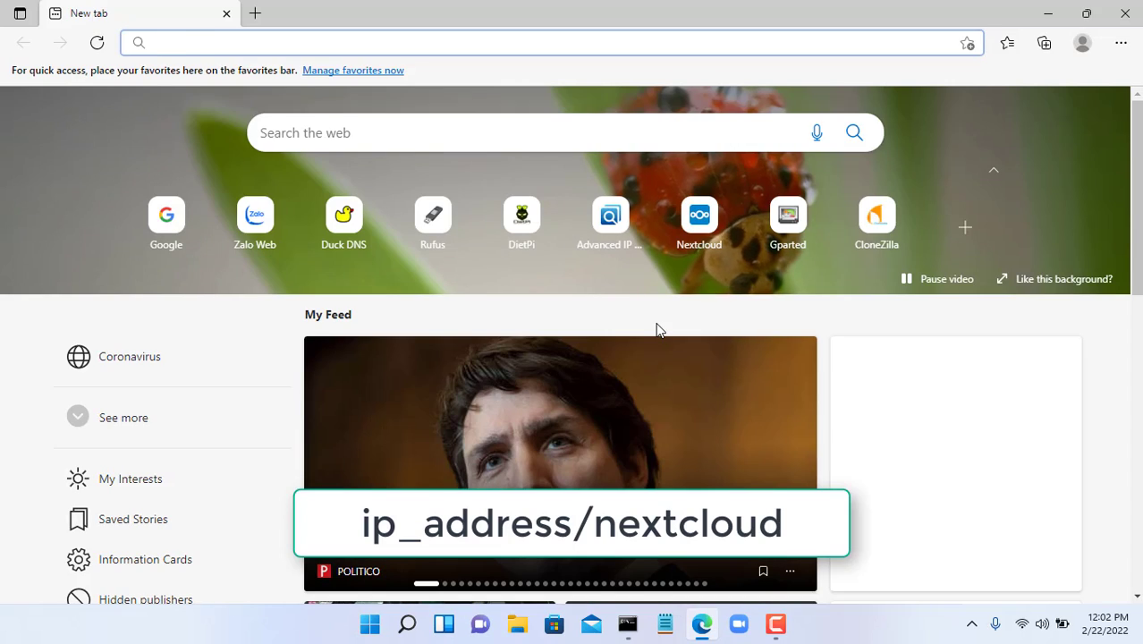
{"action": "key", "text": "ctrl+v"}
{"action": "type", "text": "/nextcloo"}
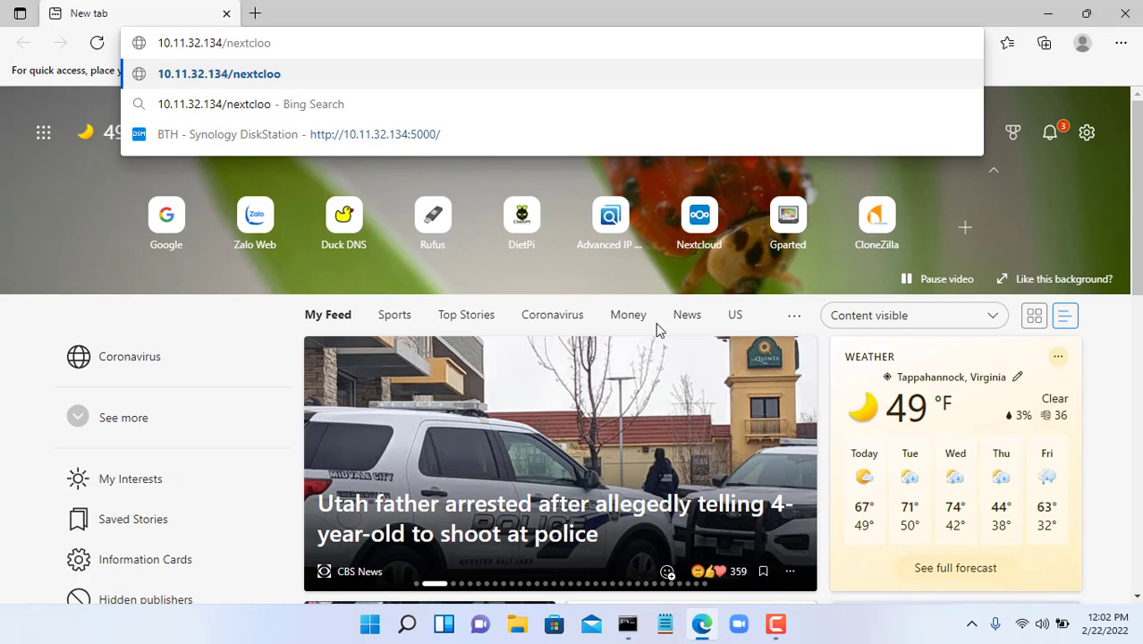
{"action": "key", "text": "BackSpace"}
{"action": "type", "text": "ud"}
{"action": "key", "text": "Return"}
- Sign in to Nextcloud as admin with the account password, checking it first
{"action": "type", "text": "admin"}
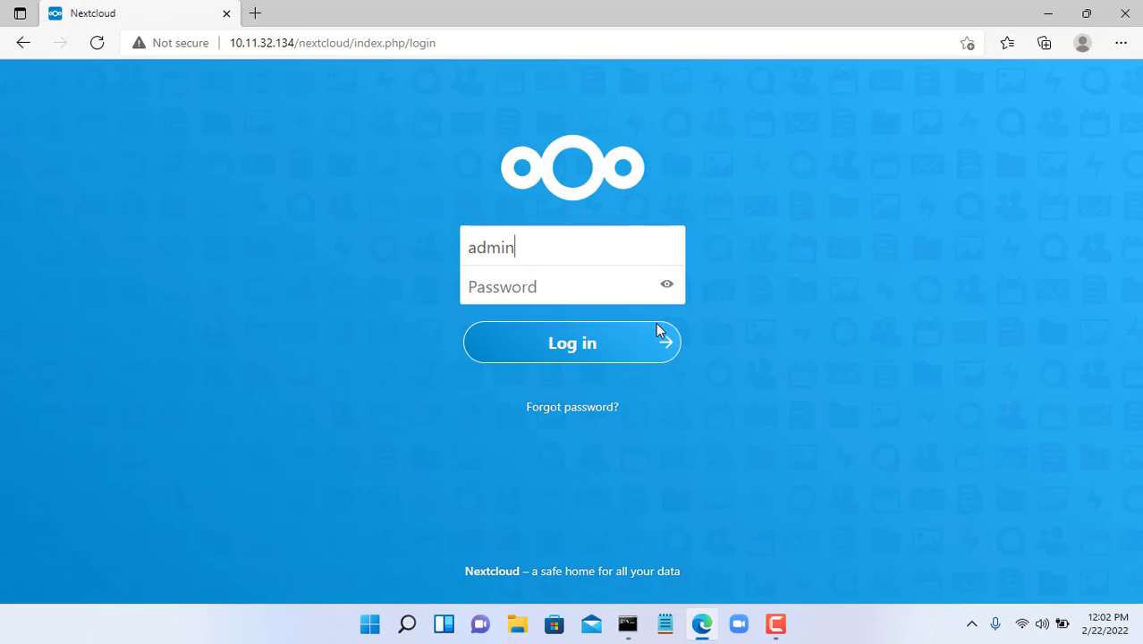
{"action": "key", "text": "Tab"}
{"action": "type", "text": "dietpi"}
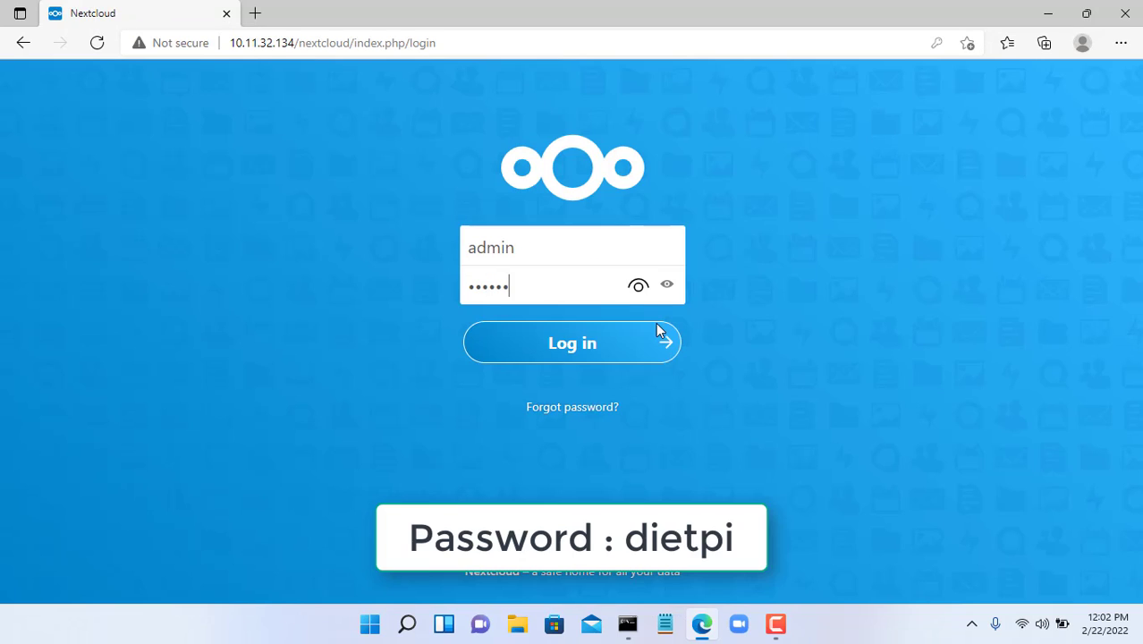
{"action": "left_click", "coordinate": [644, 288]}
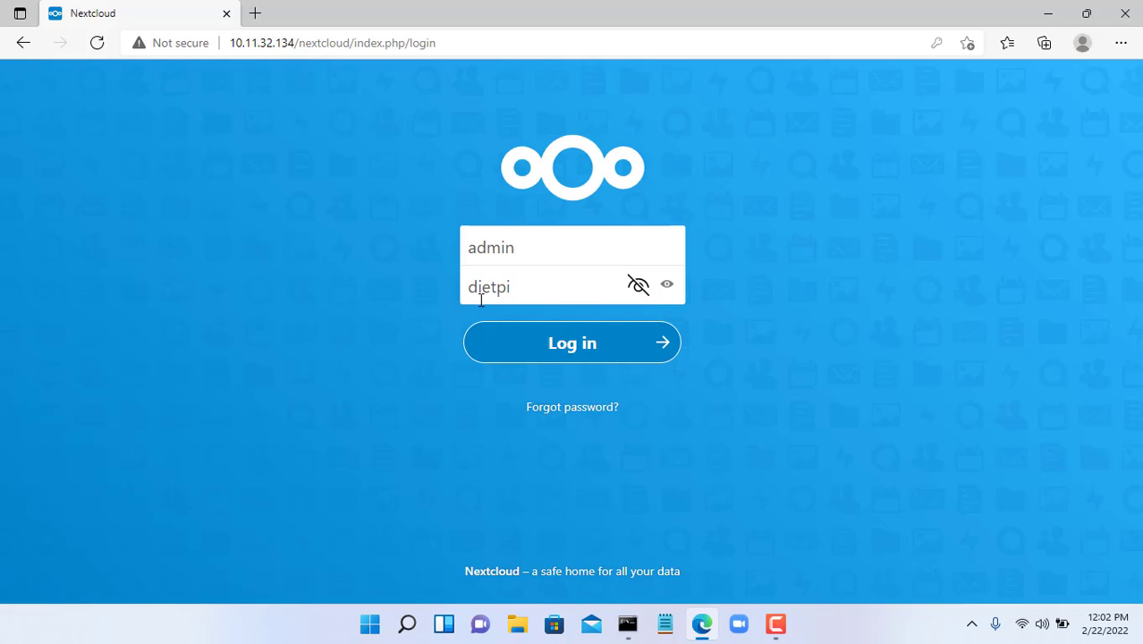
{"action": "left_click_drag", "start_coordinate": [465, 286], "coordinate": [524, 286]}
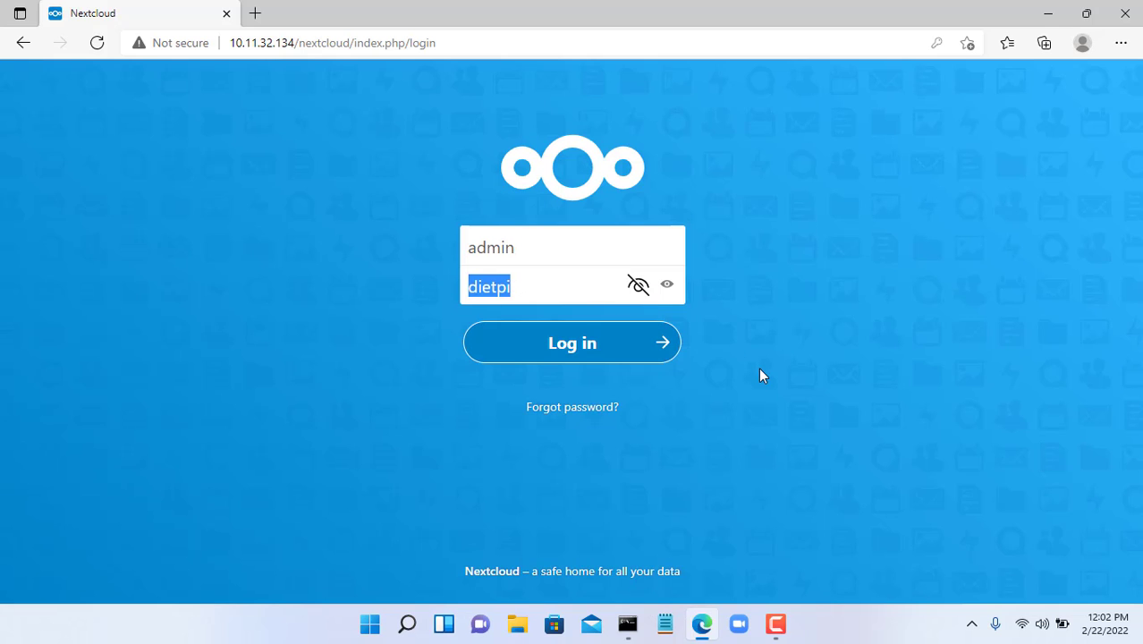
{"action": "left_click", "coordinate": [581, 345]}
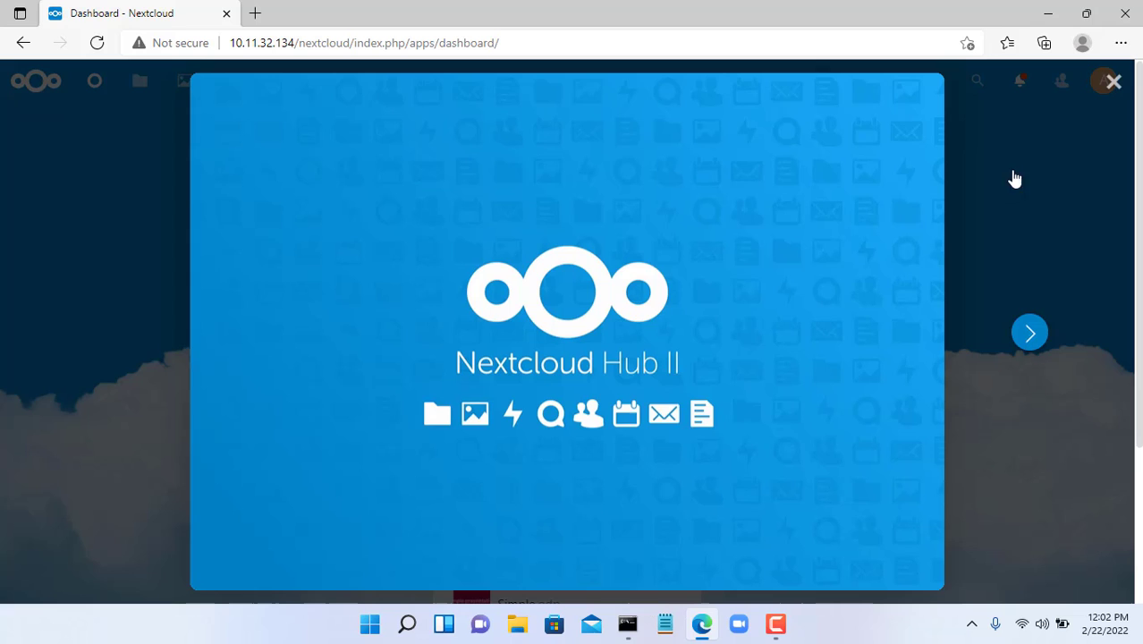
- Open Administration > System and highlight sda2's 50.2 GB free space in the Disk section
{"action": "left_click", "coordinate": [1114, 82]}
{"action": "left_click", "coordinate": [1104, 82]}
{"action": "left_click", "coordinate": [1084, 220]}
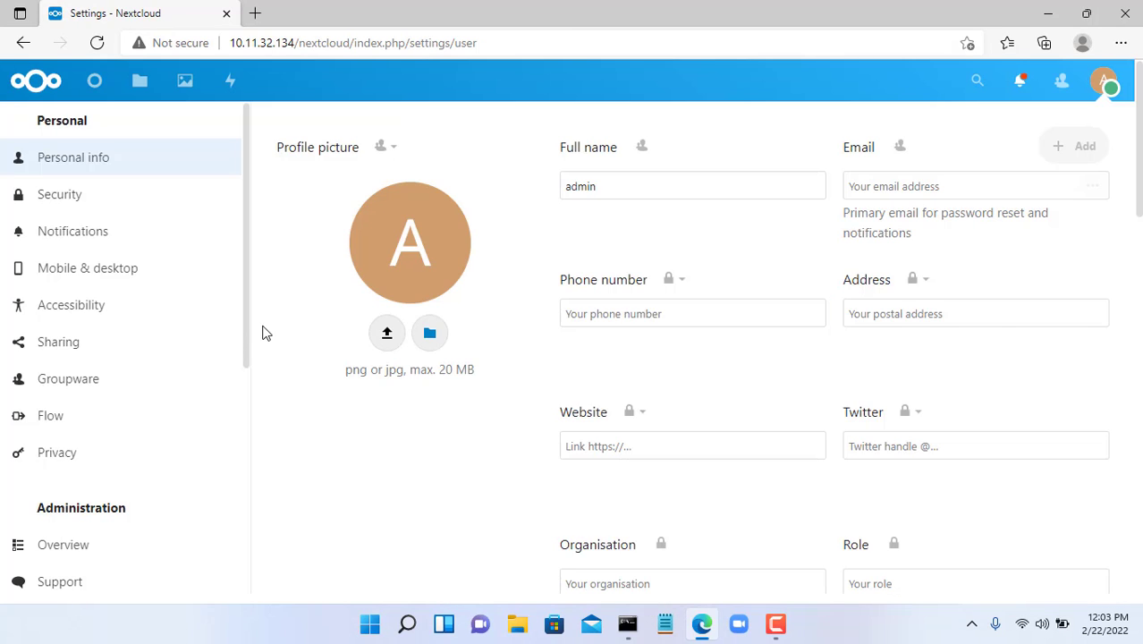
{"action": "left_click_drag", "start_coordinate": [250, 335], "coordinate": [166, 559]}
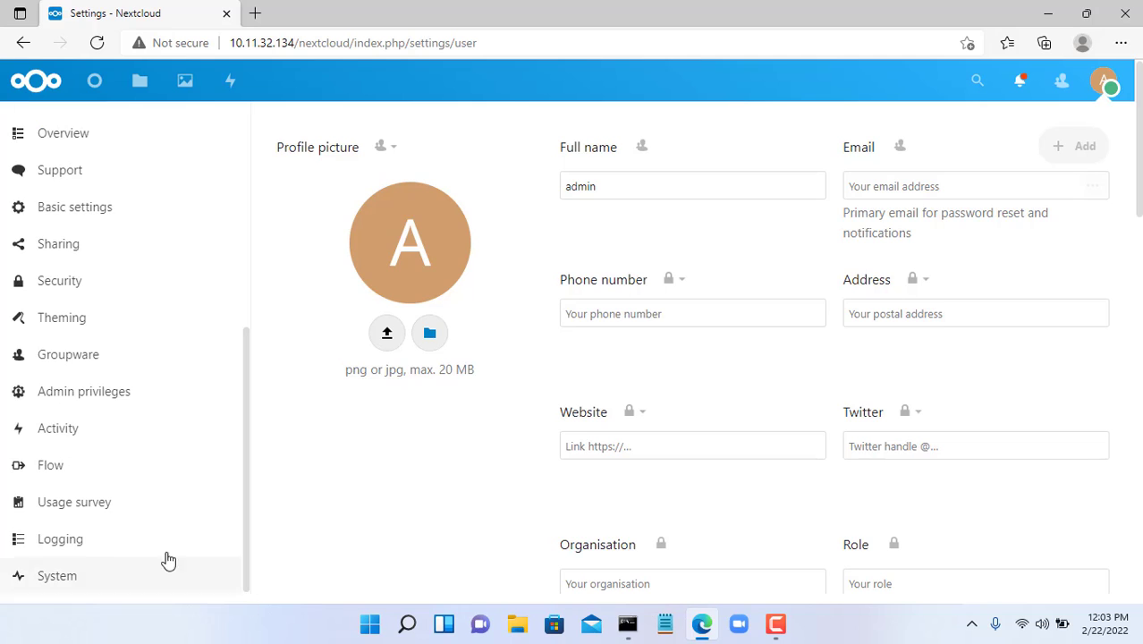
{"action": "left_click", "coordinate": [40, 587]}
{"action": "scroll", "coordinate": [563, 485], "scroll_direction": "down", "scroll_amount": 5}
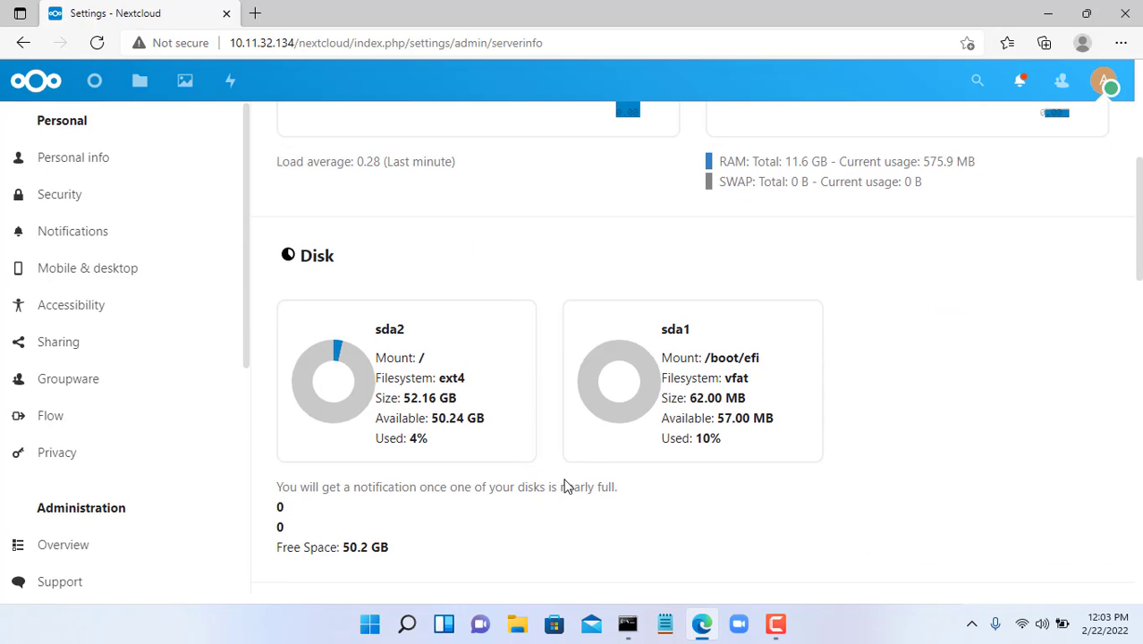
{"action": "scroll", "coordinate": [563, 484], "scroll_direction": "down", "scroll_amount": 1}
{"action": "left_click_drag", "start_coordinate": [345, 467], "coordinate": [400, 472]}
{"action": "left_click_drag", "start_coordinate": [279, 468], "coordinate": [385, 477]}
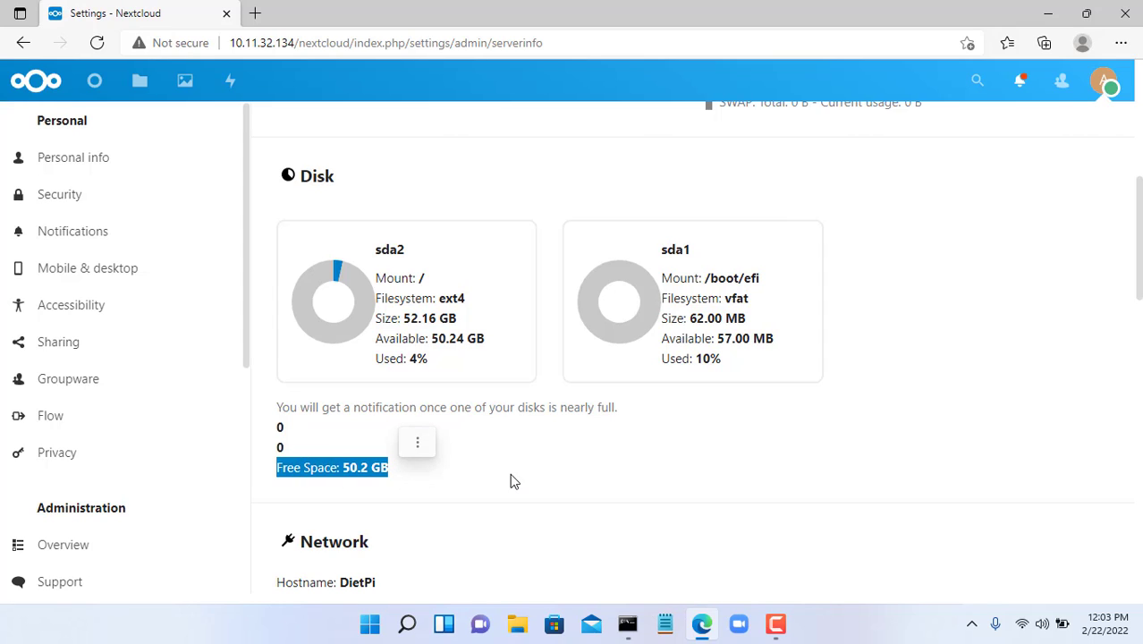
{"action": "left_click", "coordinate": [1124, 14]}
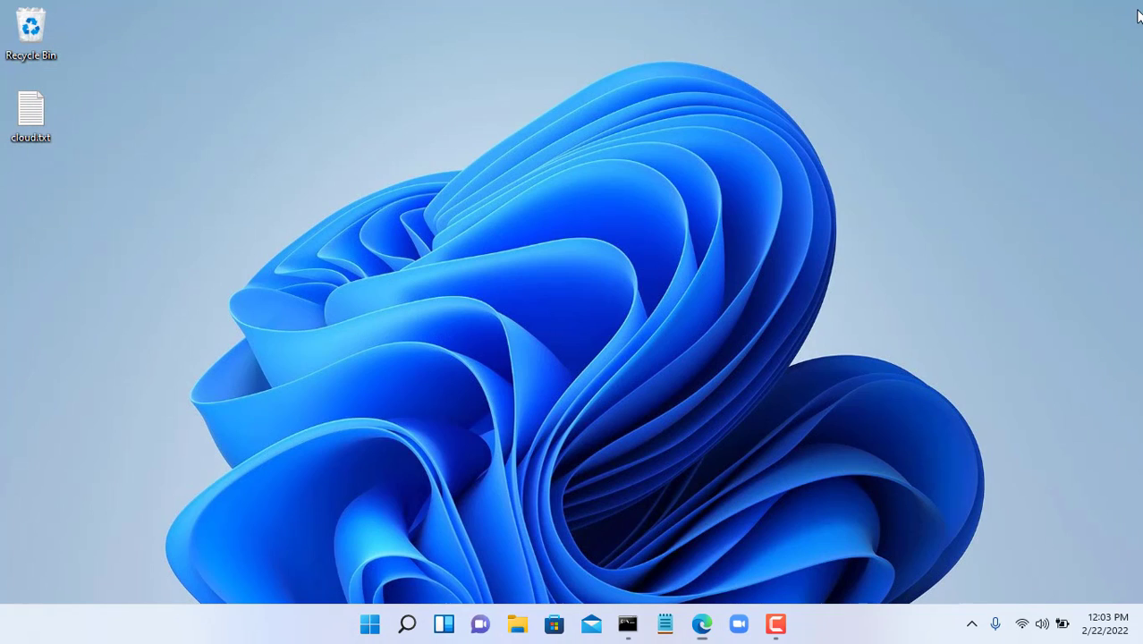
{"action": "left_click", "coordinate": [627, 623]}
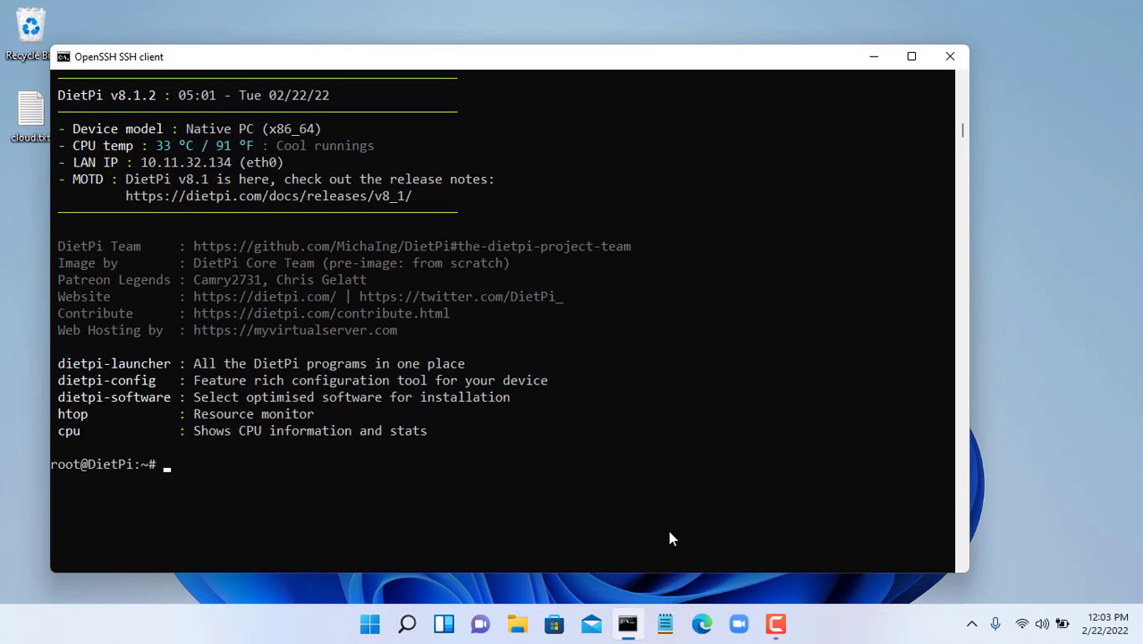
{"action": "type", "text": "poweroff"}
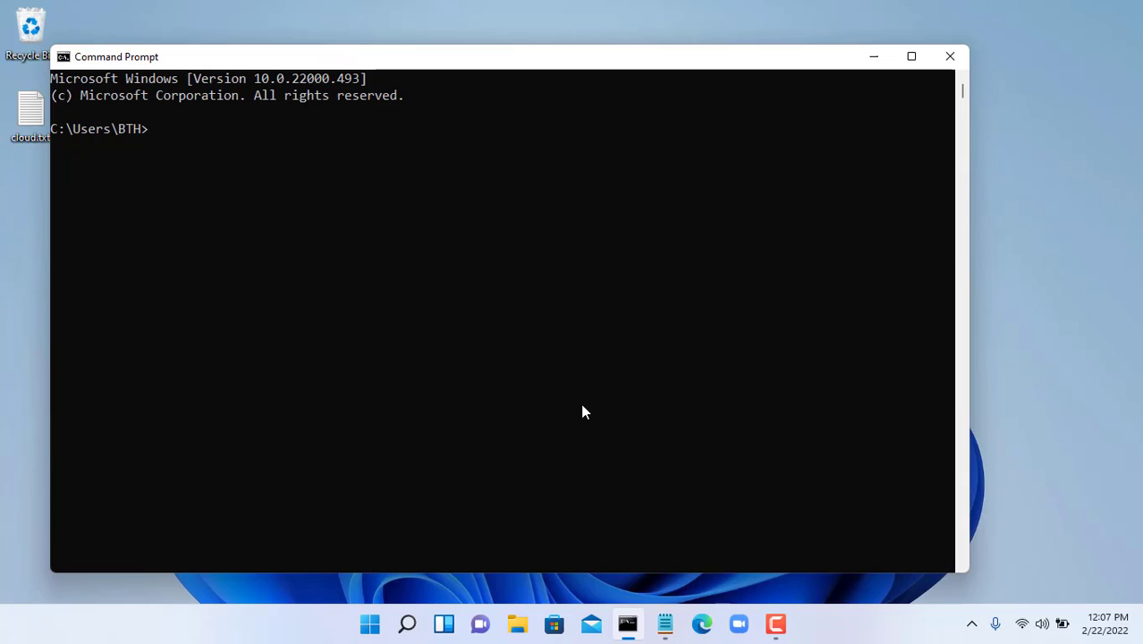
{"action": "type", "text": "ssh root@10.11.32.134"}
{"action": "key", "text": "Return"}
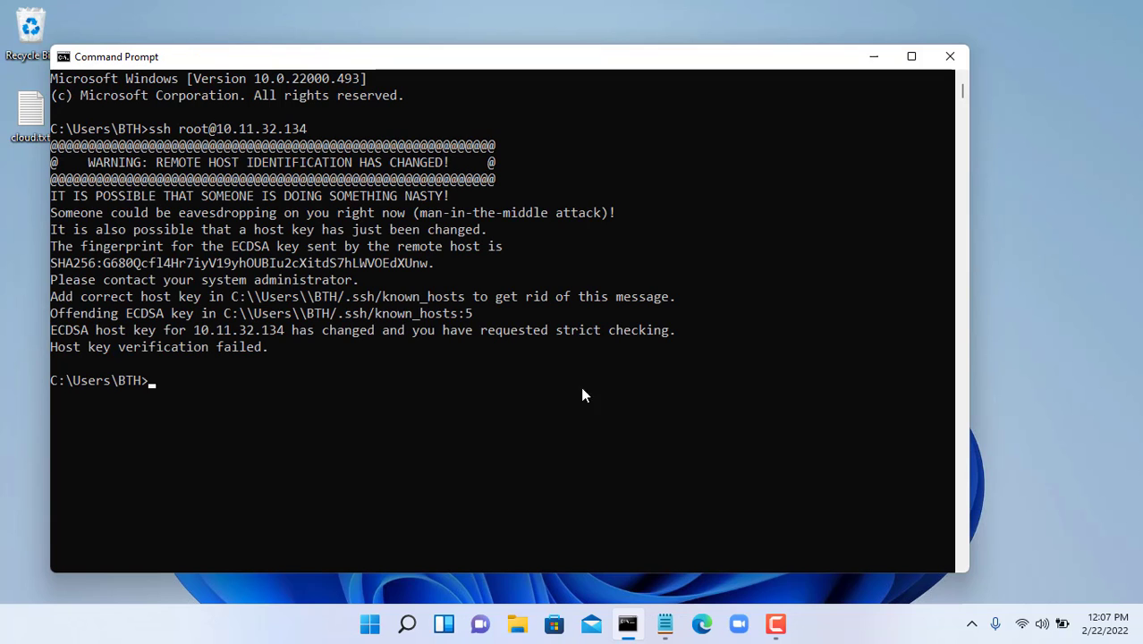
- Delete known_hosts from C:\Users\<user>\.ssh in File Explorer, then close the window
{"action": "left_click", "coordinate": [950, 56]}
{"action": "left_click", "coordinate": [518, 624]}
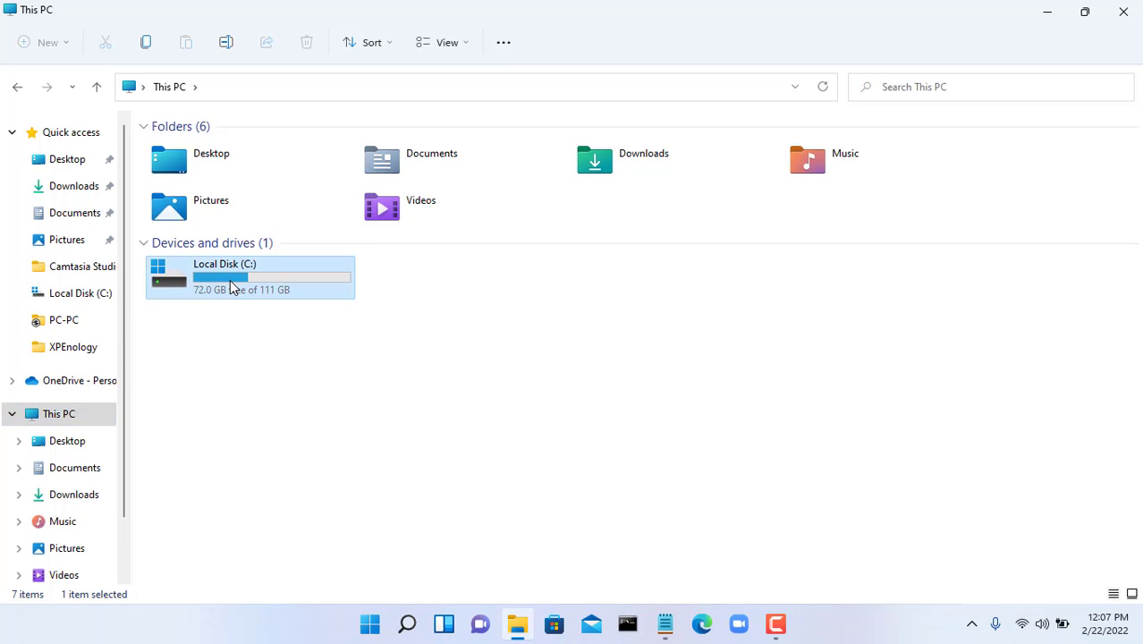
{"action": "double_click", "coordinate": [230, 279]}
{"action": "left_click", "coordinate": [178, 386]}
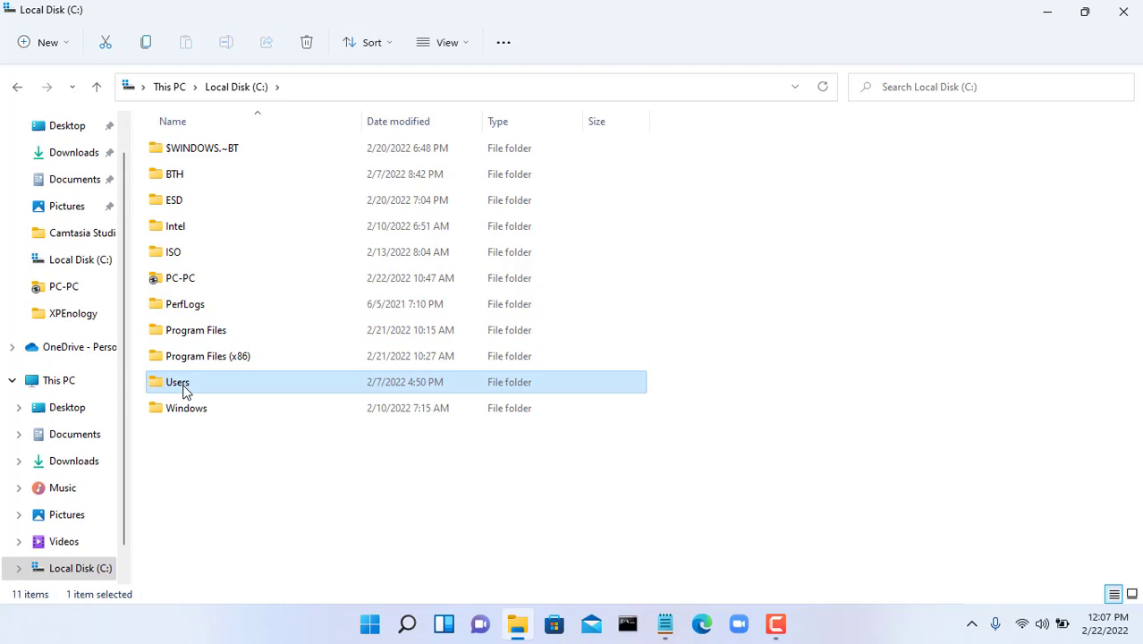
{"action": "double_click", "coordinate": [175, 387]}
{"action": "double_click", "coordinate": [177, 153]}
{"action": "double_click", "coordinate": [186, 154]}
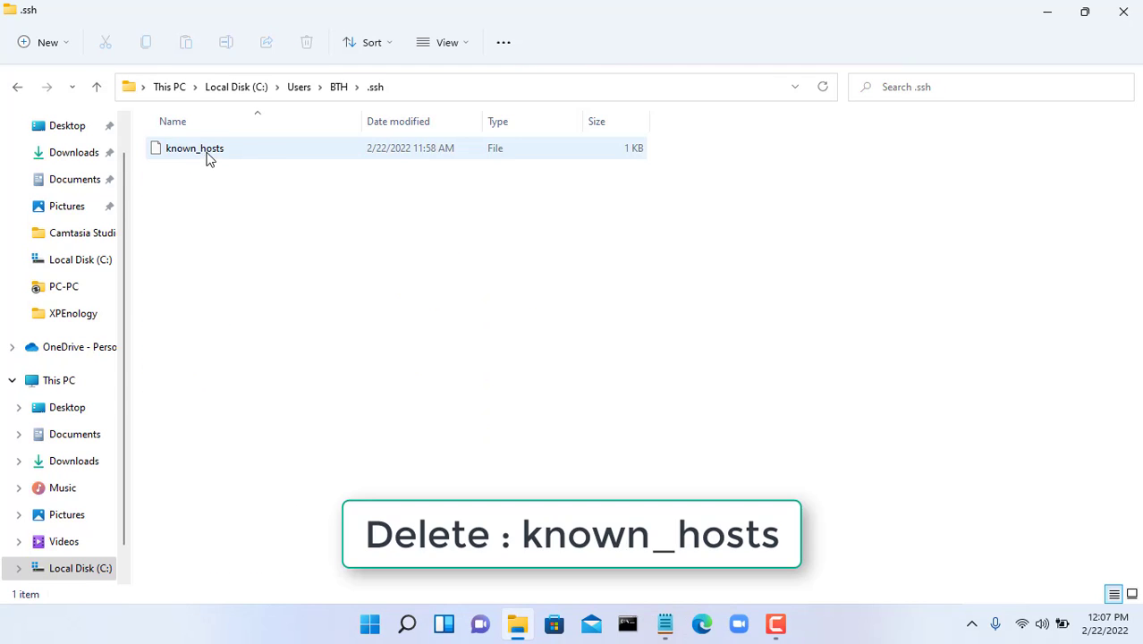
{"action": "left_click", "coordinate": [209, 154]}
{"action": "left_click", "coordinate": [309, 43]}
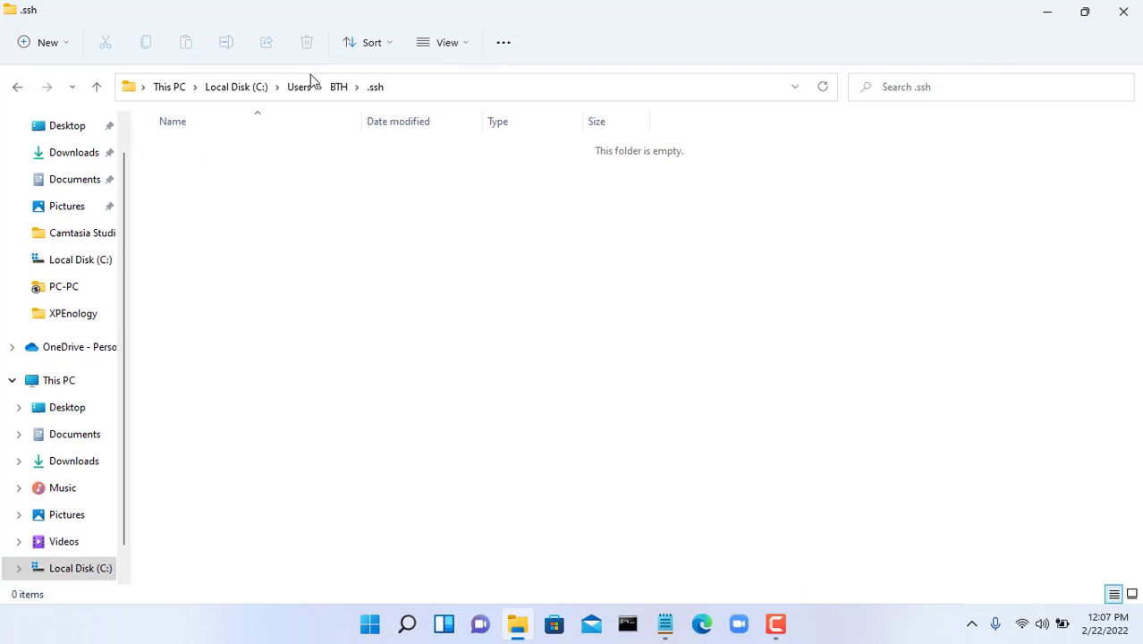
{"action": "left_click", "coordinate": [1123, 11]}
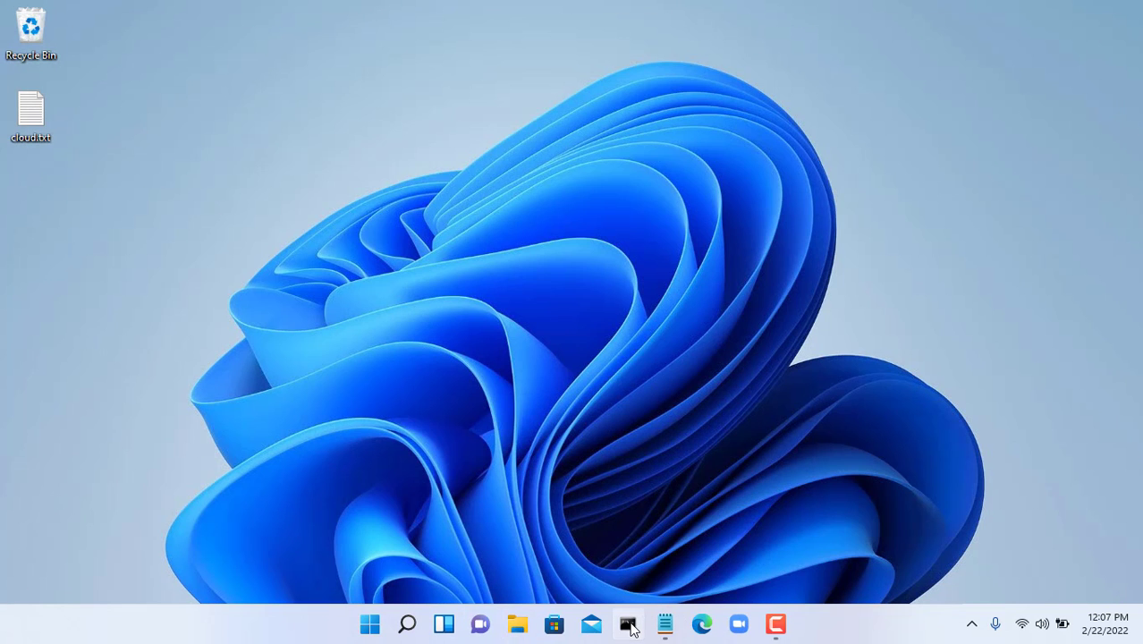
{"action": "left_click", "coordinate": [627, 624]}
{"action": "type", "text": "ssh root@10.11.32.134"}
{"action": "key", "text": "Return"}
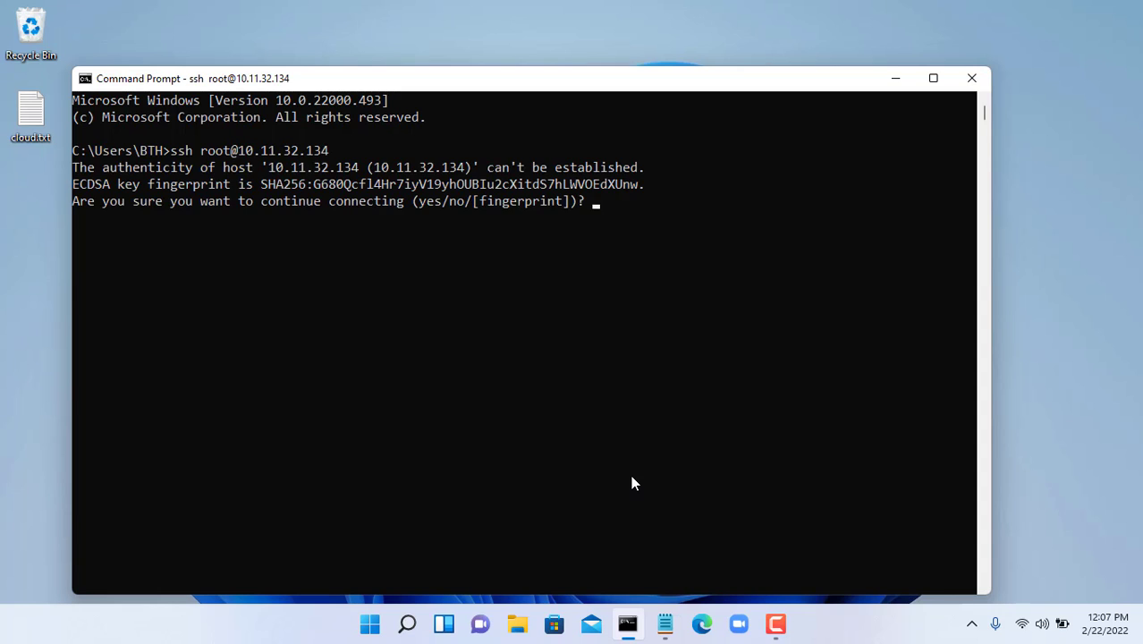
{"action": "type", "text": "yes"}
{"action": "key", "text": "Return"}
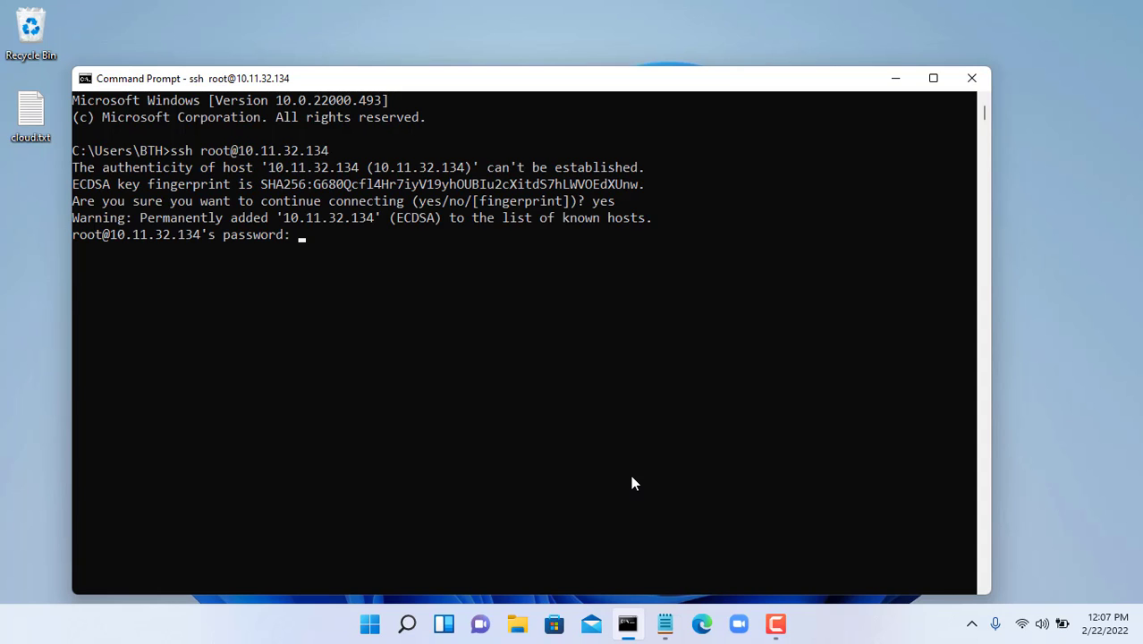
{"action": "type", "text": "dietpi"}
{"action": "key", "text": "Return"}
- List block devices with lsblk and highlight the sdb and sdc disk lines
{"action": "left_click_drag", "start_coordinate": [500, 89], "coordinate": [537, 24]}
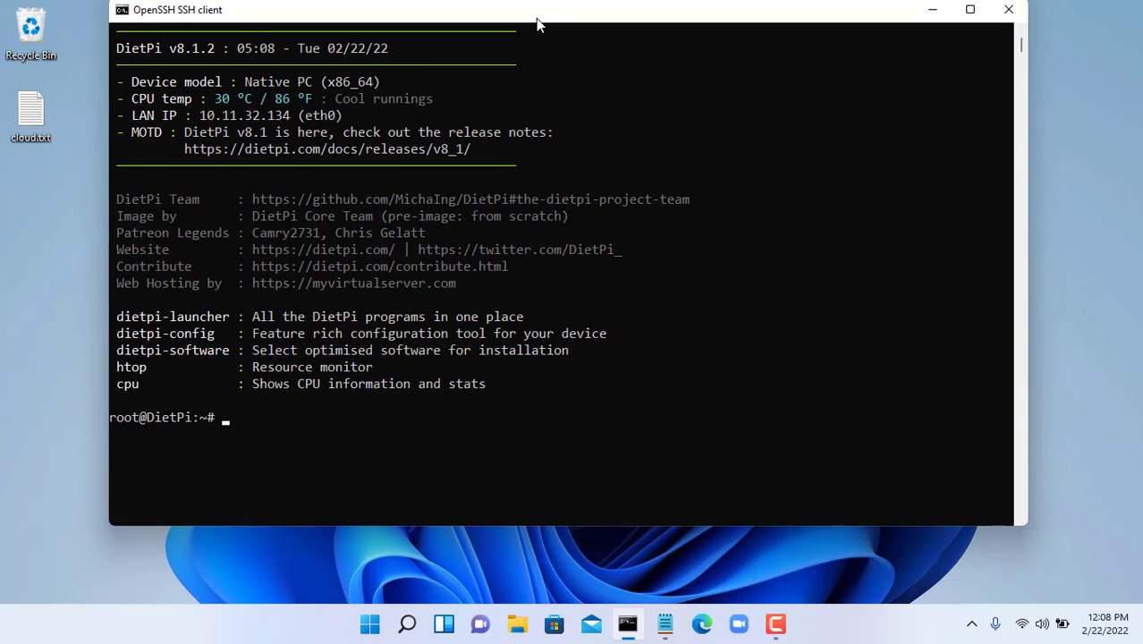
{"action": "type", "text": "lsb"}
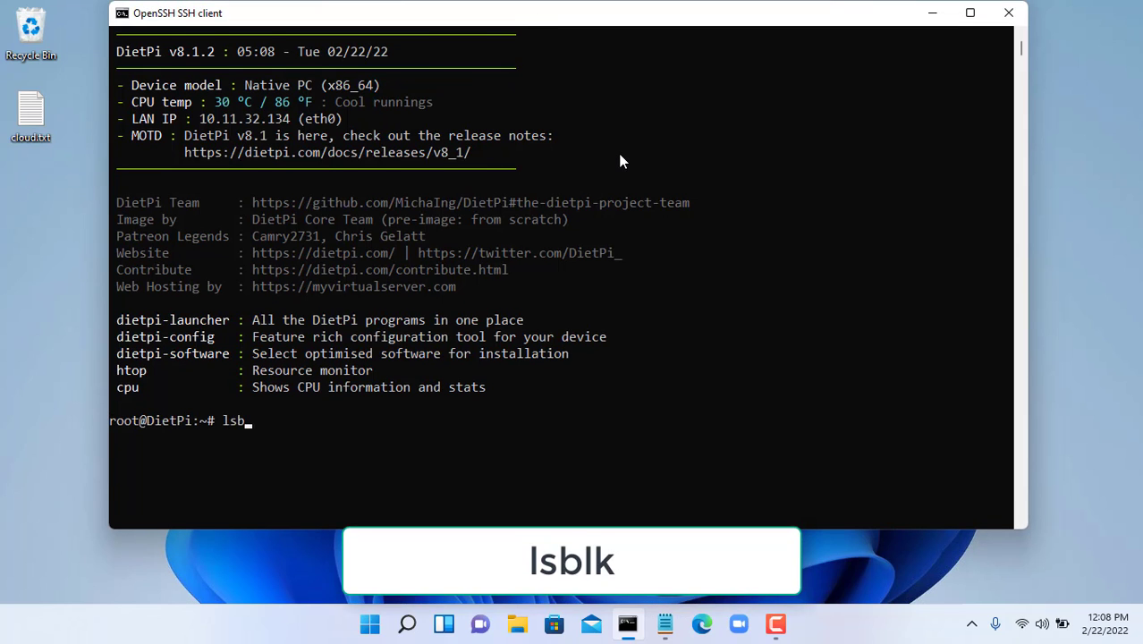
{"action": "type", "text": "lk"}
{"action": "key", "text": "Return"}
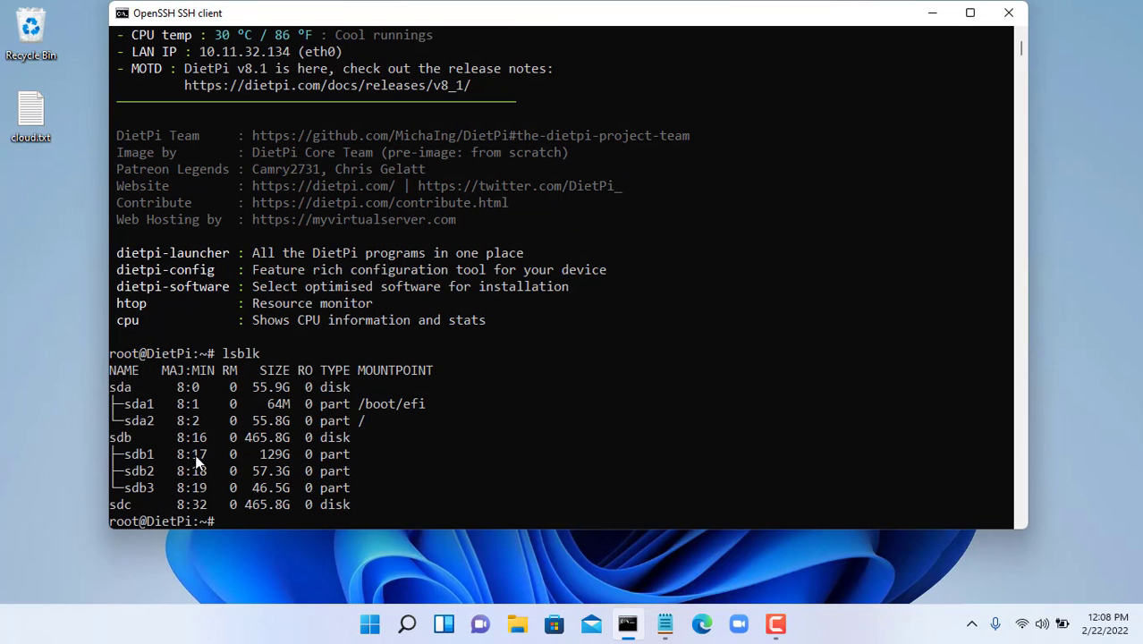
{"action": "left_click_drag", "start_coordinate": [113, 442], "coordinate": [356, 438]}
{"action": "left_click_drag", "start_coordinate": [112, 510], "coordinate": [346, 507]}
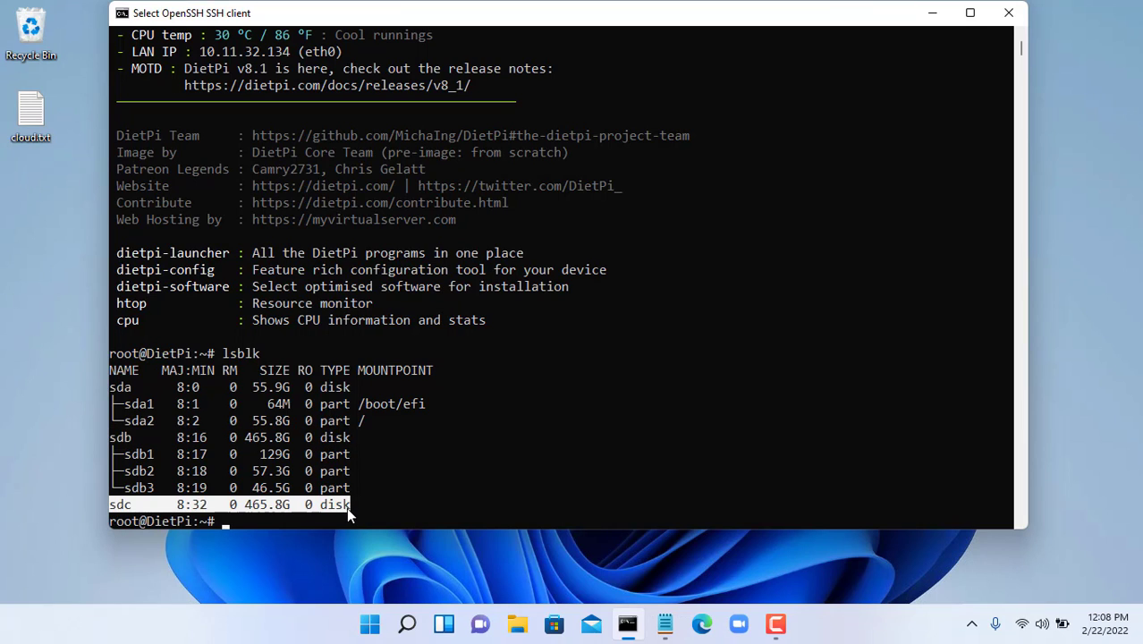
- Start fdisk on /dev/sdb and display its command list, pointing out delete
{"action": "type", "text": "f"}
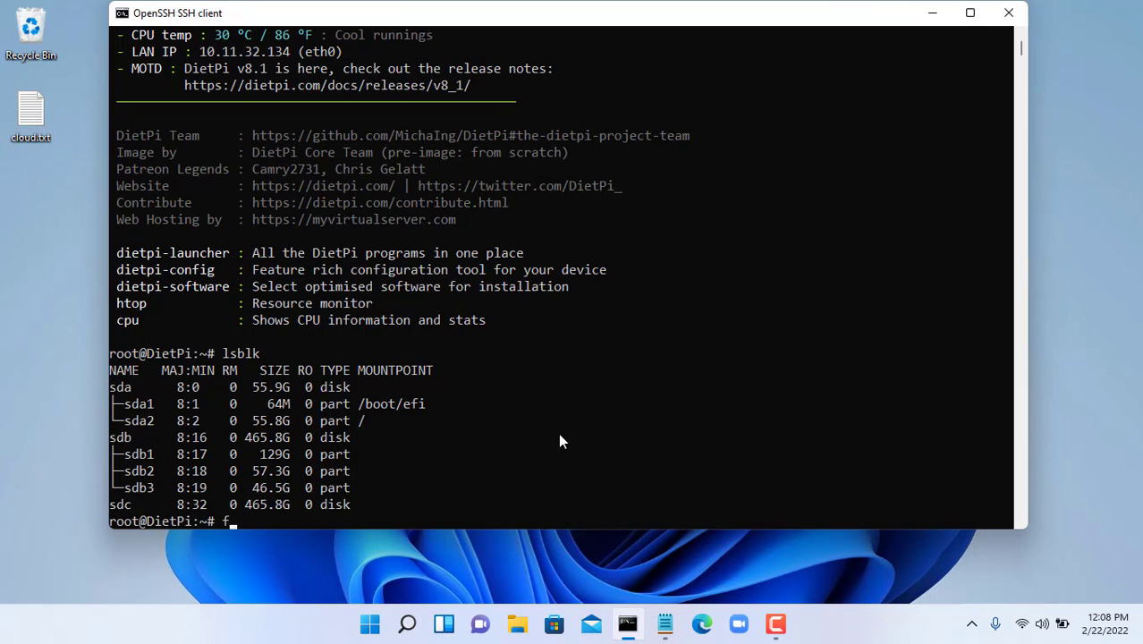
{"action": "type", "text": "disk /de"}
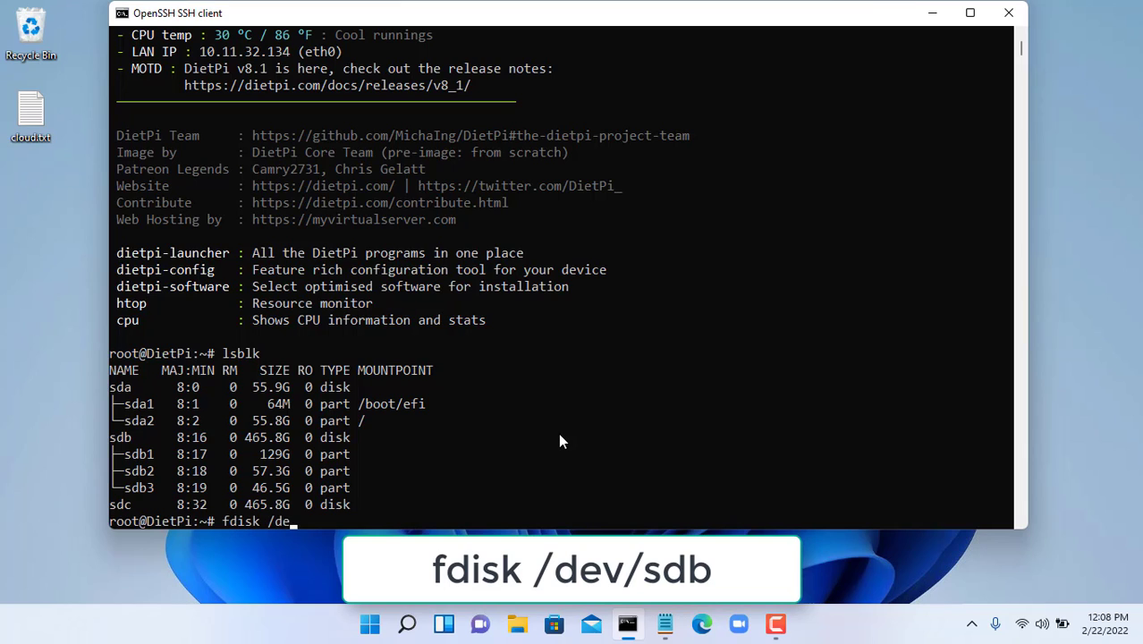
{"action": "type", "text": "v/sdb"}
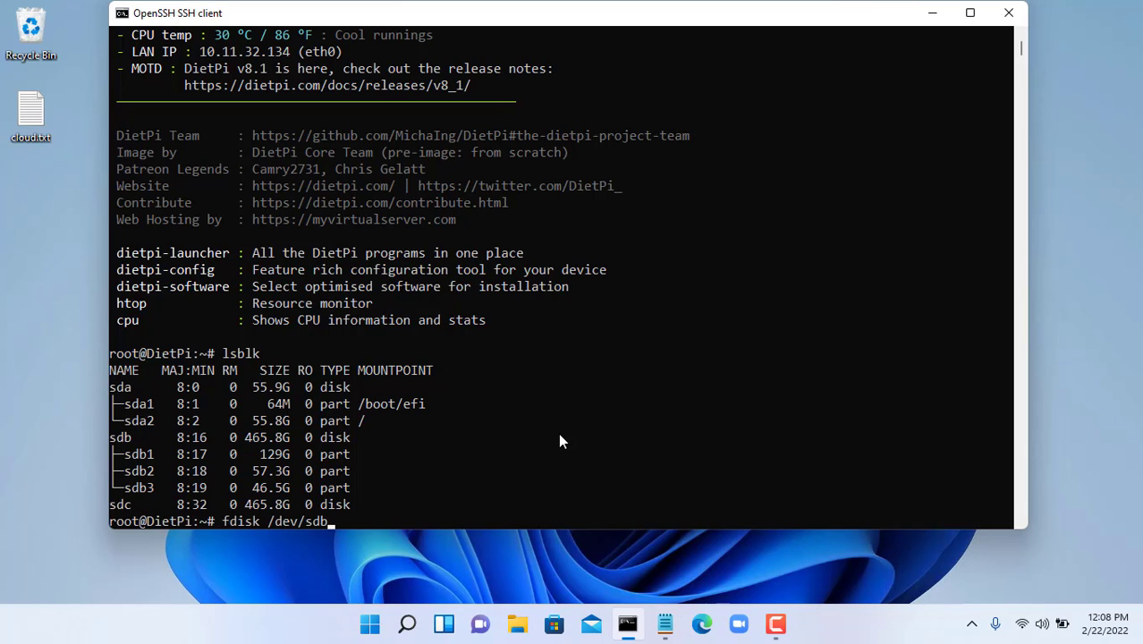
{"action": "left_click", "coordinate": [315, 524]}
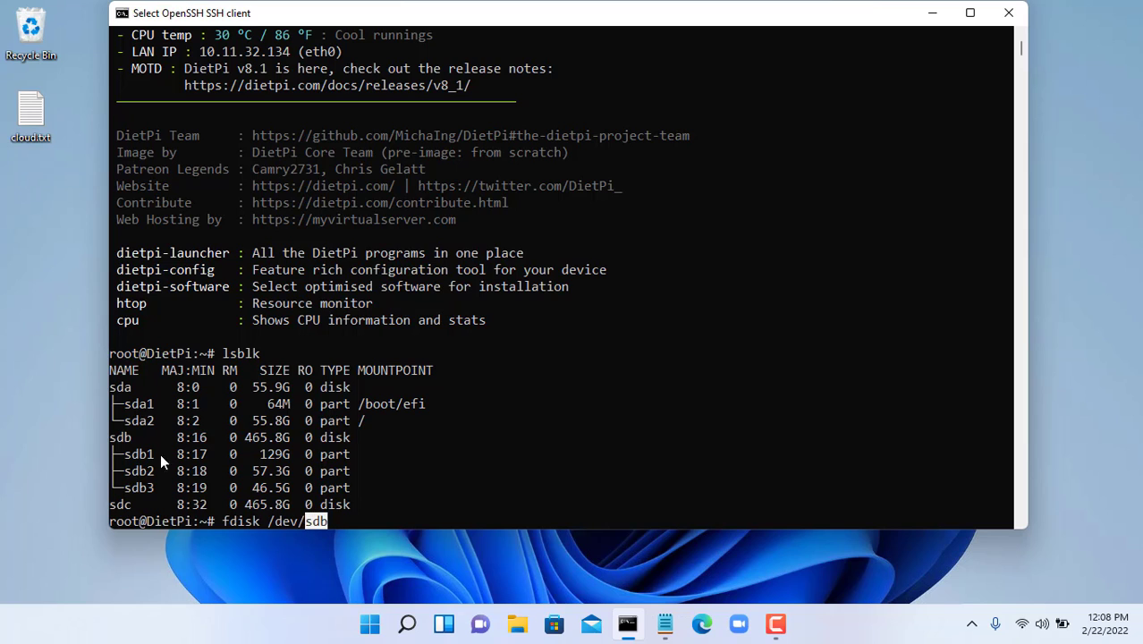
{"action": "left_click_drag", "start_coordinate": [109, 438], "coordinate": [121, 438]}
{"action": "key", "text": "Return"}
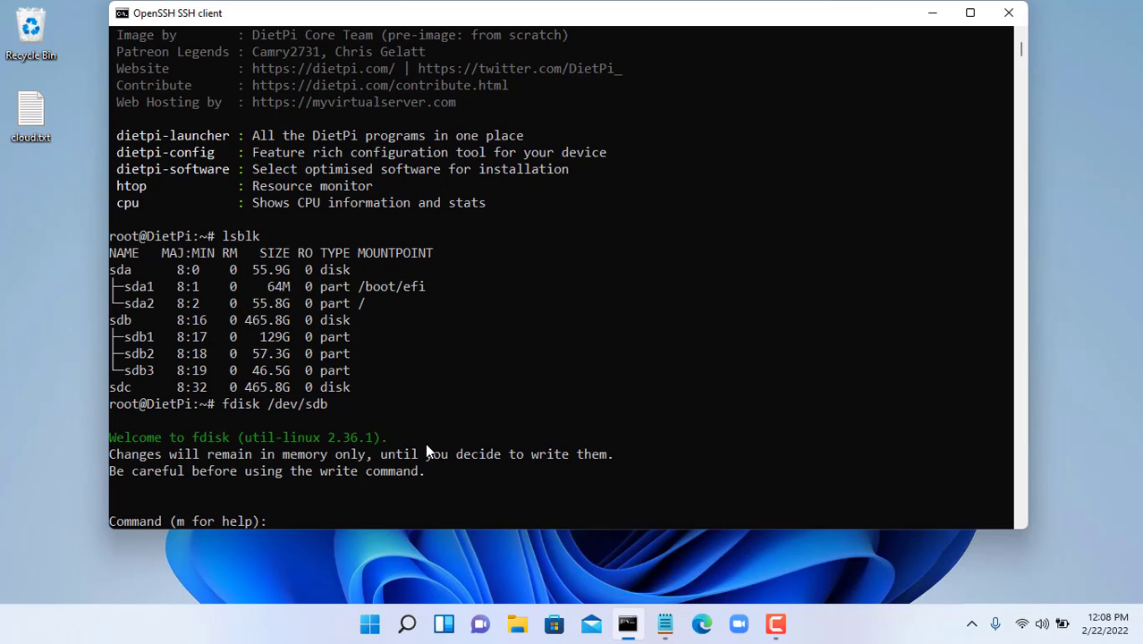
{"action": "type", "text": "m"}
{"action": "key", "text": "Return"}
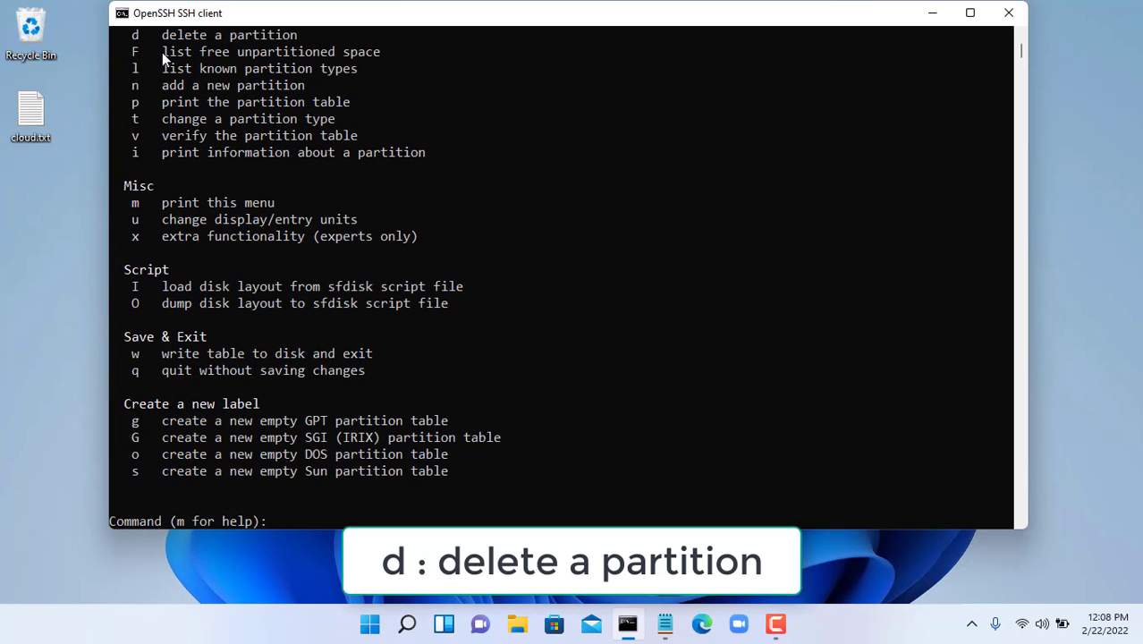
{"action": "left_click_drag", "start_coordinate": [131, 35], "coordinate": [290, 37]}
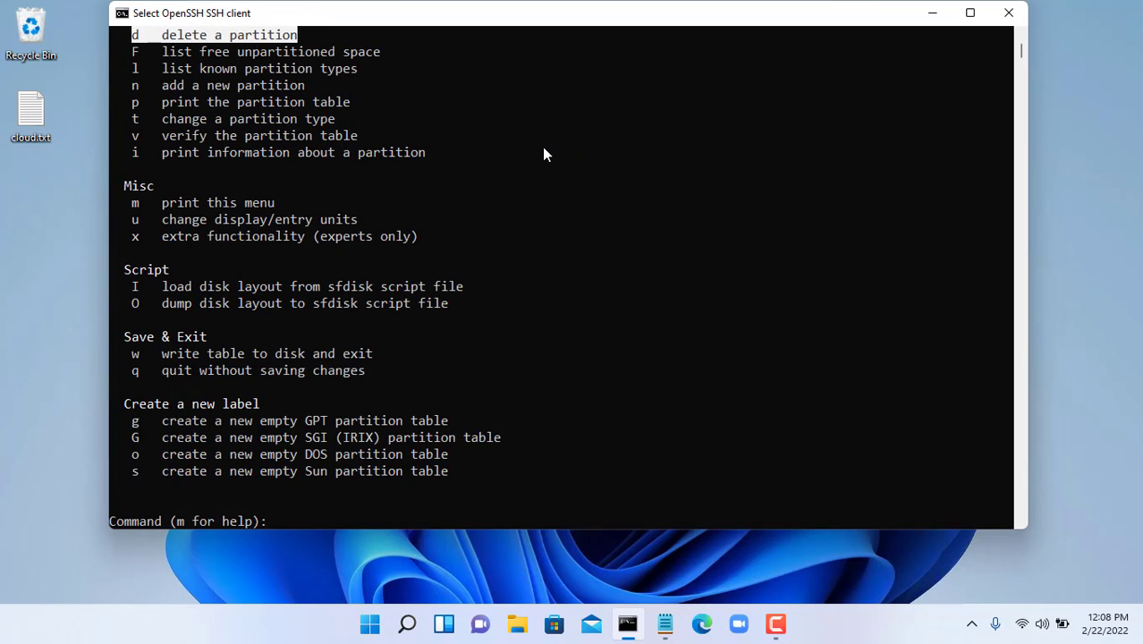
- Delete partitions 3, 2 and 1 on /dev/sdb and write the empty partition table
{"action": "type", "text": "d"}
{"action": "key", "text": "Return"}
{"action": "key", "text": "Return"}
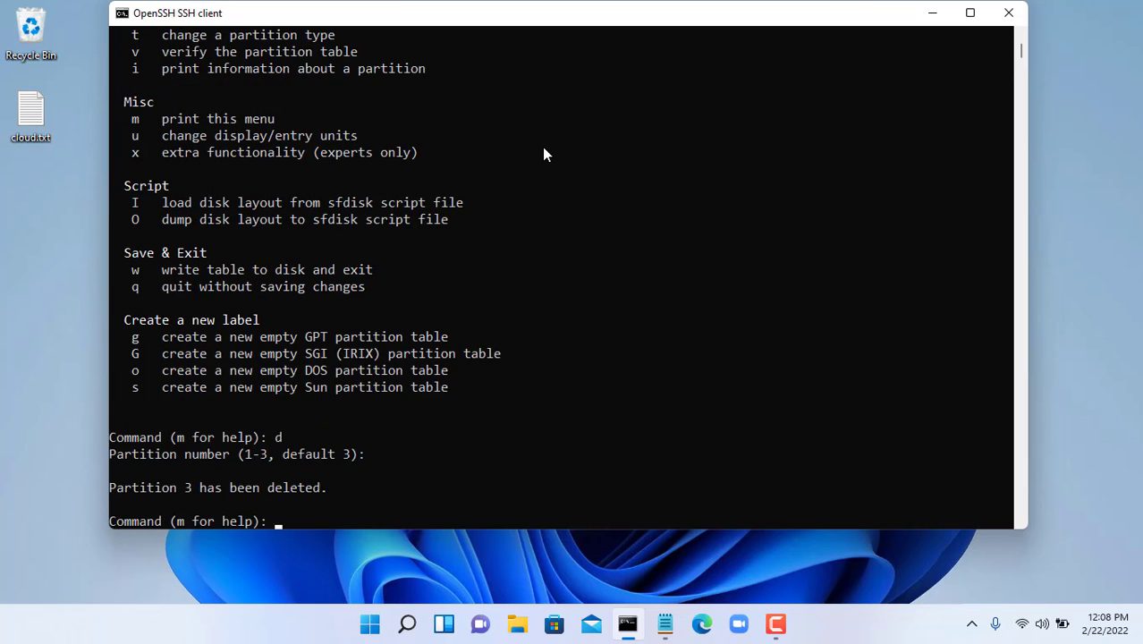
{"action": "type", "text": "d"}
{"action": "key", "text": "Return"}
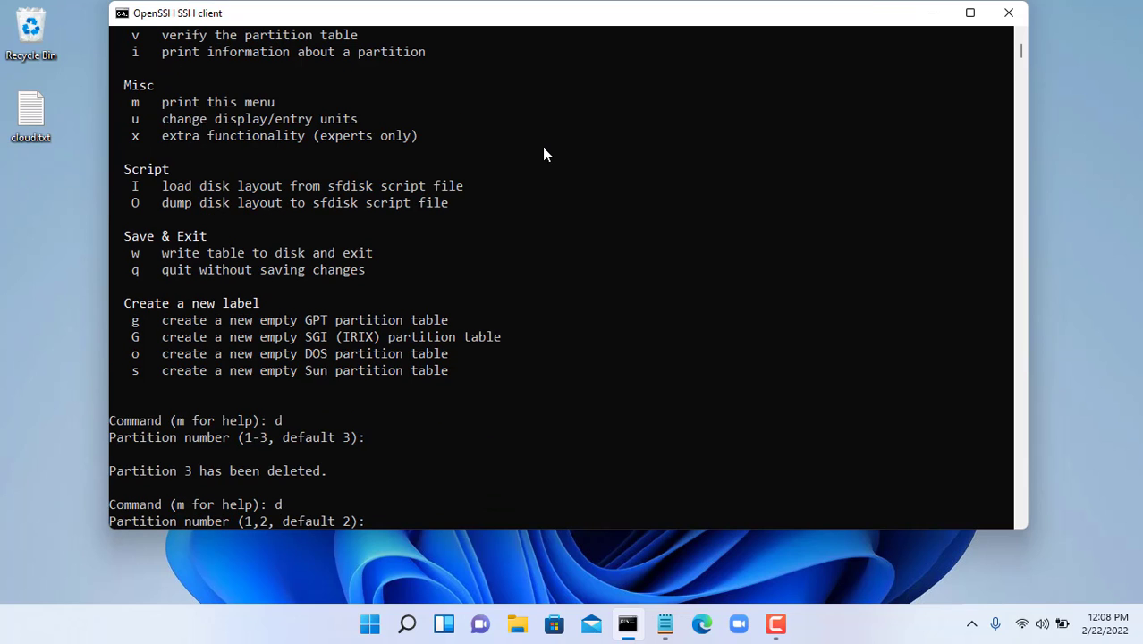
{"action": "key", "text": "Return"}
{"action": "type", "text": "d"}
{"action": "key", "text": "Return"}
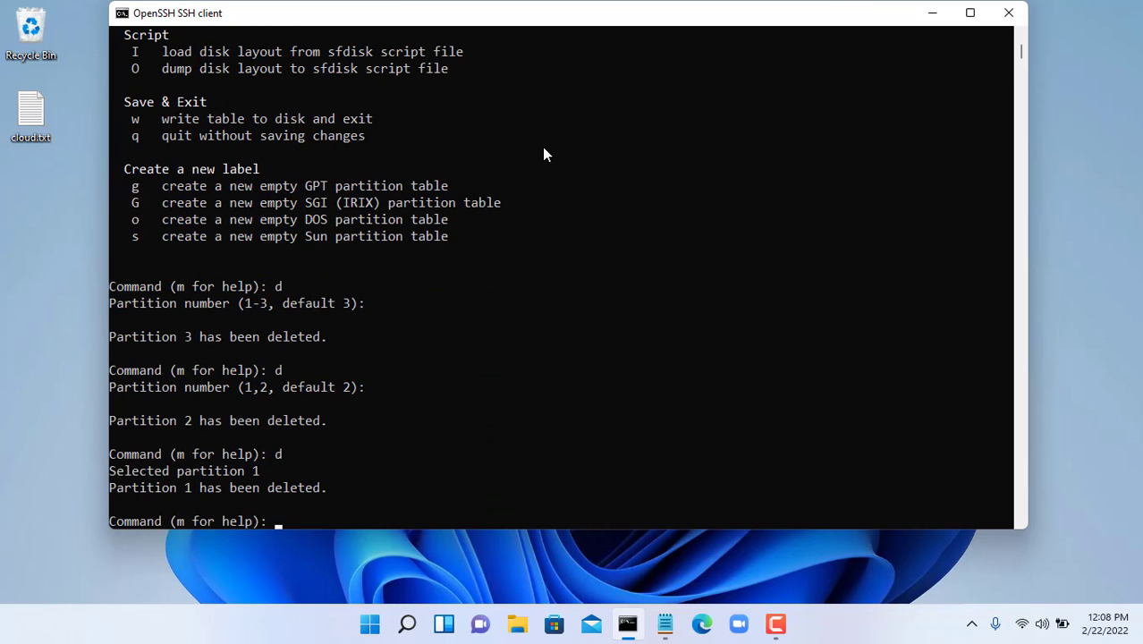
{"action": "type", "text": "w"}
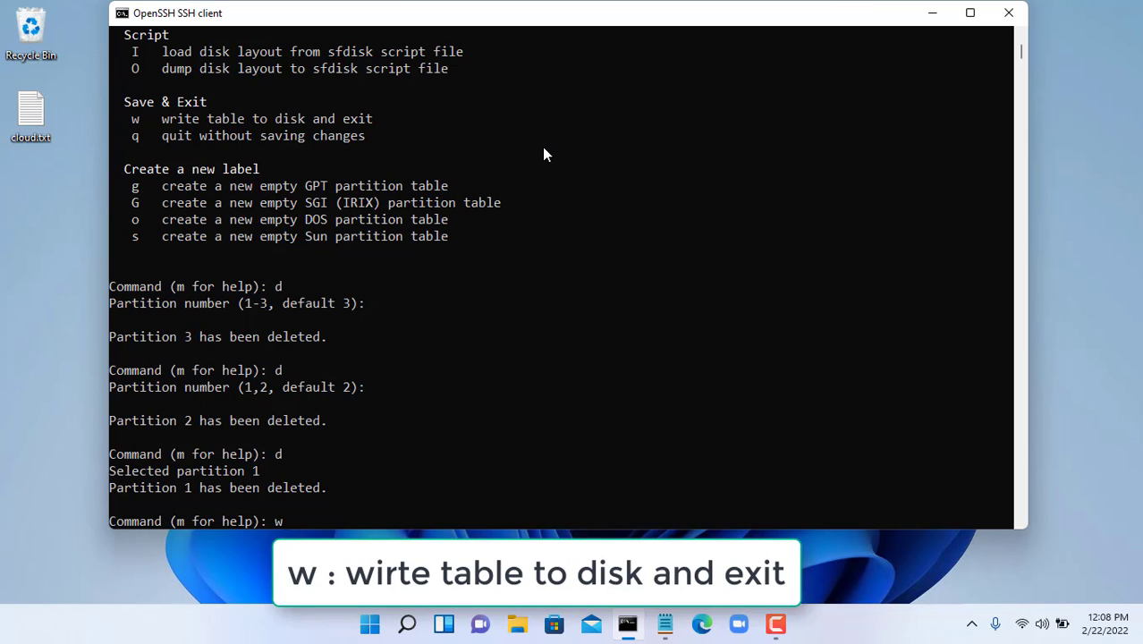
{"action": "key", "text": "Return"}
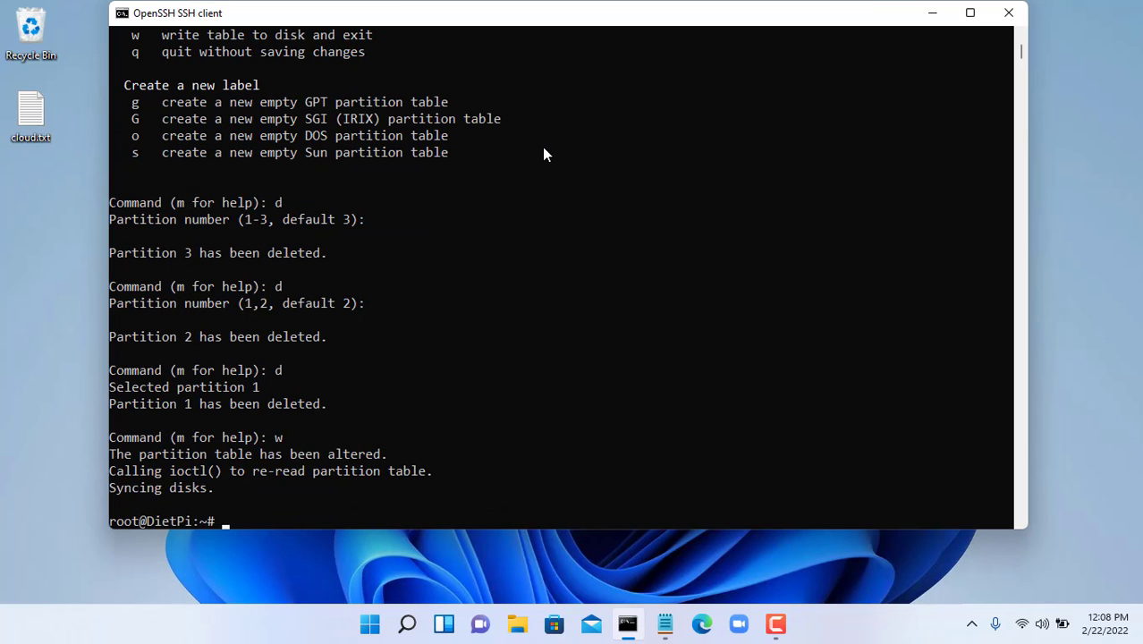
{"action": "key", "text": "Up"}
{"action": "key", "text": "Up"}
- Rerun lsblk to confirm sdb is empty, then install lvm2 with apt, answering y
{"action": "key", "text": "Return"}
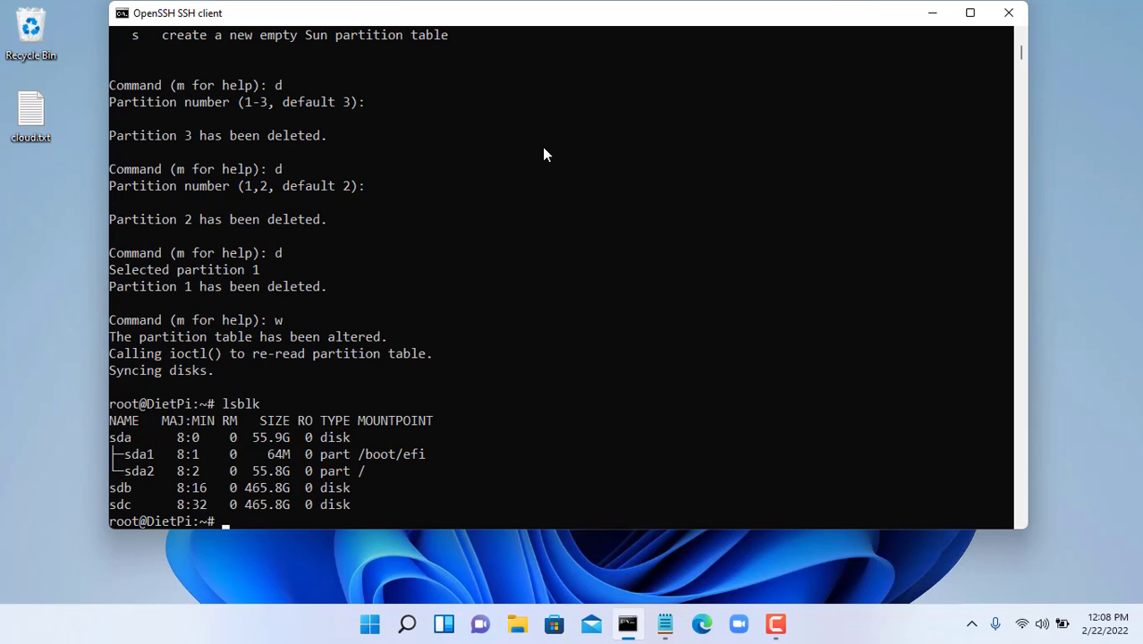
{"action": "left_click_drag", "start_coordinate": [112, 491], "coordinate": [348, 489]}
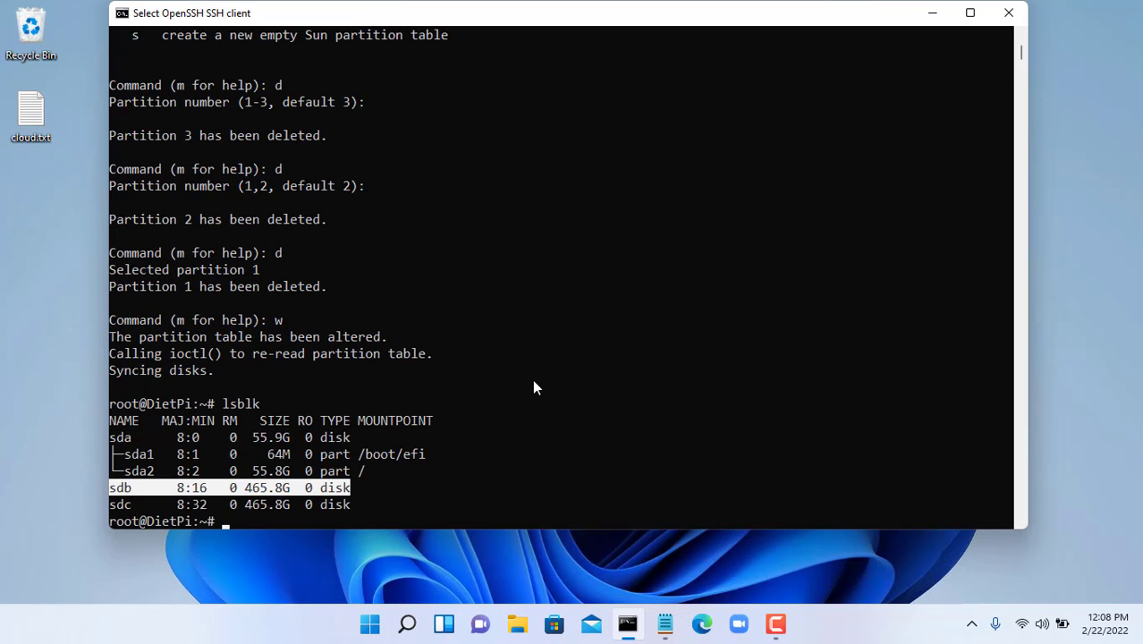
{"action": "type", "text": "apt instal"}
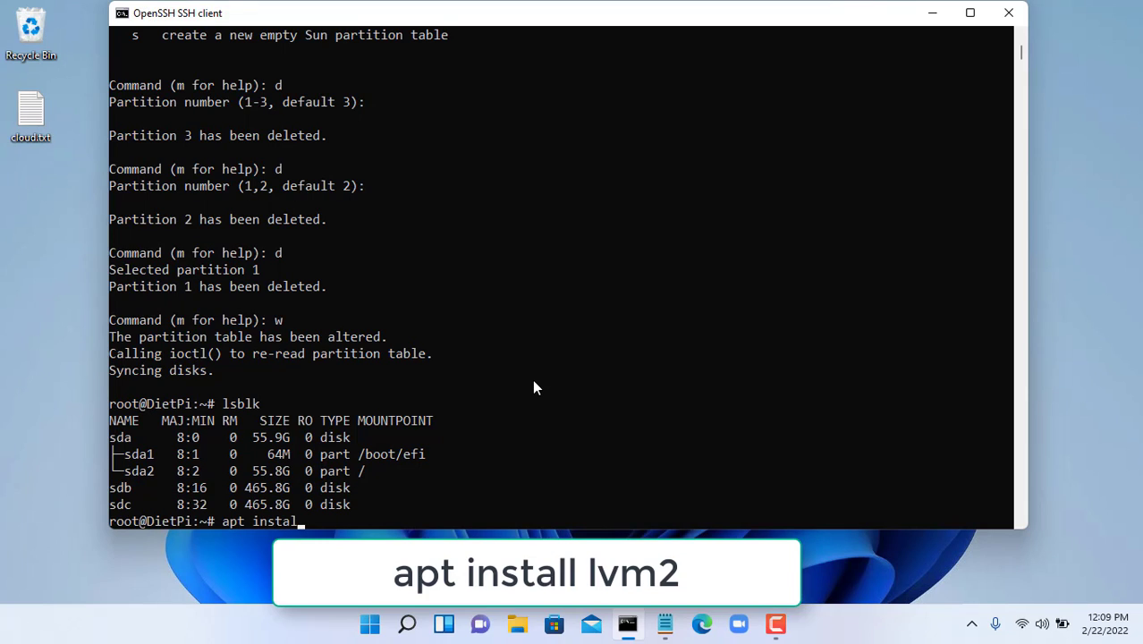
{"action": "type", "text": "l lvm2"}
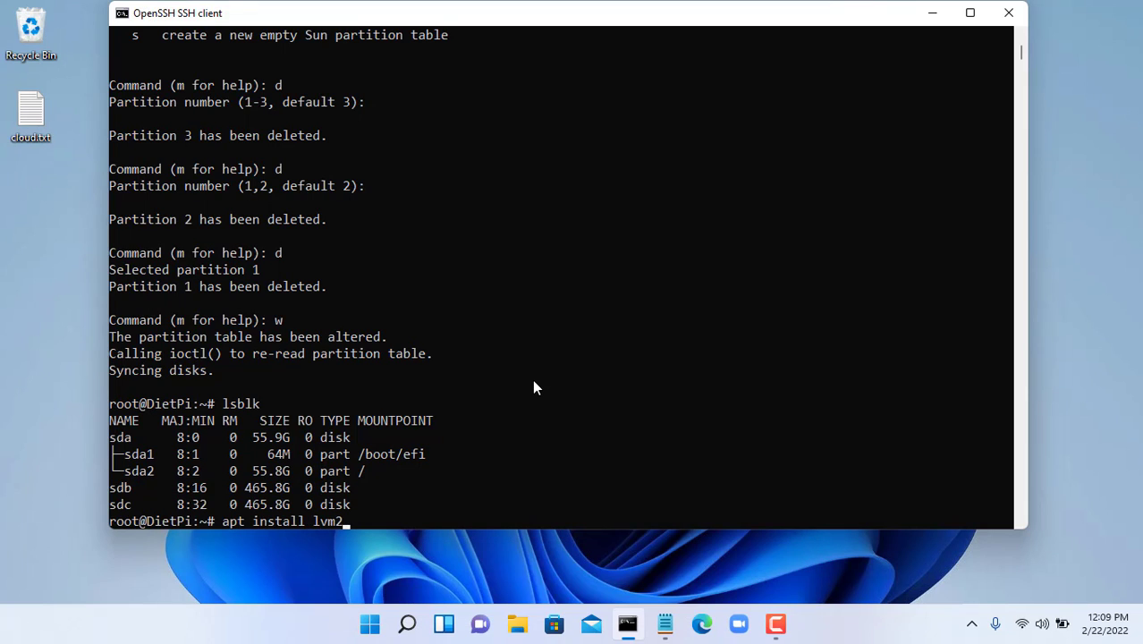
{"action": "key", "text": "Return"}
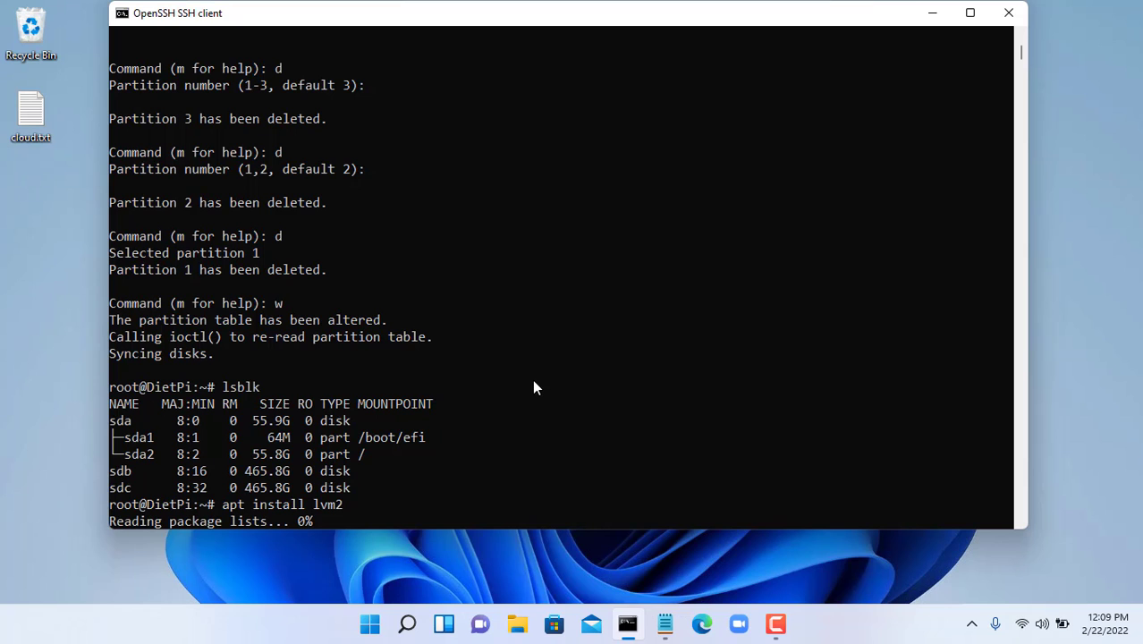
{"action": "type", "text": "y"}
{"action": "key", "text": "Return"}
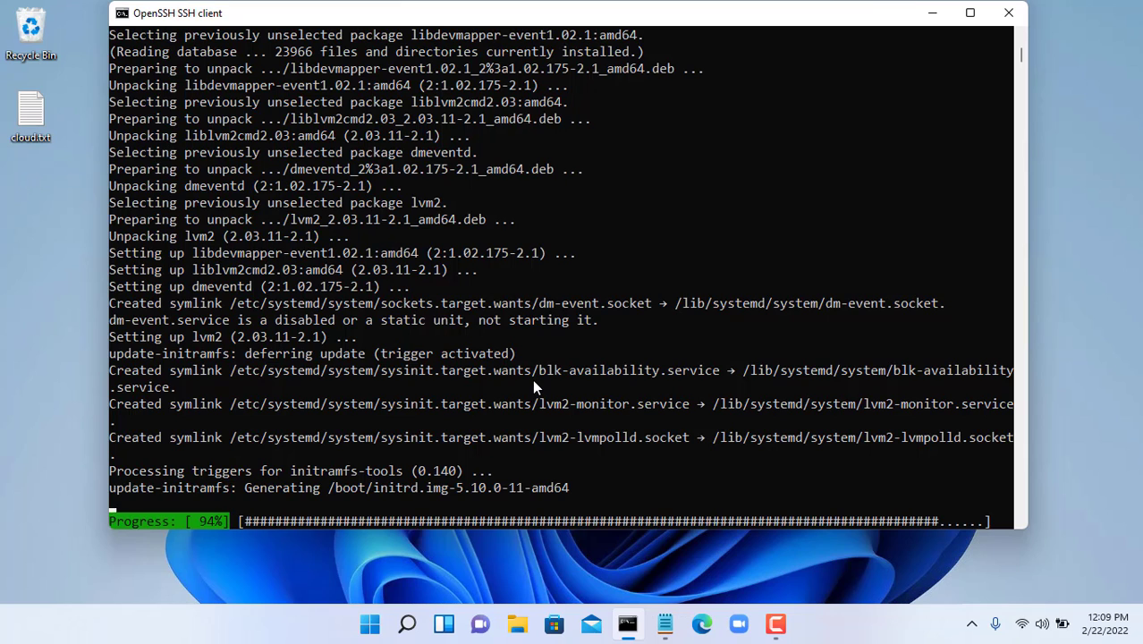
- Clear the screen and run pvcreate /dev/sdb /dev/sdc, confirming the wipe of sdb's old signature
{"action": "type", "text": "clear"}
{"action": "key", "text": "Return"}
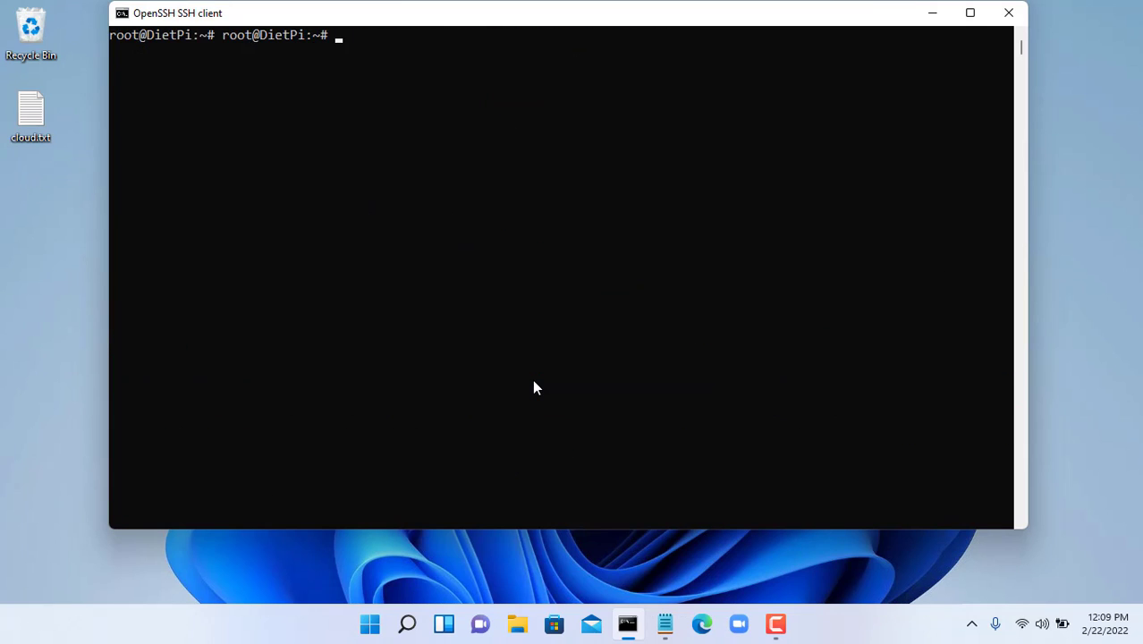
{"action": "key", "text": "Return"}
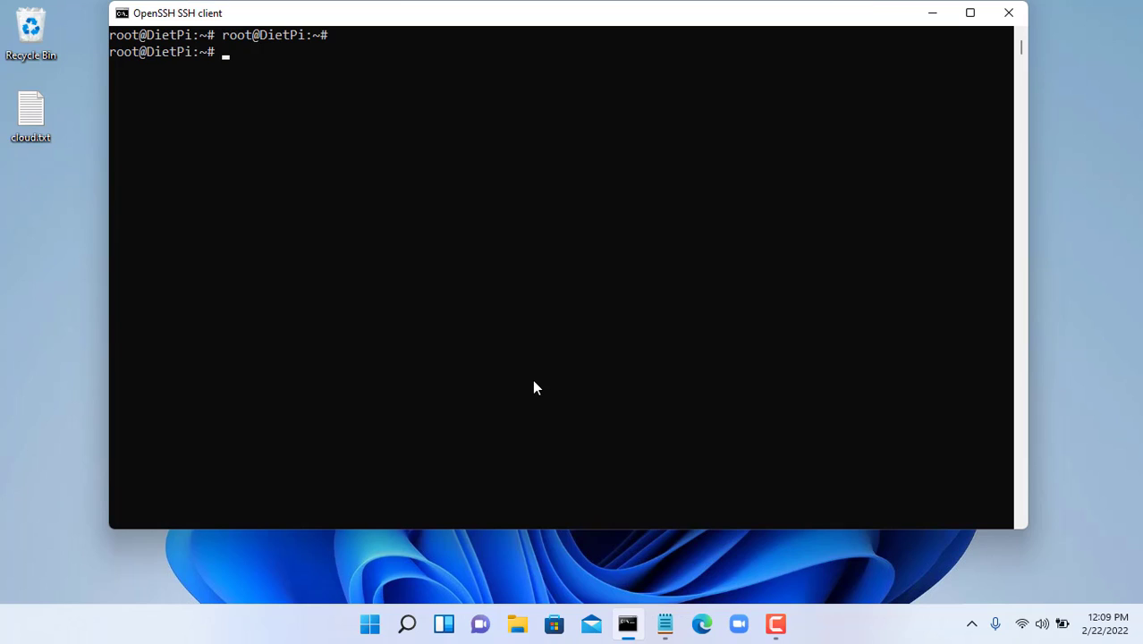
{"action": "type", "text": "pvcreate /dev/sdb /dev/sdc"}
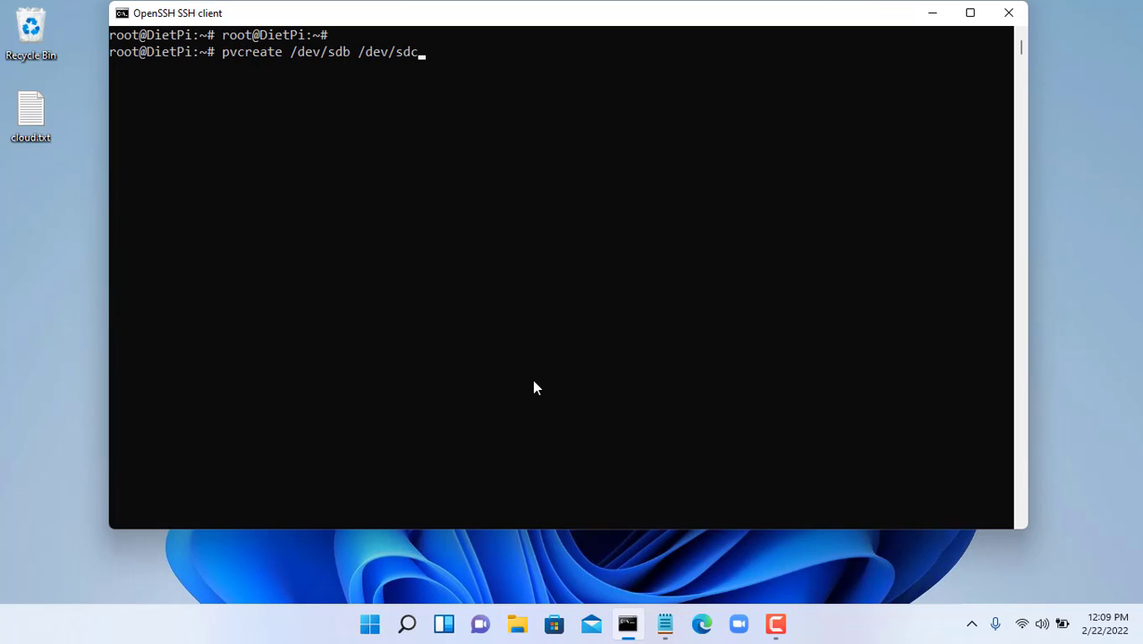
{"action": "key", "text": "Return"}
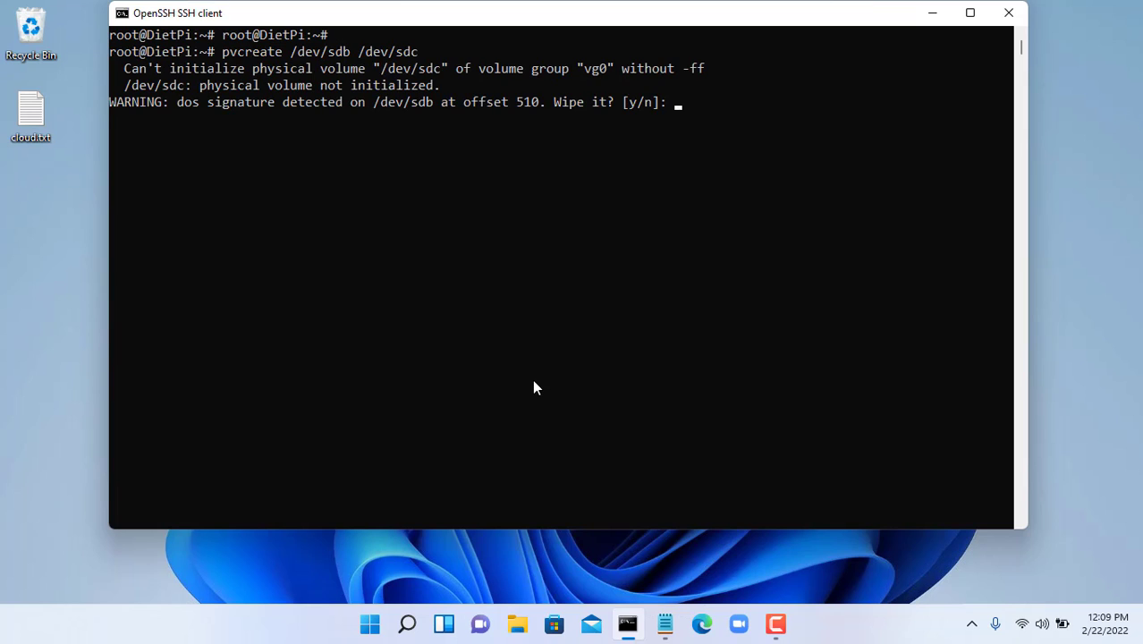
{"action": "type", "text": "y"}
{"action": "key", "text": "Return"}
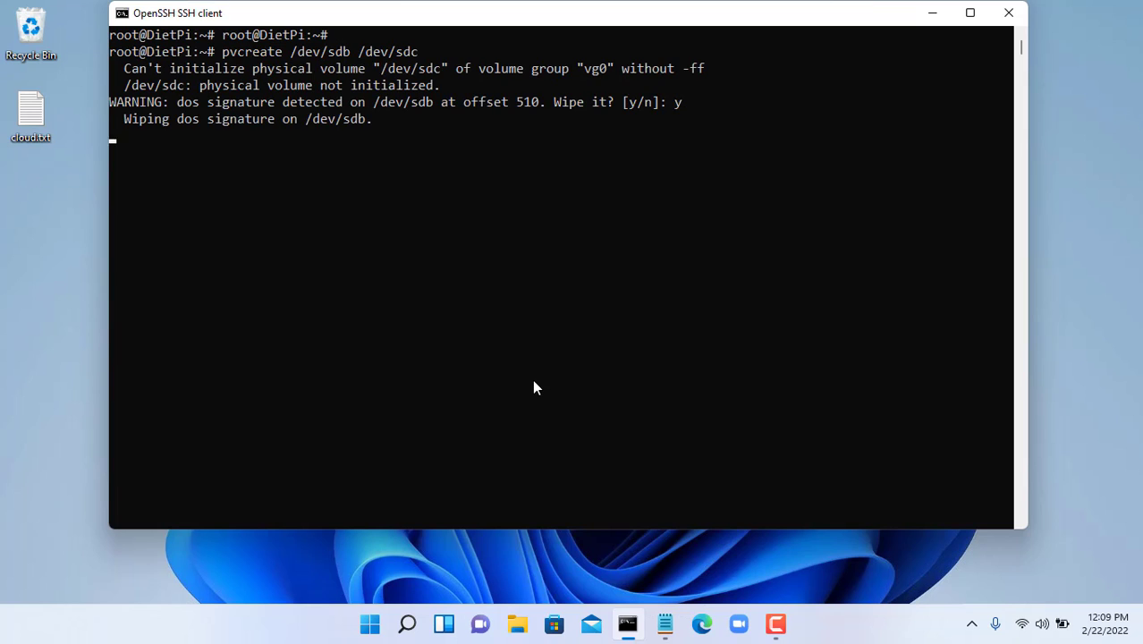
- Write a fresh, empty partition table to /dev/sdc with fdisk
{"action": "type", "text": "f"}
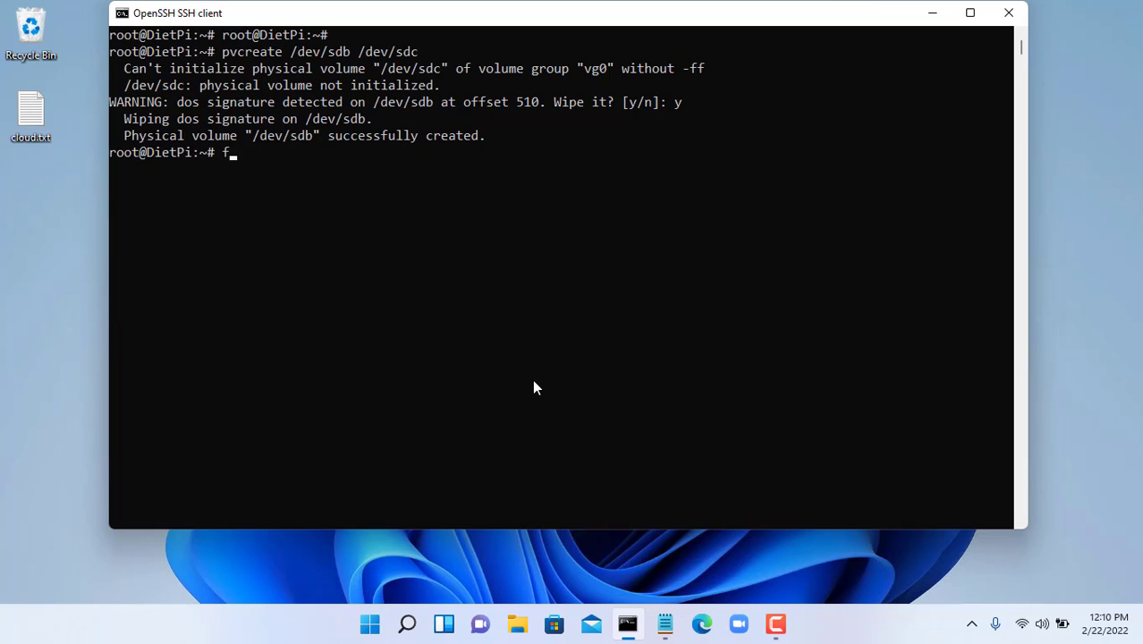
{"action": "type", "text": "disk /dev/sdc"}
{"action": "key", "text": "Return"}
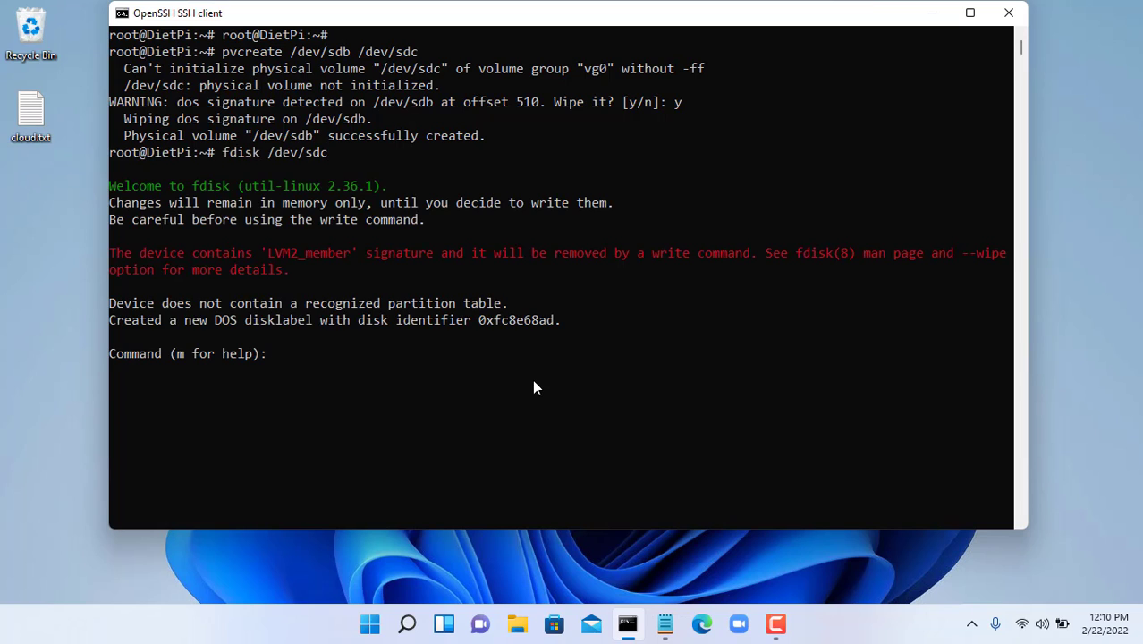
{"action": "type", "text": "d"}
{"action": "key", "text": "Return"}
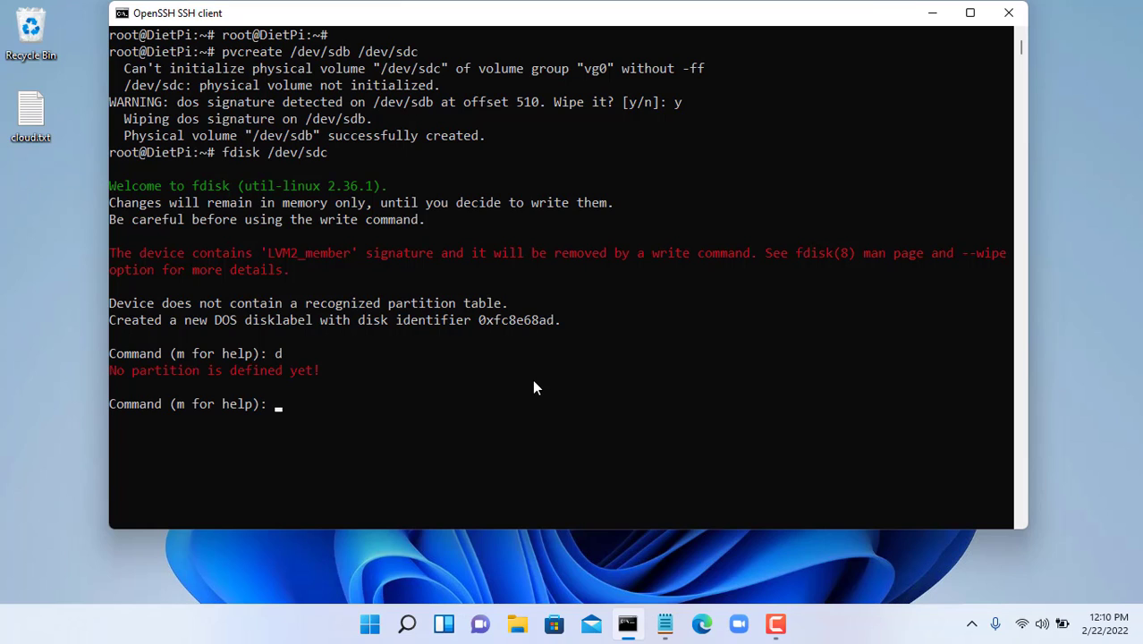
{"action": "type", "text": "w"}
{"action": "key", "text": "Return"}
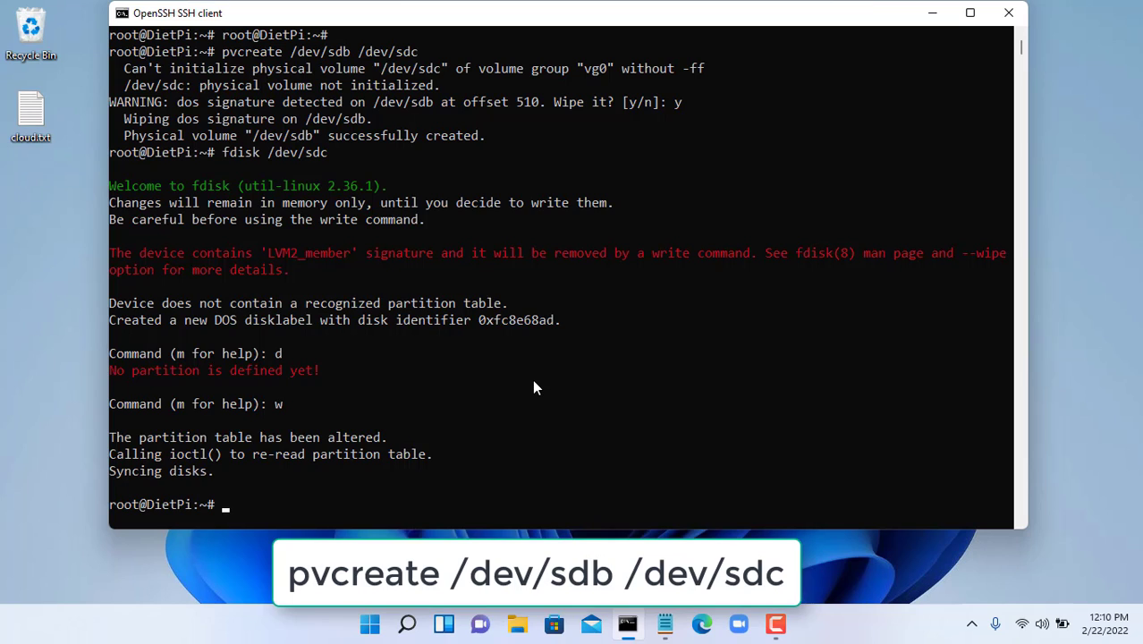
- Rerun pvcreate, confirm wiping sdc's signature, and verify both 465.76 GiB volumes with pvdisplay
{"action": "key", "text": "Up"}
{"action": "key", "text": "Up"}
{"action": "key", "text": "Return"}
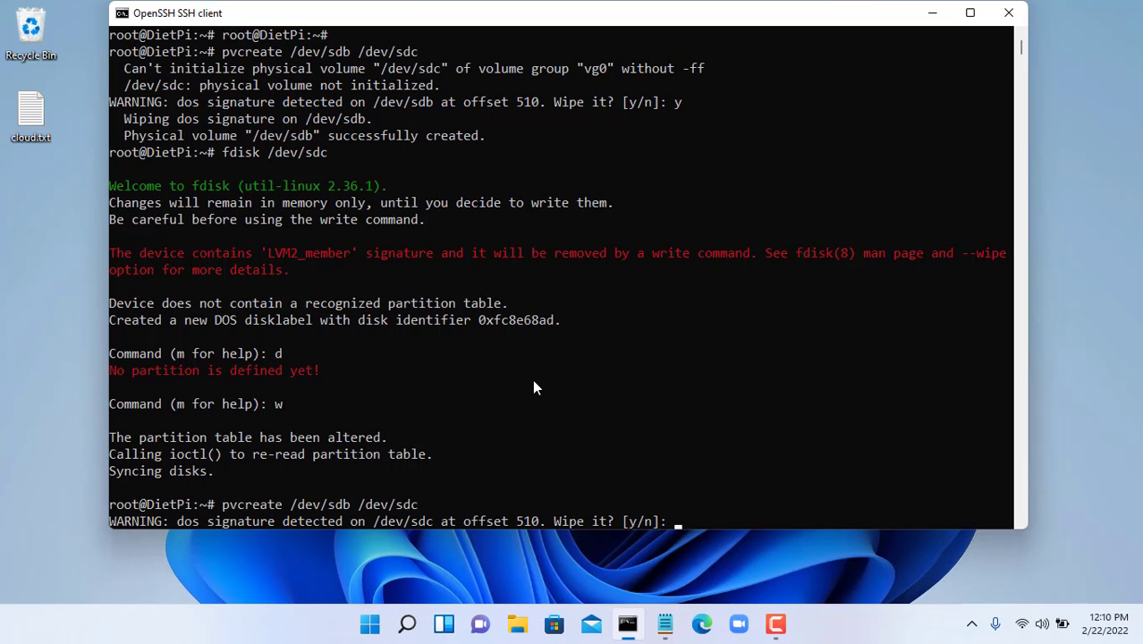
{"action": "type", "text": "y"}
{"action": "key", "text": "Return"}
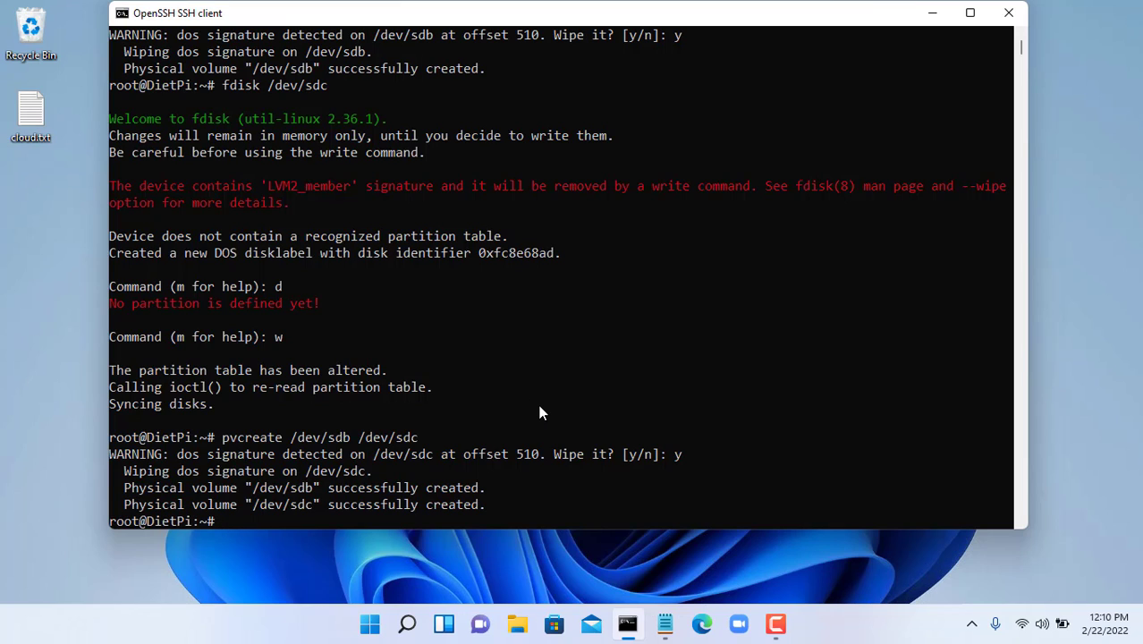
{"action": "type", "text": "pvdisplay"}
{"action": "key", "text": "Return"}
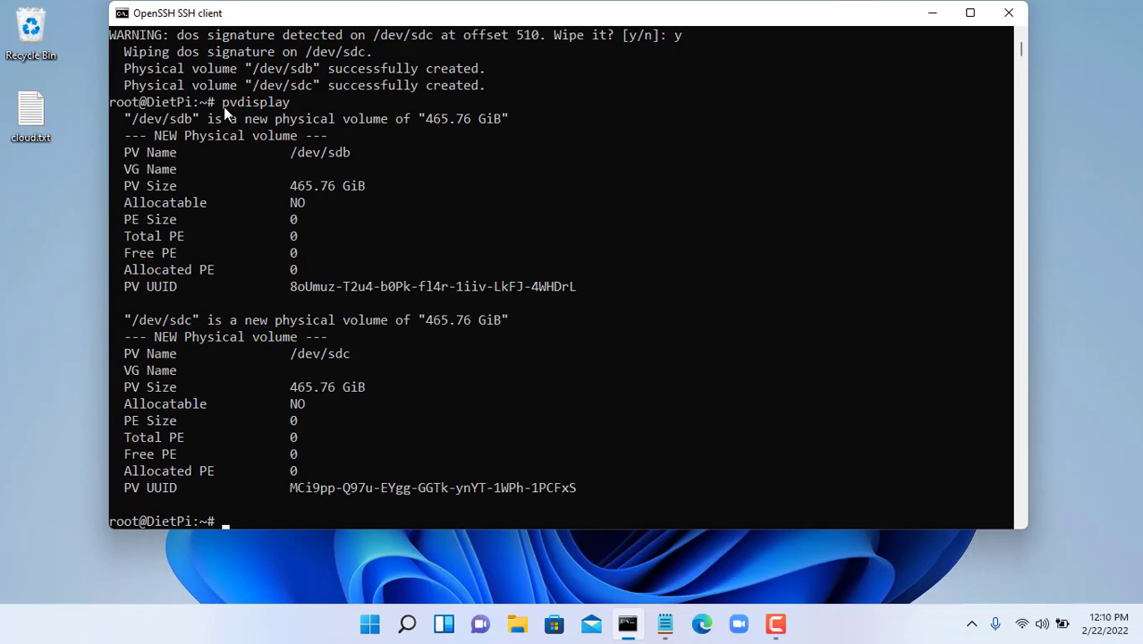
{"action": "left_click_drag", "start_coordinate": [223, 106], "coordinate": [291, 106]}
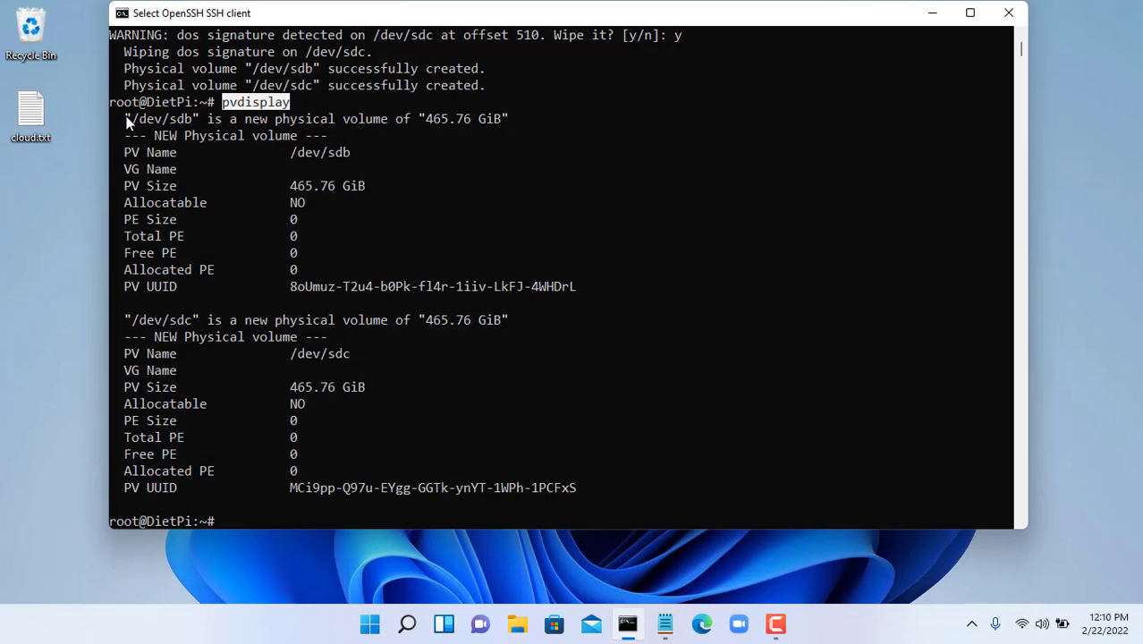
{"action": "left_click_drag", "start_coordinate": [127, 119], "coordinate": [200, 119]}
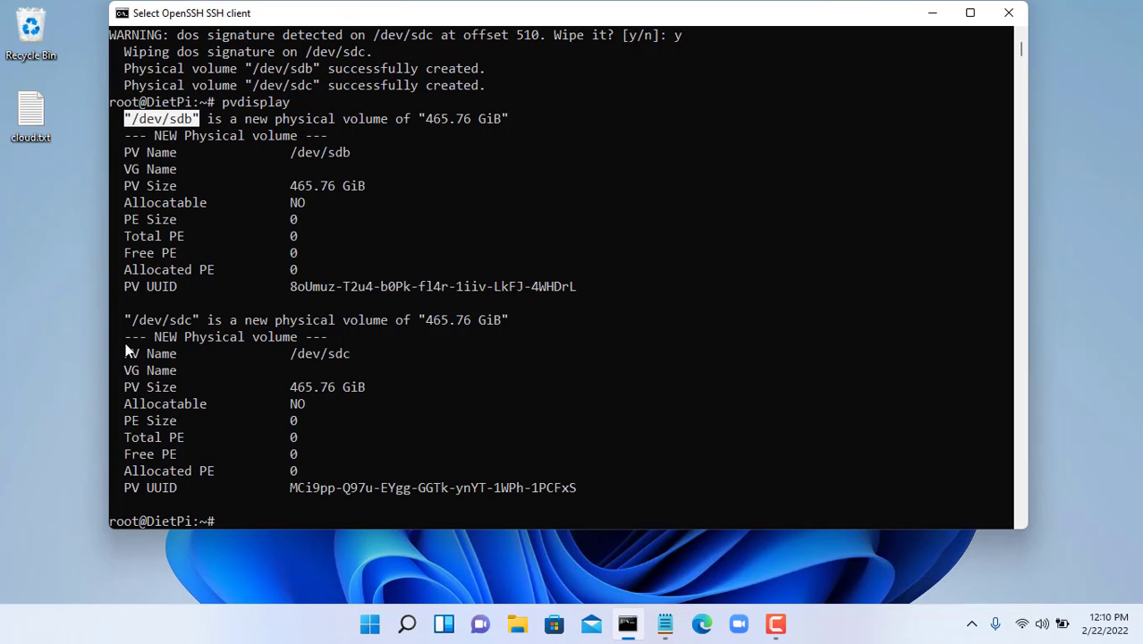
{"action": "left_click_drag", "start_coordinate": [122, 319], "coordinate": [200, 320]}
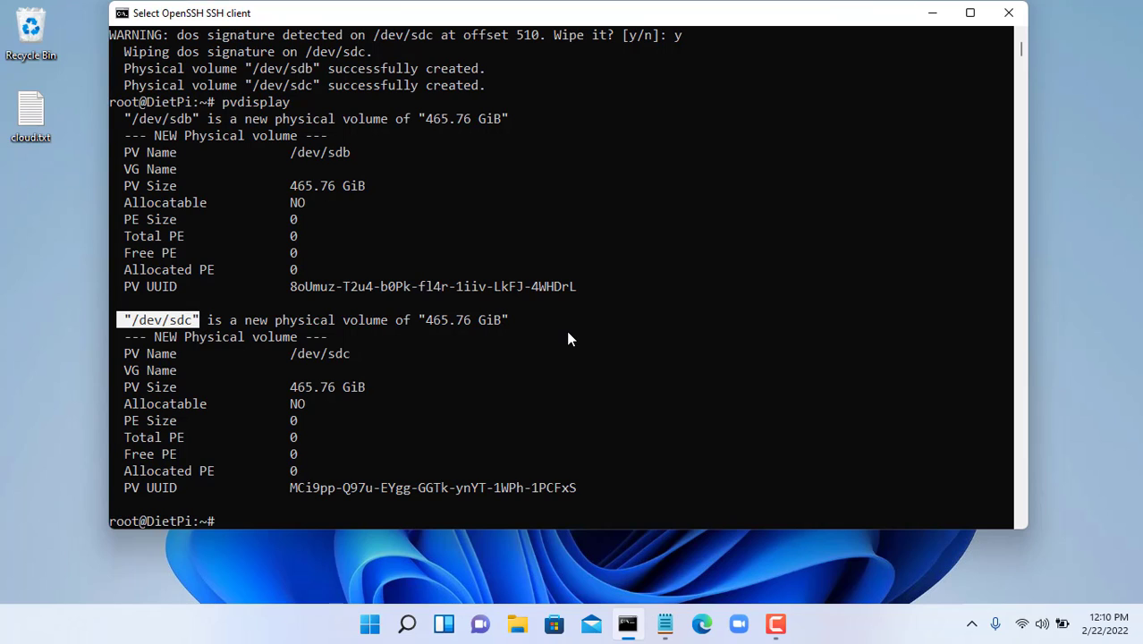
- Create volume group vg0 from /dev/sdb and /dev/sdc and copy its 931.52 GiB size from vgdisplay
{"action": "type", "text": "clear"}
{"action": "key", "text": "Return"}
{"action": "type", "text": "vg"}
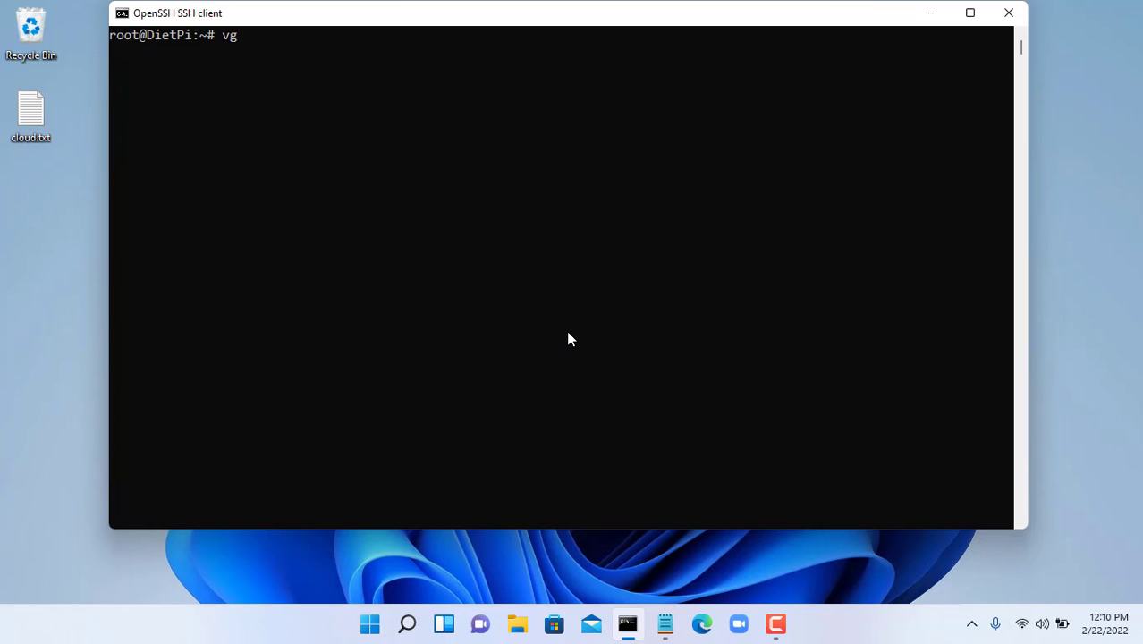
{"action": "type", "text": "create "}
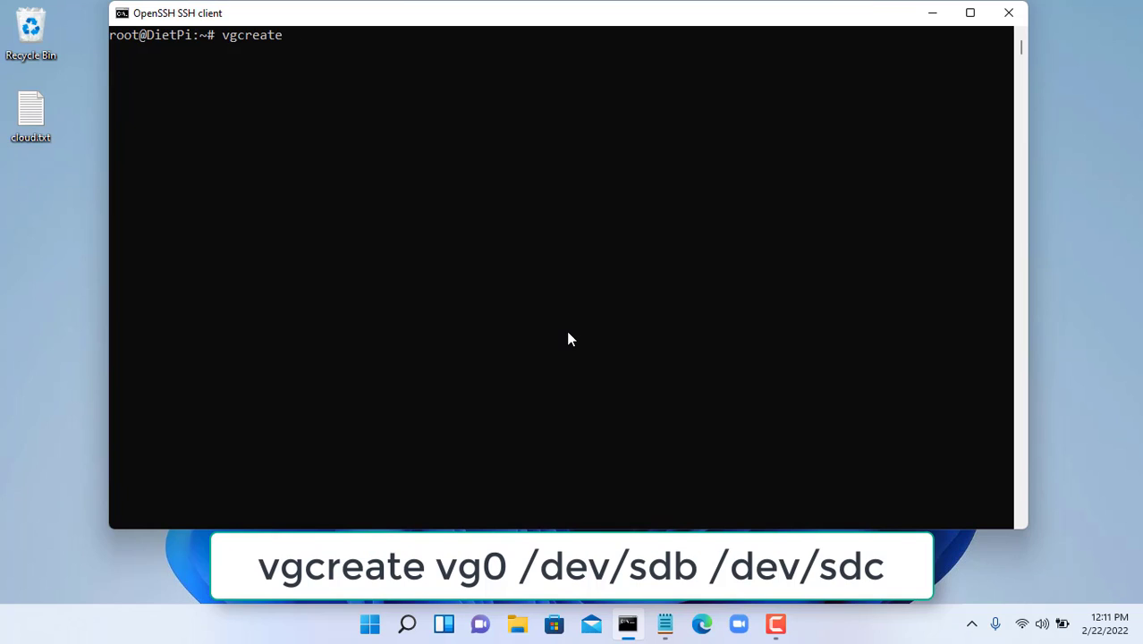
{"action": "type", "text": "vg0 "}
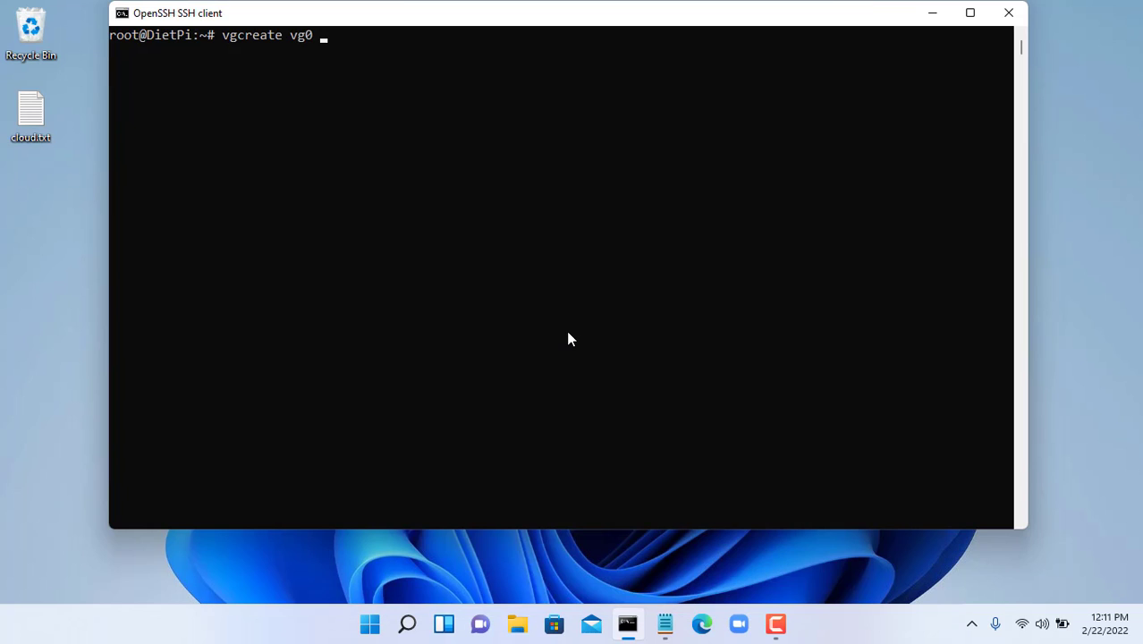
{"action": "type", "text": "/dev/sdb /dev/sdc"}
{"action": "key", "text": "Return"}
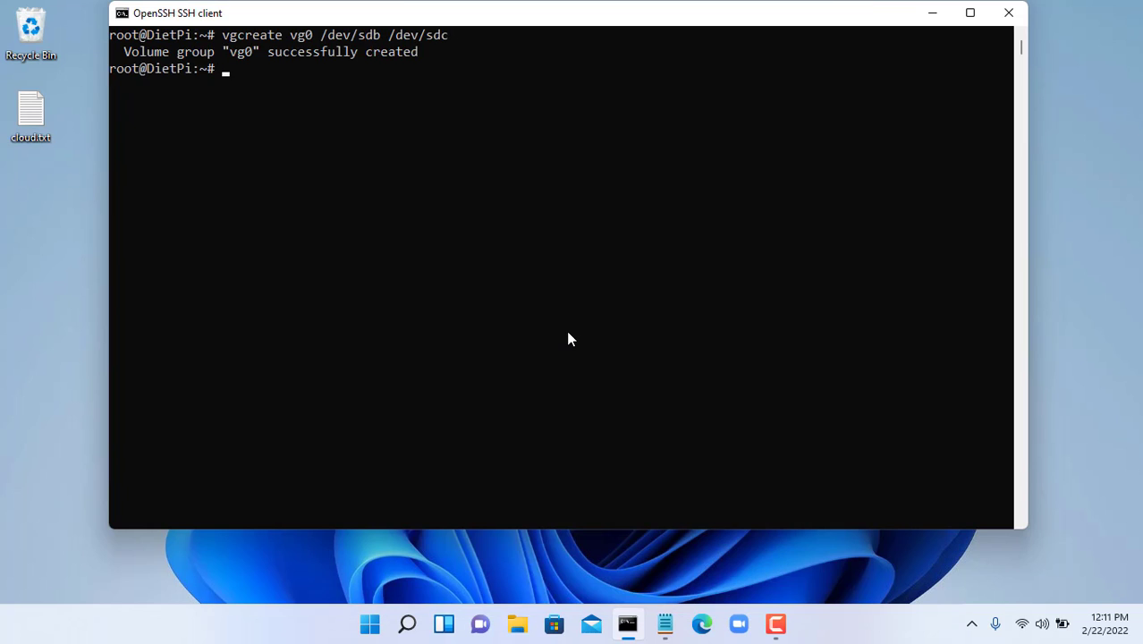
{"action": "type", "text": "vgdisplay vg0"}
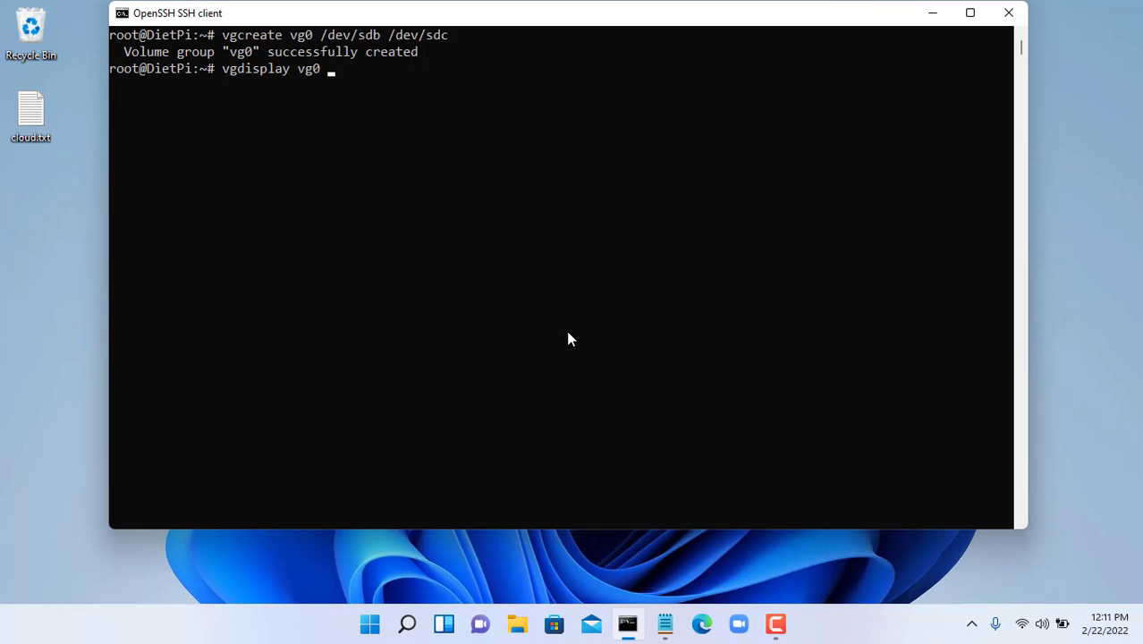
{"action": "key", "text": "Return"}
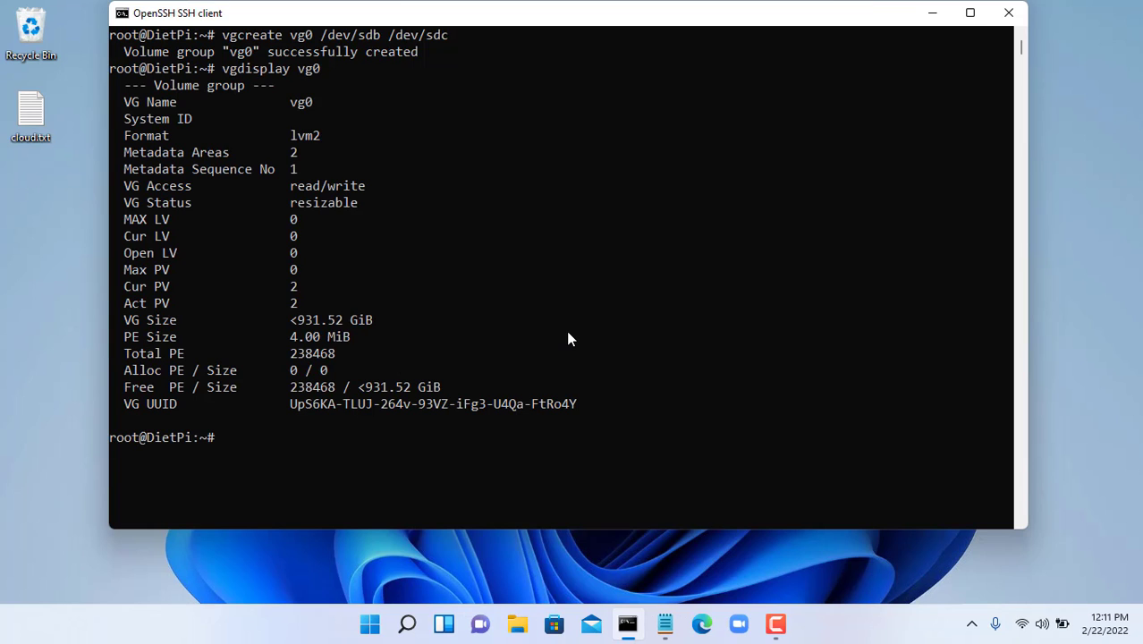
{"action": "left_click_drag", "start_coordinate": [296, 319], "coordinate": [378, 322]}
{"action": "right_click", "coordinate": [538, 325]}
- Clear the terminal and begin typing the lvcreate command
{"action": "type", "text": "clear"}
{"action": "key", "text": "Return"}
{"action": "type", "text": "lvc"}
{"action": "type", "text": "e"}
{"action": "key", "text": "Tab"}
- Create logical volume cloud using 100%FREE of vg0 and check it with vgs
{"action": "type", "text": "-n "}
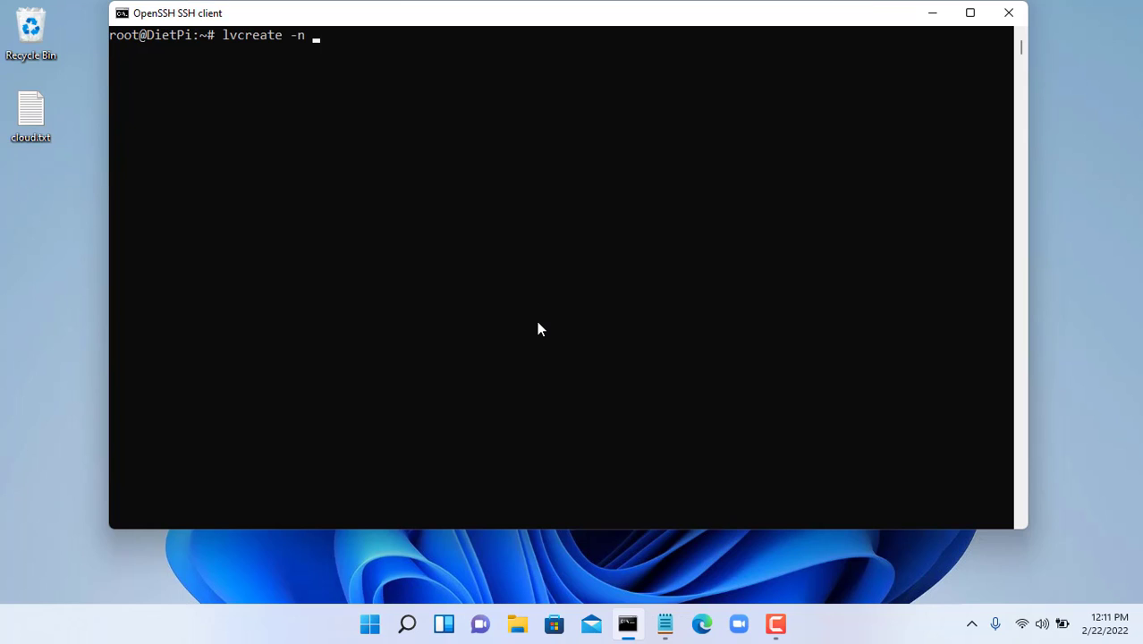
{"action": "type", "text": "cloo"}
{"action": "type", "text": "ud"}
{"action": "type", "text": " -l 100"}
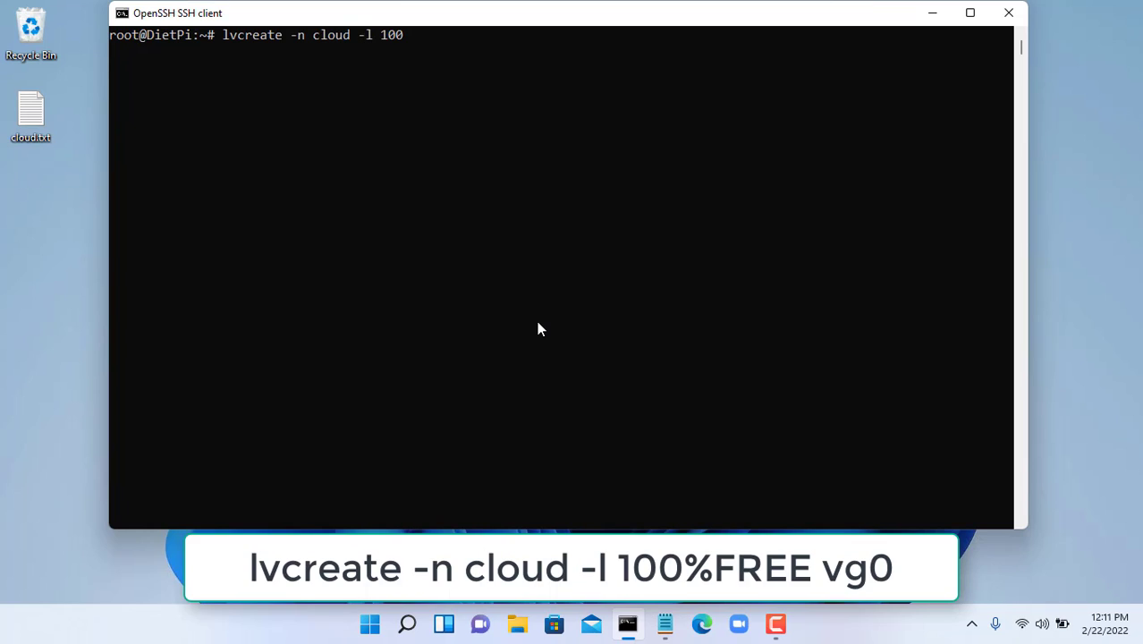
{"action": "type", "text": "%FREE vg"}
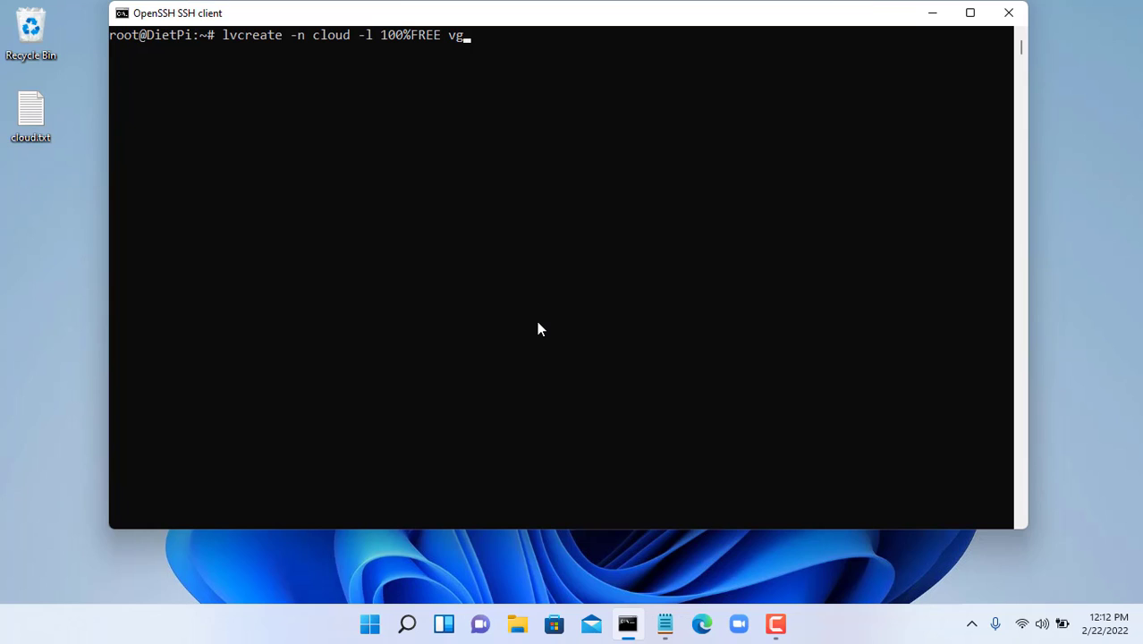
{"action": "type", "text": "0"}
{"action": "key", "text": "Return"}
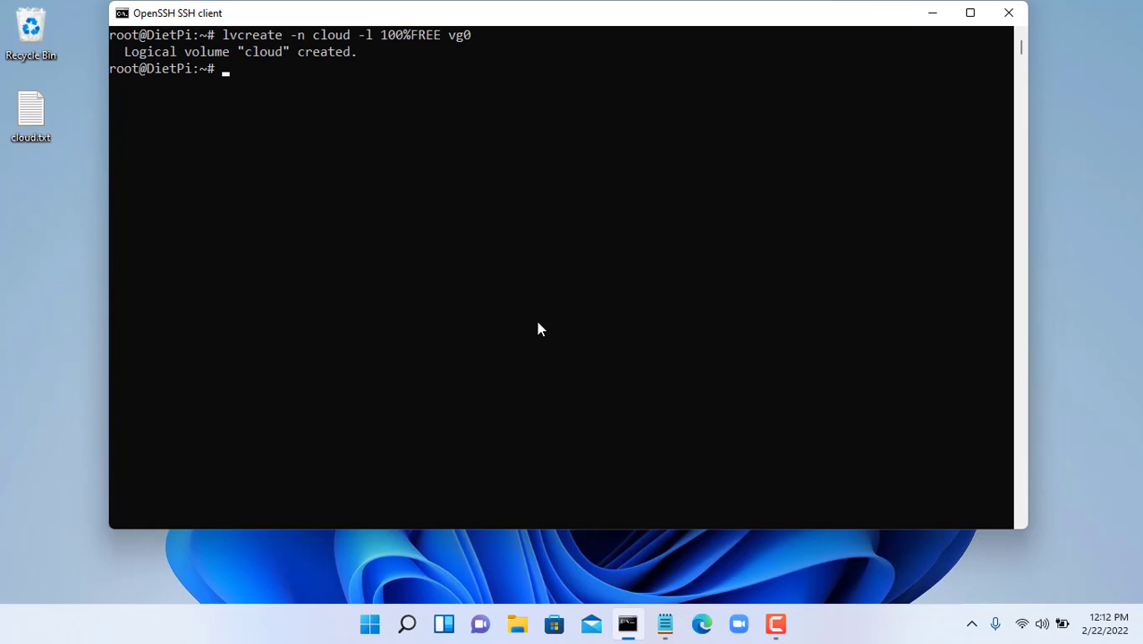
{"action": "type", "text": "vgs"}
{"action": "key", "text": "Return"}
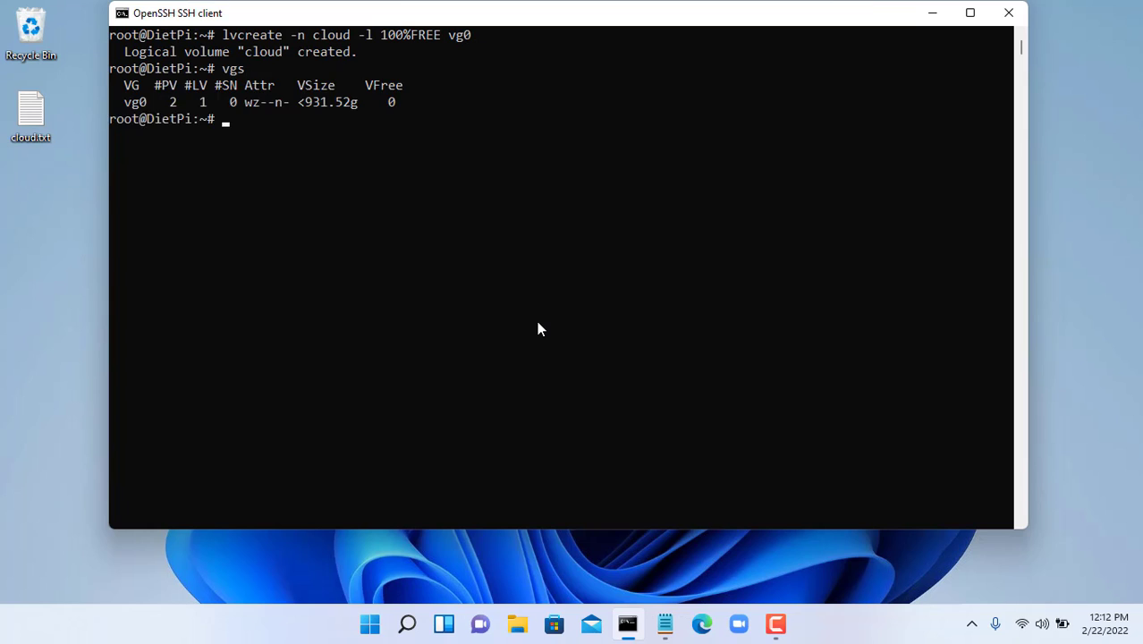
- Format /dev/vg0/cloud as ext4, then list device UUIDs with blkid
{"action": "type", "text": "mkfs.ext4 /dev/vg0/"}
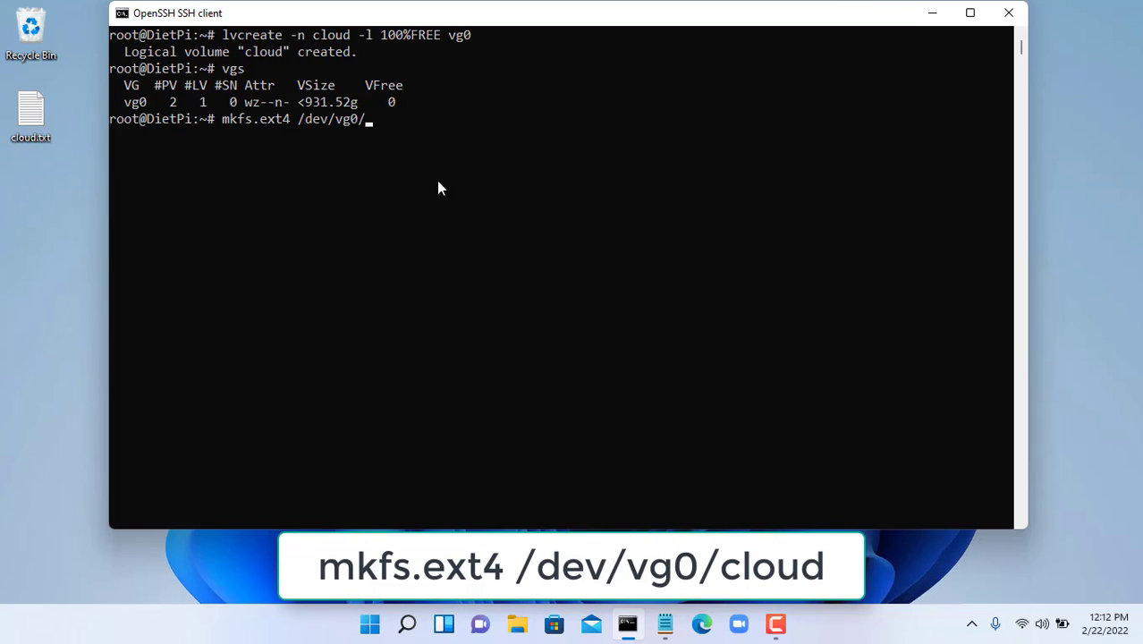
{"action": "left_click_drag", "start_coordinate": [313, 36], "coordinate": [346, 38]}
{"action": "key", "text": "ctrl+c"}
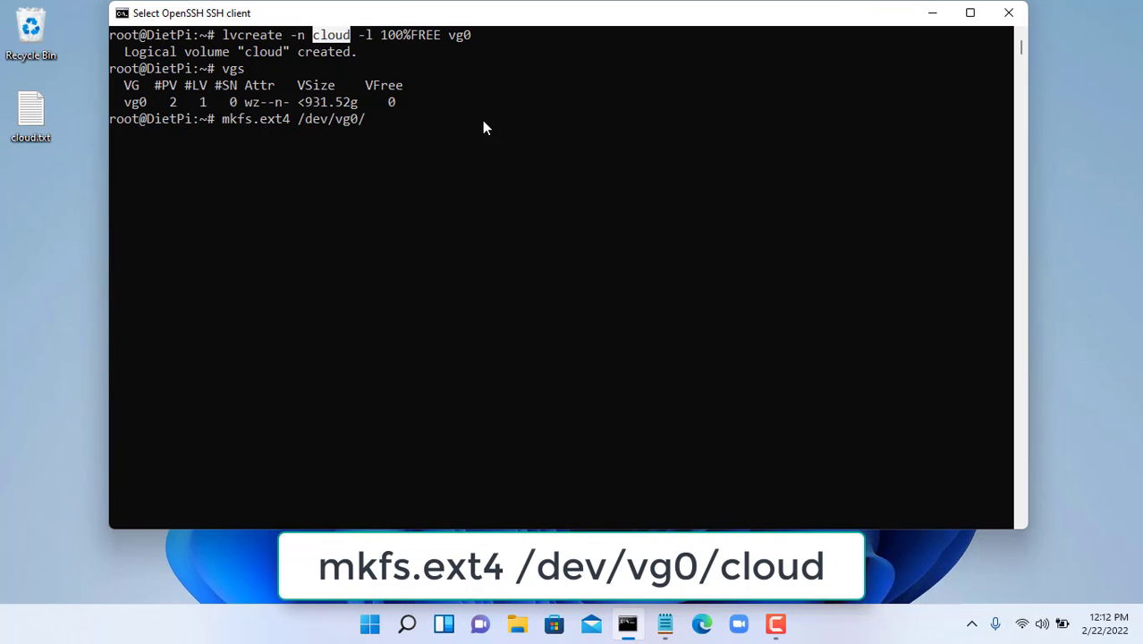
{"action": "right_click", "coordinate": [615, 168]}
{"action": "right_click", "coordinate": [615, 168]}
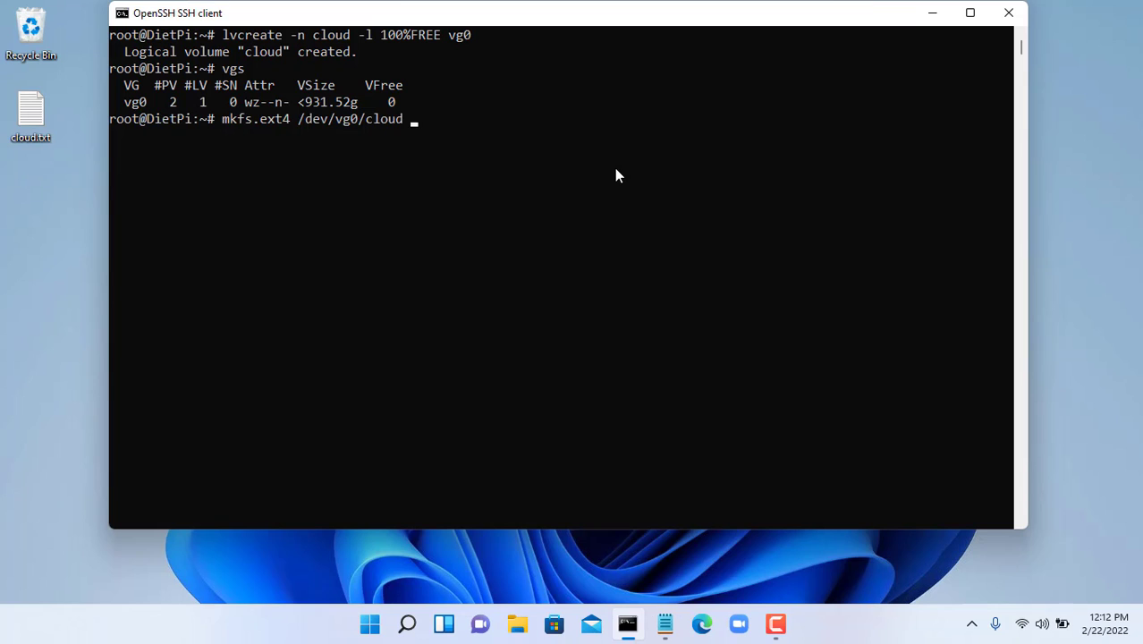
{"action": "key", "text": "Return"}
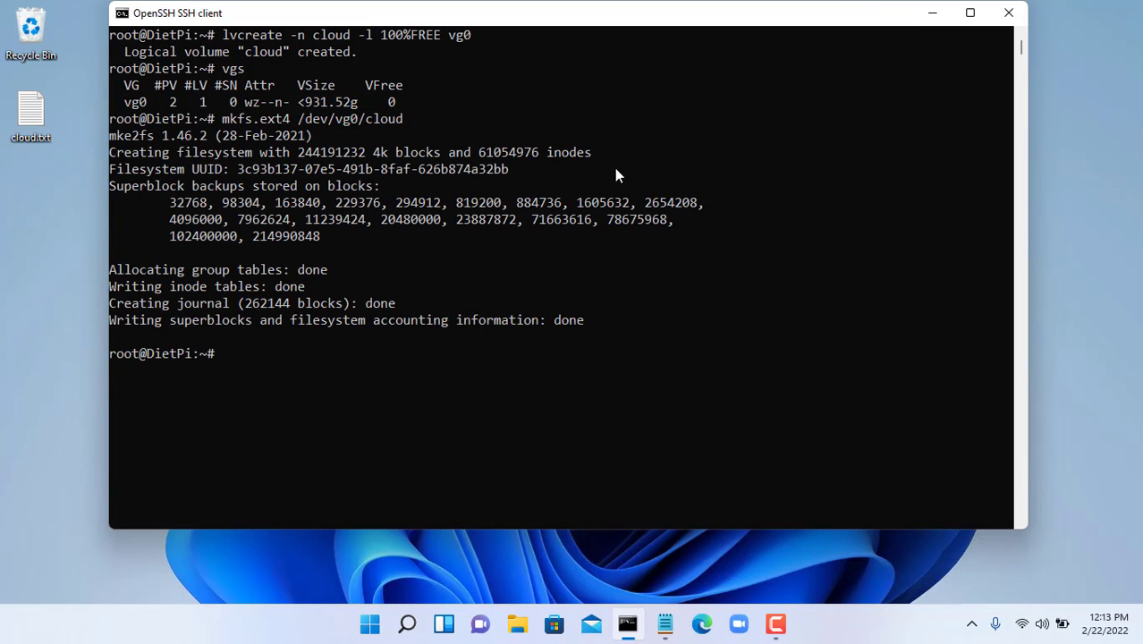
{"action": "type", "text": "blkid"}
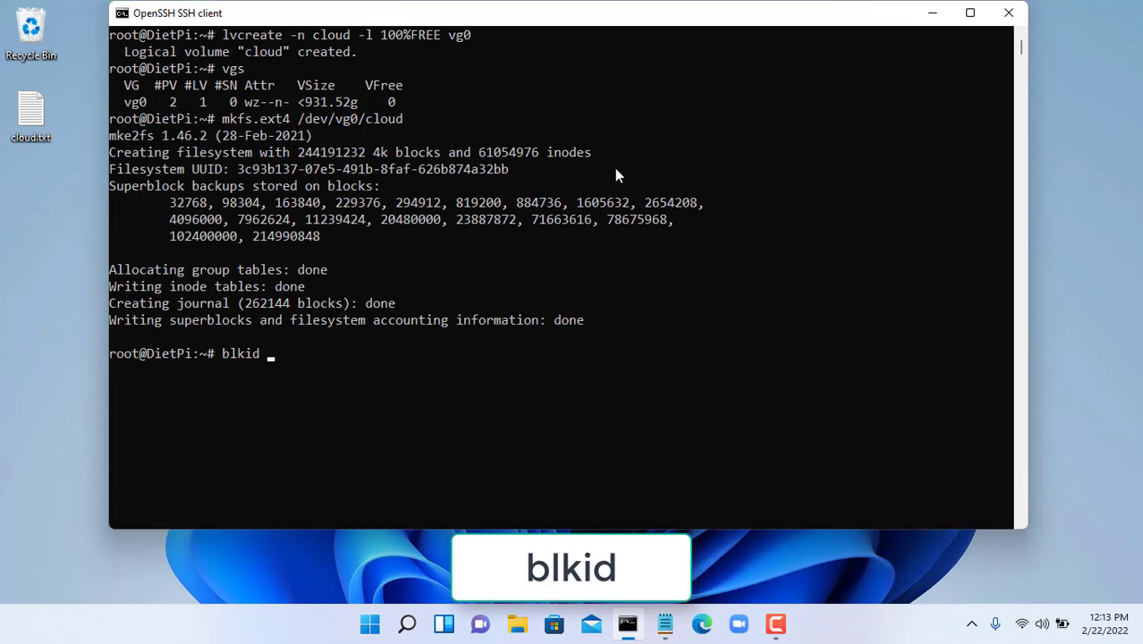
{"action": "key", "text": "Return"}
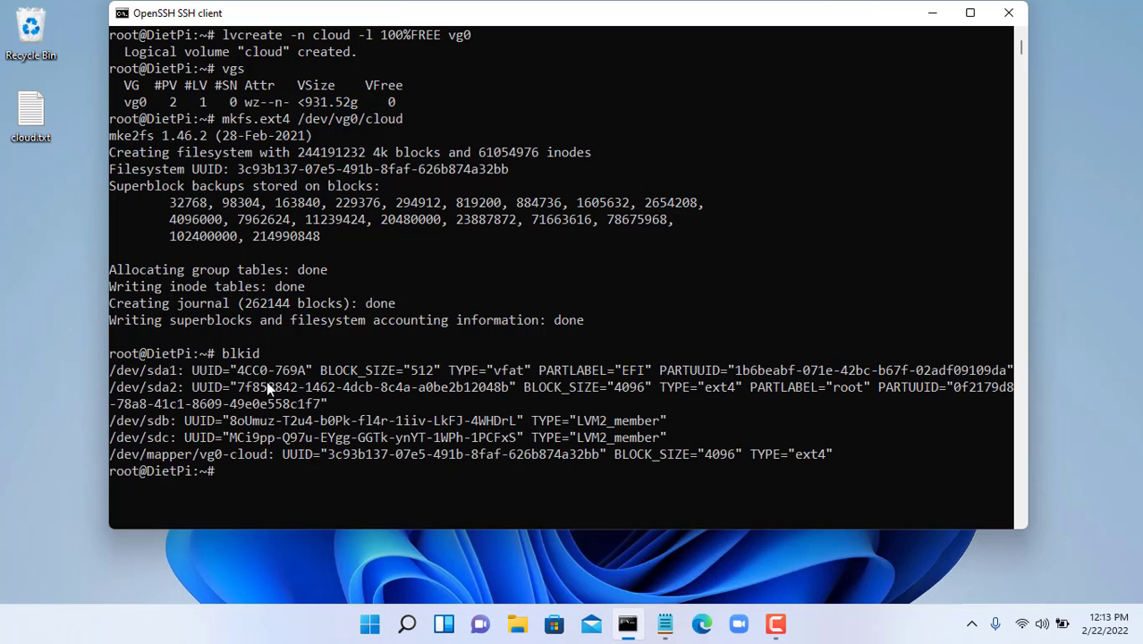
- Copy the vg0-cloud UUID from blkid and paste it indented under '- LVM' in cloud.txt
{"action": "left_click_drag", "start_coordinate": [113, 458], "coordinate": [836, 458]}
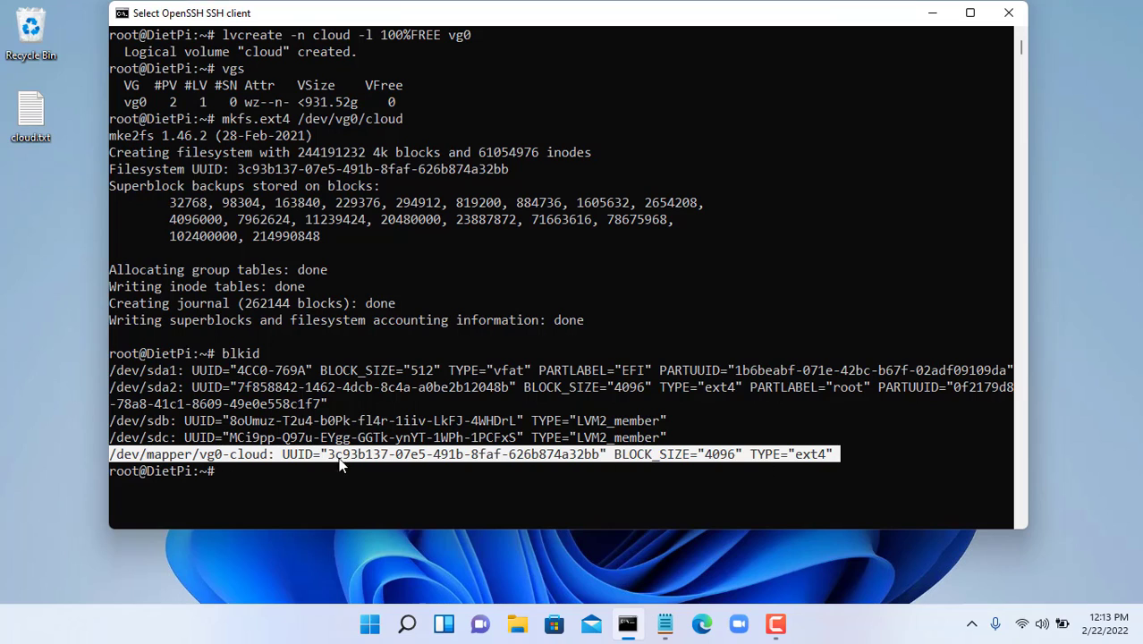
{"action": "left_click", "coordinate": [289, 452]}
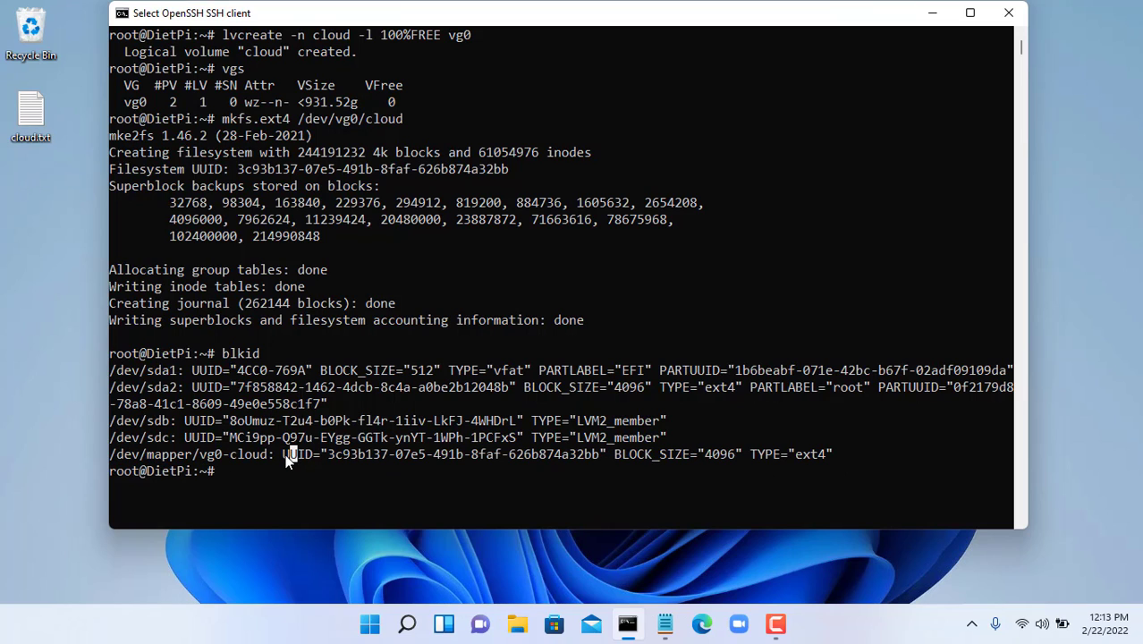
{"action": "left_click_drag", "start_coordinate": [283, 454], "coordinate": [601, 458]}
{"action": "right_click", "coordinate": [599, 453]}
{"action": "left_click", "coordinate": [665, 623]}
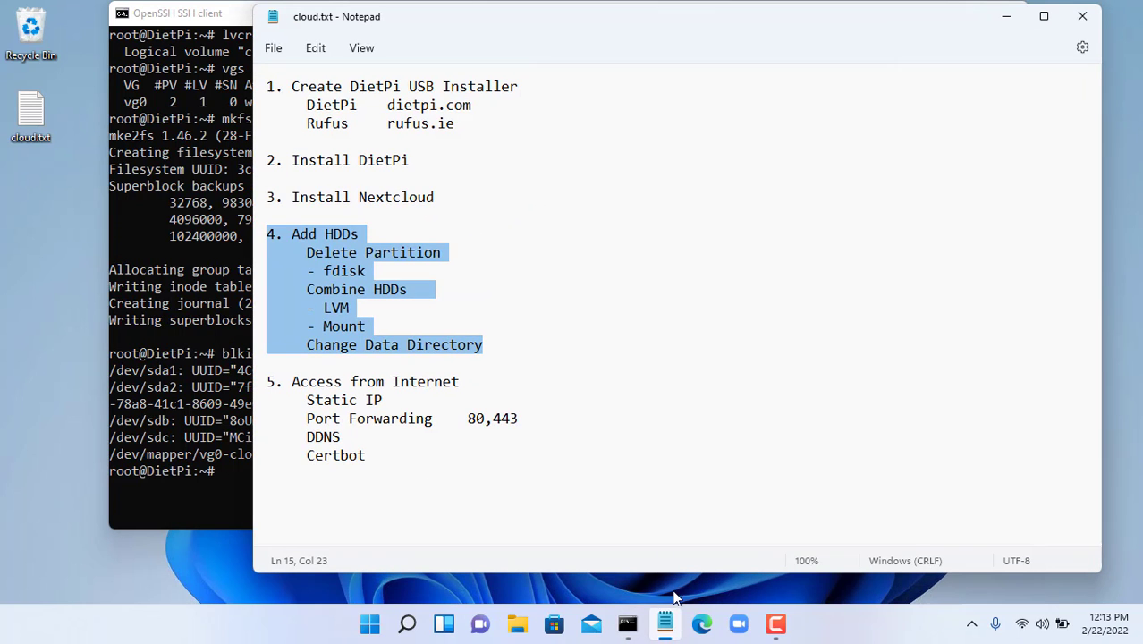
{"action": "left_click", "coordinate": [433, 307]}
{"action": "key", "text": "Return"}
{"action": "key", "text": "Tab"}
{"action": "key", "text": "Tab"}
{"action": "key", "text": "ctrl+v"}
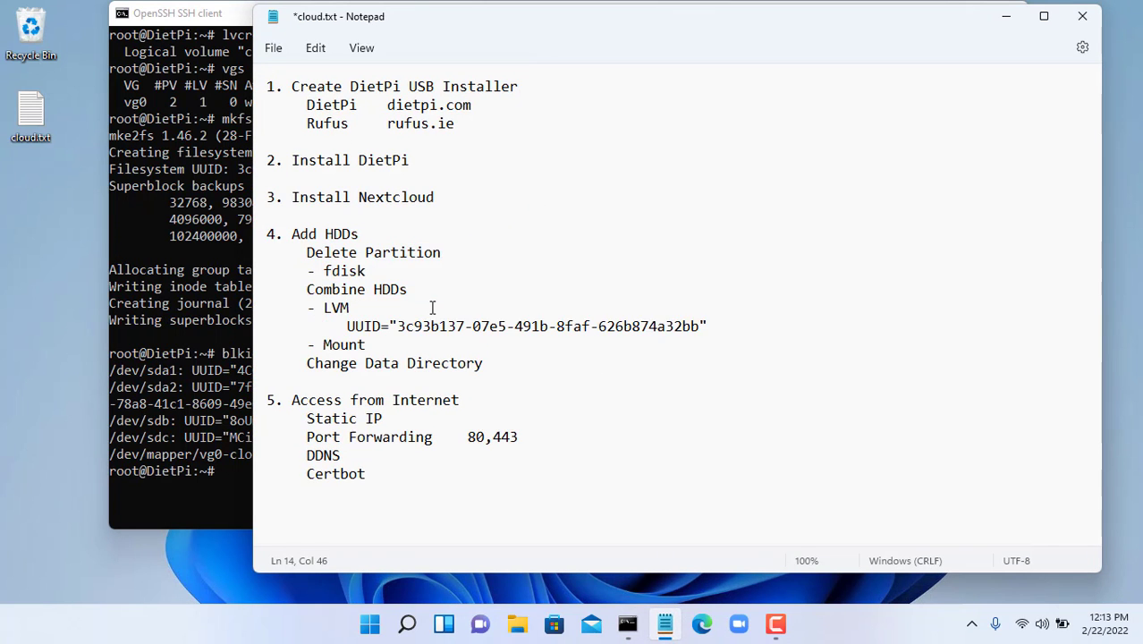
{"action": "left_click", "coordinate": [238, 334]}
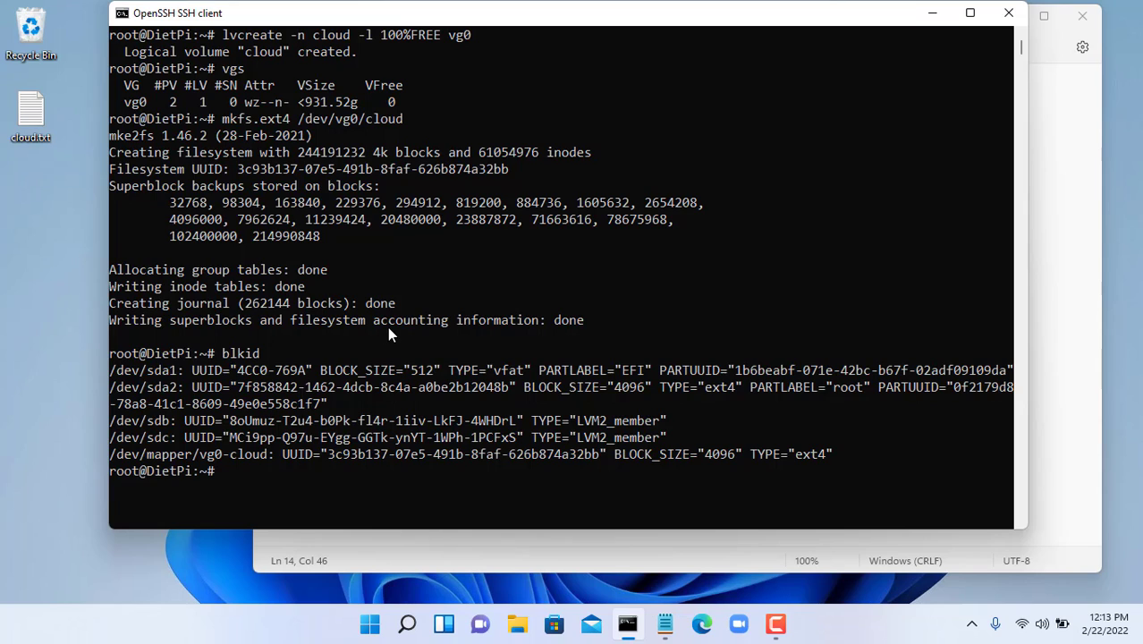
- Clear the screen and create the /mnt/cloud mount point with mkdir
{"action": "type", "text": "clear"}
{"action": "key", "text": "Return"}
{"action": "type", "text": "mkdi"}
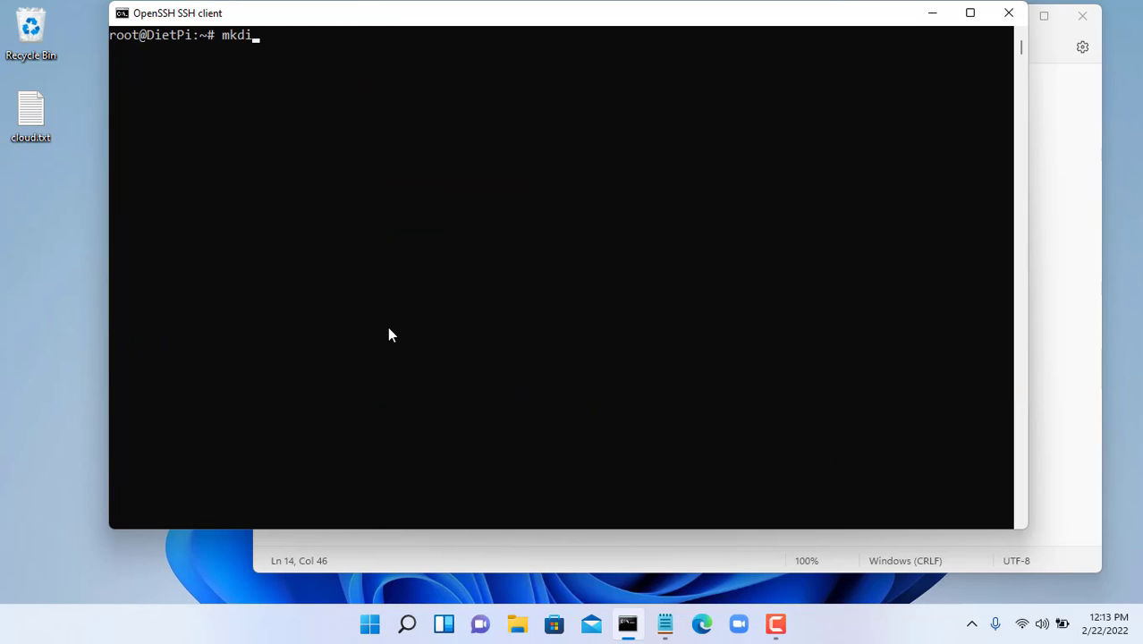
{"action": "type", "text": "r /mnt/clou"}
{"action": "type", "text": "d"}
{"action": "key", "text": "Return"}
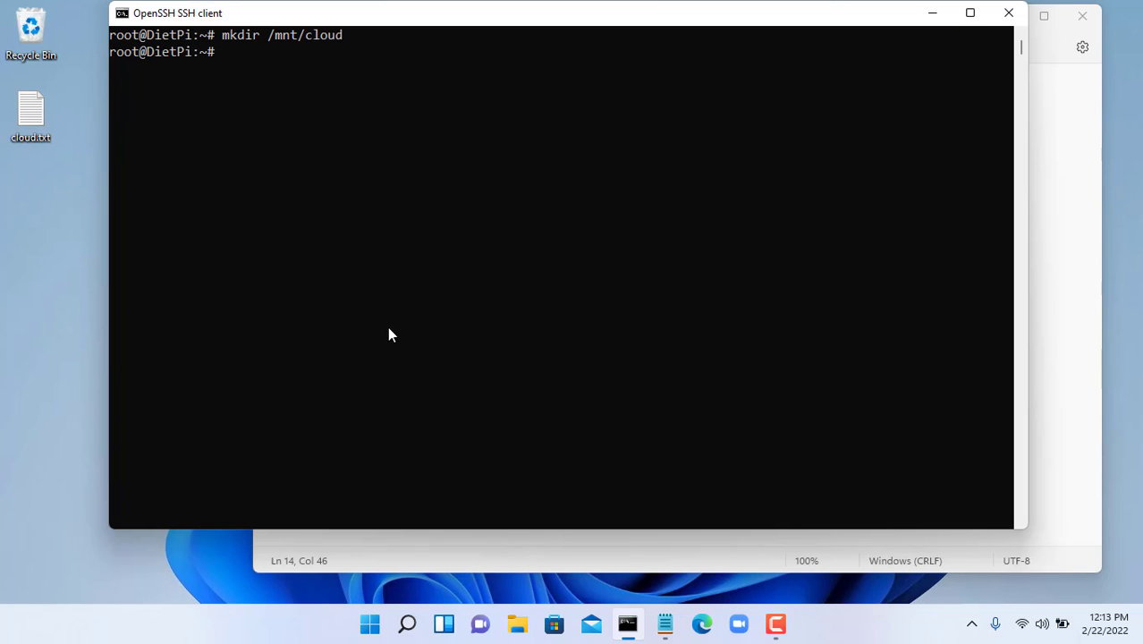
- Add the line 'UUID=… /mnt/cloud ext4 defaults 0 0' to /etc/fstab in nano
{"action": "type", "text": "nano /"}
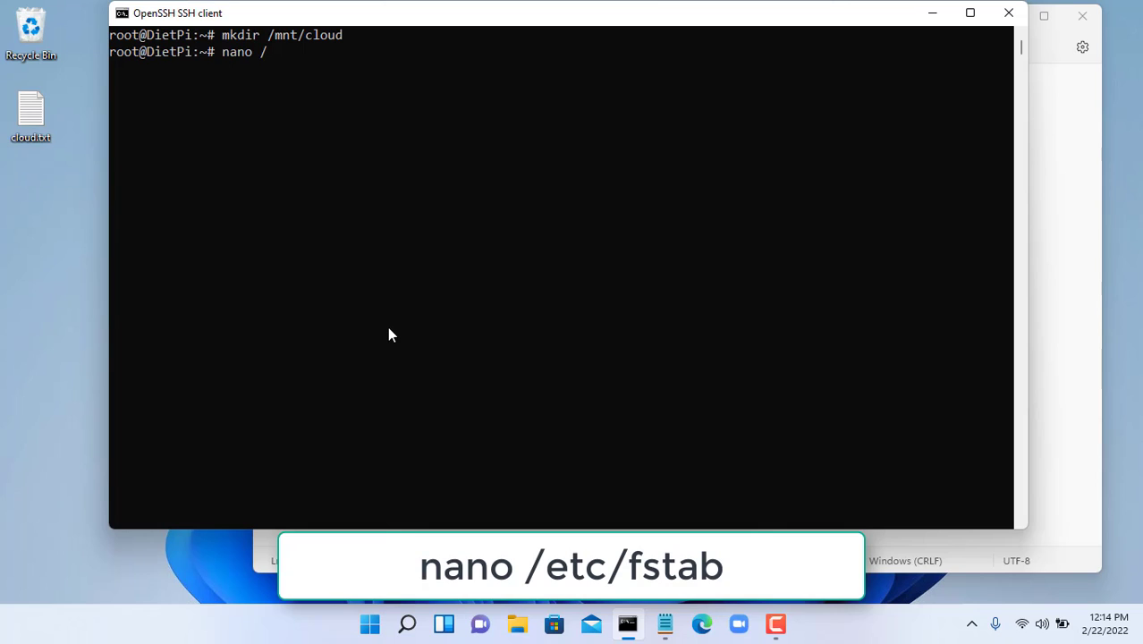
{"action": "type", "text": "etc/"}
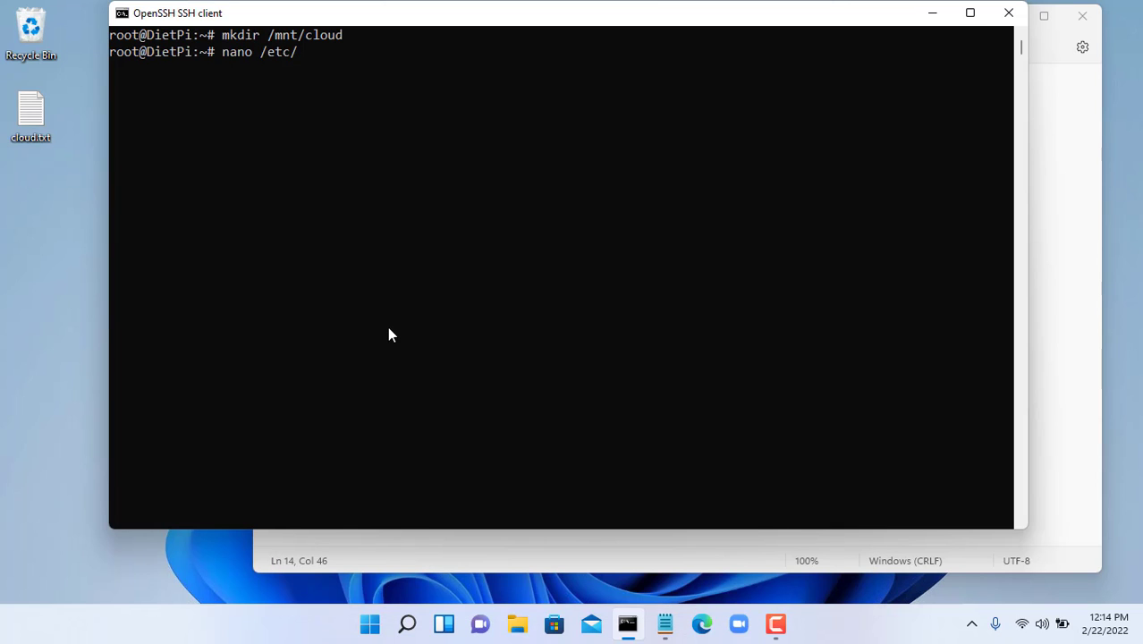
{"action": "type", "text": "fstab"}
{"action": "key", "text": "Return"}
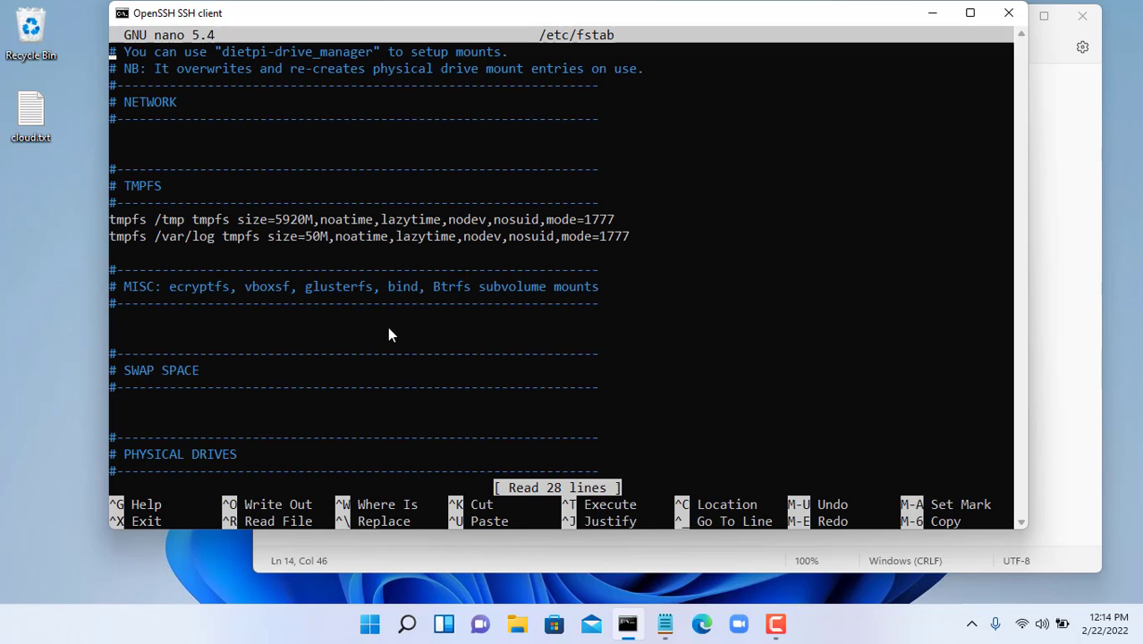
{"action": "key", "text": "Down"}
{"action": "key", "text": "Down"}
{"action": "key", "text": "Down"}
{"action": "key", "text": "Down"}
{"action": "key", "text": "Down"}
{"action": "key", "text": "Down"}
{"action": "key", "text": "Down"}
{"action": "key", "text": "Down"}
{"action": "key", "text": "Down"}
{"action": "key", "text": "Down"}
{"action": "key", "text": "Down"}
{"action": "key", "text": "Down"}
{"action": "key", "text": "Down"}
{"action": "key", "text": "Down"}
{"action": "key", "text": "Down"}
{"action": "key", "text": "Down"}
{"action": "key", "text": "Down"}
{"action": "key", "text": "Down"}
{"action": "key", "text": "Down"}
{"action": "key", "text": "Down"}
{"action": "right_click", "coordinate": [463, 364]}
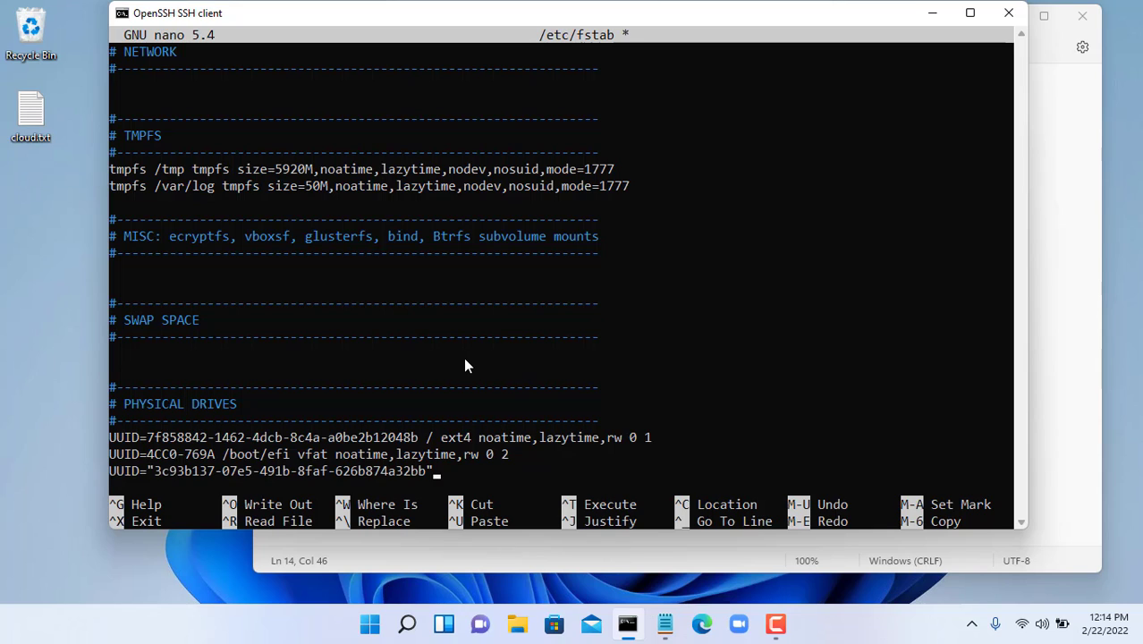
{"action": "key", "text": "Left"}
{"action": "key", "text": "Left"}
{"action": "key", "text": "Left"}
{"action": "key", "text": "Left"}
{"action": "key", "text": "Left"}
{"action": "key", "text": "Left"}
{"action": "key", "text": "Left"}
{"action": "key", "text": "Left"}
{"action": "key", "text": "Left"}
{"action": "key", "text": "Left"}
{"action": "key", "text": "Left"}
{"action": "key", "text": "Left"}
{"action": "key", "text": "Left"}
{"action": "key", "text": "Left"}
{"action": "key", "text": "Left"}
{"action": "key", "text": "Left"}
{"action": "key", "text": "Left"}
{"action": "key", "text": "Left"}
{"action": "key", "text": "Left"}
{"action": "key", "text": "Left"}
{"action": "key", "text": "BackSpace"}
{"action": "key", "text": "End"}
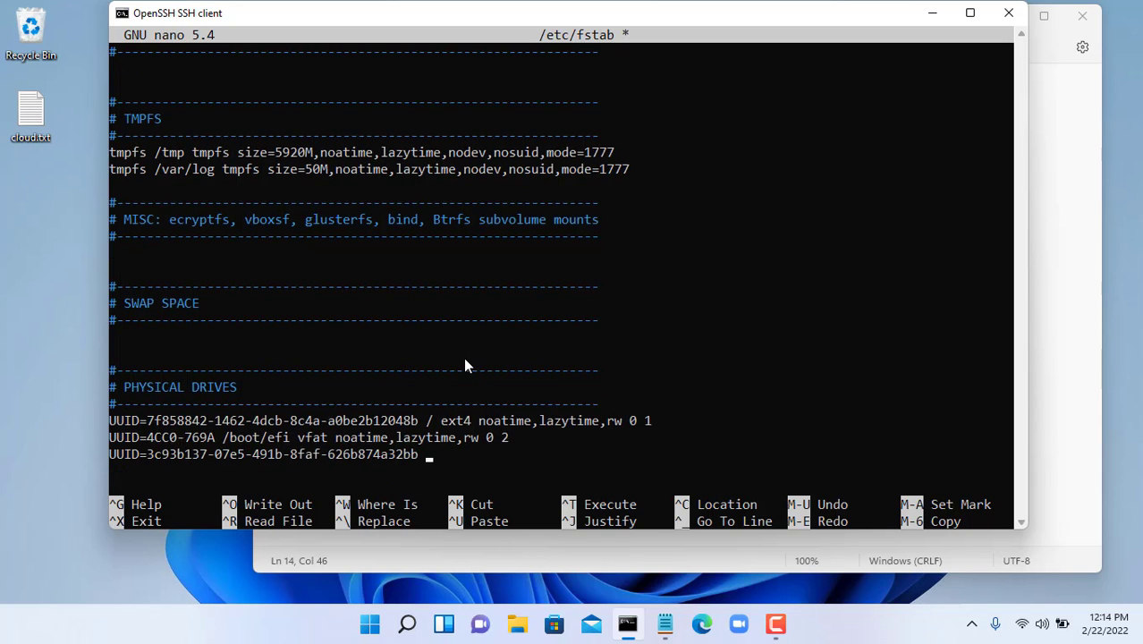
{"action": "type", "text": "/mnt/cloud"}
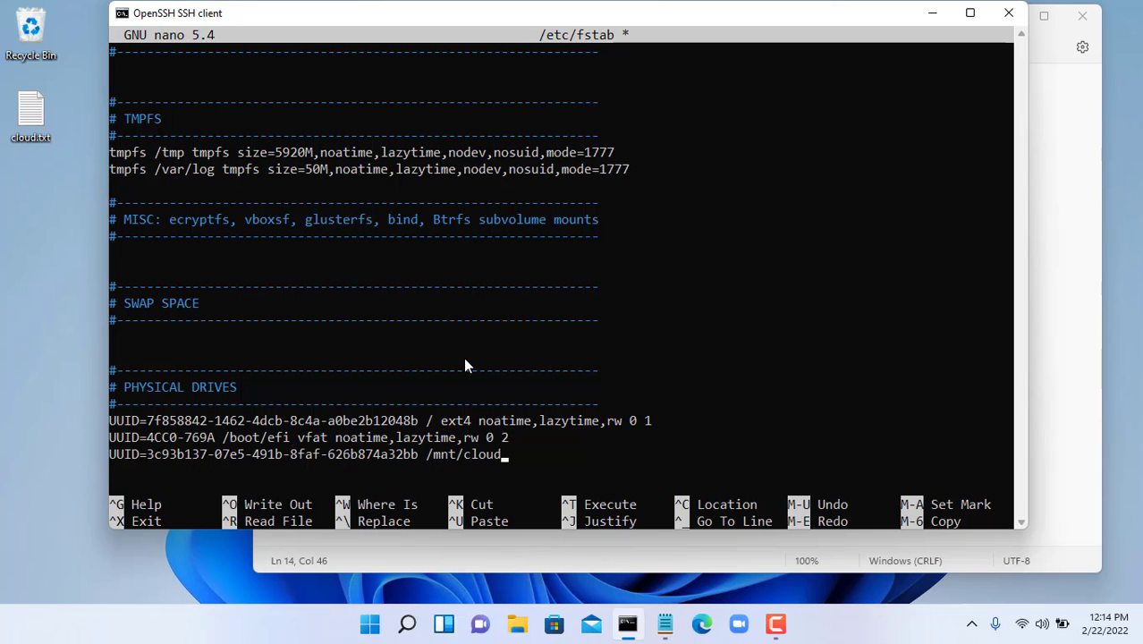
{"action": "type", "text": "ext4 defaults "}
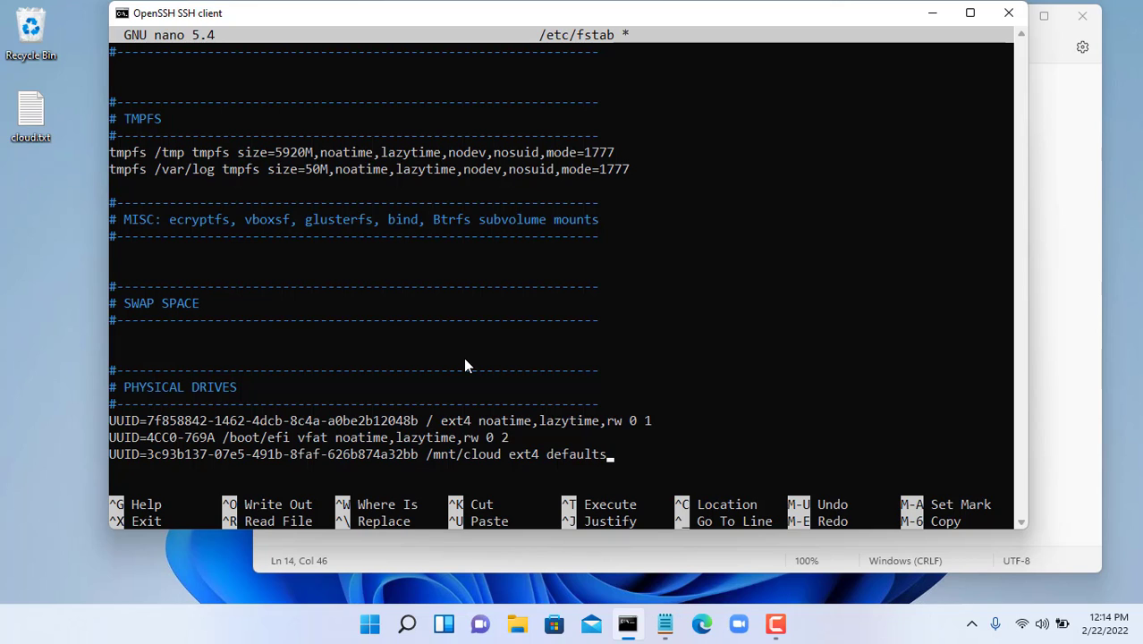
{"action": "type", "text": "0 0"}
{"action": "key", "text": "ctrl+x"}
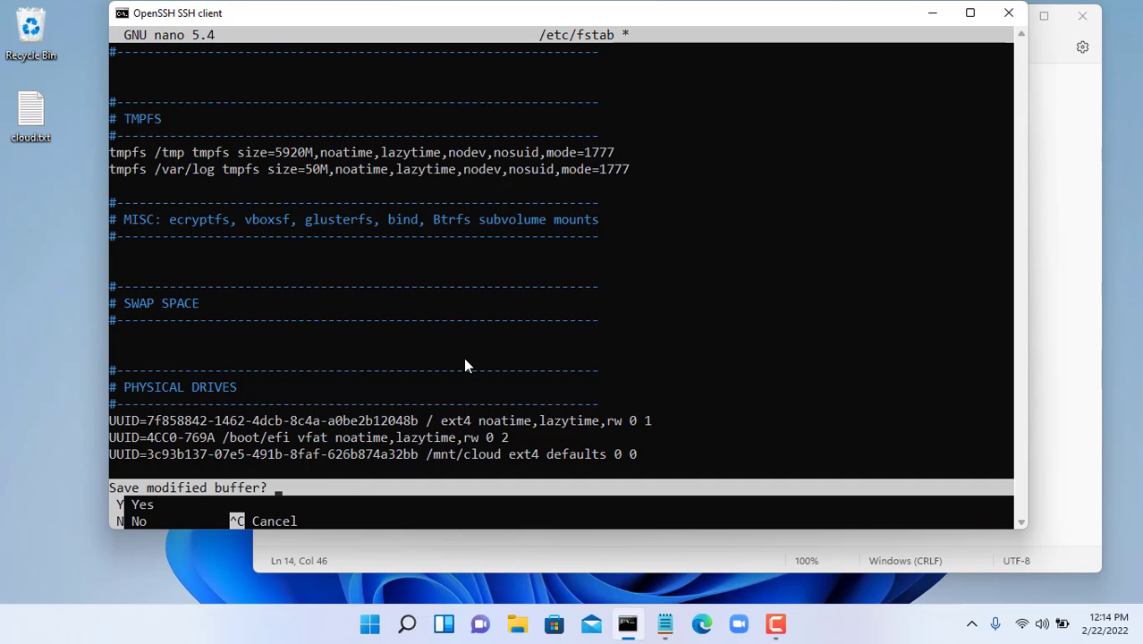
- Save fstab, run mount -a, and confirm with df -h that the 916G volume is on /mnt/cloud
{"action": "key", "text": "y"}
{"action": "key", "text": "Return"}
{"action": "type", "text": "df -h"}
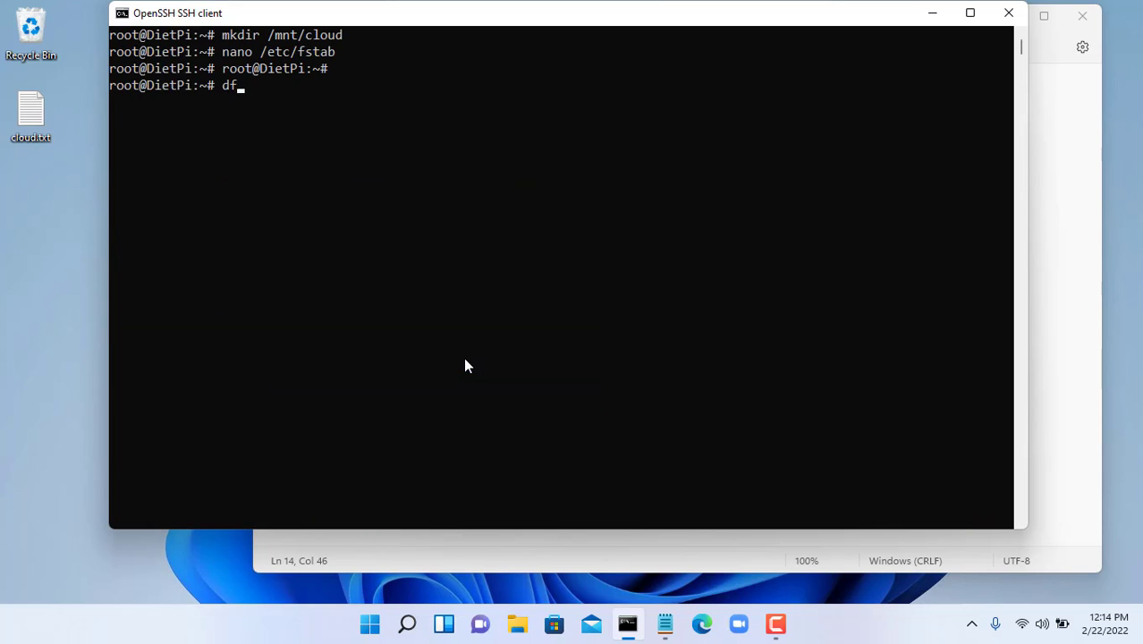
{"action": "key", "text": "Return"}
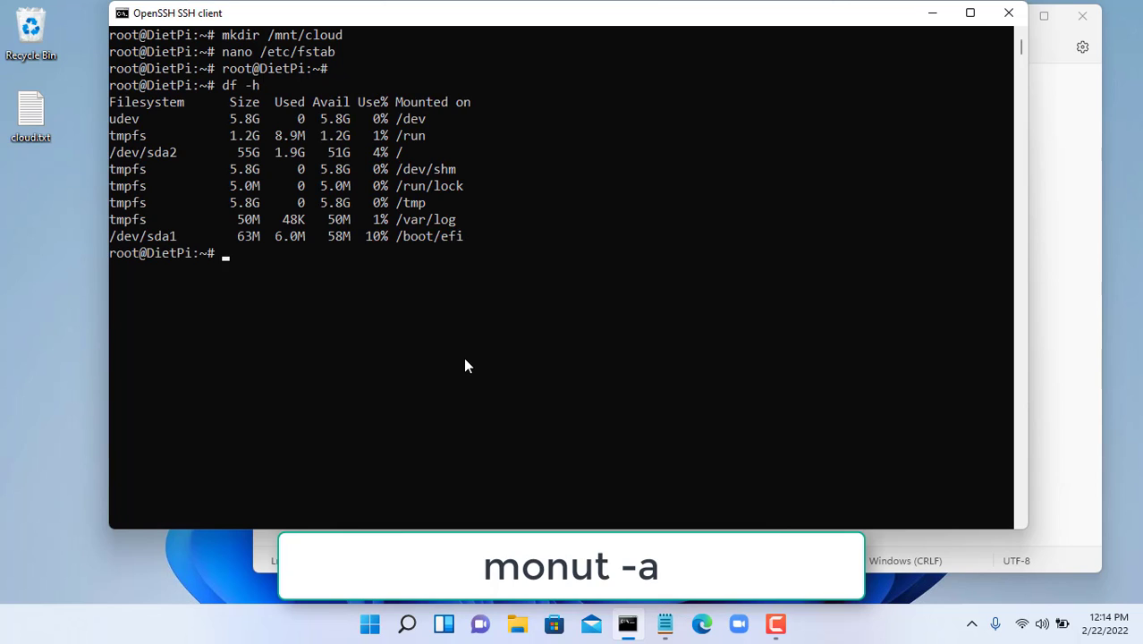
{"action": "type", "text": "mount"}
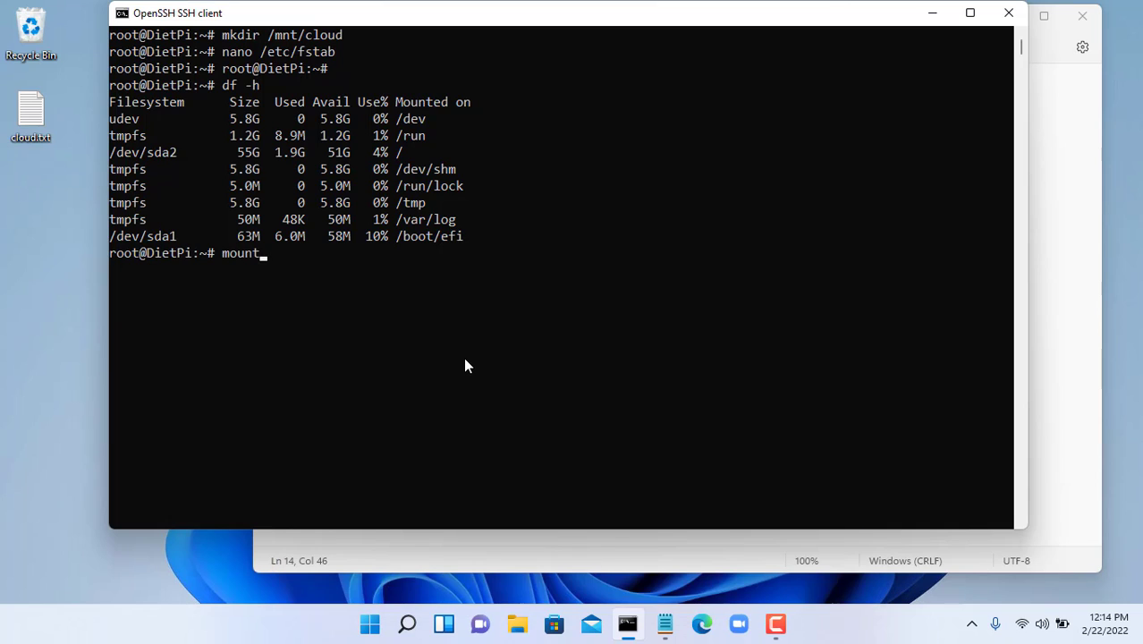
{"action": "type", "text": " -a"}
{"action": "key", "text": "Return"}
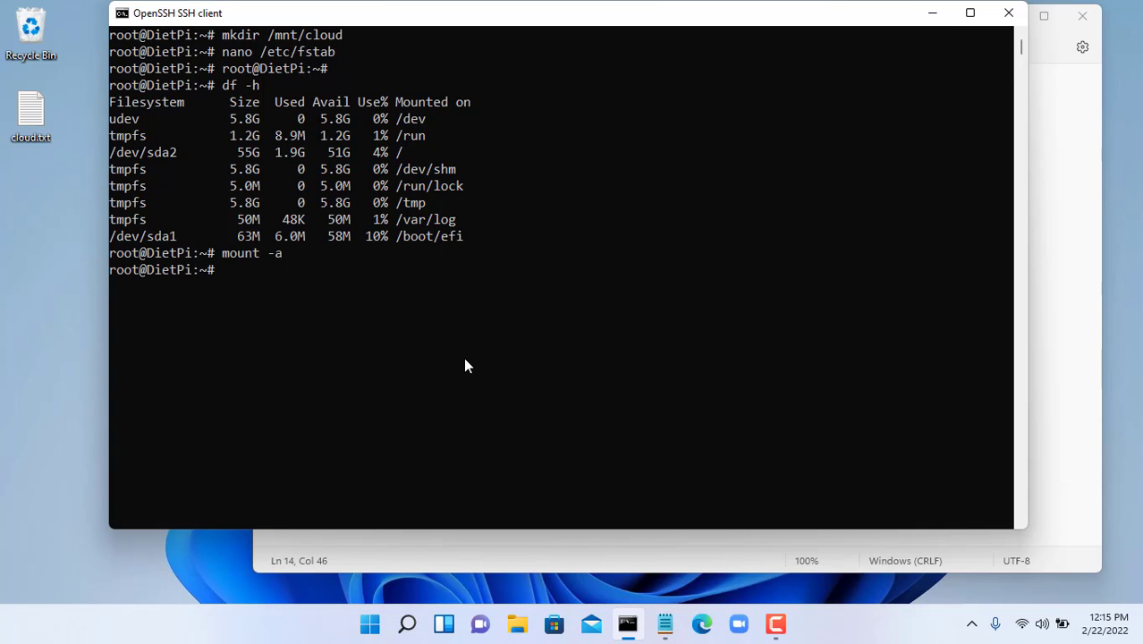
{"action": "type", "text": "df -h"}
{"action": "key", "text": "Return"}
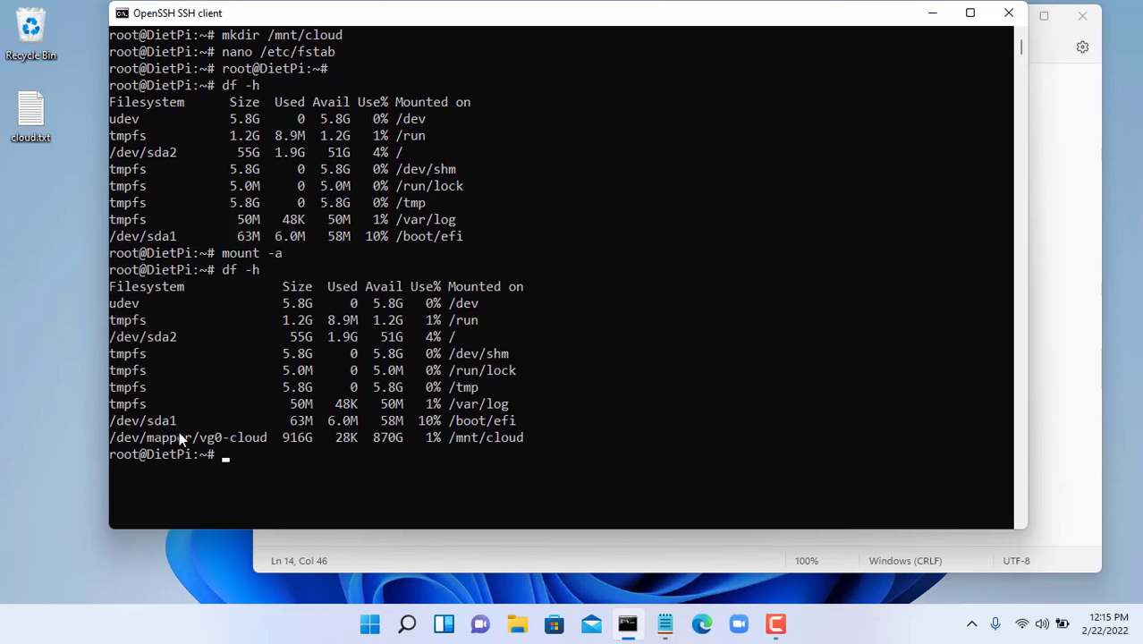
- Copy the /mnt/cloud mount line, clear the screen, and start typing dietpi-software
{"action": "left_click_drag", "start_coordinate": [111, 439], "coordinate": [516, 447]}
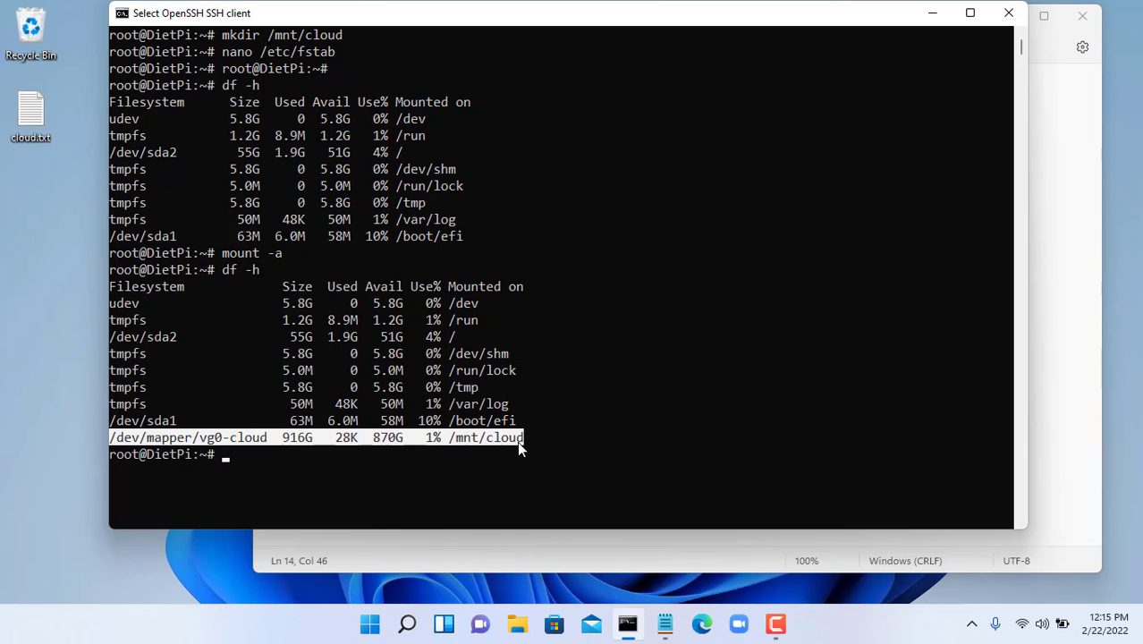
{"action": "right_click", "coordinate": [690, 370]}
{"action": "type", "text": "clear"}
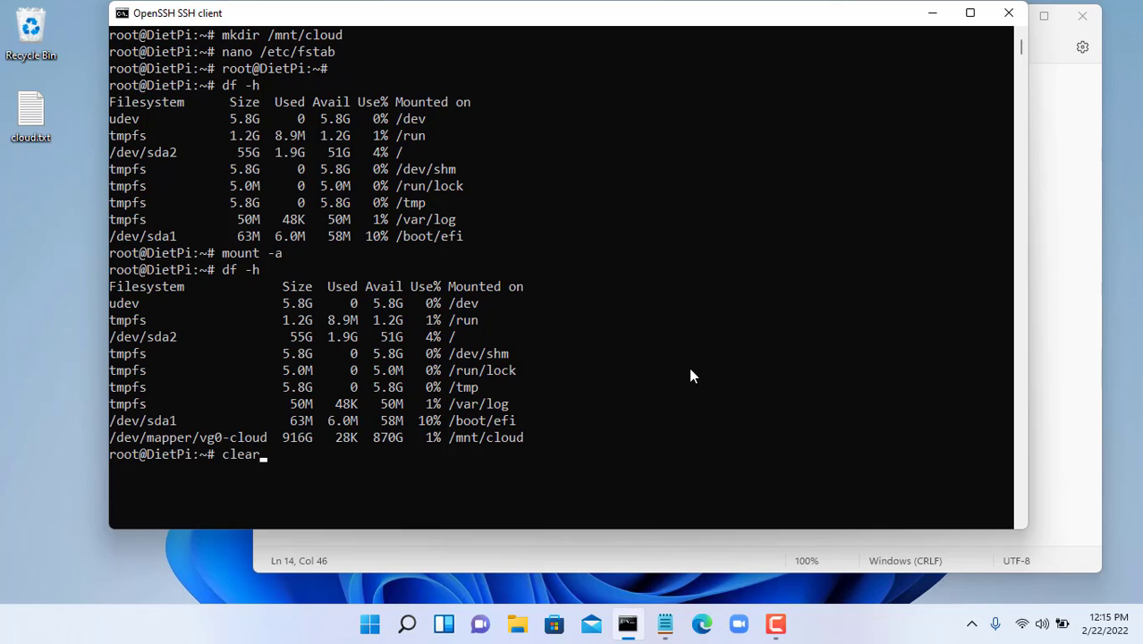
{"action": "key", "text": "Return"}
{"action": "type", "text": "dietpi-"}
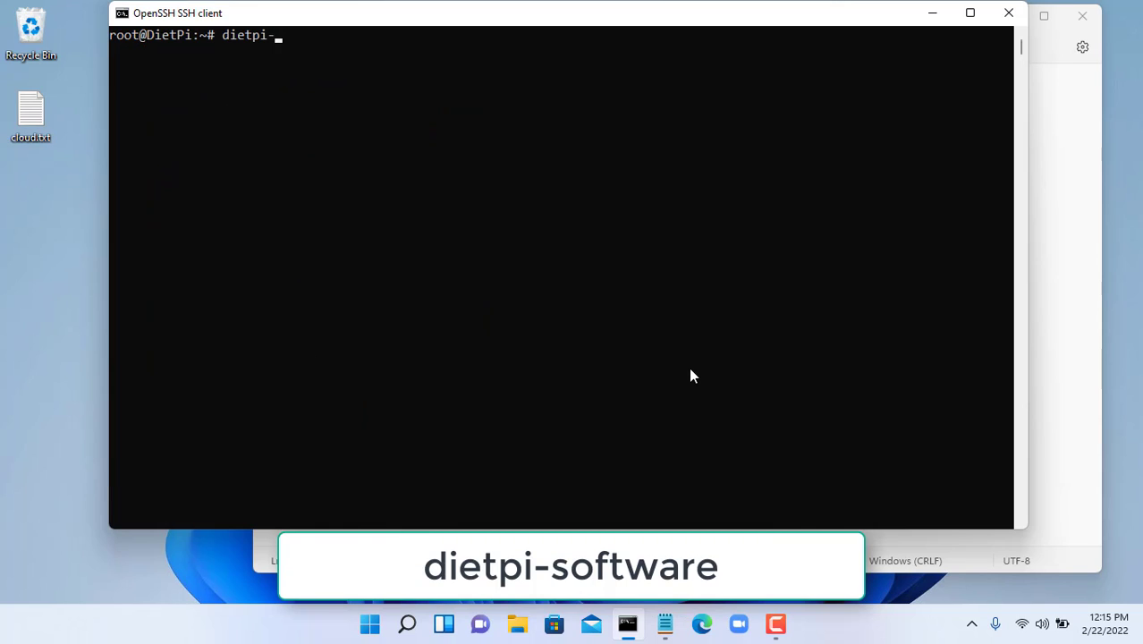
{"action": "type", "text": "softwar"}
{"action": "type", "text": "e"}
- In DietPi-Software, choose /mnt/cloud from the drive list as the new User Data Location
{"action": "key", "text": "Return"}
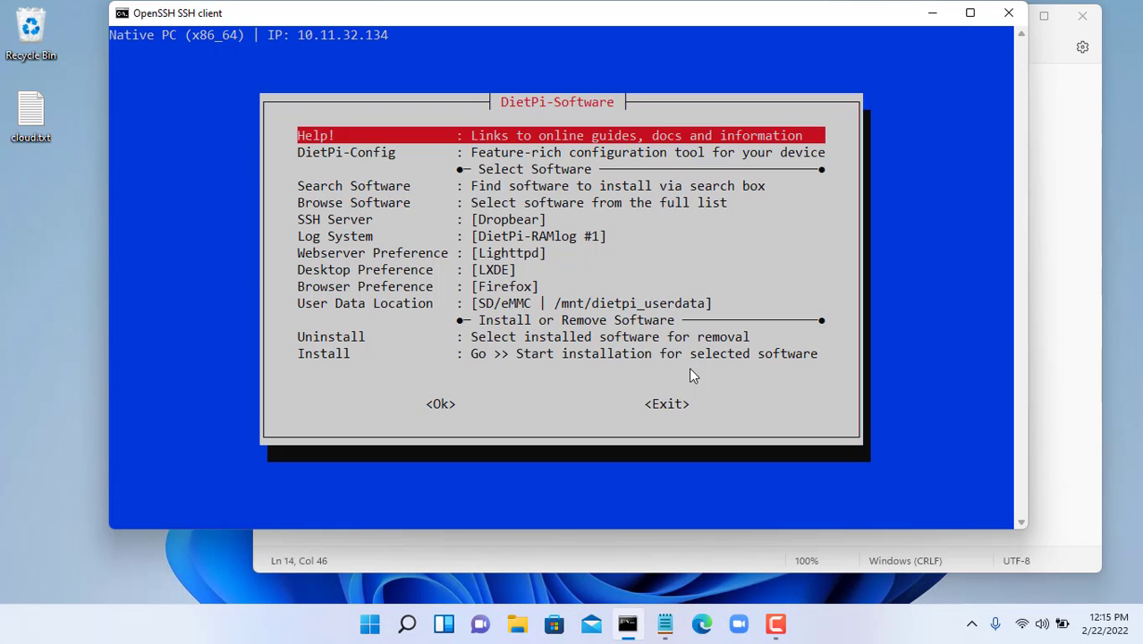
{"action": "key", "text": "Down"}
{"action": "key", "text": "Down"}
{"action": "key", "text": "Down"}
{"action": "key", "text": "Down"}
{"action": "key", "text": "Down"}
{"action": "key", "text": "Down"}
{"action": "key", "text": "Down"}
{"action": "key", "text": "Down"}
{"action": "key", "text": "Down"}
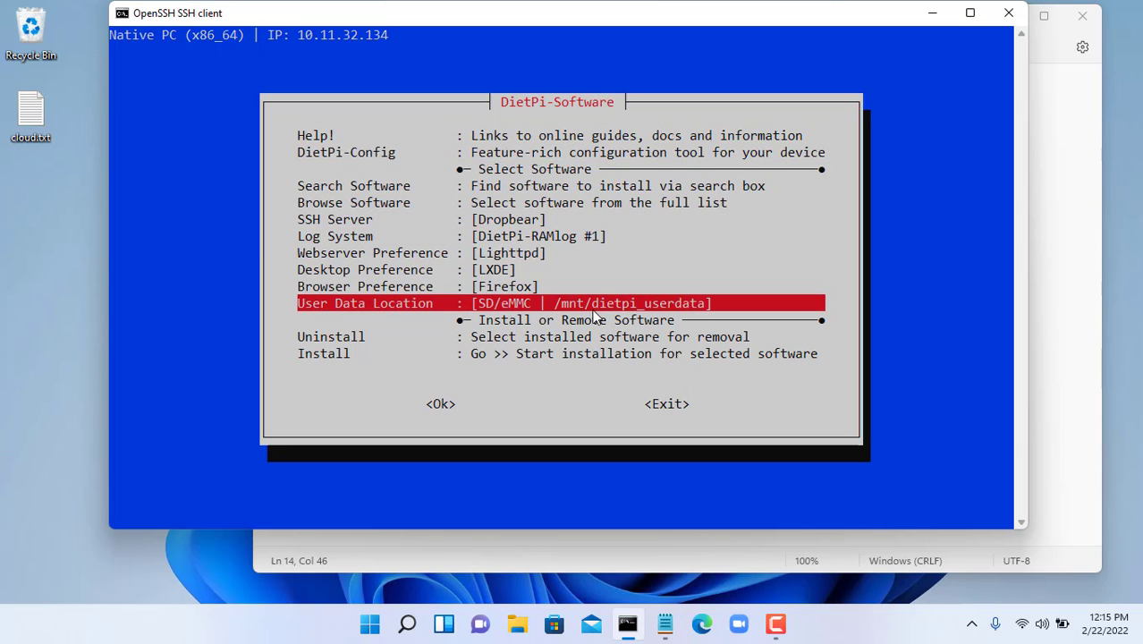
{"action": "left_click", "coordinate": [1083, 442]}
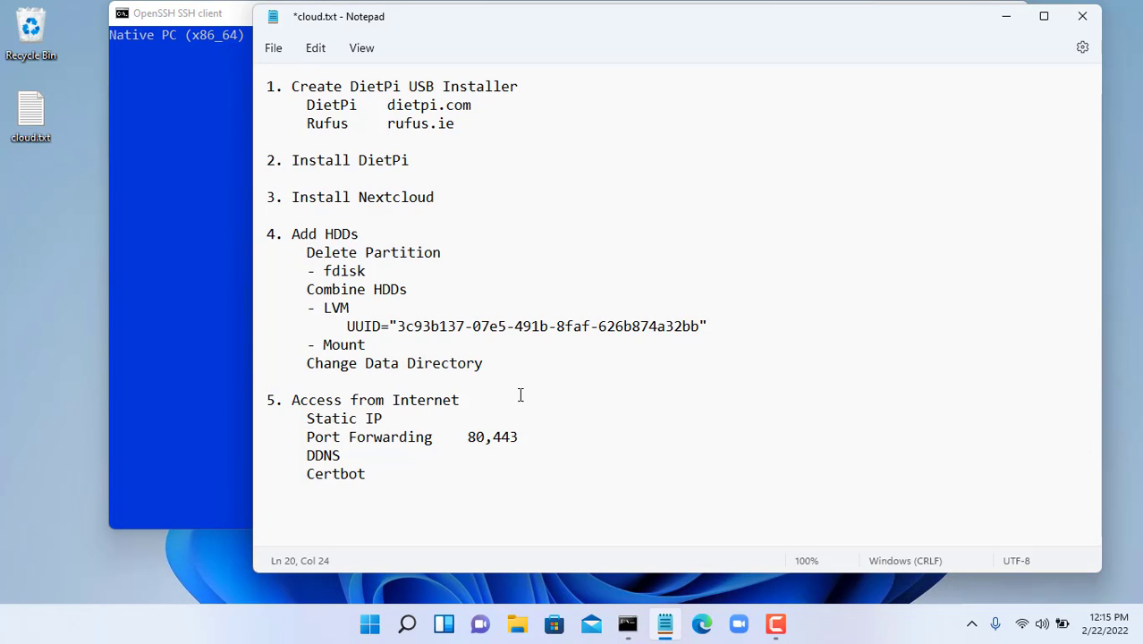
{"action": "left_click_drag", "start_coordinate": [309, 362], "coordinate": [483, 362]}
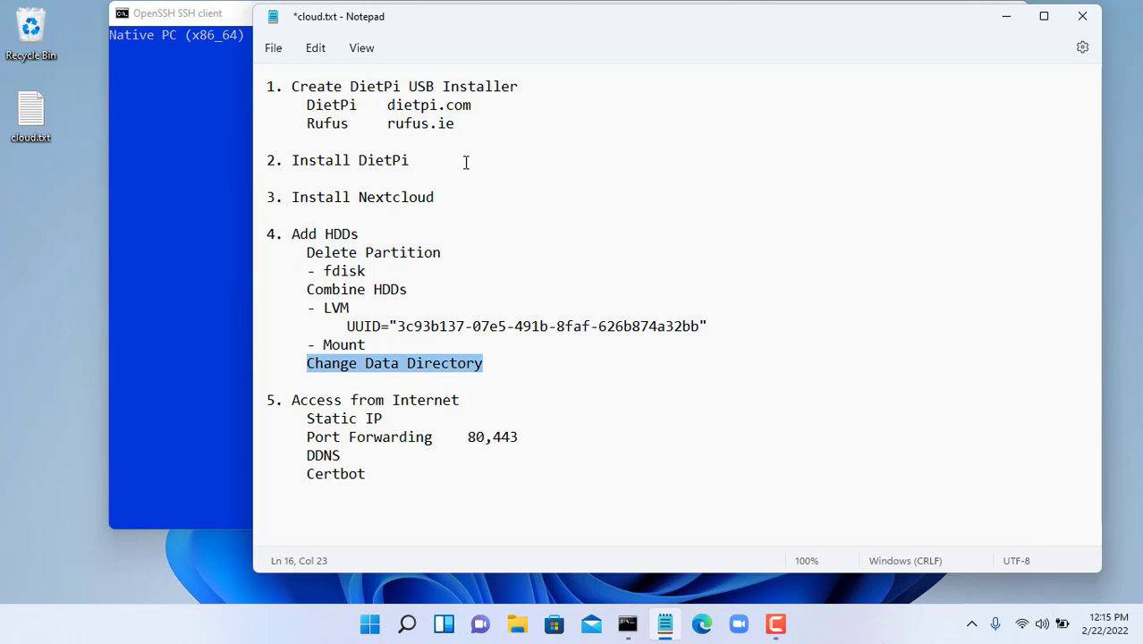
{"action": "left_click", "coordinate": [225, 16]}
{"action": "key", "text": "Return"}
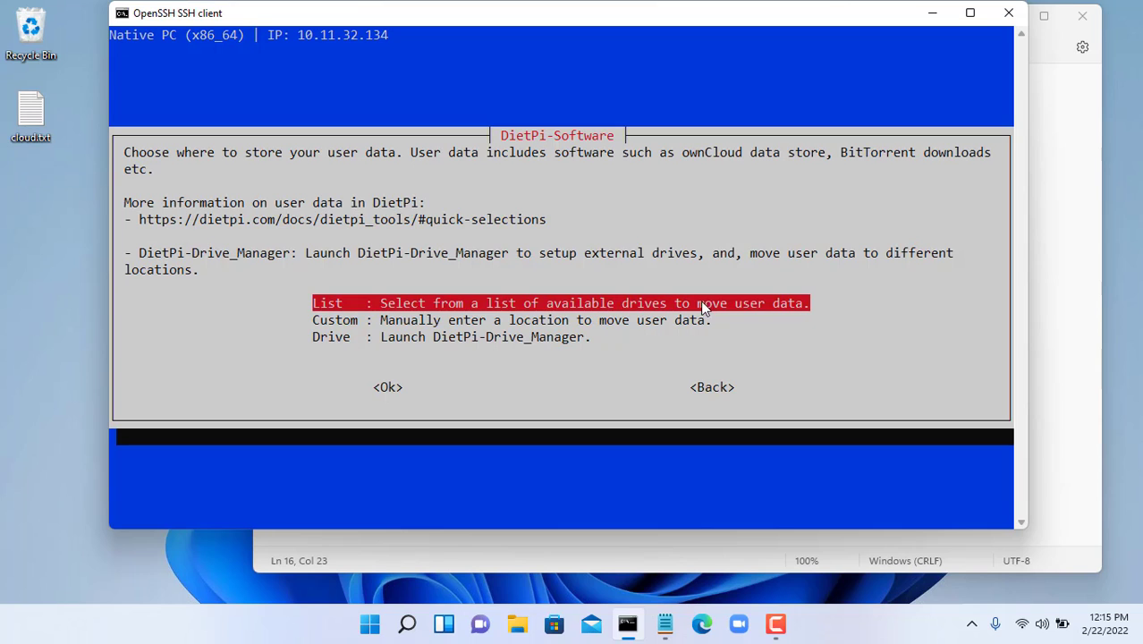
{"action": "key", "text": "Return"}
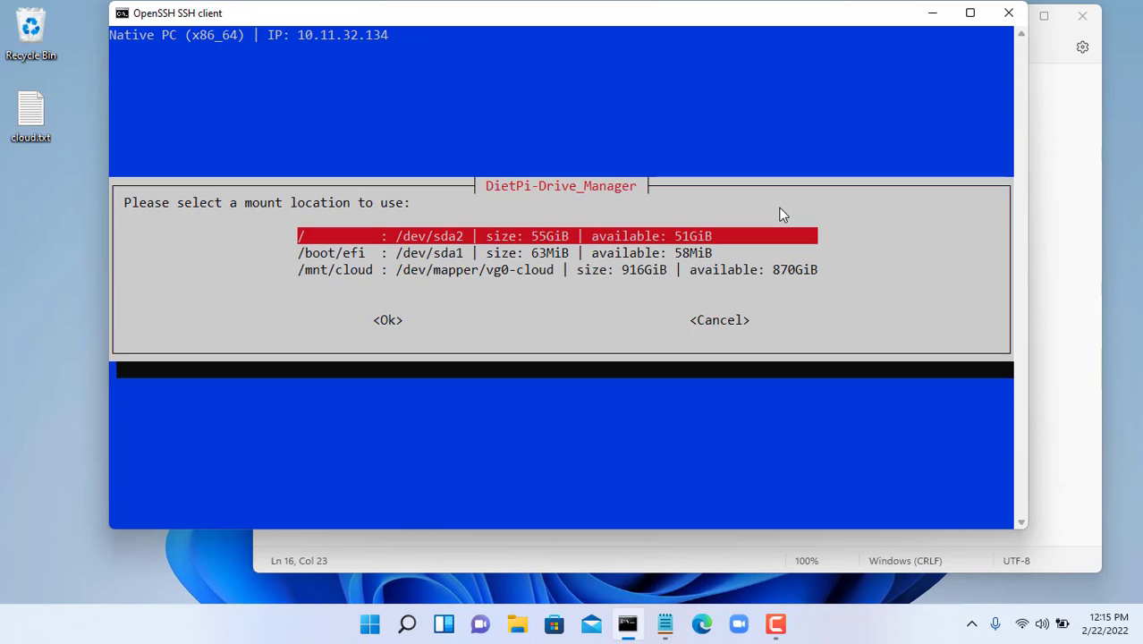
{"action": "key", "text": "Down"}
{"action": "key", "text": "Down"}
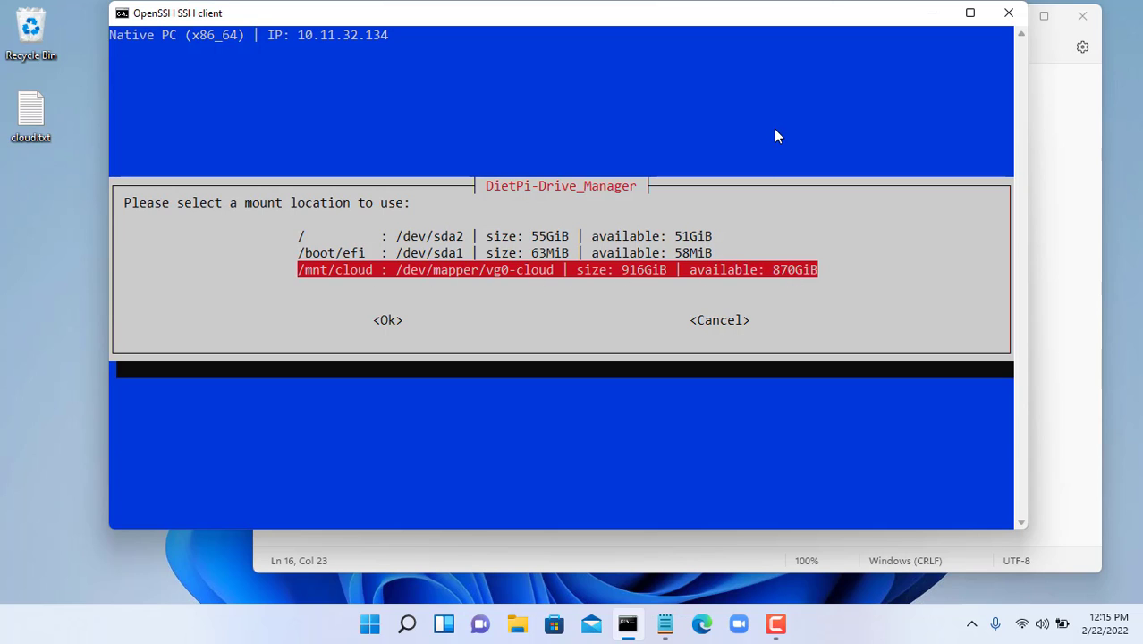
{"action": "key", "text": "Return"}
- Transfer the user data to /mnt/cloud/dietpi_userdata and dismiss the completion message
{"action": "key", "text": "Left"}
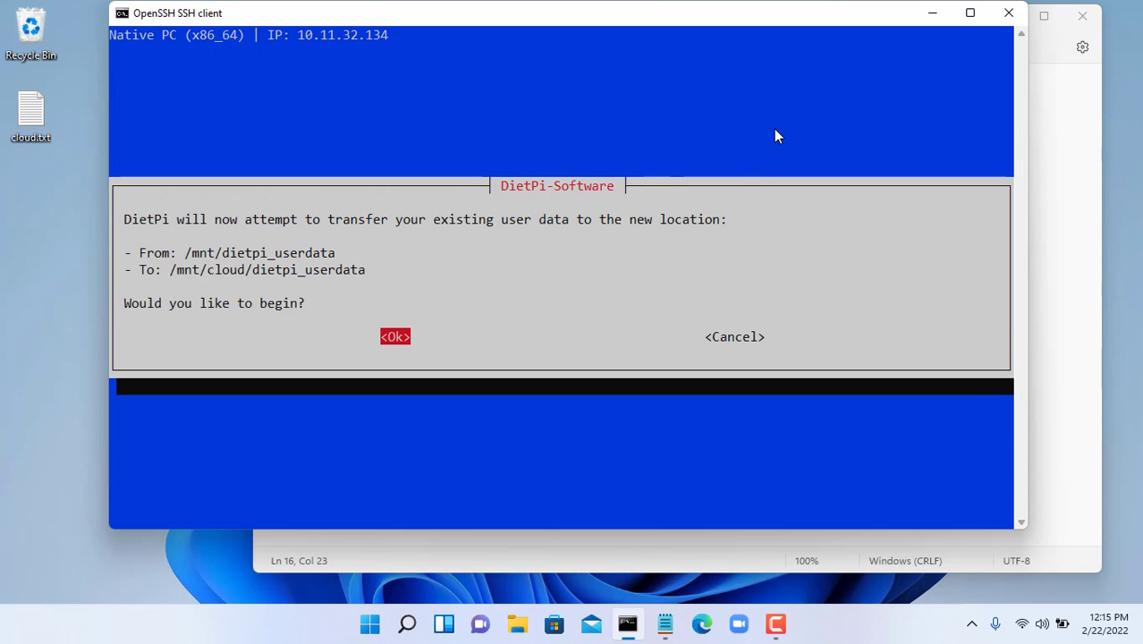
{"action": "left_click_drag", "start_coordinate": [139, 254], "coordinate": [338, 259]}
{"action": "left_click_drag", "start_coordinate": [141, 268], "coordinate": [363, 270]}
{"action": "right_click", "coordinate": [433, 257]}
{"action": "key", "text": "Return"}
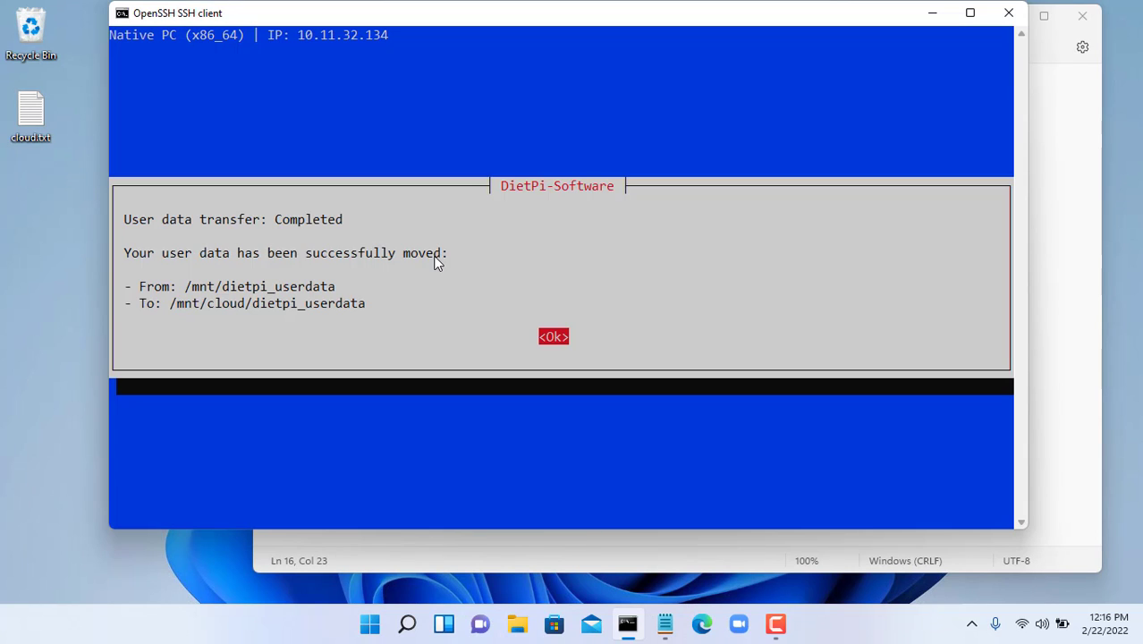
{"action": "left_click_drag", "start_coordinate": [125, 220], "coordinate": [353, 219]}
{"action": "right_click", "coordinate": [354, 219]}
{"action": "key", "text": "Return"}
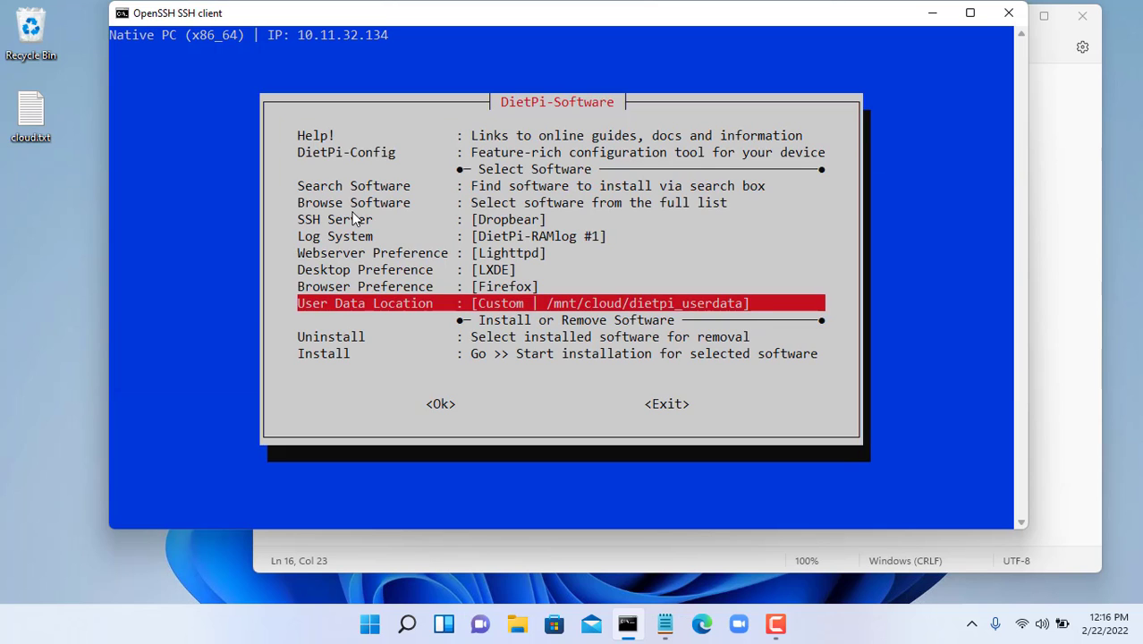
- Exit DietPi-Software back to the root shell prompt
{"action": "key", "text": "Tab"}
{"action": "key", "text": "Tab"}
{"action": "key", "text": "Return"}
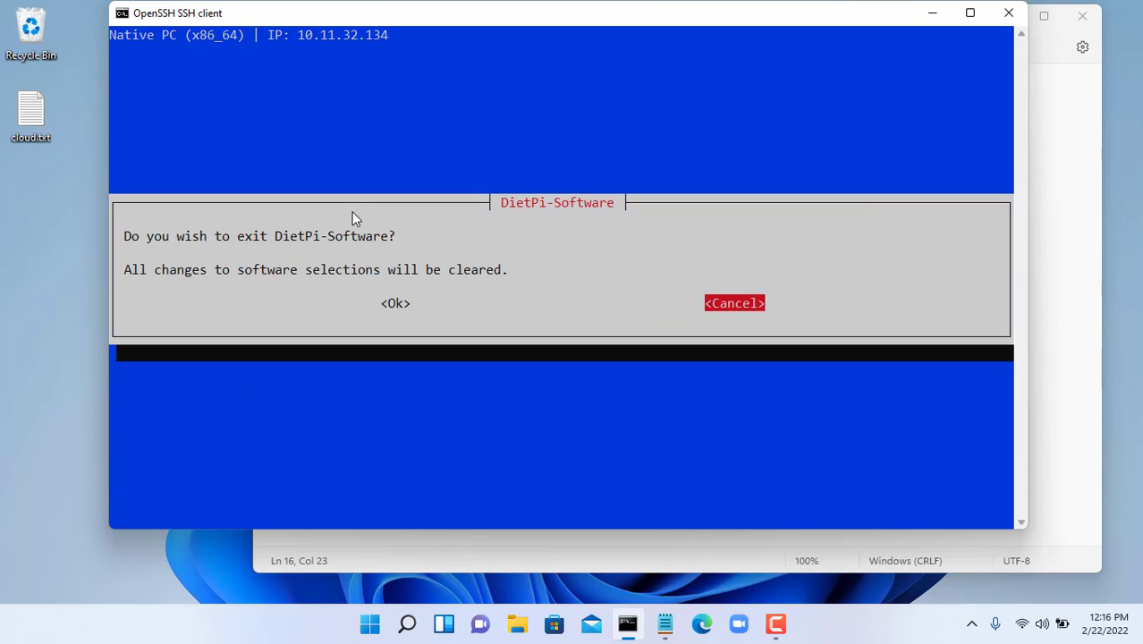
{"action": "key", "text": "Left"}
{"action": "key", "text": "Return"}
{"action": "key", "text": "Return"}
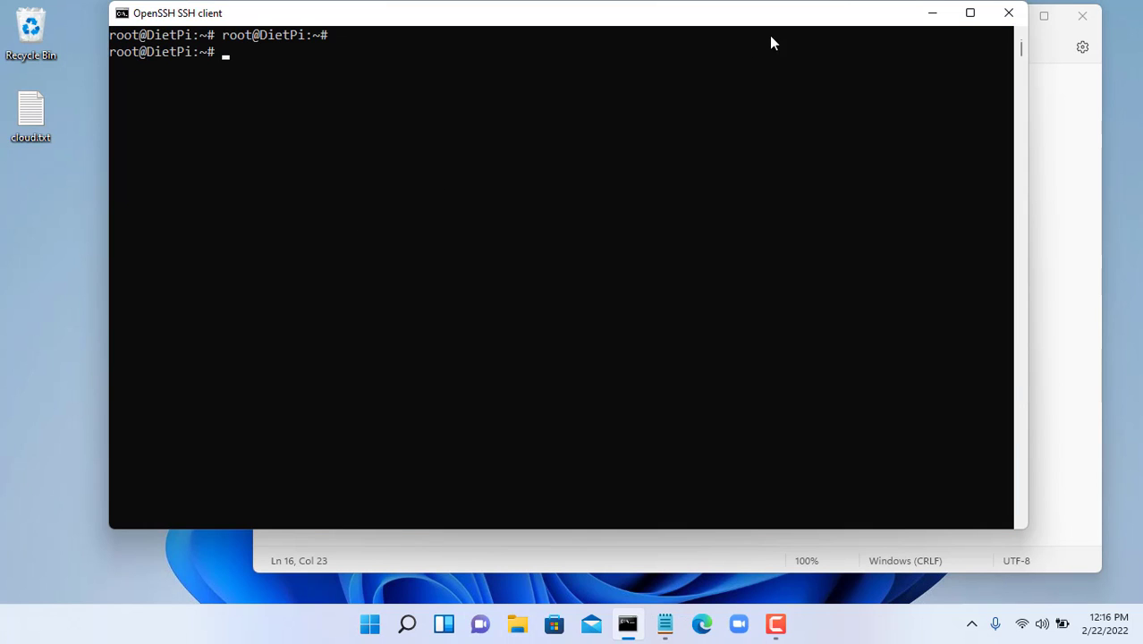
- Run ip addr show, copy the eth0 address 10.11.32.134, and minimize the terminal
{"action": "type", "text": "ip addr show"}
{"action": "key", "text": "Return"}
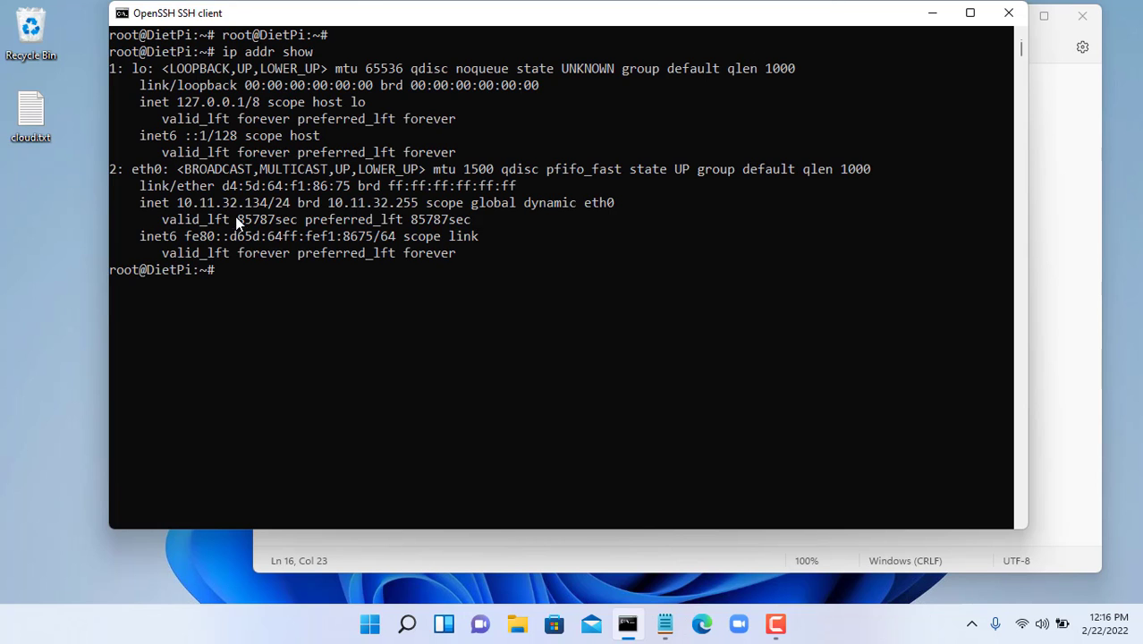
{"action": "left_click_drag", "start_coordinate": [179, 204], "coordinate": [268, 205]}
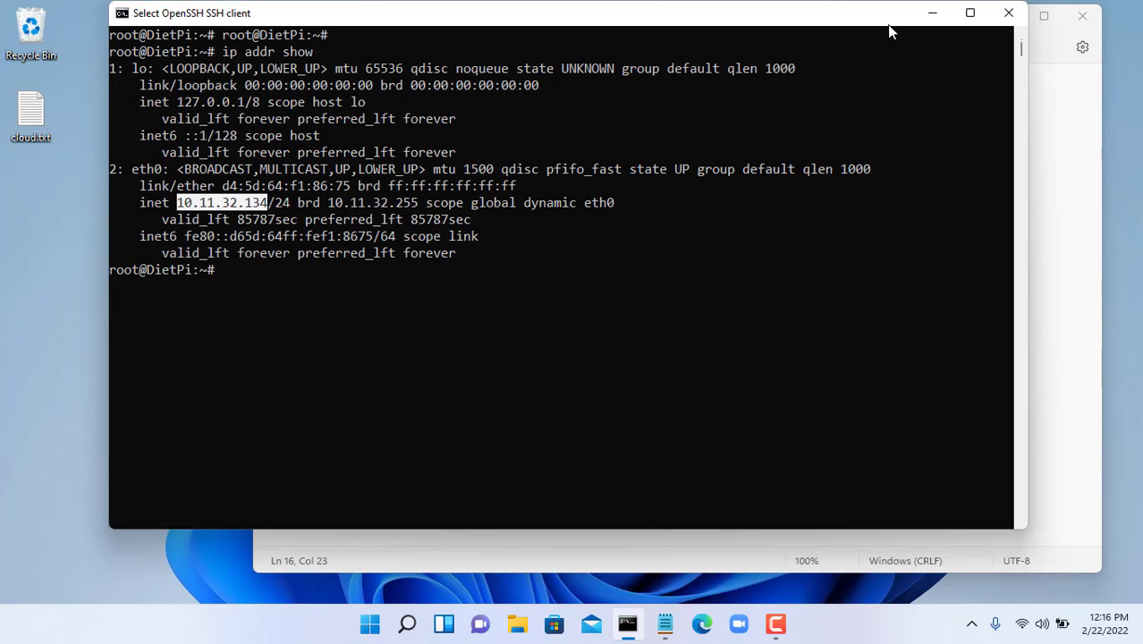
{"action": "left_click", "coordinate": [932, 20]}
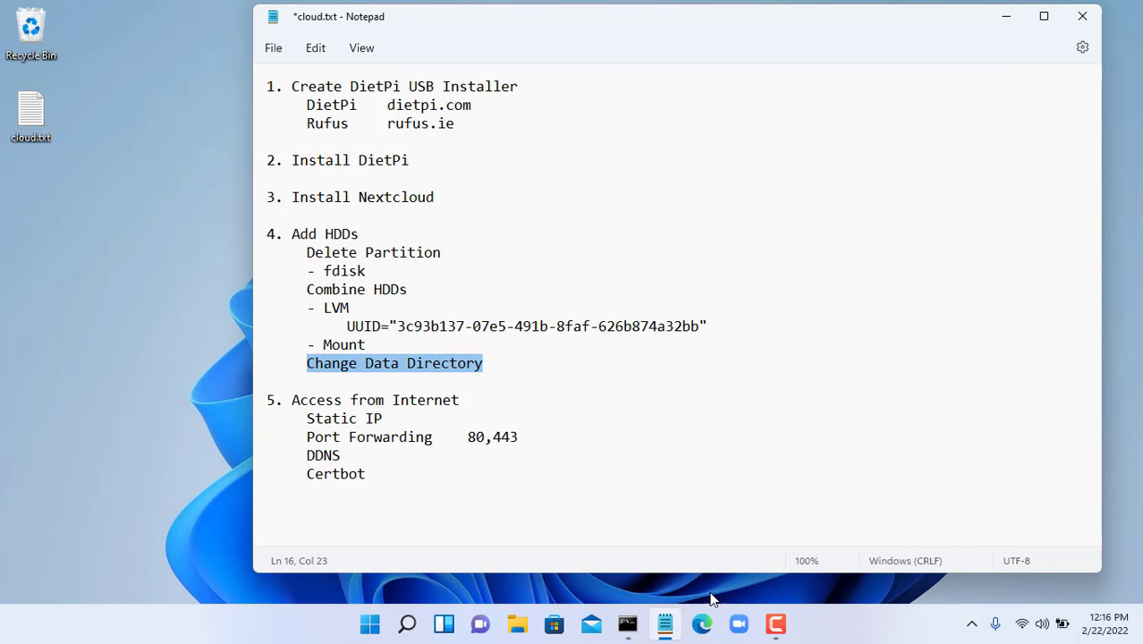
- Load the server's Nextcloud page at 10.11.32.134 in Edge
{"action": "left_click", "coordinate": [701, 623]}
{"action": "type", "text": "10.11.32.134"}
{"action": "type", "text": "/"}
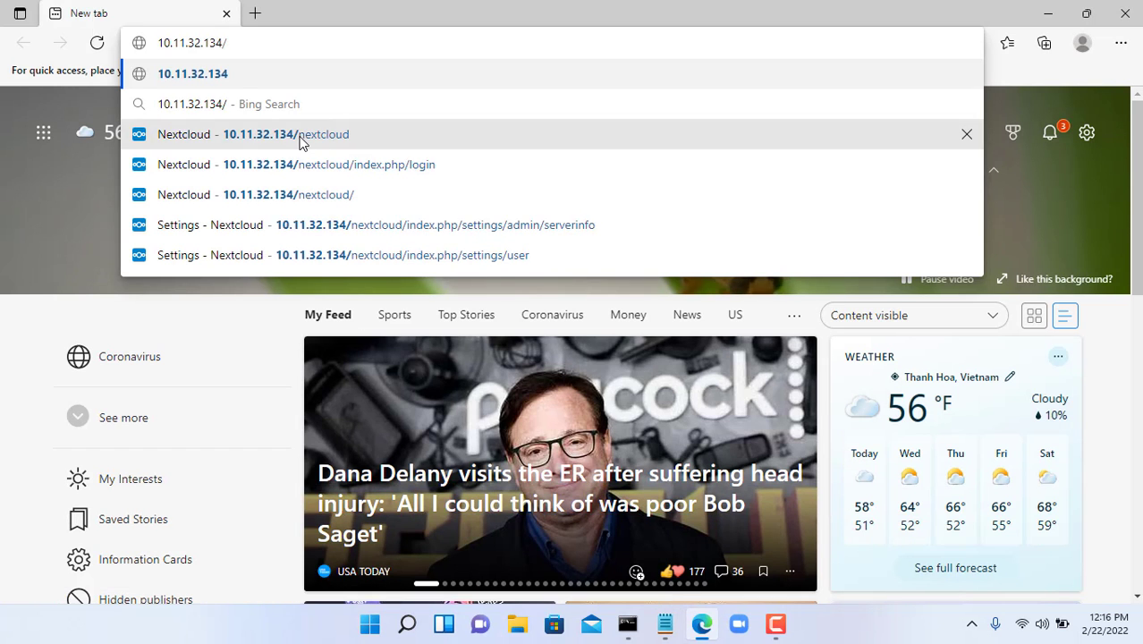
{"action": "left_click", "coordinate": [299, 134]}
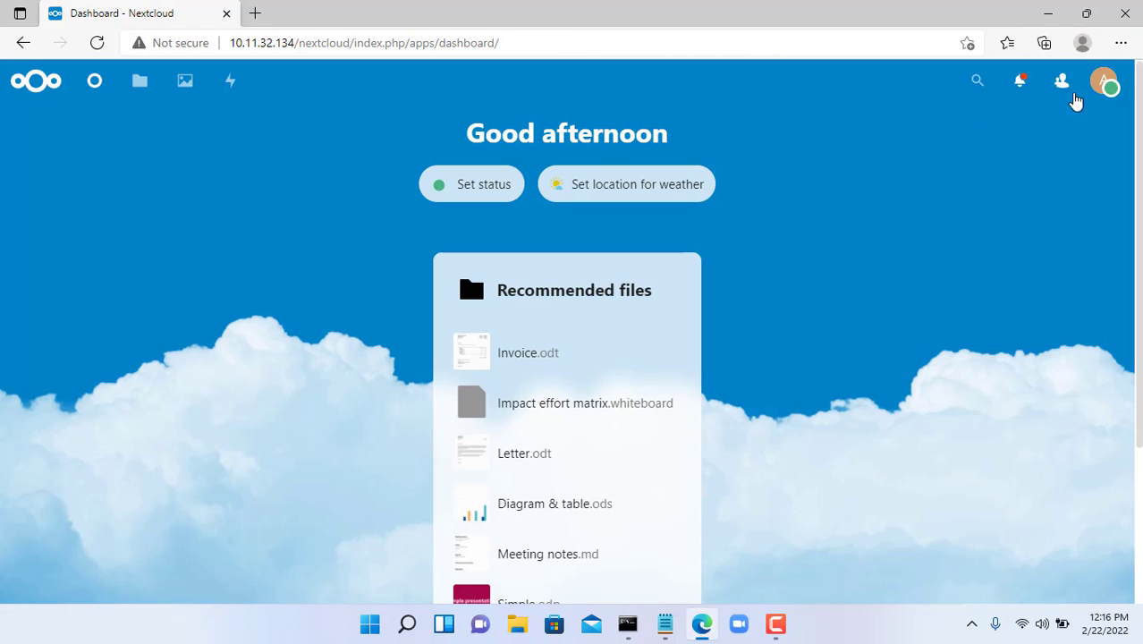
- Check Settings > System shows the vg0-cloud disk at 869.23 GB with 869 GB free
{"action": "left_click", "coordinate": [1102, 85]}
{"action": "left_click", "coordinate": [1100, 212]}
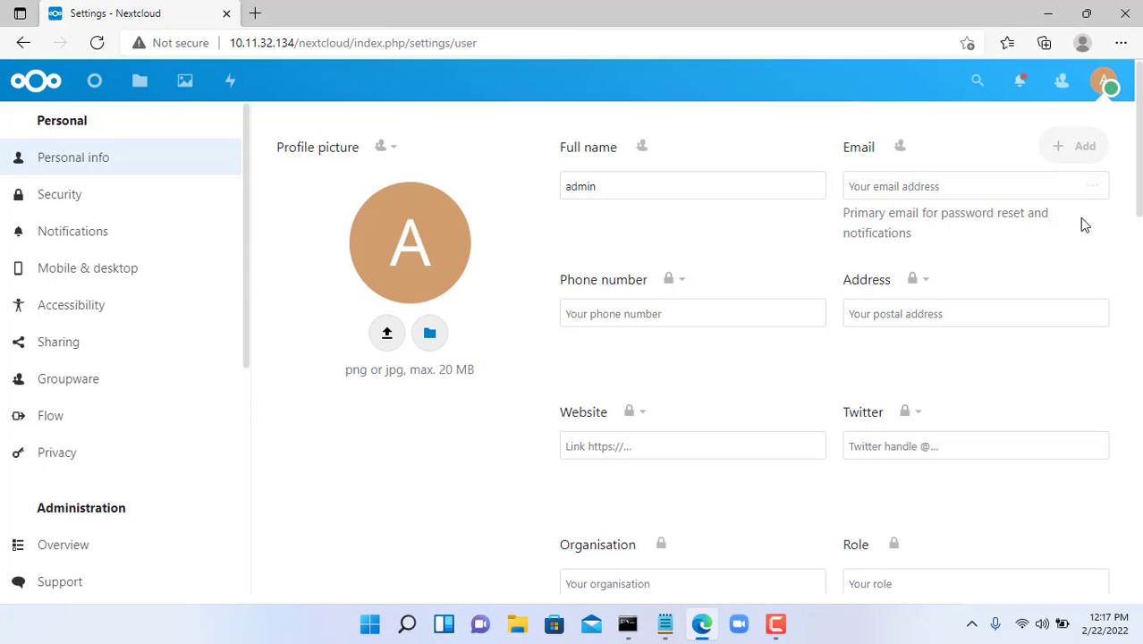
{"action": "left_click_drag", "start_coordinate": [242, 311], "coordinate": [242, 538]}
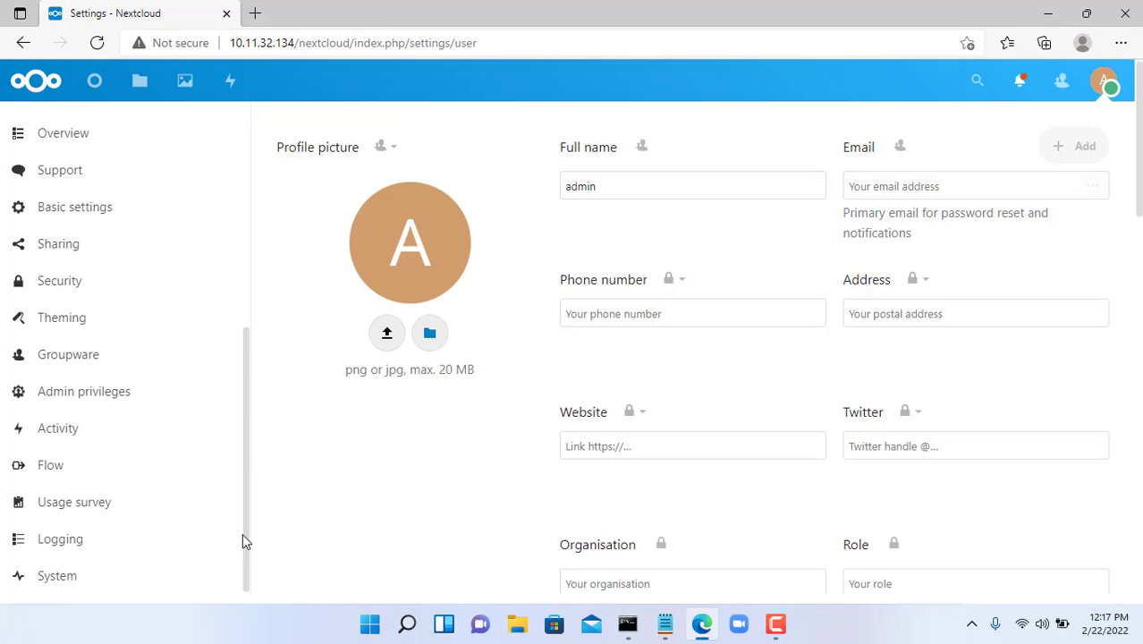
{"action": "left_click", "coordinate": [72, 576]}
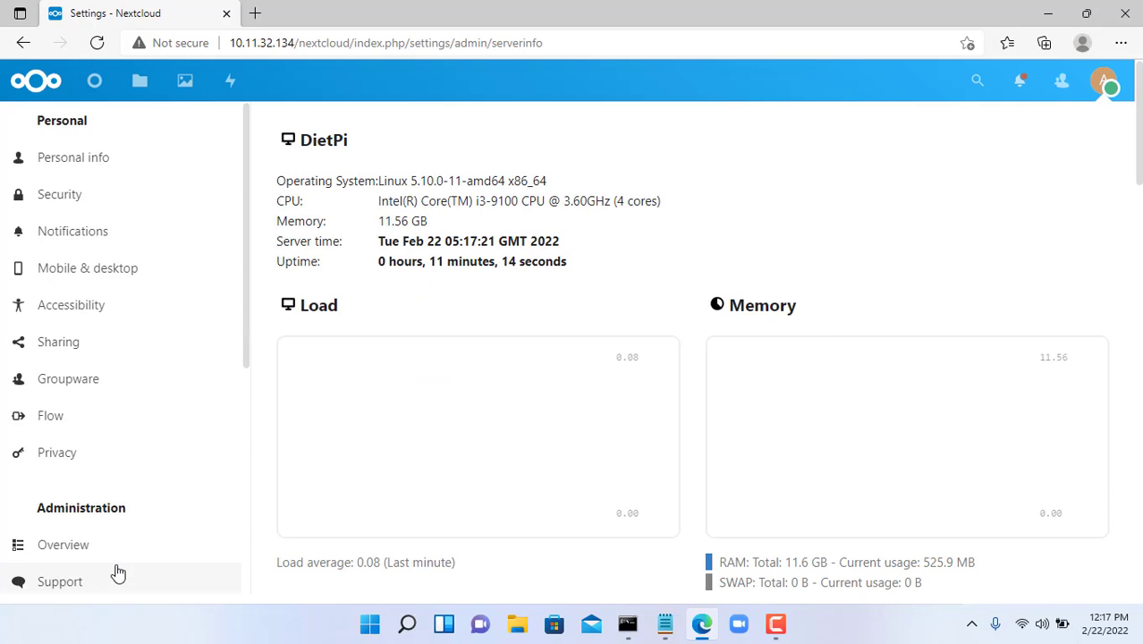
{"action": "scroll", "coordinate": [340, 476], "scroll_direction": "down", "scroll_amount": 5}
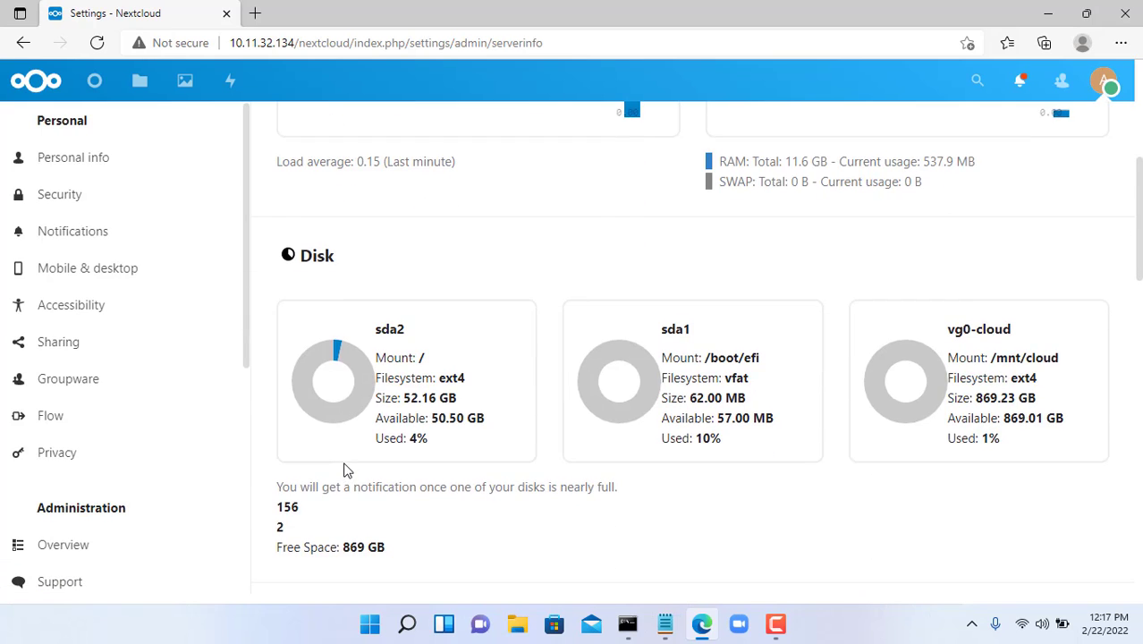
{"action": "left_click_drag", "start_coordinate": [954, 251], "coordinate": [1023, 252]}
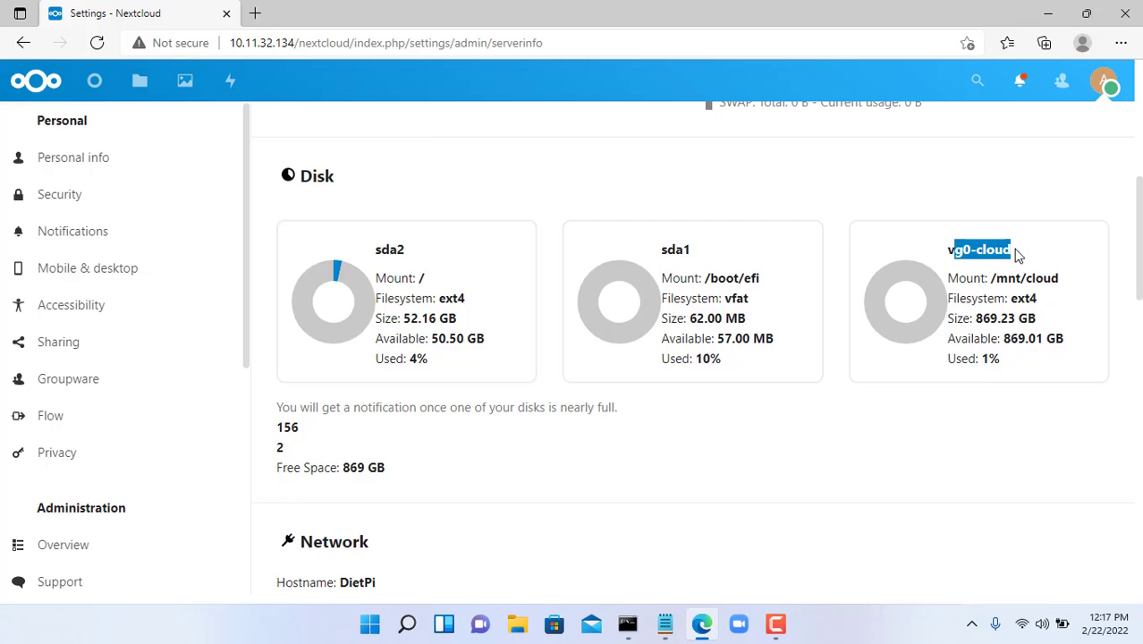
{"action": "left_click_drag", "start_coordinate": [974, 320], "coordinate": [1035, 320]}
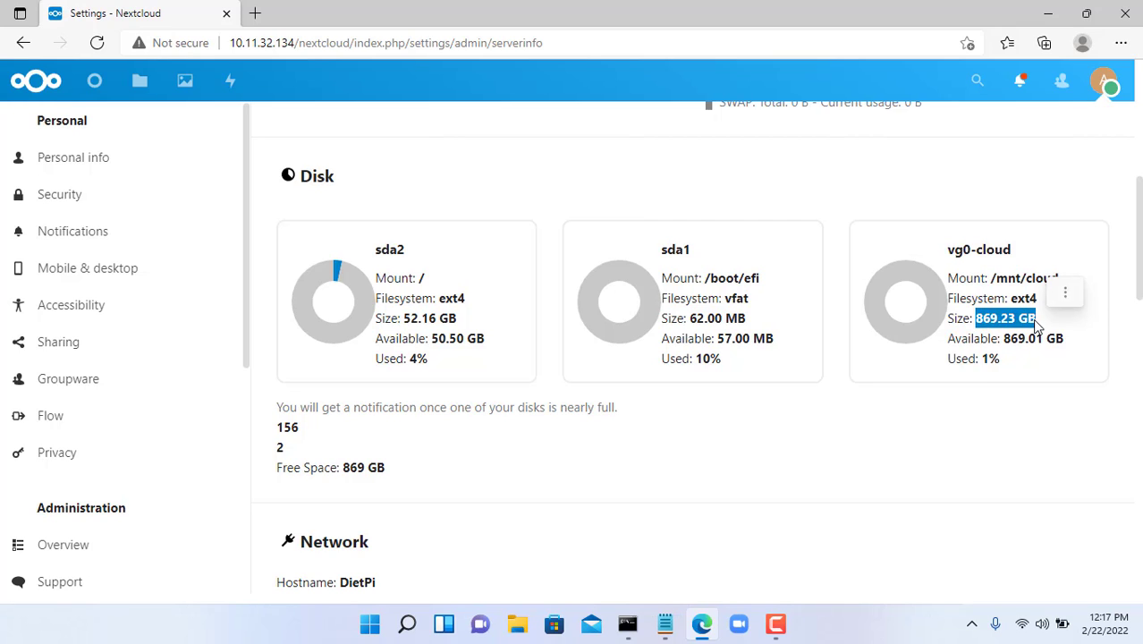
{"action": "left_click_drag", "start_coordinate": [277, 468], "coordinate": [412, 471]}
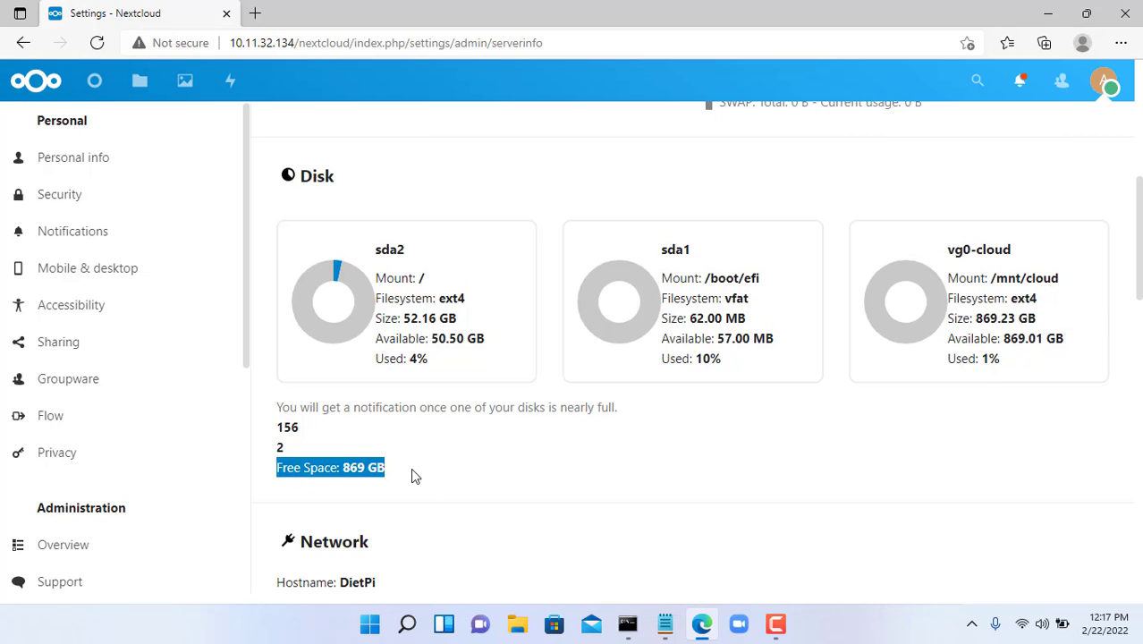
{"action": "scroll", "coordinate": [439, 485], "scroll_direction": "up", "scroll_amount": 5}
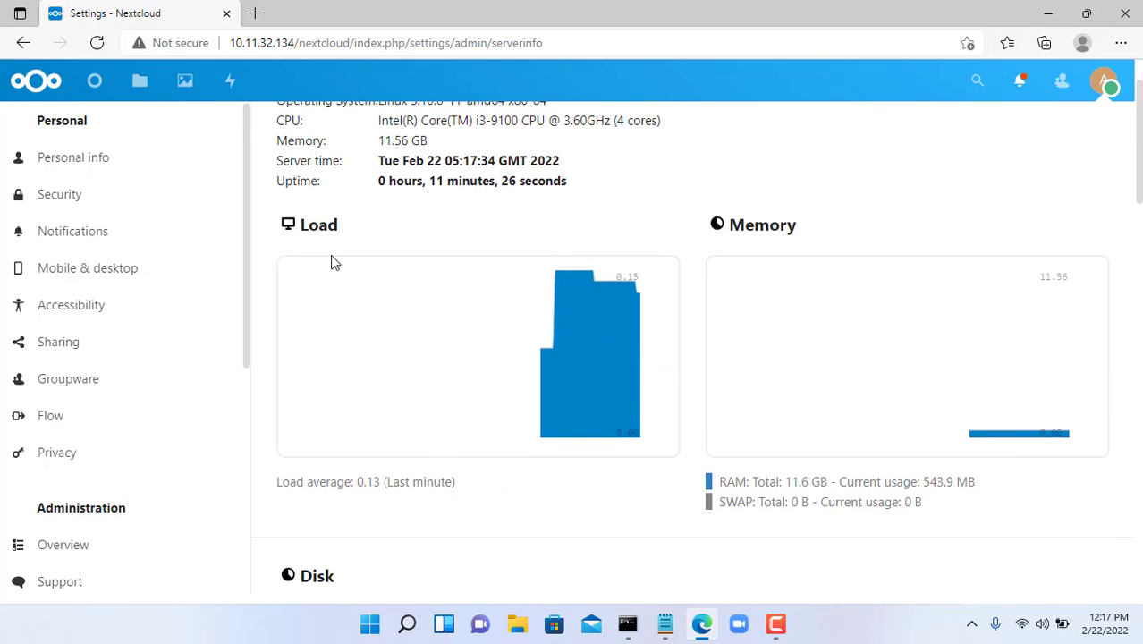
- Upload rufus-3.17.exe into Nextcloud's All files
{"action": "left_click", "coordinate": [141, 82]}
{"action": "left_click", "coordinate": [321, 120]}
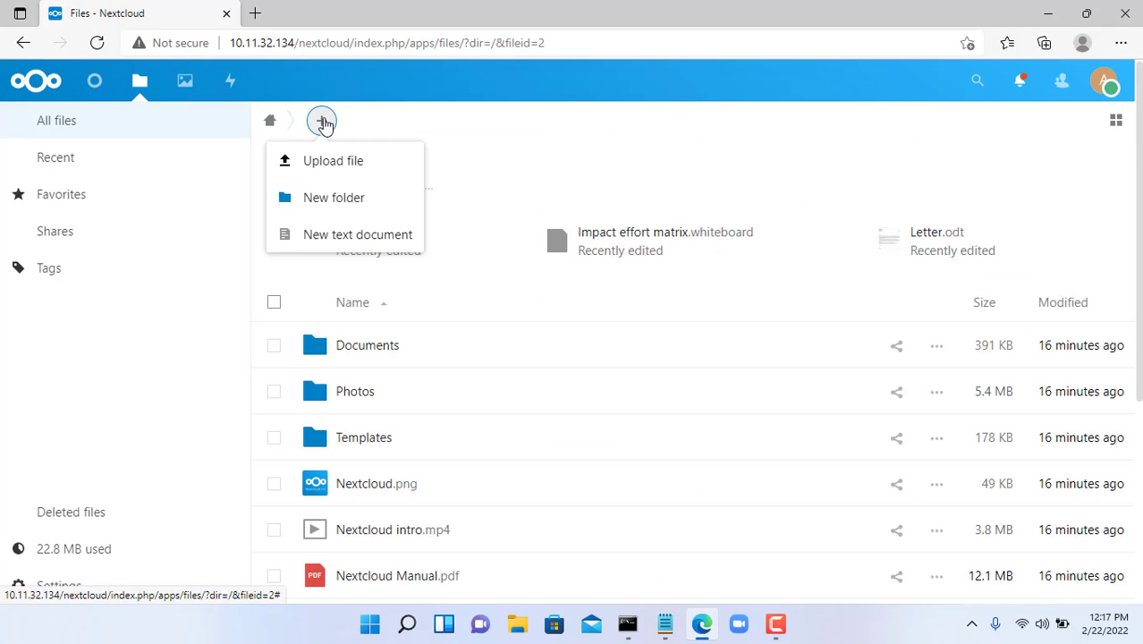
{"action": "left_click", "coordinate": [334, 161]}
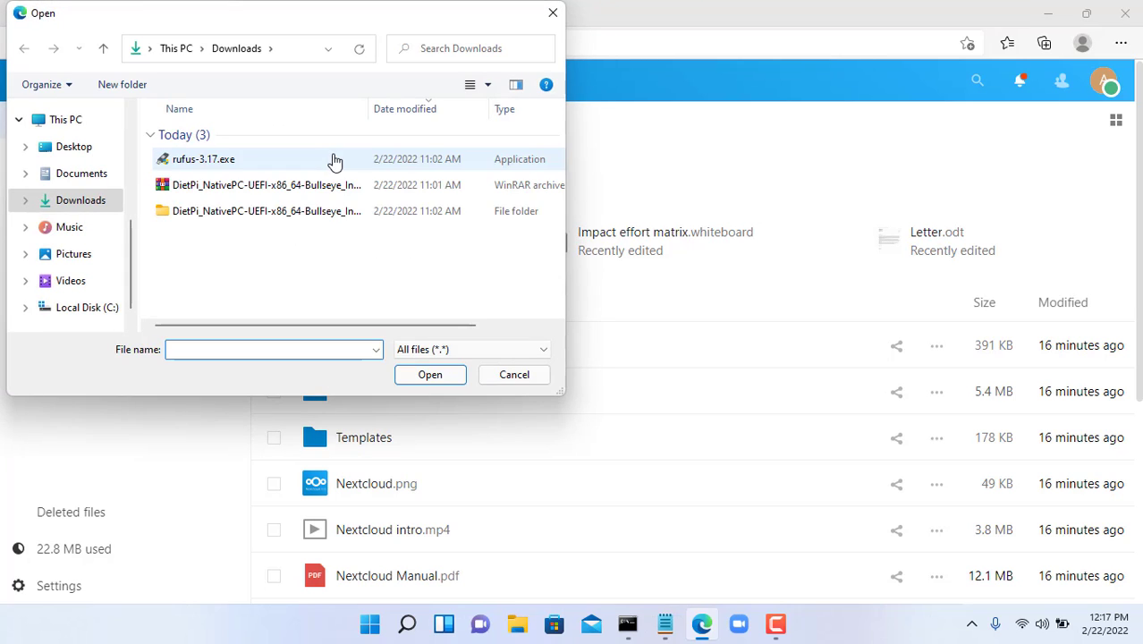
{"action": "left_click", "coordinate": [279, 162]}
{"action": "left_click", "coordinate": [429, 374]}
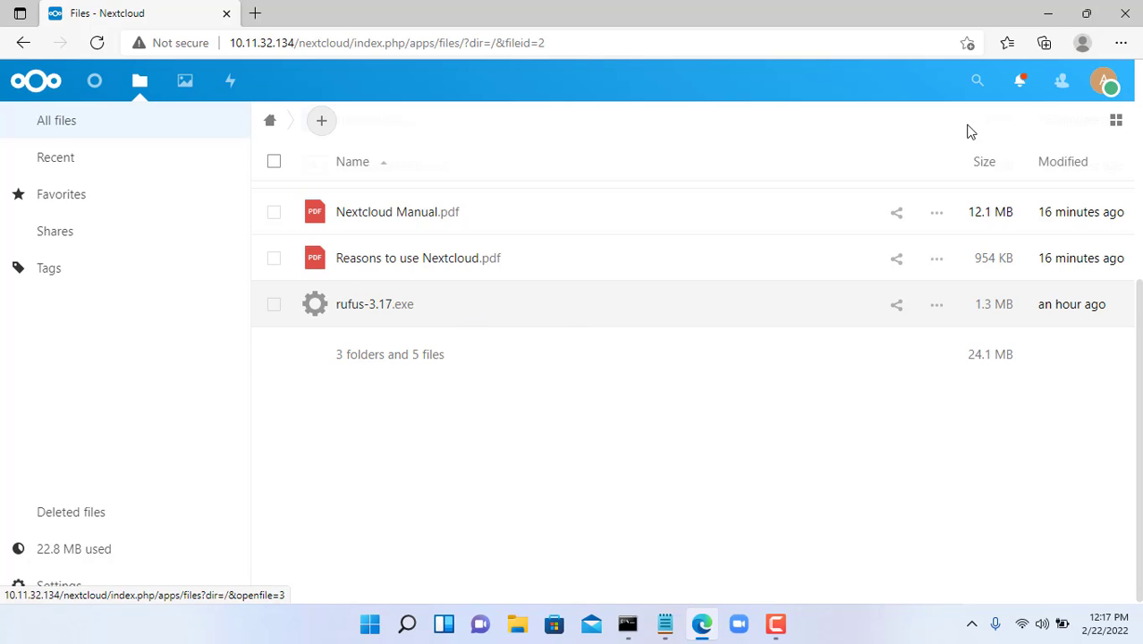
- Minimize Edge and mark the Static IP step in the cloud.txt notes
{"action": "left_click", "coordinate": [1048, 13]}
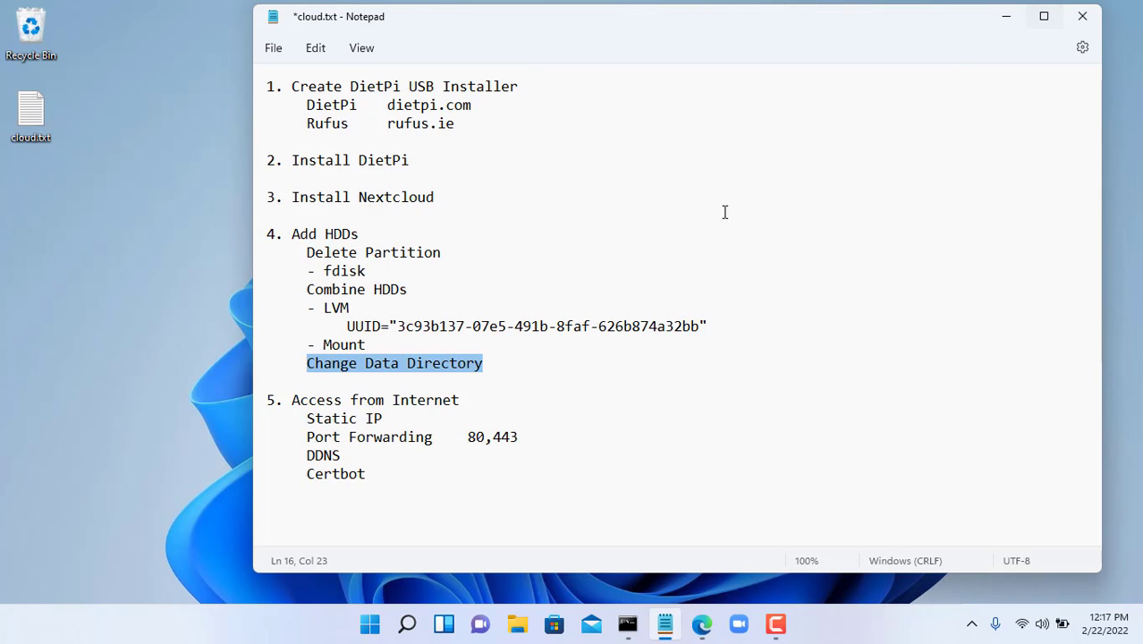
{"action": "left_click_drag", "start_coordinate": [291, 400], "coordinate": [434, 493]}
{"action": "left_click", "coordinate": [319, 417]}
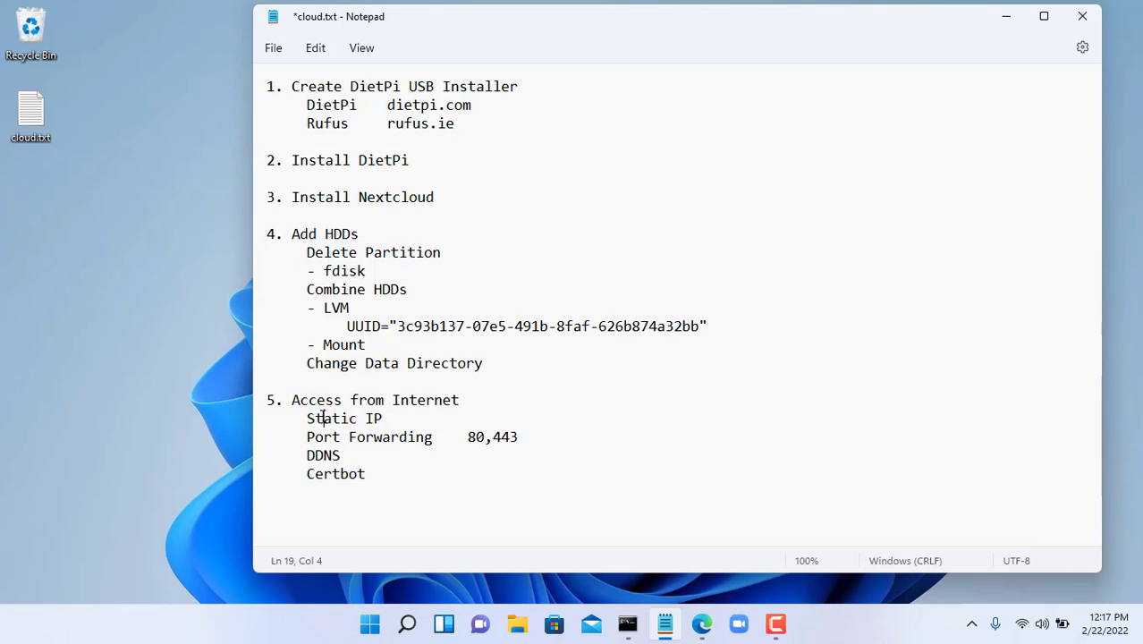
{"action": "left_click_drag", "start_coordinate": [308, 419], "coordinate": [391, 419]}
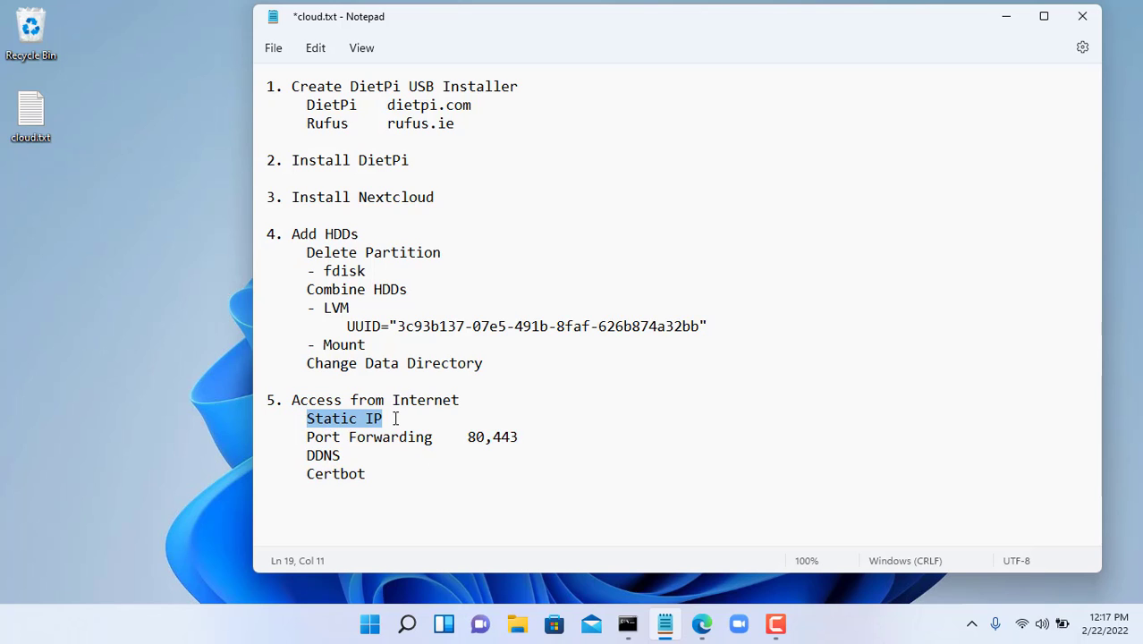
- Clear the SSH terminal and launch dietpi-config
{"action": "left_click", "coordinate": [627, 623]}
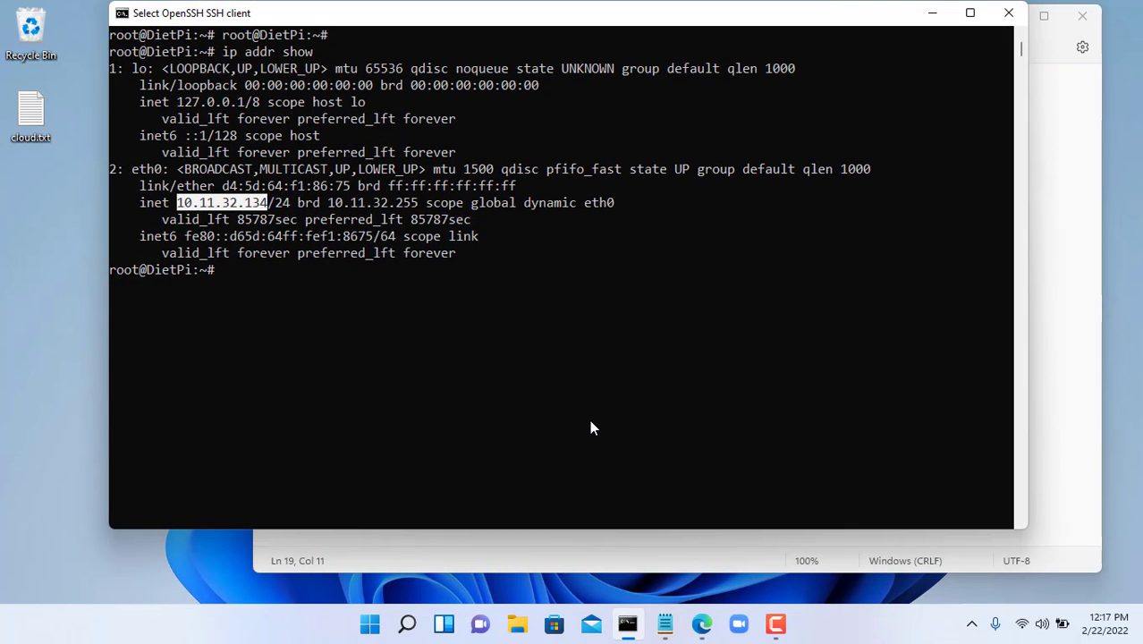
{"action": "type", "text": "clear"}
{"action": "key", "text": "Return"}
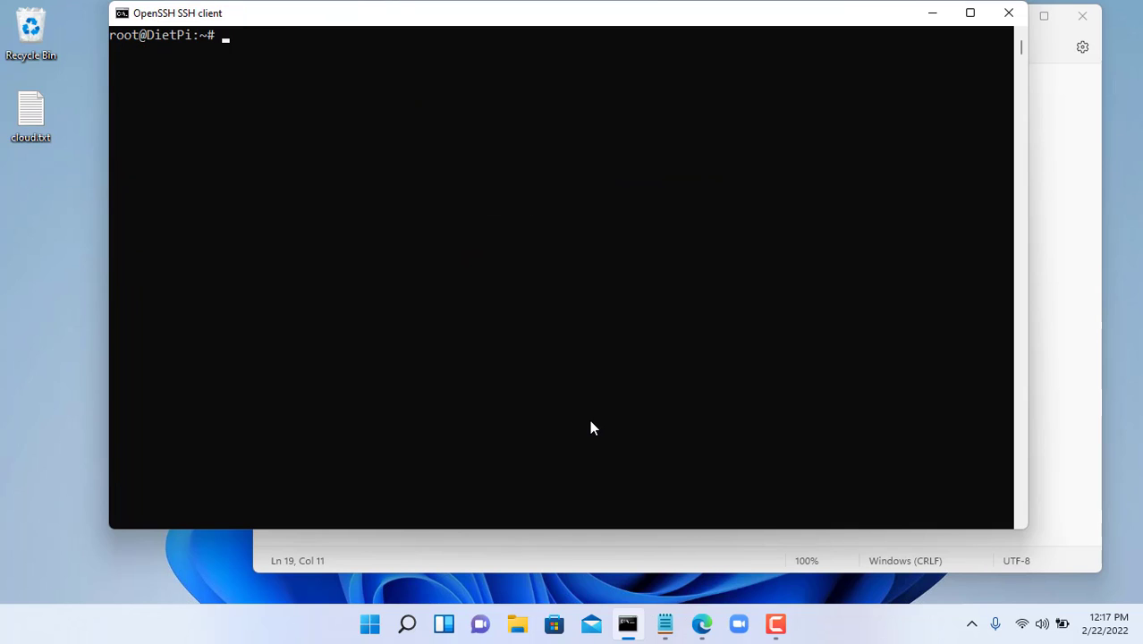
{"action": "type", "text": "dietpi-config"}
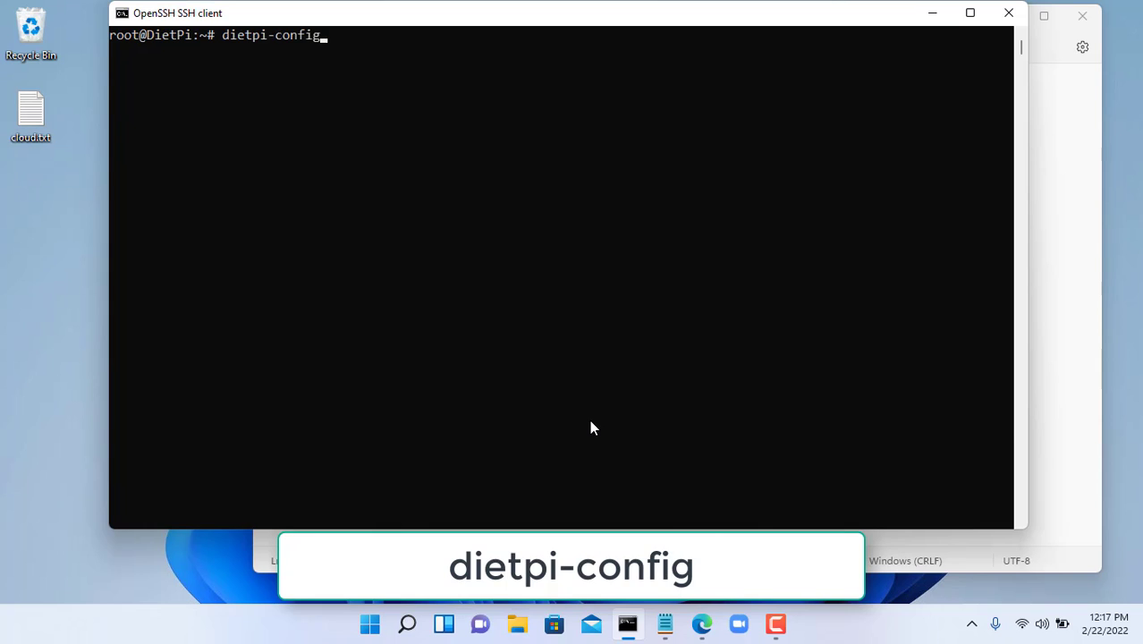
{"action": "key", "text": "Return"}
- Switch the Ethernet adapter to STATIC mode and copy in the current address 10.11.32.134
{"action": "key", "text": "Down"}
{"action": "key", "text": "Down"}
{"action": "key", "text": "Down"}
{"action": "key", "text": "Down"}
{"action": "key", "text": "Down"}
{"action": "key", "text": "Down"}
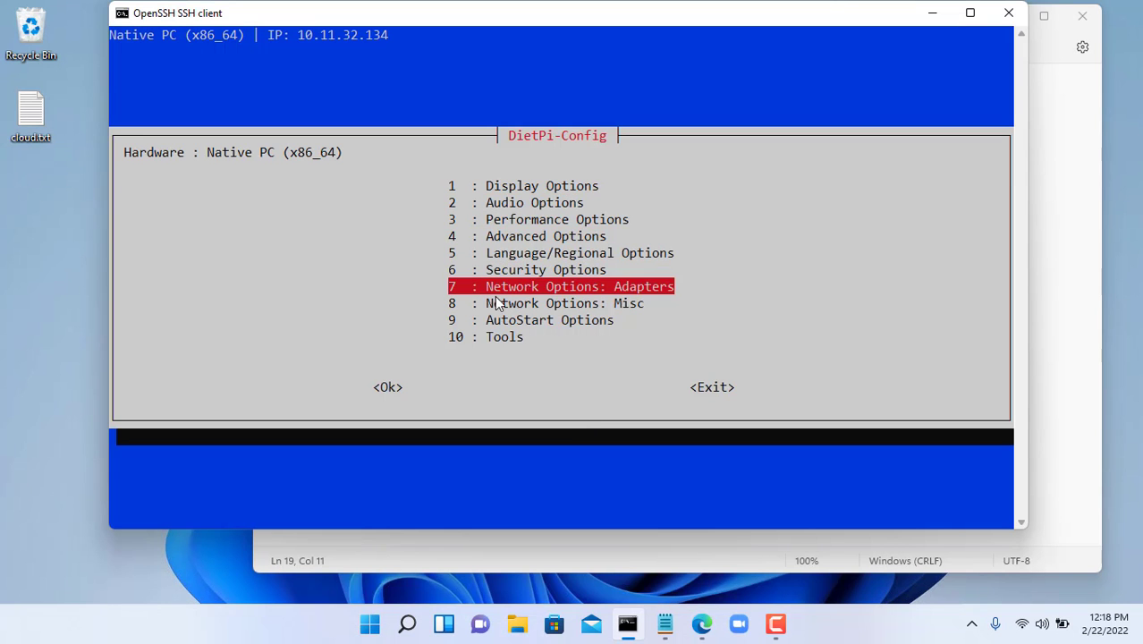
{"action": "key", "text": "Return"}
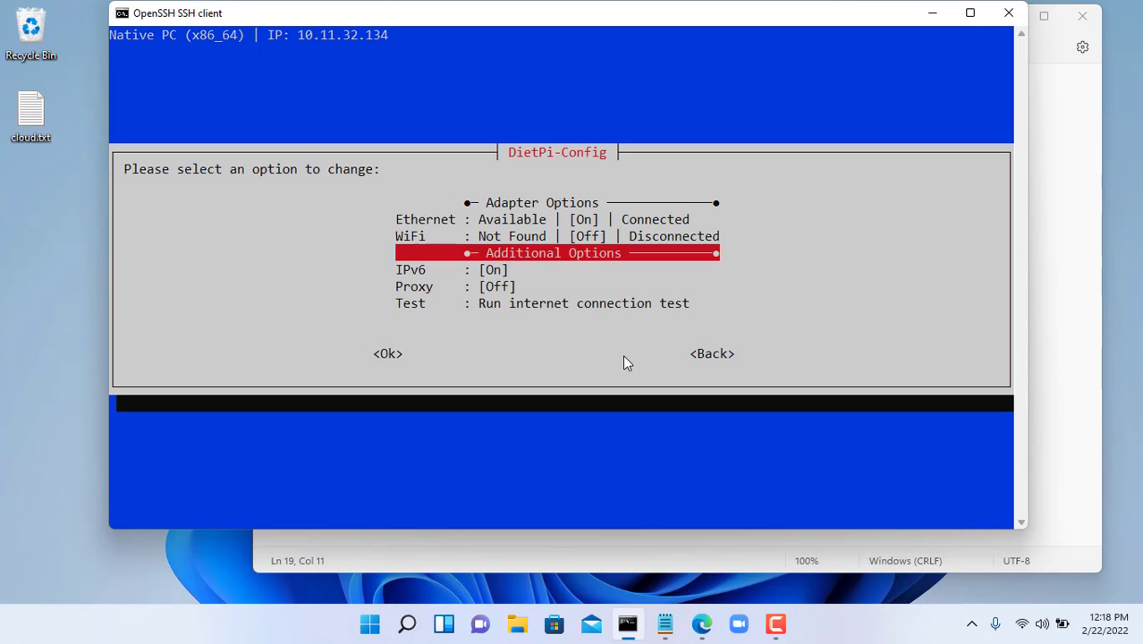
{"action": "key", "text": "Up"}
{"action": "key", "text": "Up"}
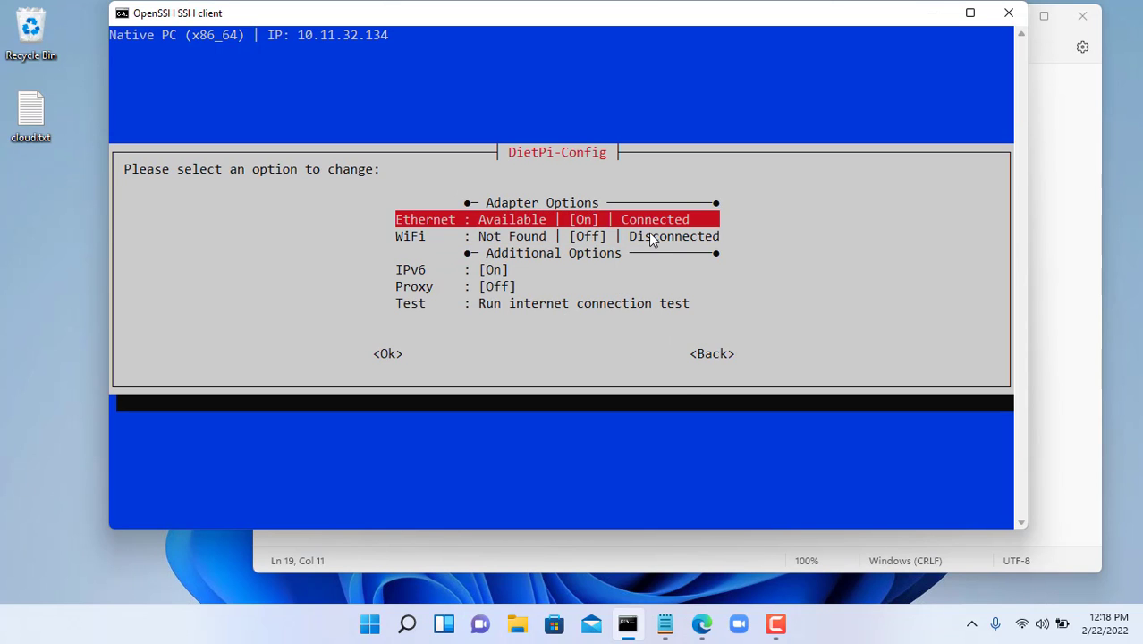
{"action": "key", "text": "Return"}
{"action": "key", "text": "Up"}
{"action": "key", "text": "Up"}
{"action": "key", "text": "Up"}
{"action": "key", "text": "Up"}
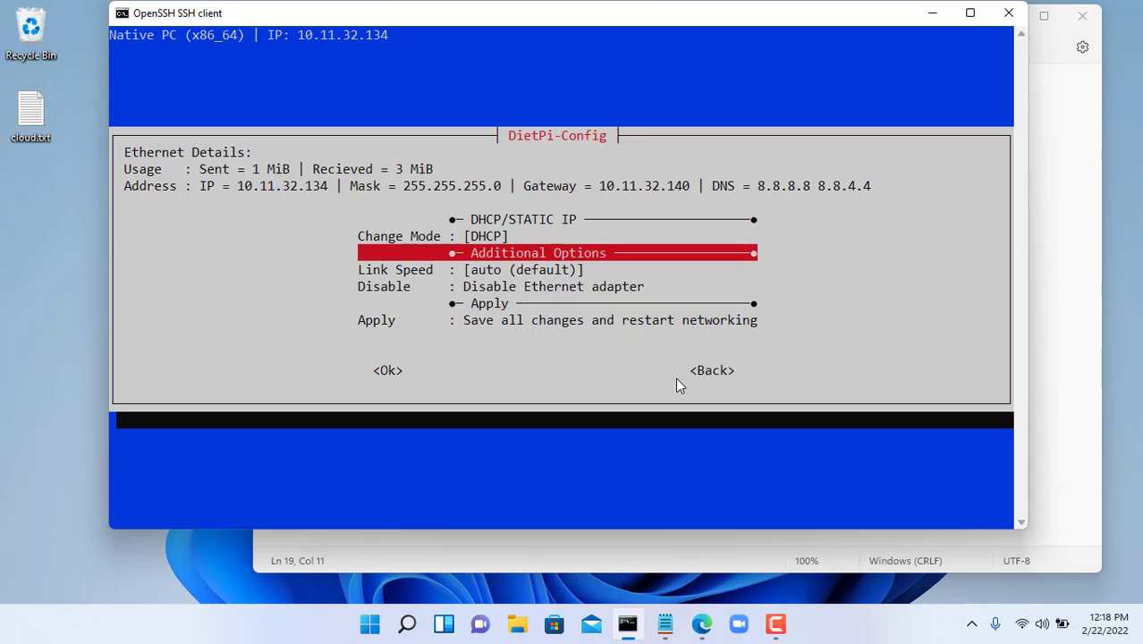
{"action": "key", "text": "Return"}
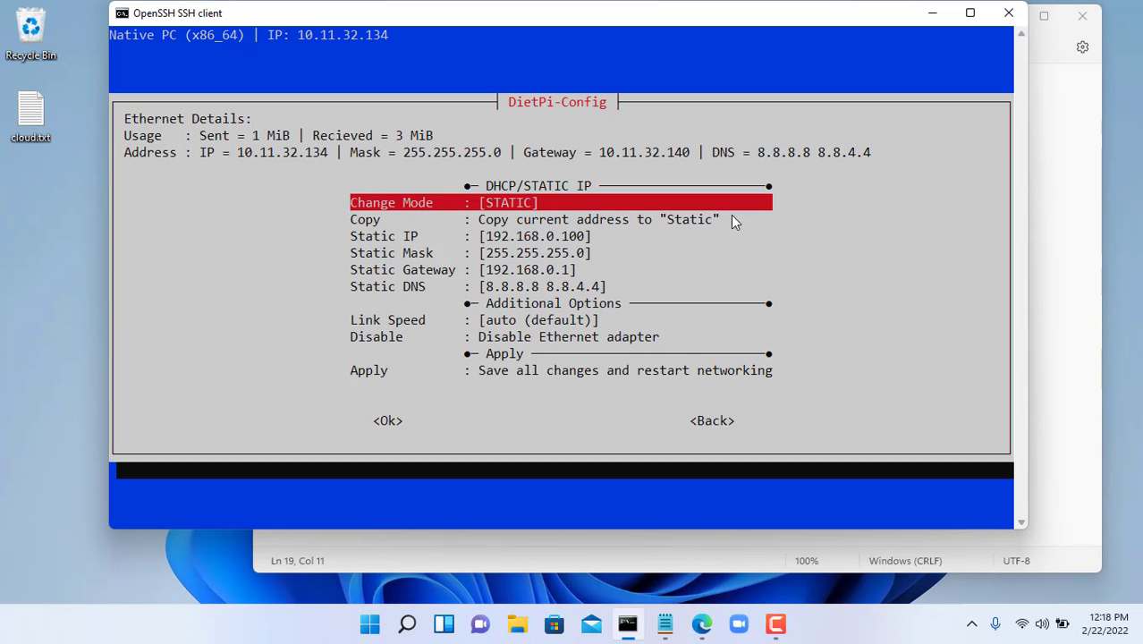
{"action": "left_click_drag", "start_coordinate": [481, 222], "coordinate": [718, 227]}
{"action": "key", "text": "ctrl+c"}
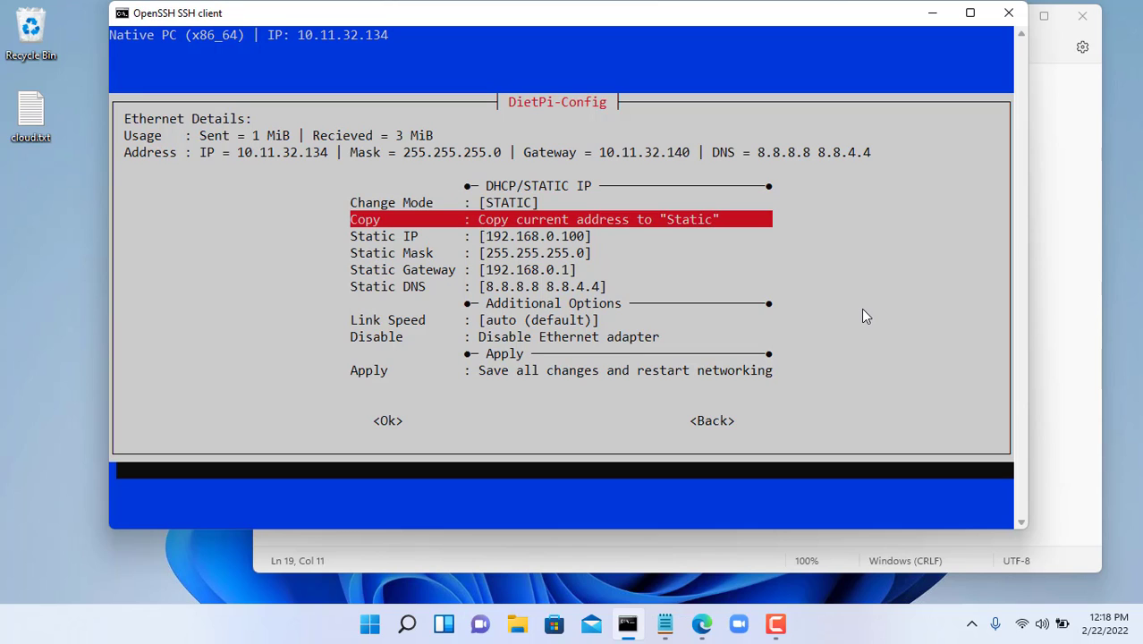
{"action": "key", "text": "Return"}
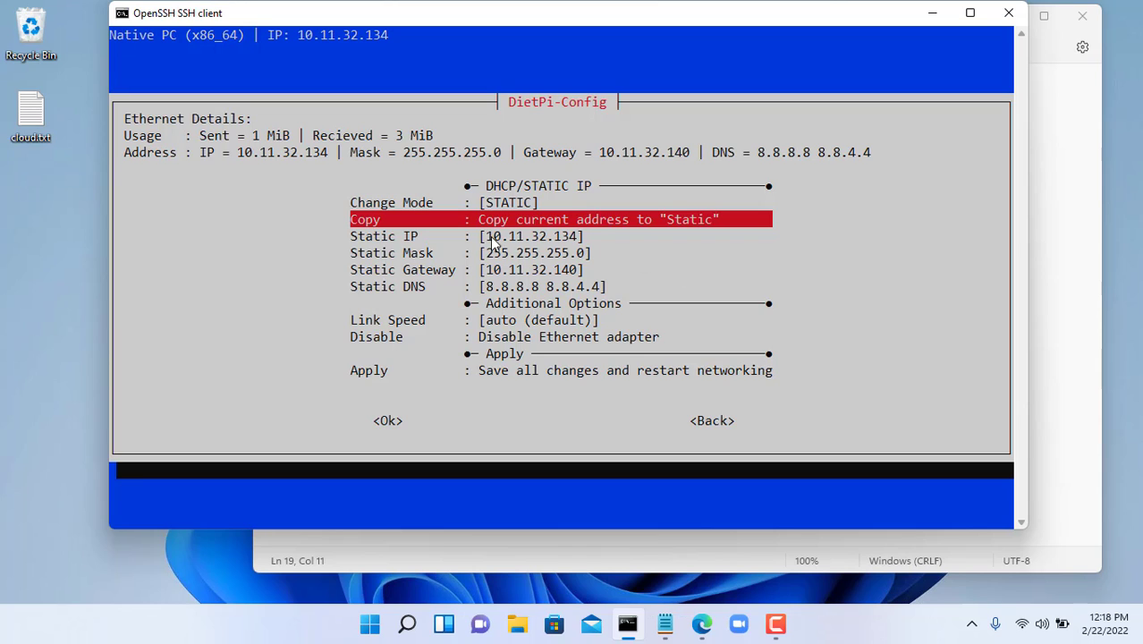
{"action": "left_click_drag", "start_coordinate": [480, 236], "coordinate": [583, 237]}
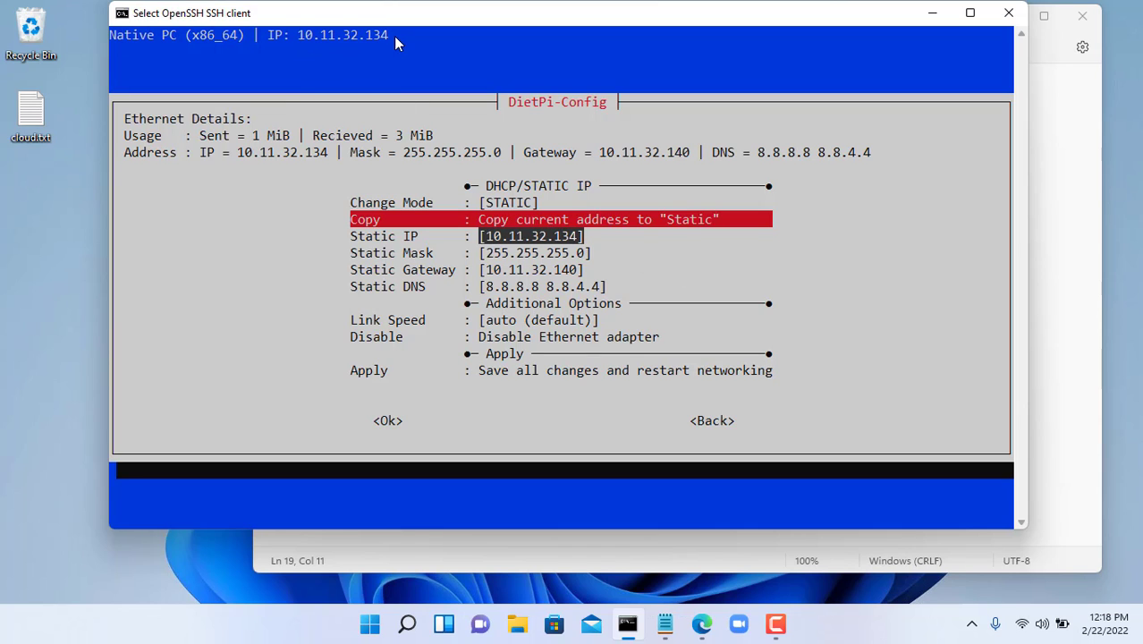
{"action": "left_click_drag", "start_coordinate": [395, 36], "coordinate": [322, 41]}
- Apply the static network settings, skip the WiFi purge, acknowledge the reboot notice, and exit
{"action": "key", "text": "Return"}
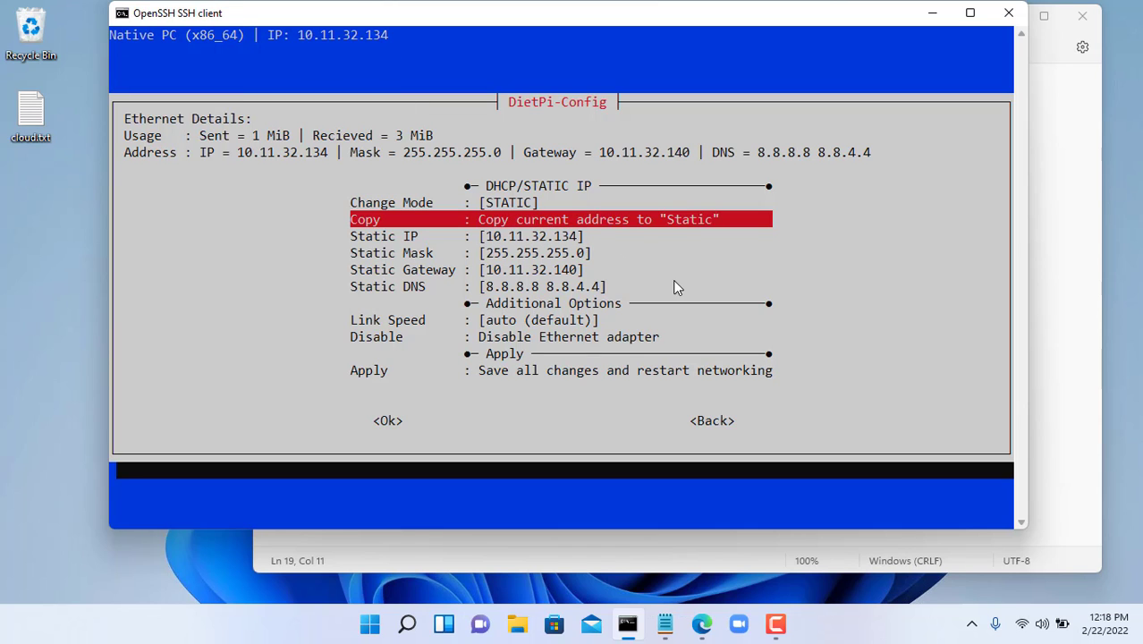
{"action": "key", "text": "Down"}
{"action": "key", "text": "Down"}
{"action": "key", "text": "Down"}
{"action": "key", "text": "Down"}
{"action": "key", "text": "Down"}
{"action": "key", "text": "Down"}
{"action": "key", "text": "Down"}
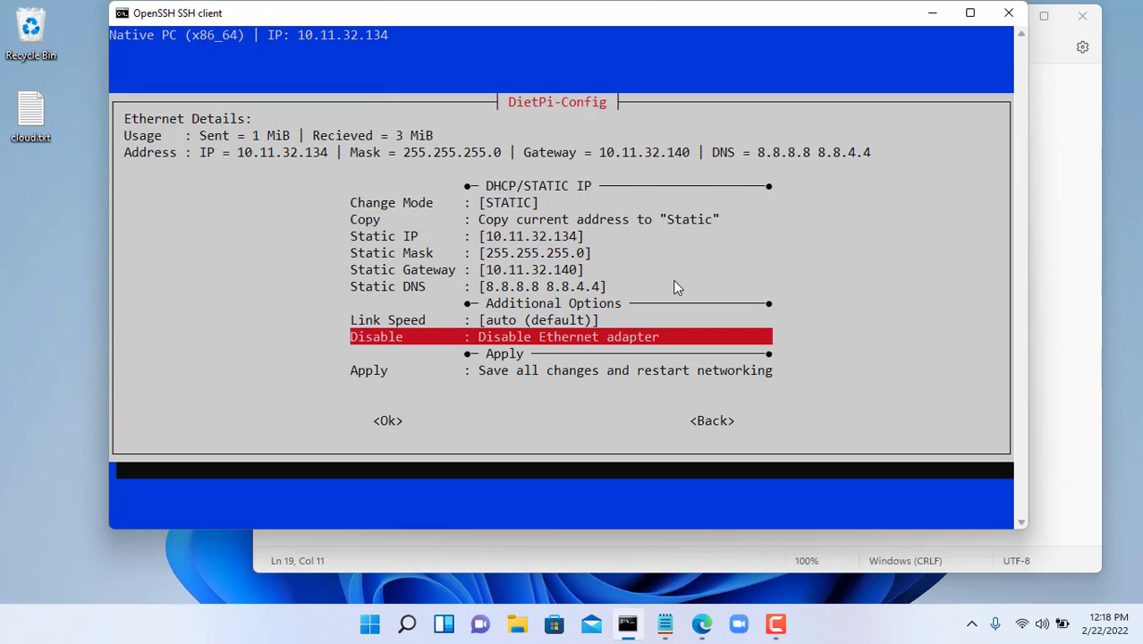
{"action": "key", "text": "Return"}
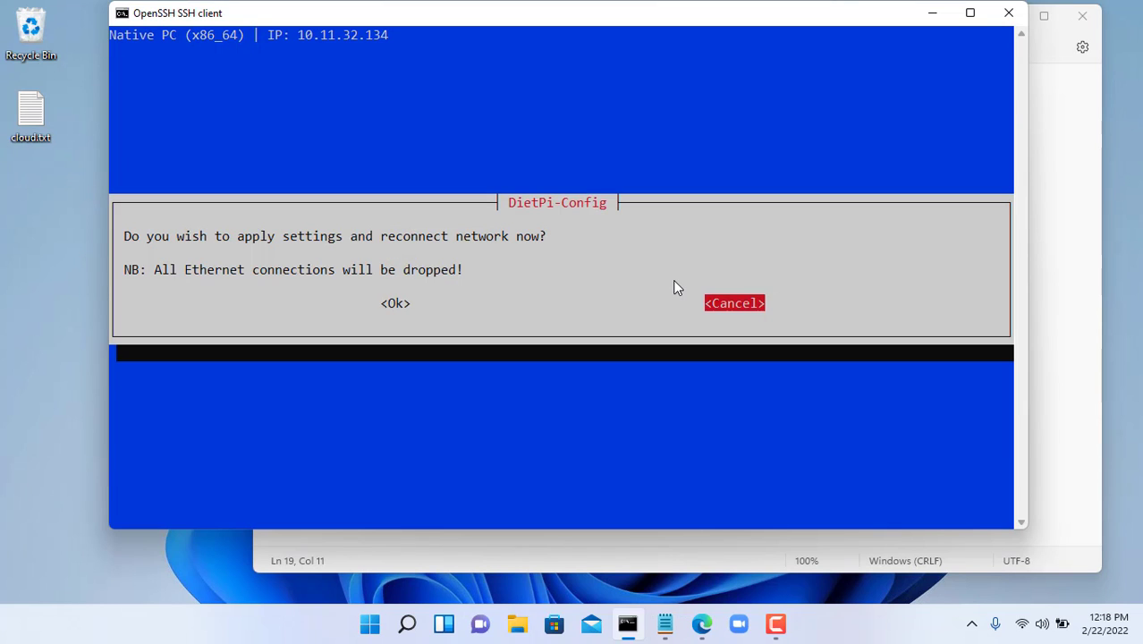
{"action": "key", "text": "Left"}
{"action": "key", "text": "Return"}
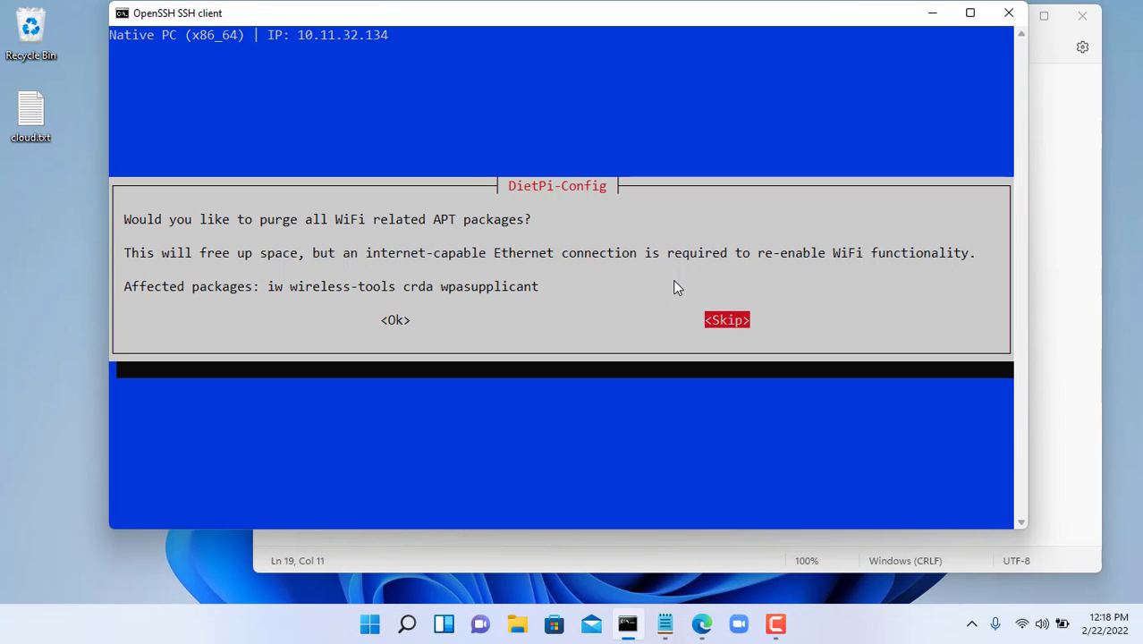
{"action": "key", "text": "Return"}
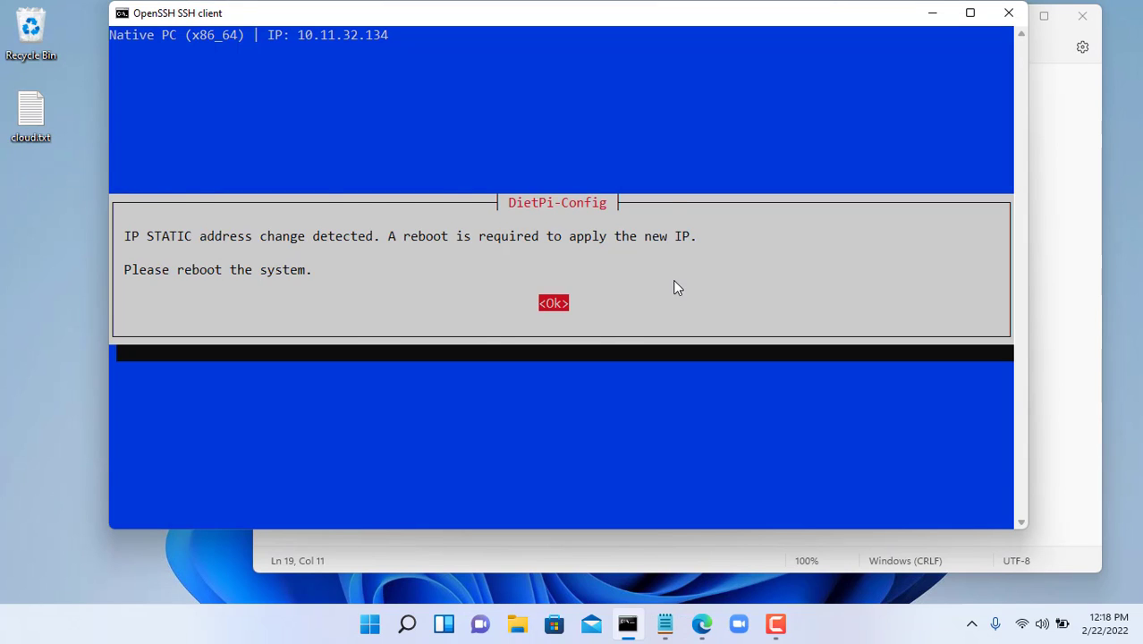
{"action": "key", "text": "Return"}
{"action": "key", "text": "Tab"}
{"action": "key", "text": "Tab"}
{"action": "key", "text": "Return"}
{"action": "key", "text": "Tab"}
{"action": "key", "text": "Tab"}
{"action": "key", "text": "Return"}
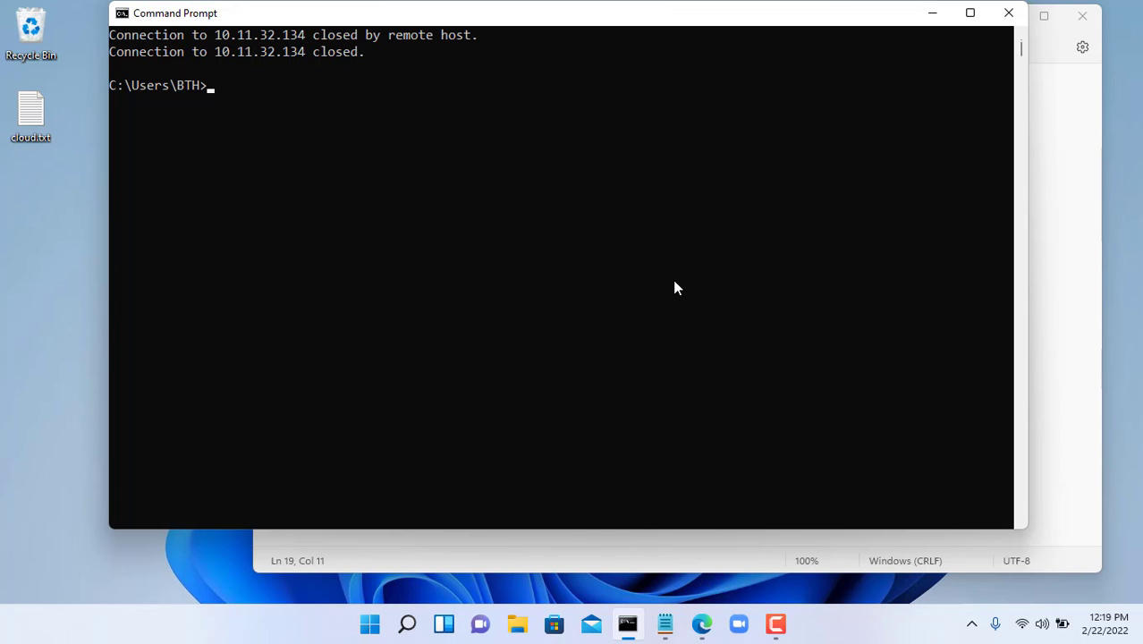
- Paste 10.11.32.134 after the Static IP line in cloud.txt, then return to the browser
{"action": "left_click", "coordinate": [1078, 402]}
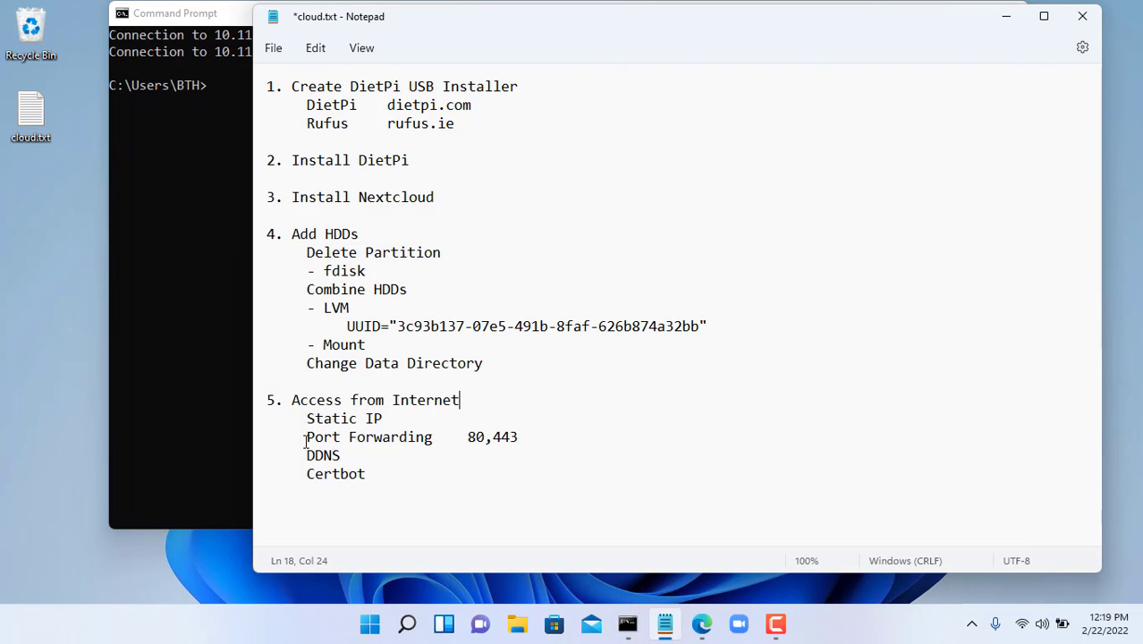
{"action": "left_click_drag", "start_coordinate": [305, 438], "coordinate": [540, 436]}
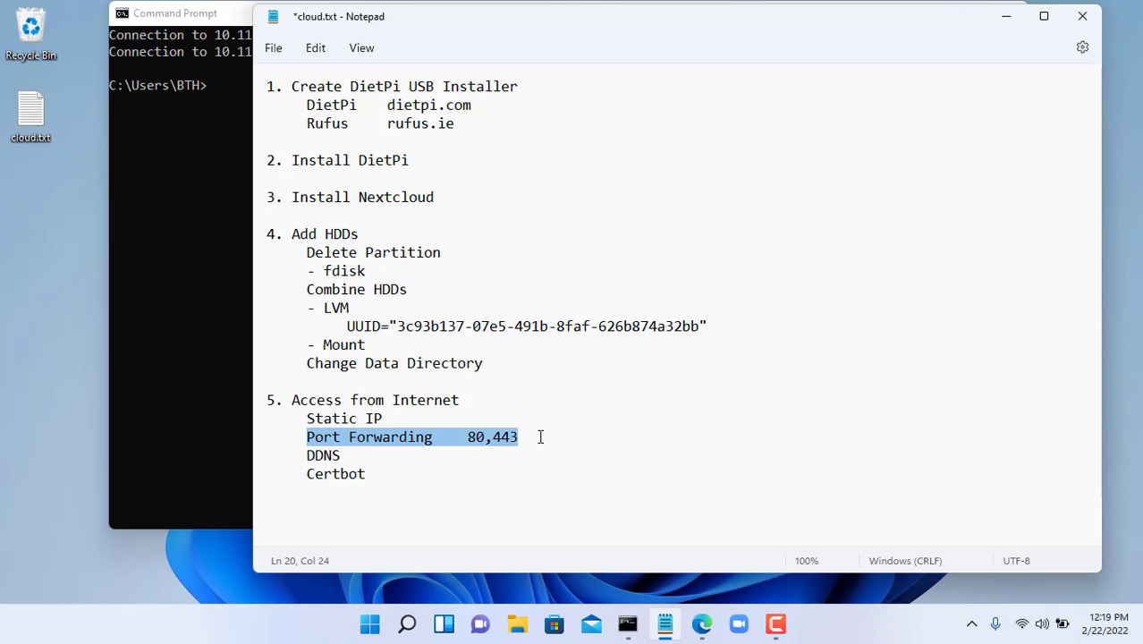
{"action": "left_click", "coordinate": [184, 340]}
{"action": "left_click", "coordinate": [933, 14]}
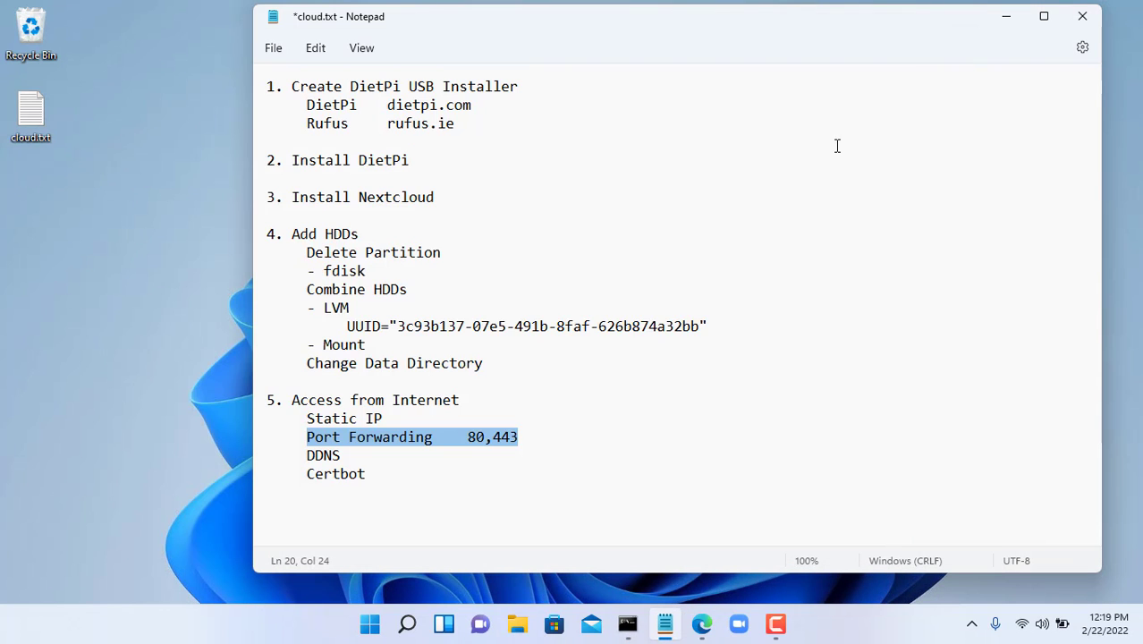
{"action": "left_click", "coordinate": [465, 410]}
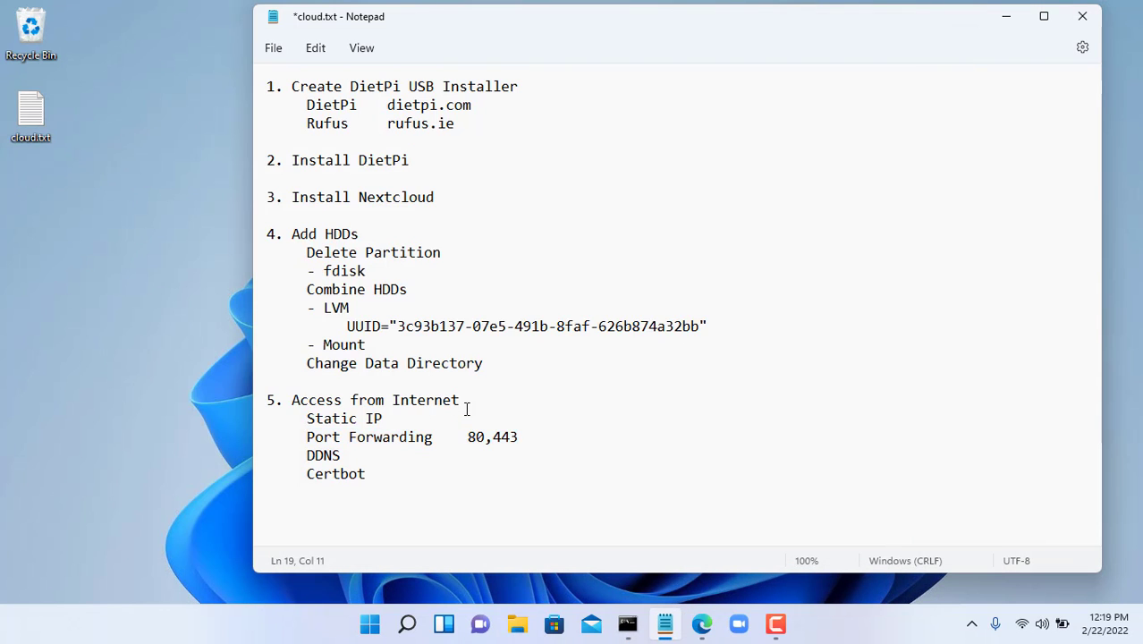
{"action": "key", "text": "Tab"}
{"action": "key", "text": "ctrl+v"}
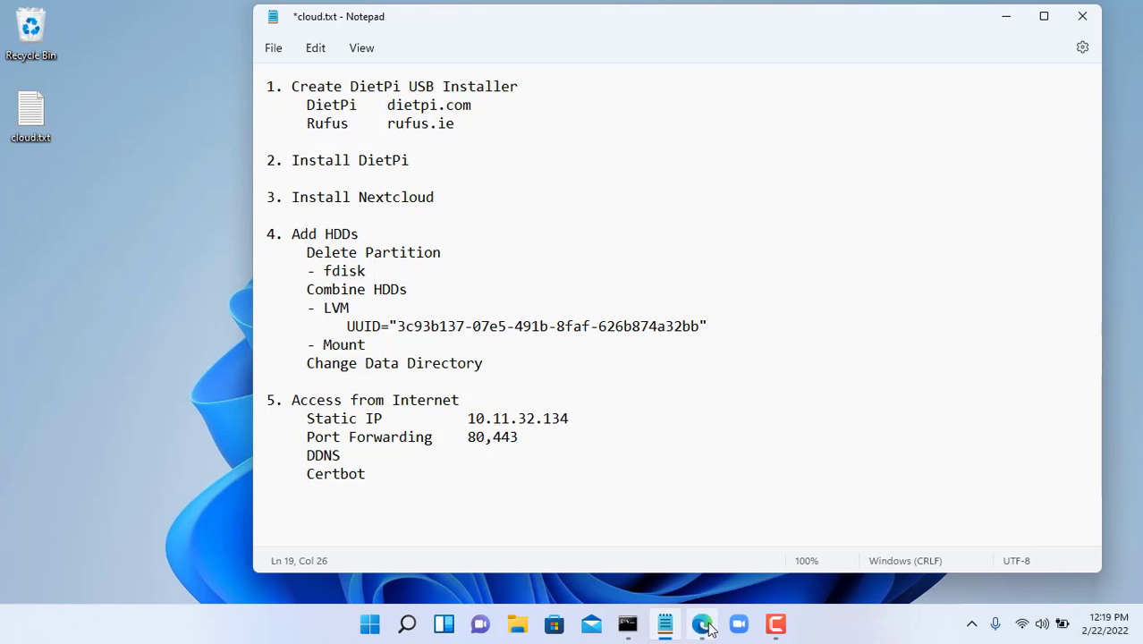
{"action": "left_click", "coordinate": [701, 623]}
- Open the Vigor router admin at 10.11.32.140:8080 and go to NAT > Port Redirection
{"action": "left_click", "coordinate": [255, 13]}
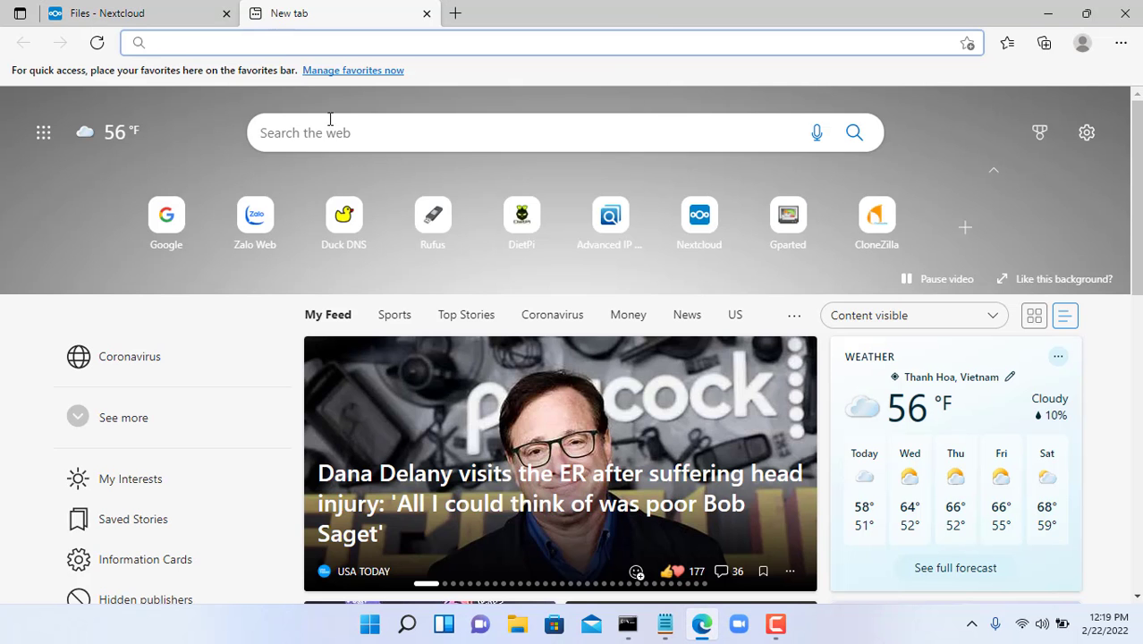
{"action": "type", "text": "10.11.32.140:8080"}
{"action": "key", "text": "Return"}
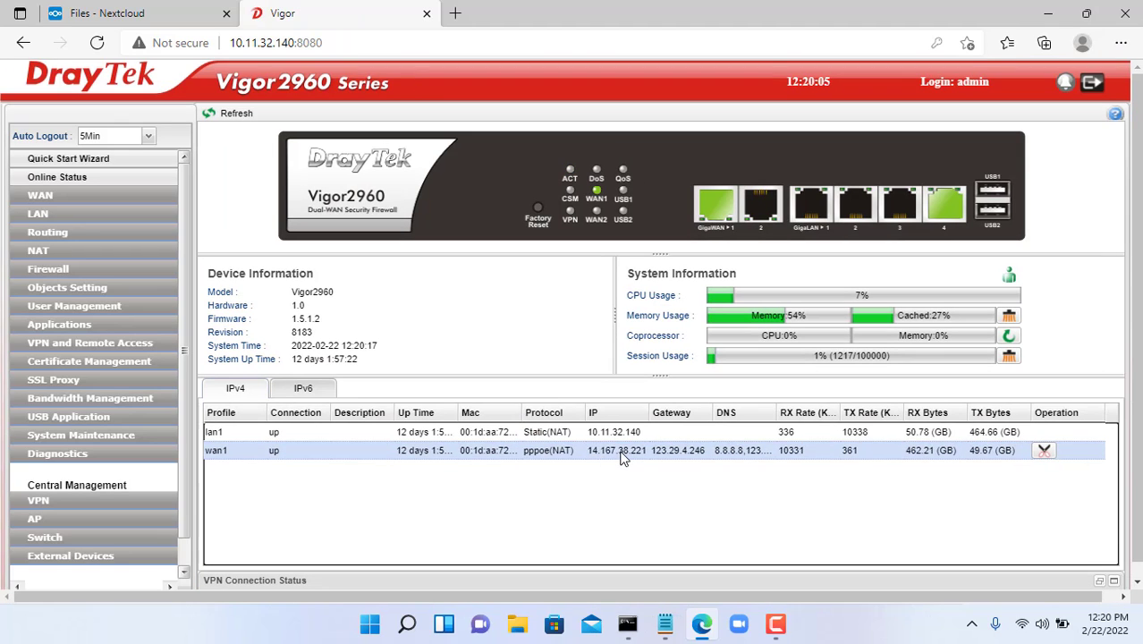
{"action": "left_click", "coordinate": [67, 246]}
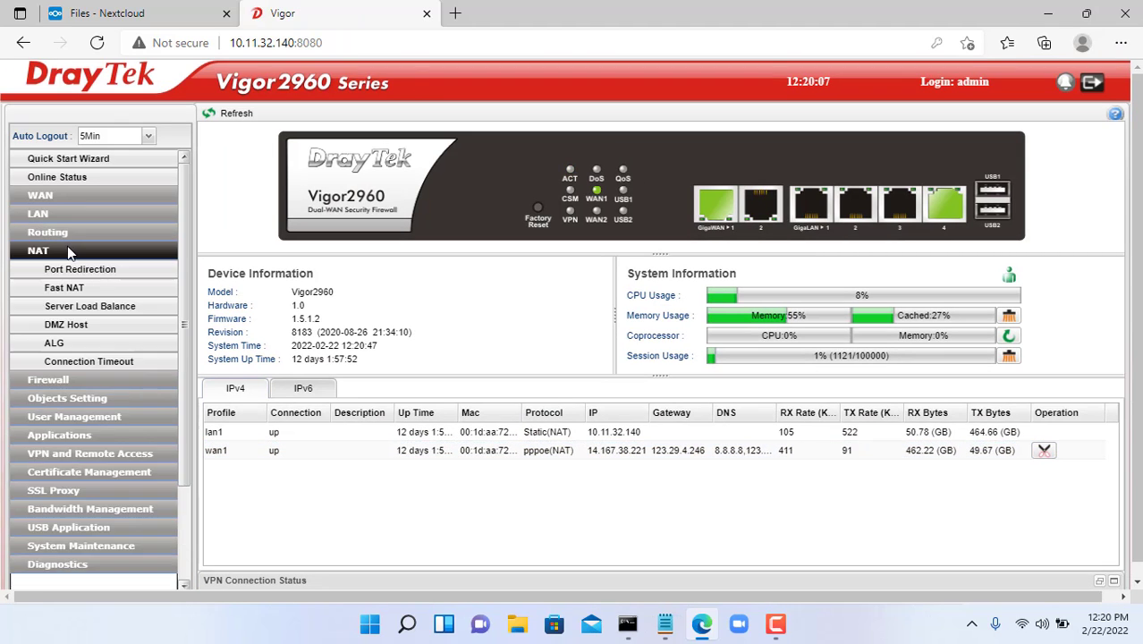
{"action": "left_click", "coordinate": [82, 267]}
- Add and apply an enabled port 80 redirection rule to private IP 10.11.32.134
{"action": "left_click", "coordinate": [238, 166]}
{"action": "left_click", "coordinate": [441, 108]}
{"action": "type", "text": "r"}
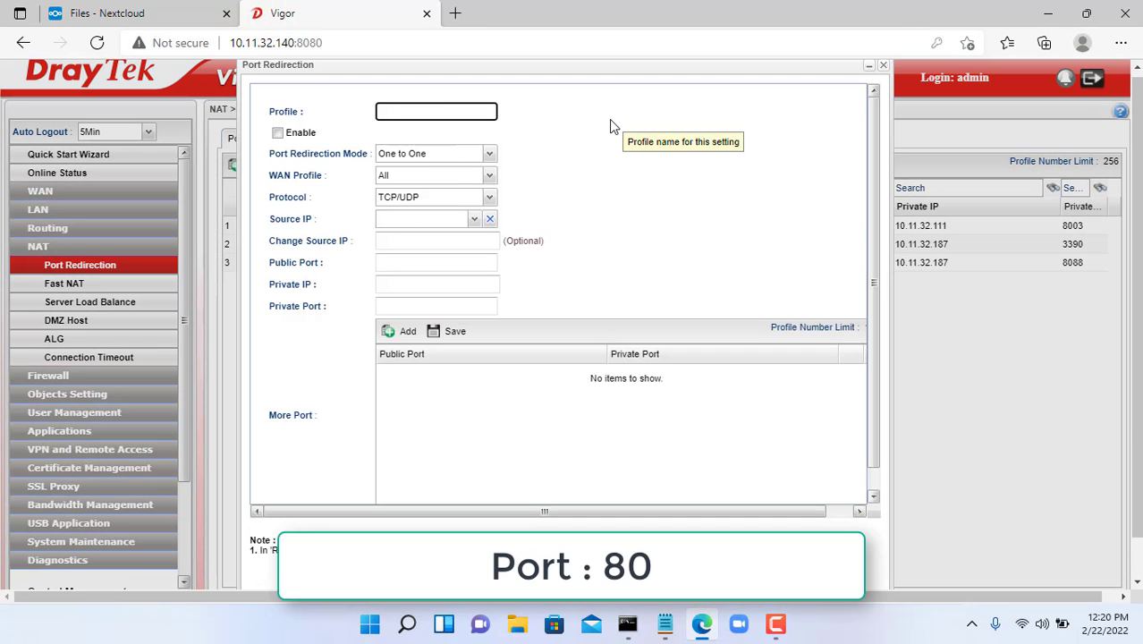
{"action": "type", "text": "c80"}
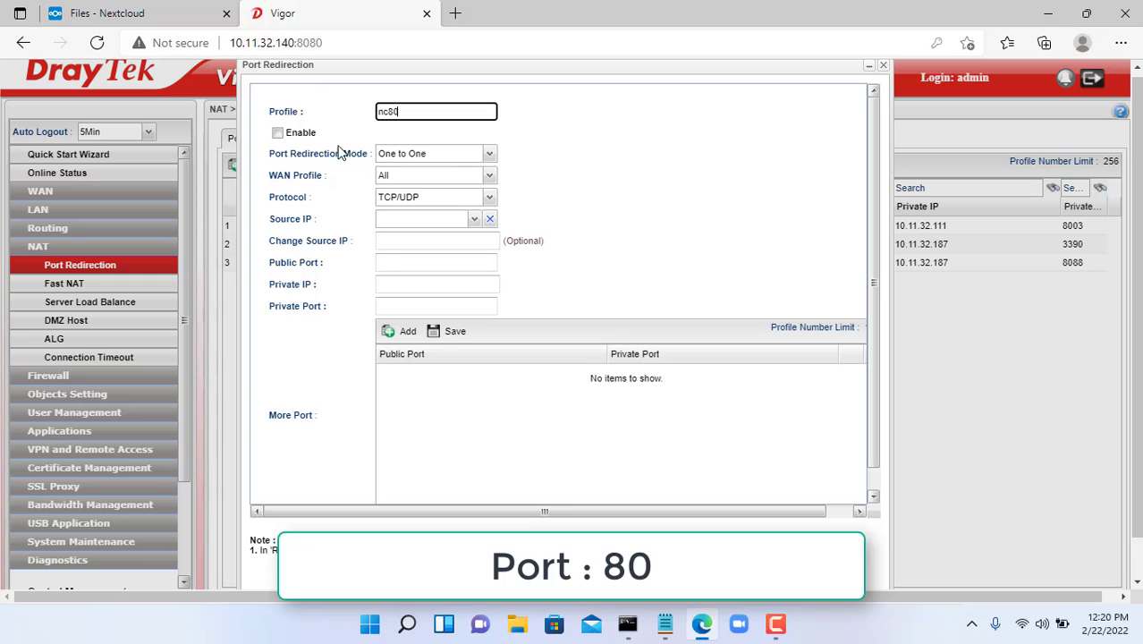
{"action": "left_click", "coordinate": [310, 135]}
{"action": "left_click", "coordinate": [410, 261]}
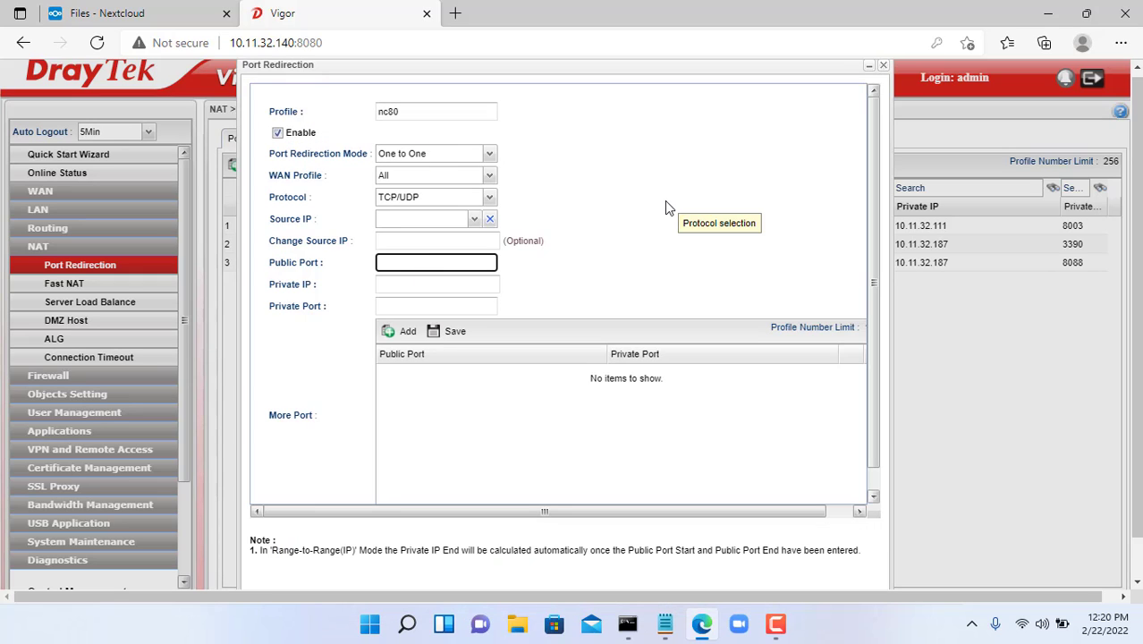
{"action": "key", "text": "Tab"}
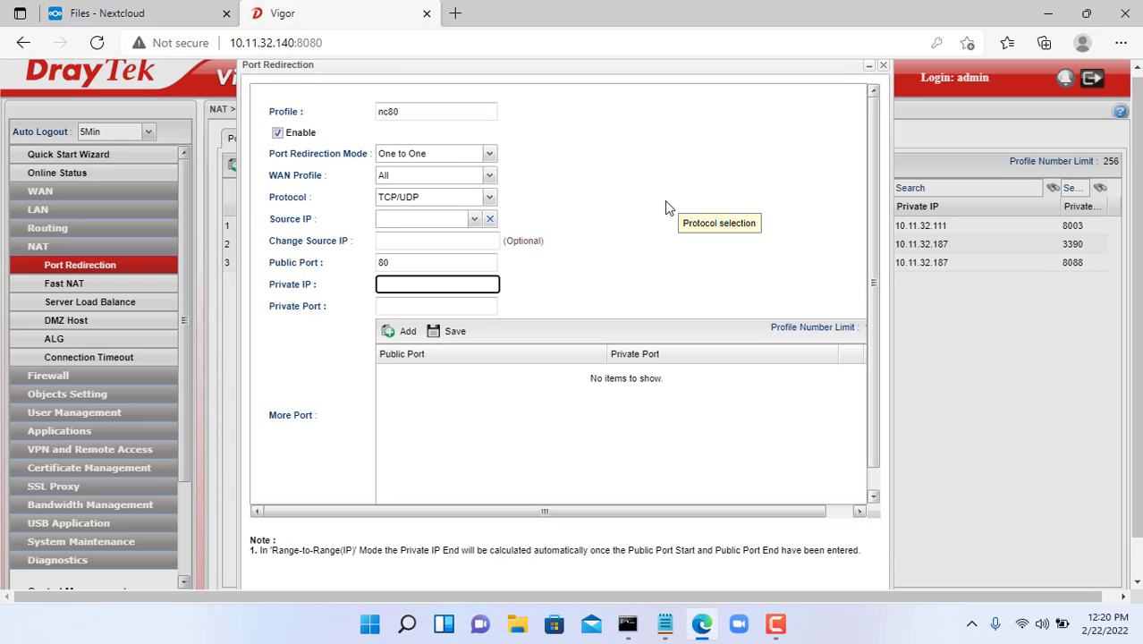
{"action": "key", "text": "alt+Tab"}
{"action": "left_click_drag", "start_coordinate": [470, 418], "coordinate": [592, 416]}
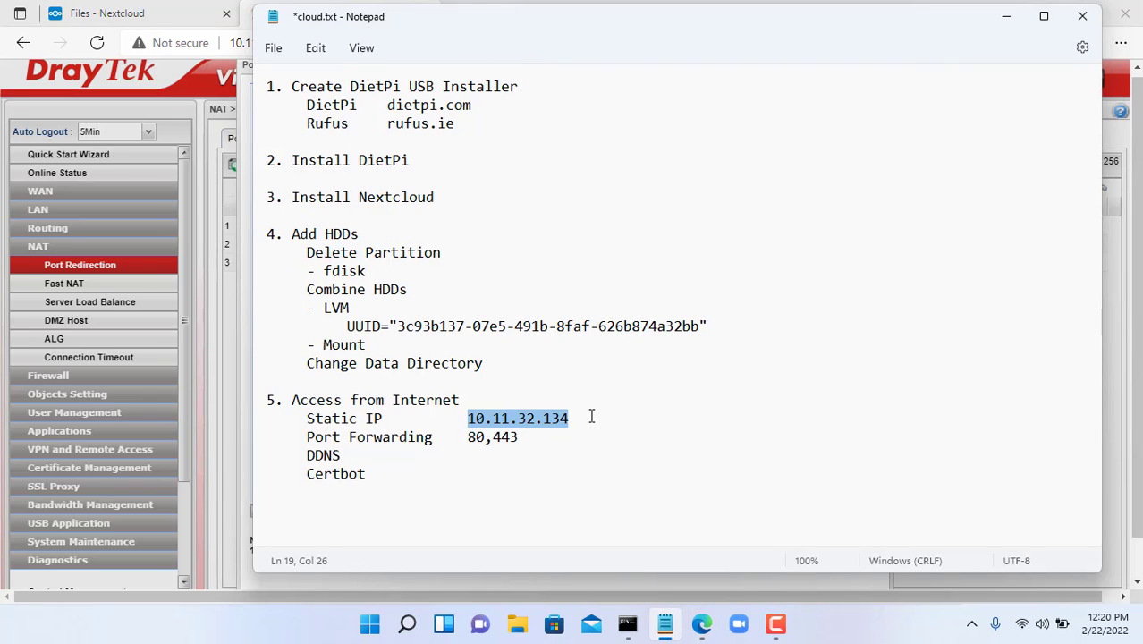
{"action": "left_click", "coordinate": [1005, 16]}
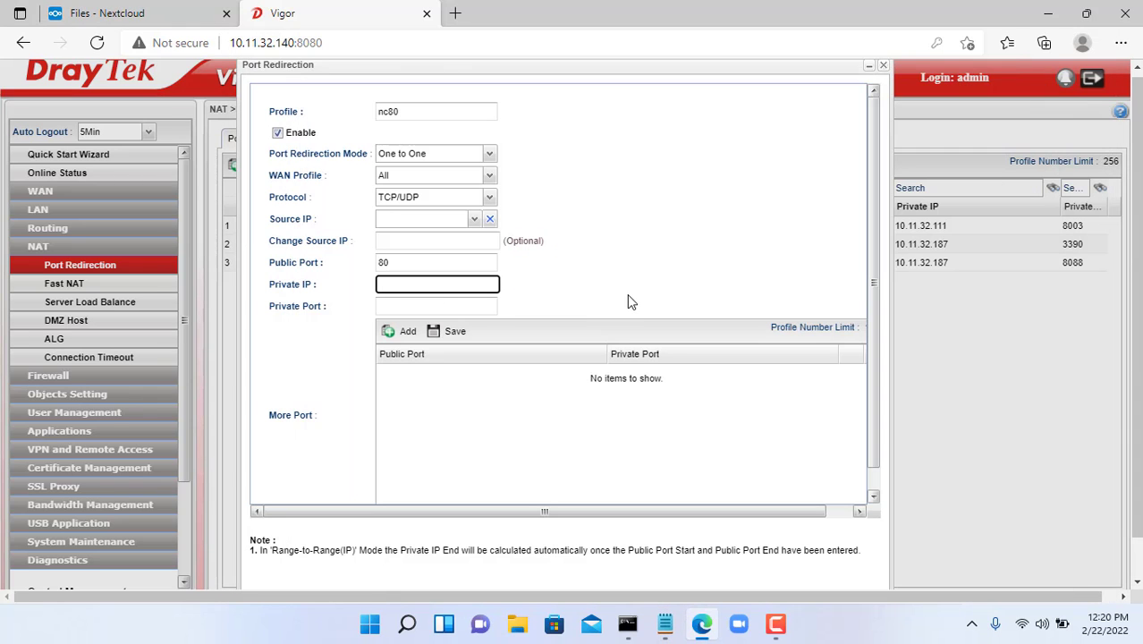
{"action": "type", "text": "10.11.32.134"}
{"action": "key", "text": "Tab"}
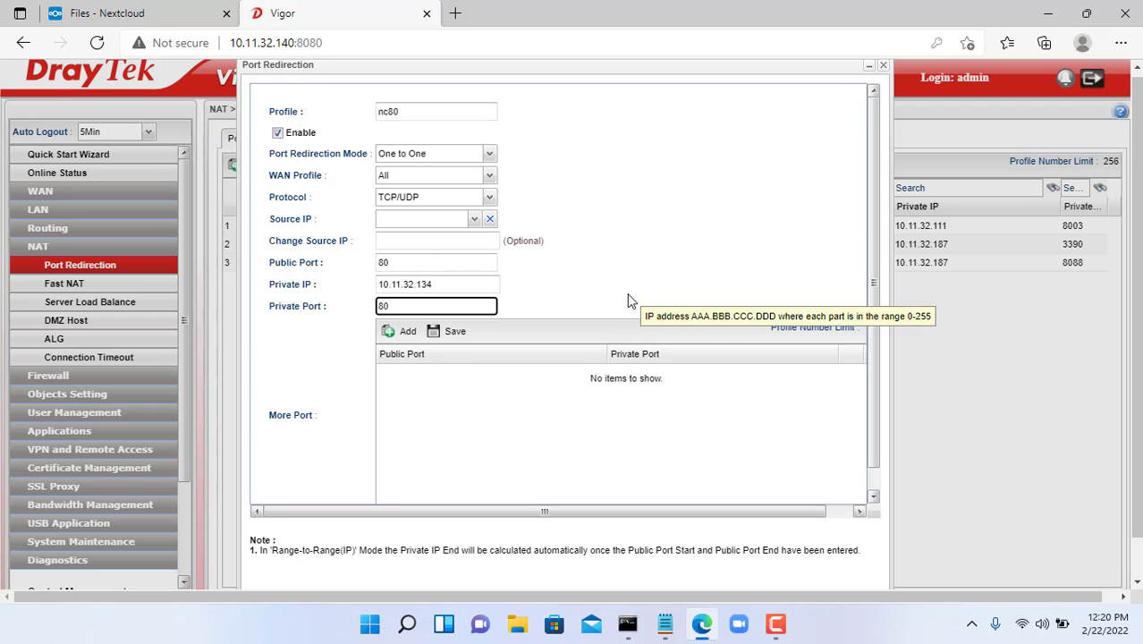
{"action": "scroll", "coordinate": [752, 416], "scroll_direction": "down", "scroll_amount": 2}
{"action": "left_click", "coordinate": [783, 572]}
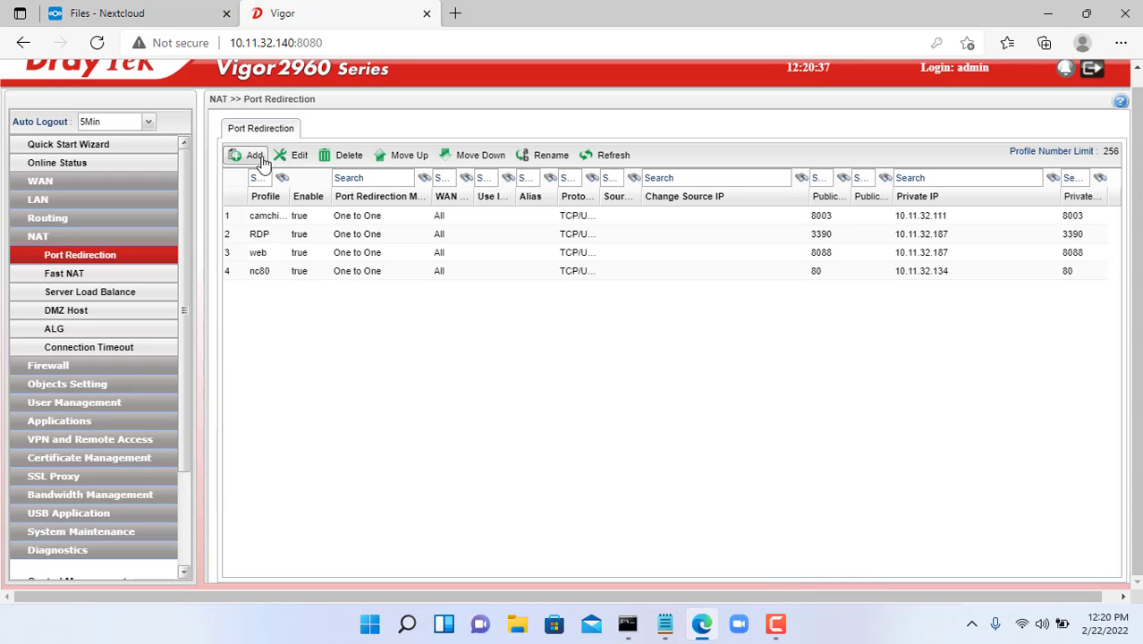
- Add the nc443 rule forwarding port 443 to 10.11.32.134, then view Online Status
{"action": "left_click", "coordinate": [255, 155]}
{"action": "left_click", "coordinate": [452, 102]}
{"action": "type", "text": "nc443"}
{"action": "left_click", "coordinate": [278, 123]}
{"action": "left_click", "coordinate": [429, 233]}
{"action": "left_click", "coordinate": [430, 253]}
{"action": "type", "text": "443"}
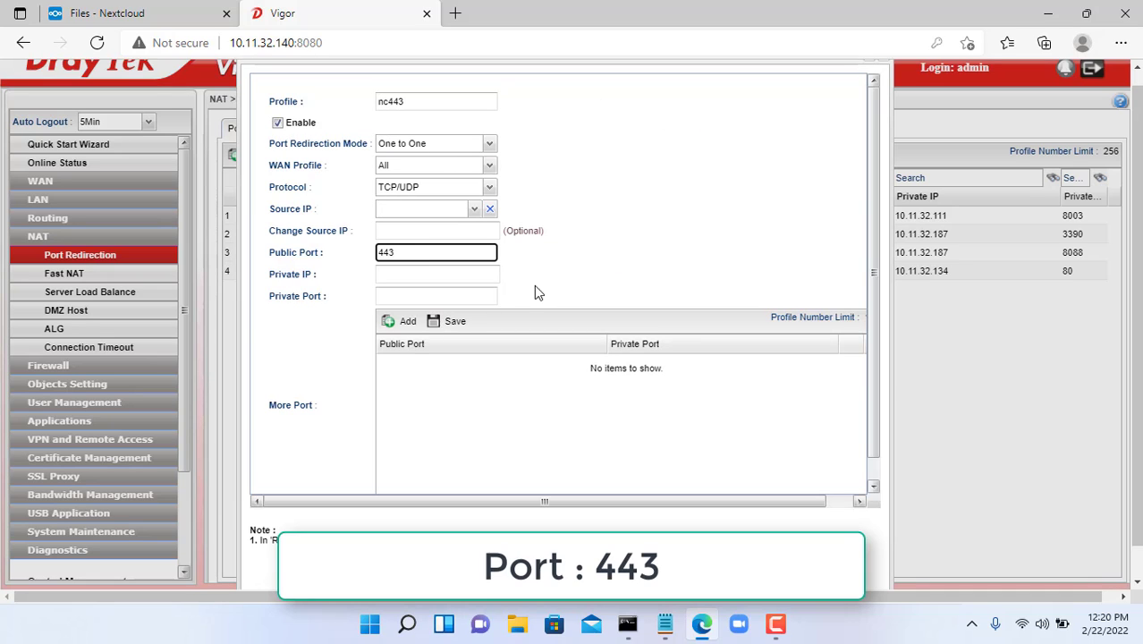
{"action": "left_click", "coordinate": [489, 294]}
{"action": "type", "text": "443"}
{"action": "left_click", "coordinate": [481, 275]}
{"action": "type", "text": "10.11.32.134"}
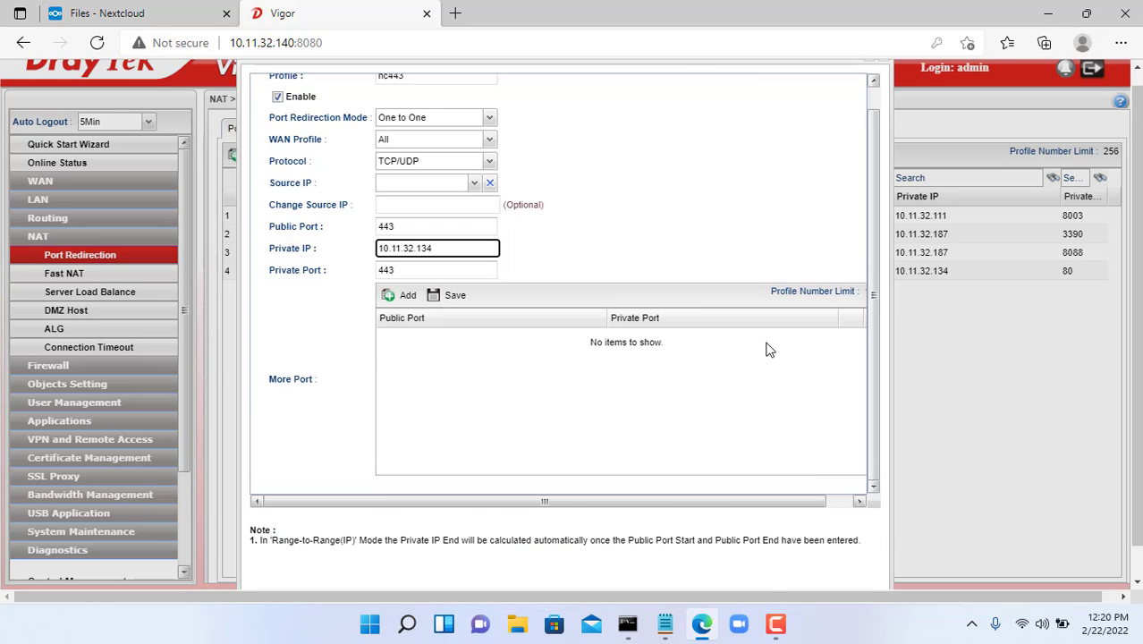
{"action": "scroll", "coordinate": [766, 347], "scroll_direction": "down", "scroll_amount": 1}
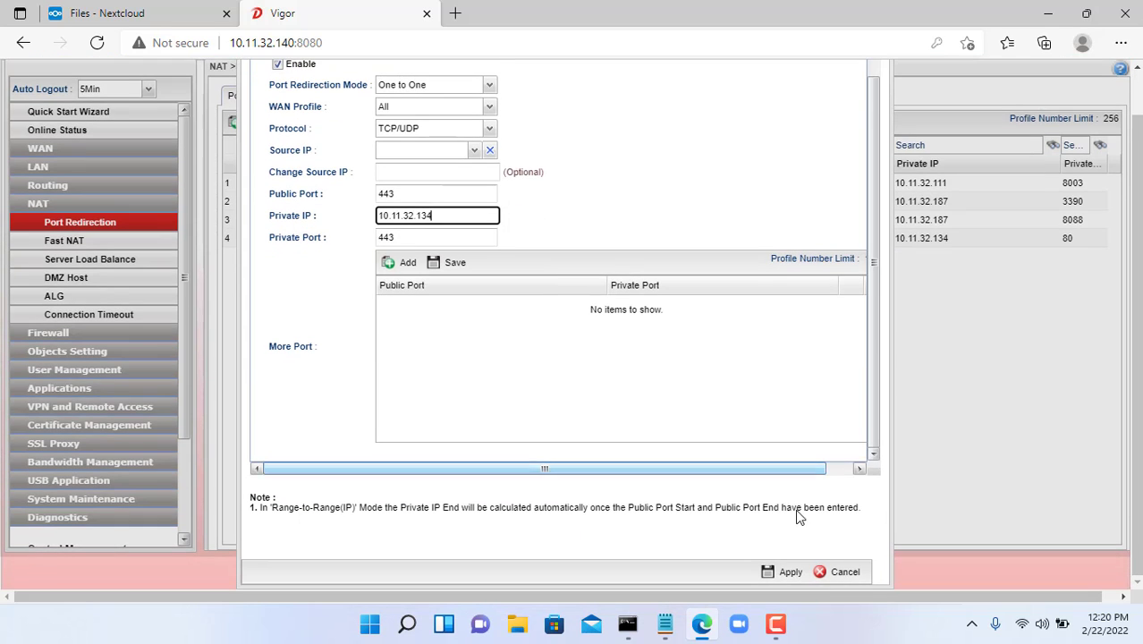
{"action": "left_click", "coordinate": [789, 573]}
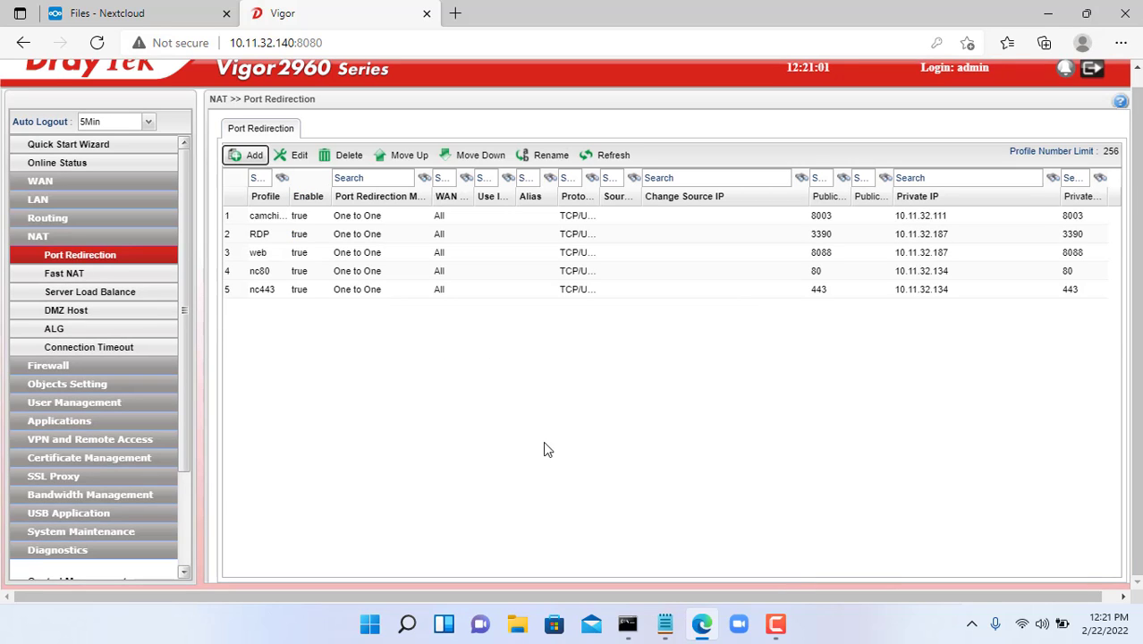
{"action": "left_click", "coordinate": [268, 272]}
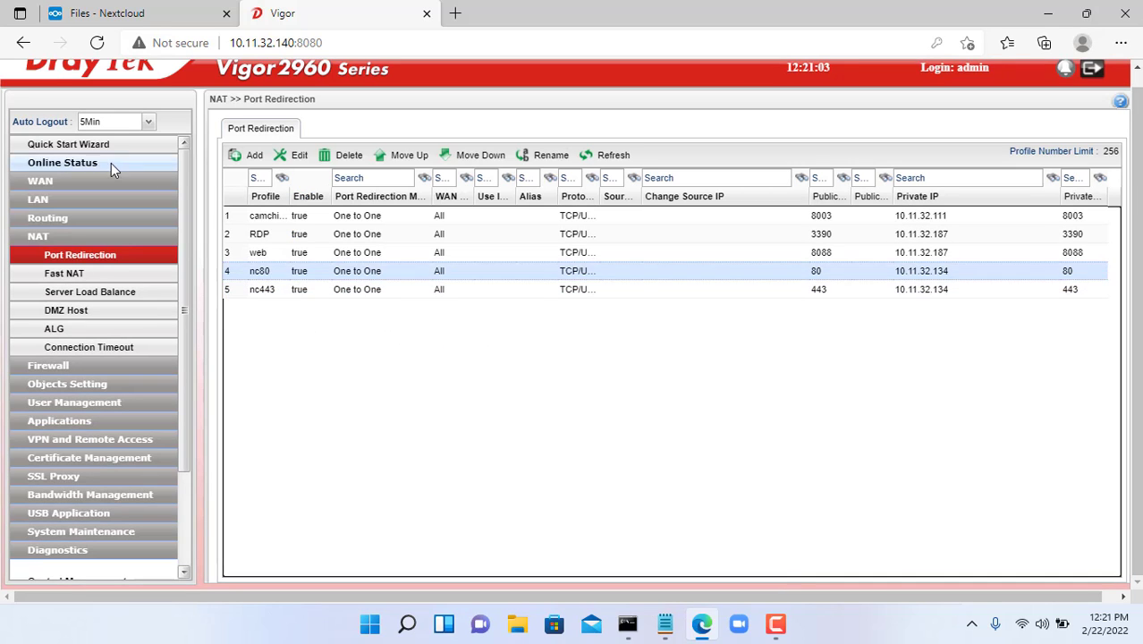
{"action": "left_click", "coordinate": [86, 164]}
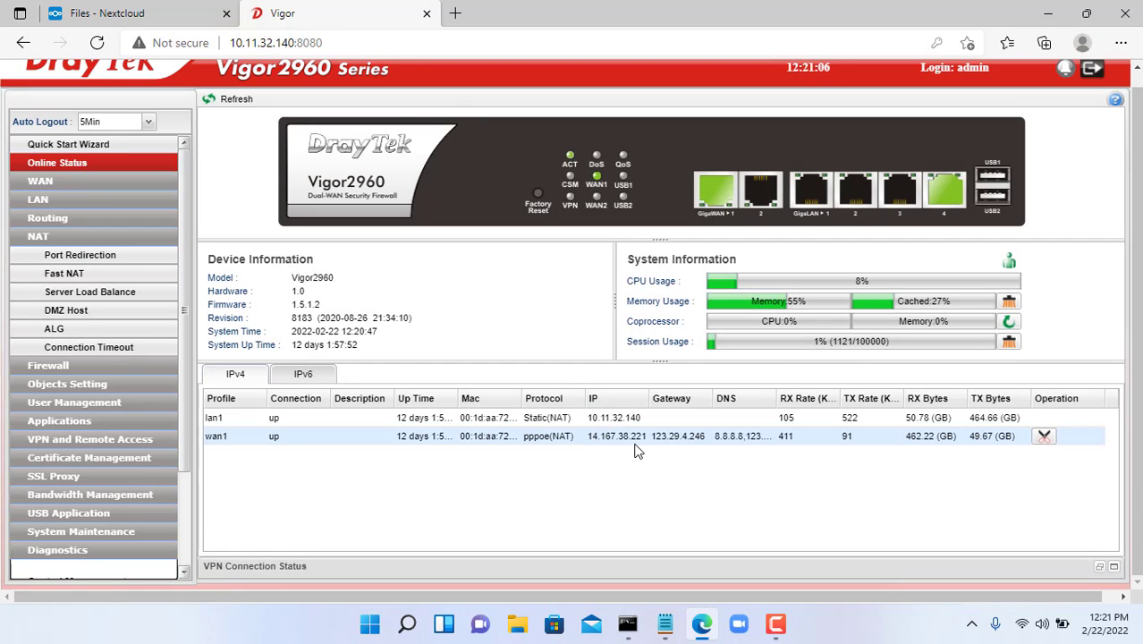
- Load Nextcloud at 14.167.38.221/nextcloud, close the router and Files tabs, and minimize Edge
{"action": "left_click", "coordinate": [455, 13]}
{"action": "type", "text": "1"}
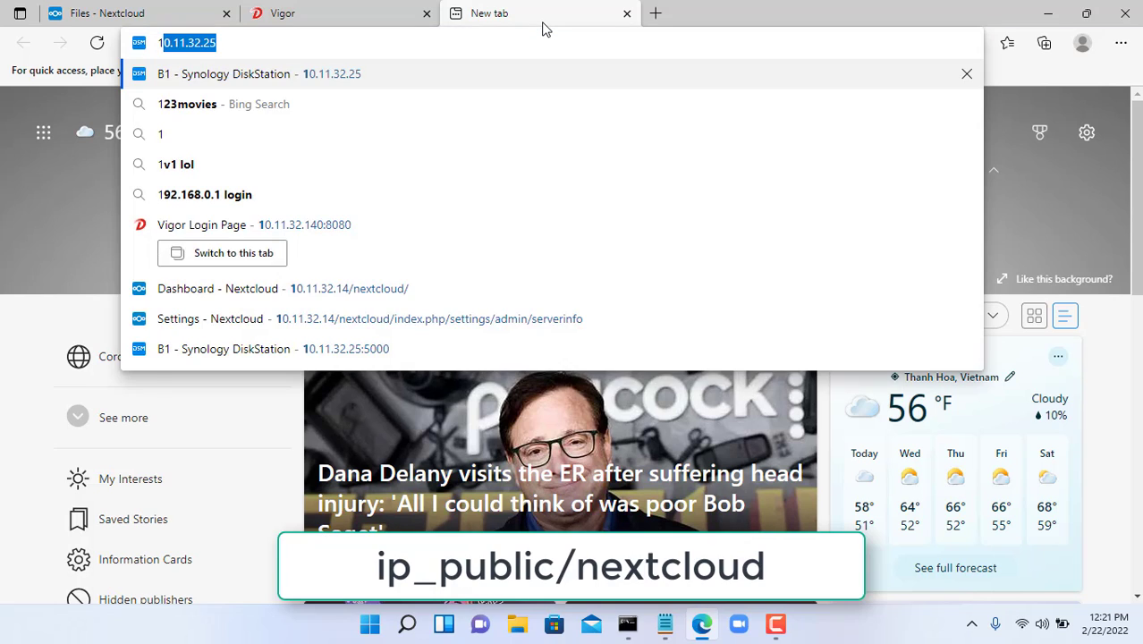
{"action": "type", "text": "4"}
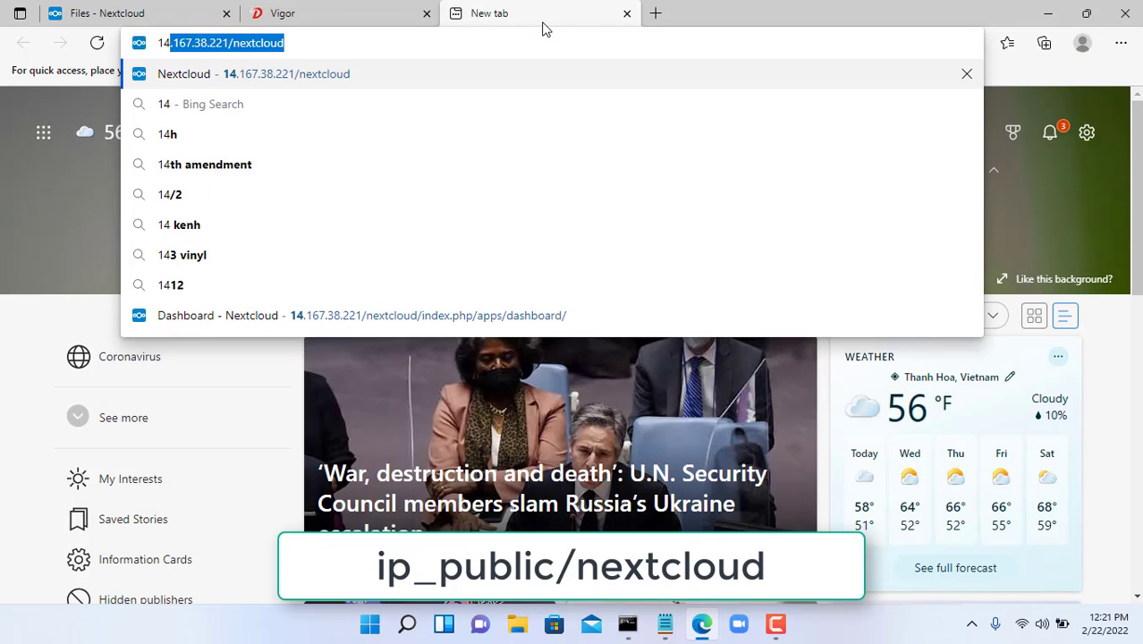
{"action": "type", "text": ".167.38.221/nextcloud"}
{"action": "left_click", "coordinate": [388, 73]}
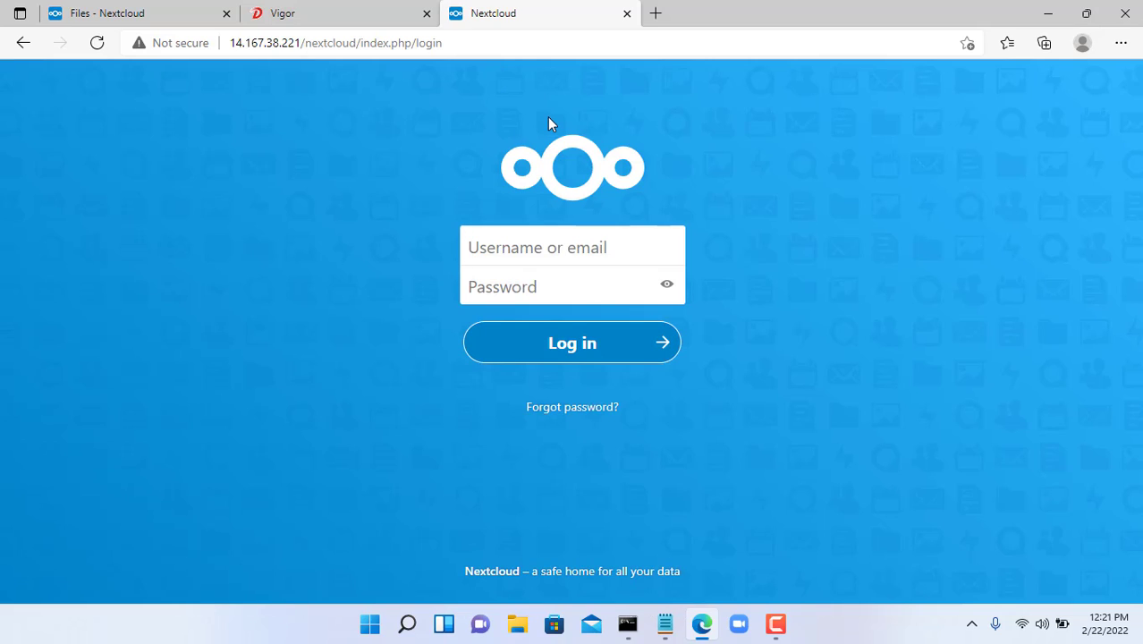
{"action": "middle_click", "coordinate": [319, 13]}
{"action": "left_click", "coordinate": [226, 13]}
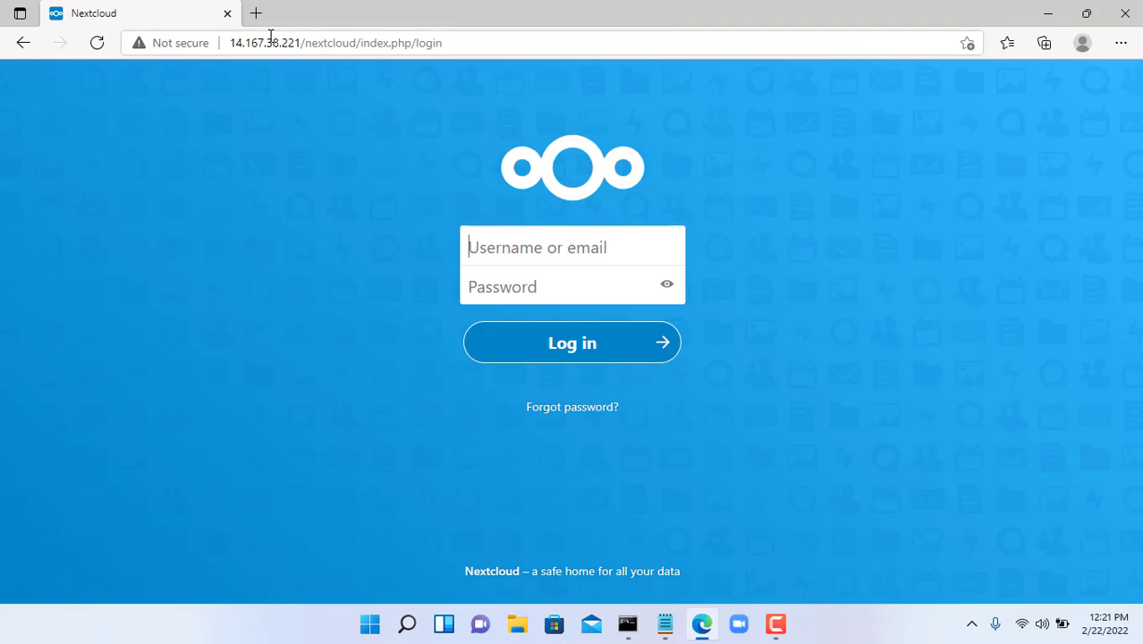
{"action": "left_click", "coordinate": [1047, 13]}
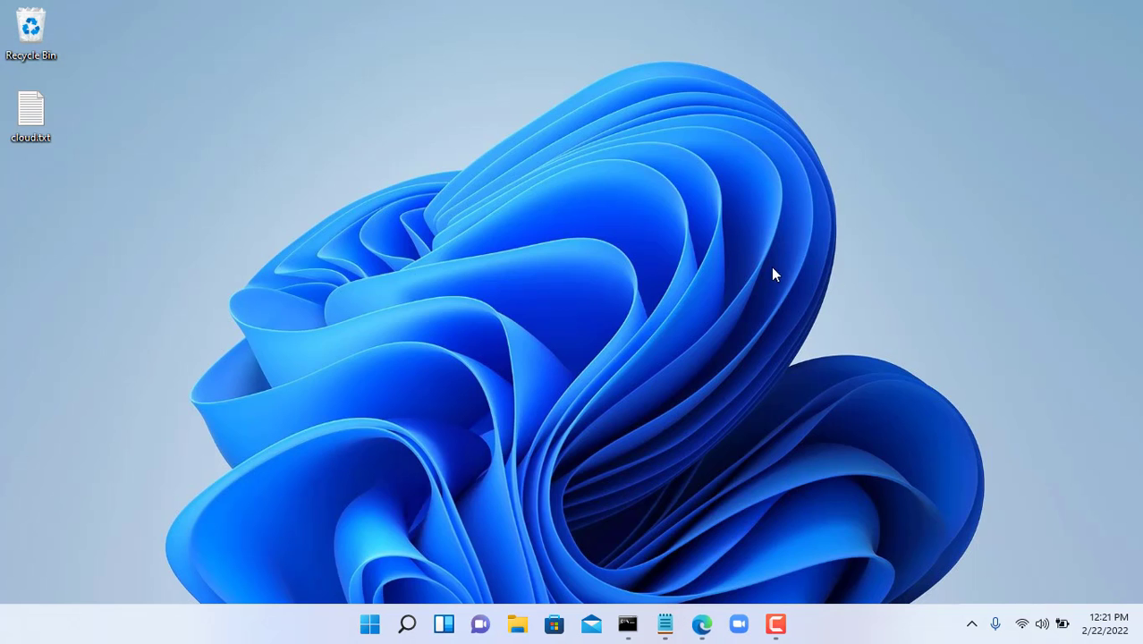
- Write duckdns.org beside the DDNS step in cloud.txt and save the file
{"action": "left_click", "coordinate": [665, 629]}
{"action": "left_click_drag", "start_coordinate": [307, 454], "coordinate": [345, 455]}
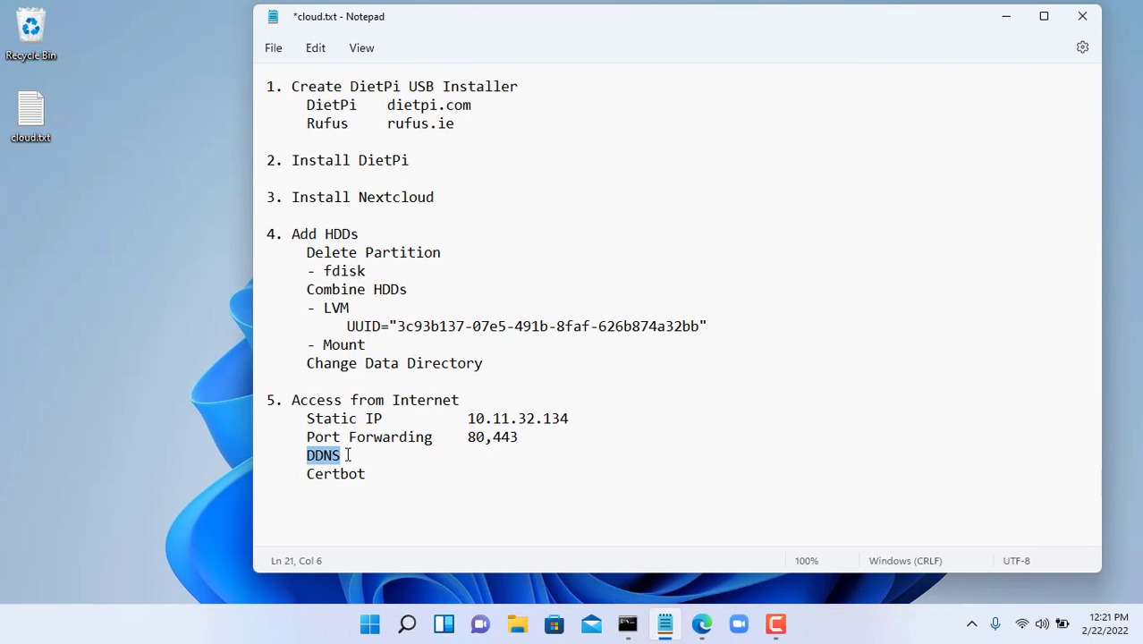
{"action": "left_click", "coordinate": [401, 460]}
{"action": "key", "text": "Tab"}
{"action": "key", "text": "Tab"}
{"action": "key", "text": "Tab"}
{"action": "key", "text": "Tab"}
{"action": "type", "text": "duckdns.org"}
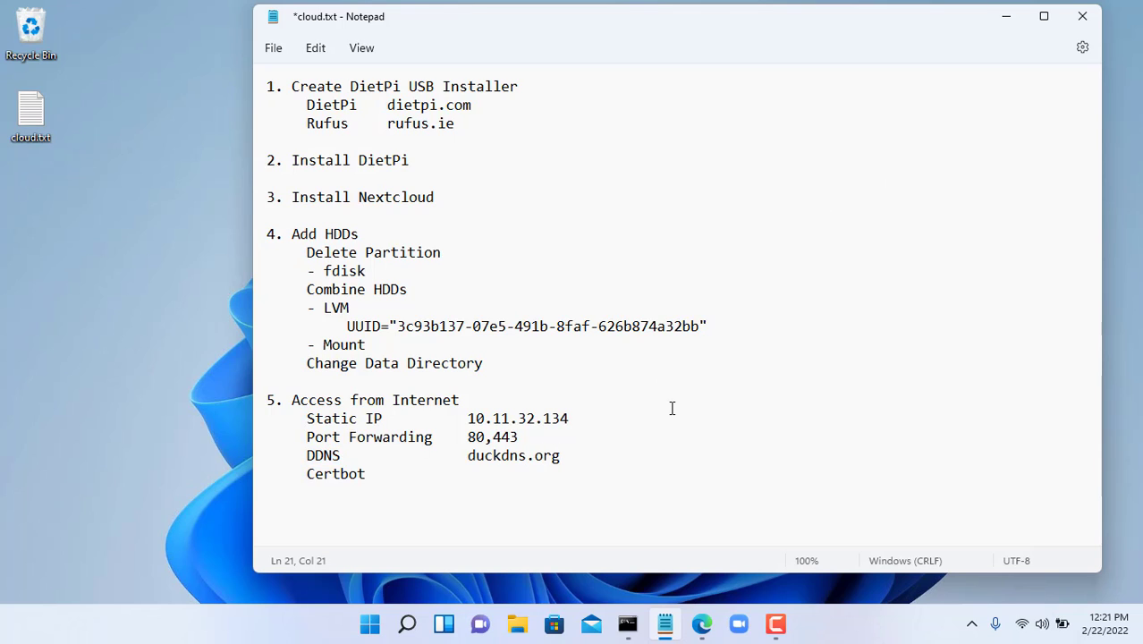
{"action": "key", "text": "ctrl+s"}
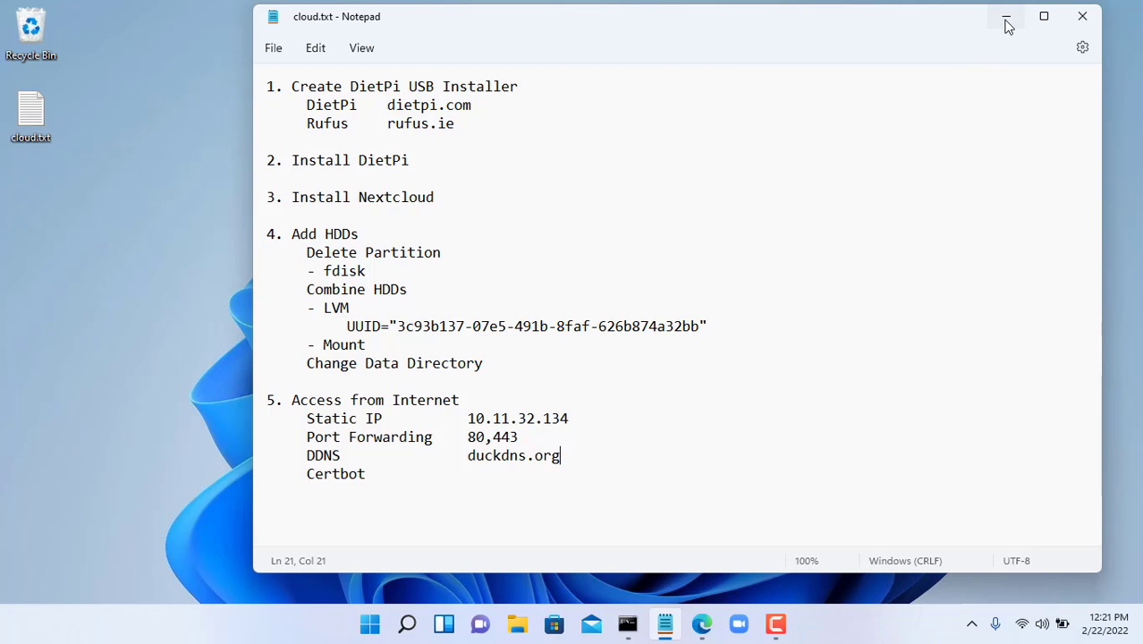
{"action": "left_click", "coordinate": [1007, 25]}
- Go to duckdns.org in a new browser tab
{"action": "left_click", "coordinate": [701, 623]}
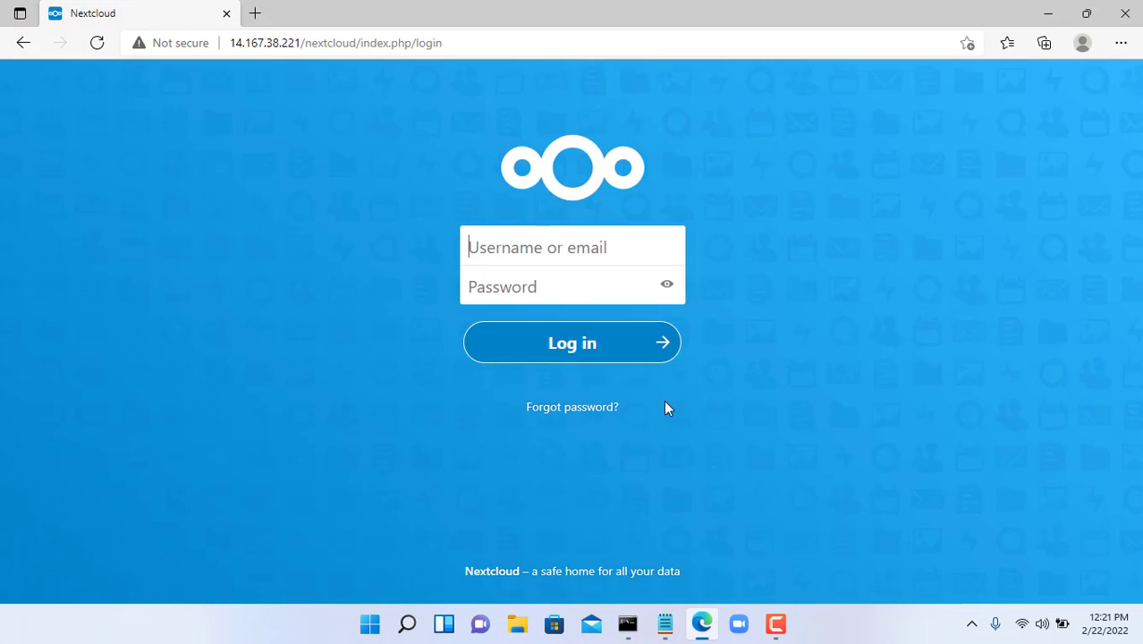
{"action": "left_click", "coordinate": [255, 15]}
{"action": "type", "text": "duckdns.org"}
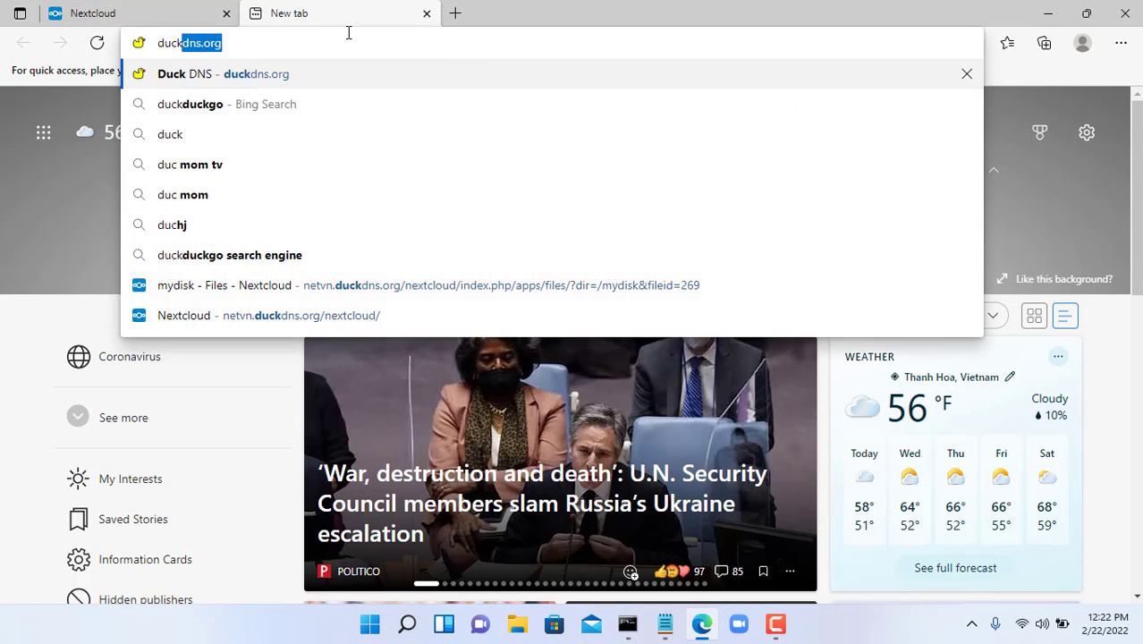
{"action": "key", "text": "Return"}
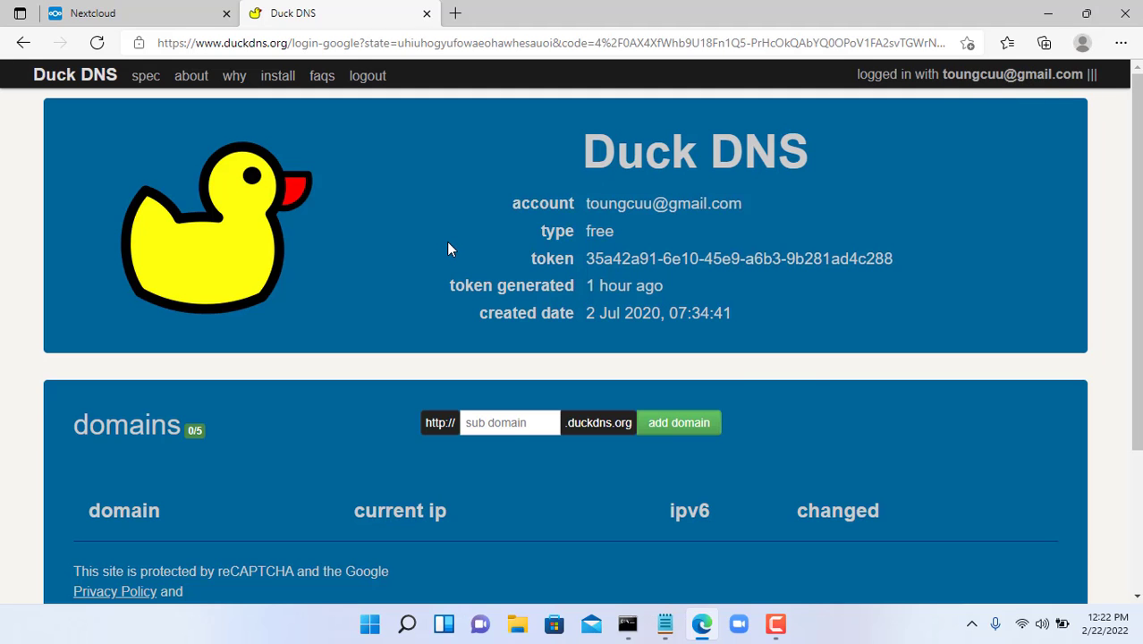
- Add the subdomain netvncloud and confirm netvncloud.duckdns.org appears in the success message
{"action": "scroll", "coordinate": [447, 244], "scroll_direction": "down", "scroll_amount": 1}
{"action": "left_click", "coordinate": [497, 341]}
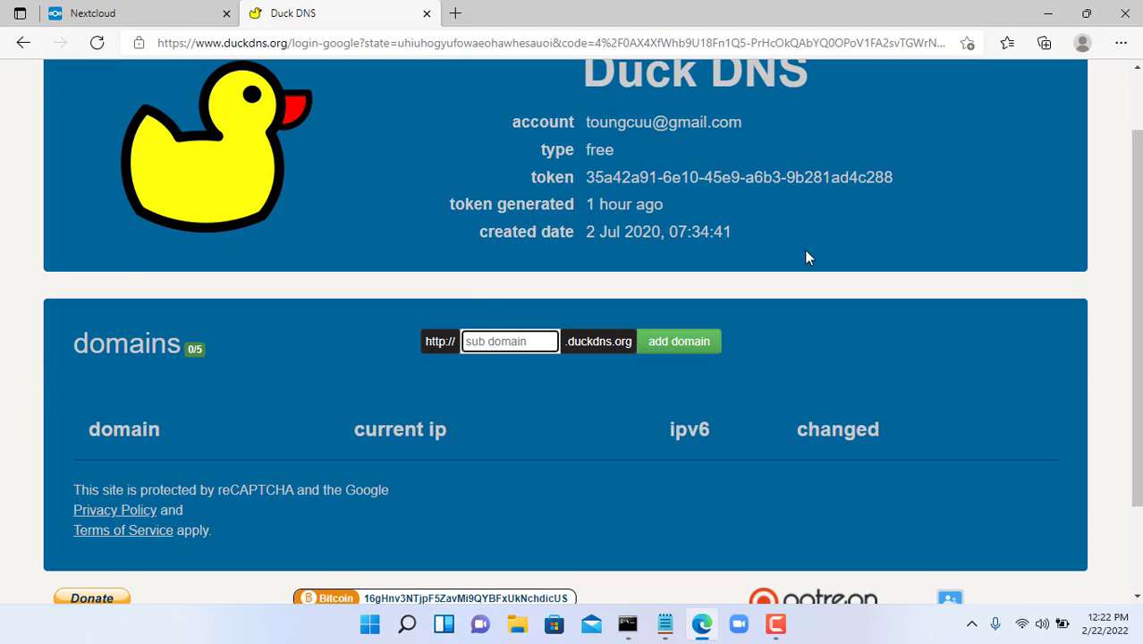
{"action": "type", "text": "netvncloud"}
{"action": "double_click", "coordinate": [465, 341]}
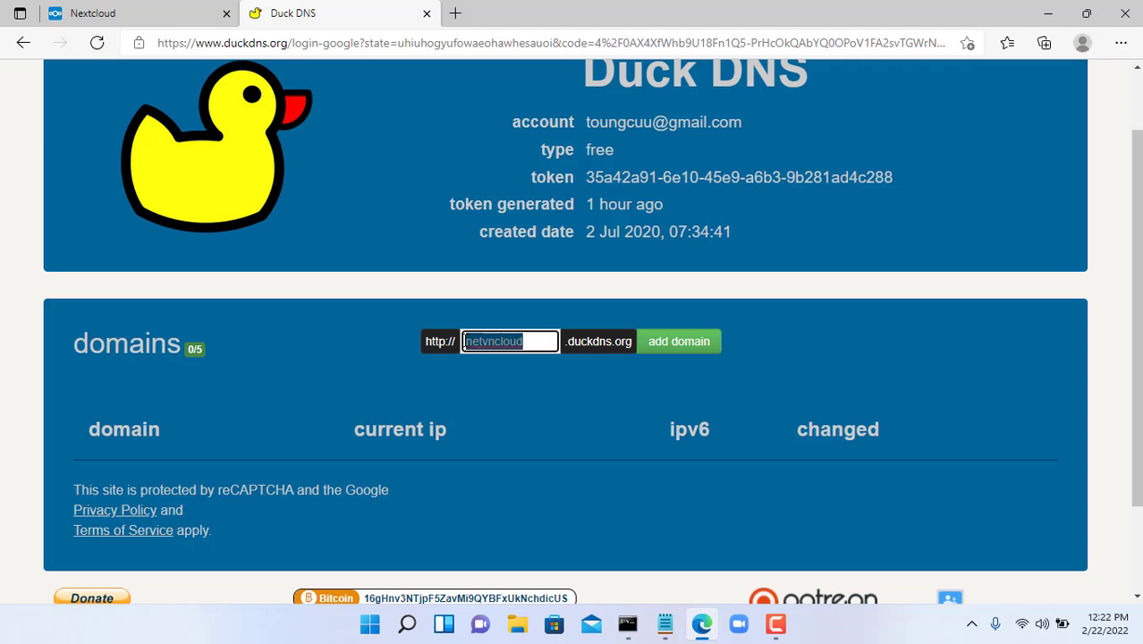
{"action": "left_click", "coordinate": [675, 351]}
{"action": "scroll", "coordinate": [764, 340], "scroll_direction": "down", "scroll_amount": 2}
{"action": "left_click_drag", "start_coordinate": [418, 242], "coordinate": [612, 243]}
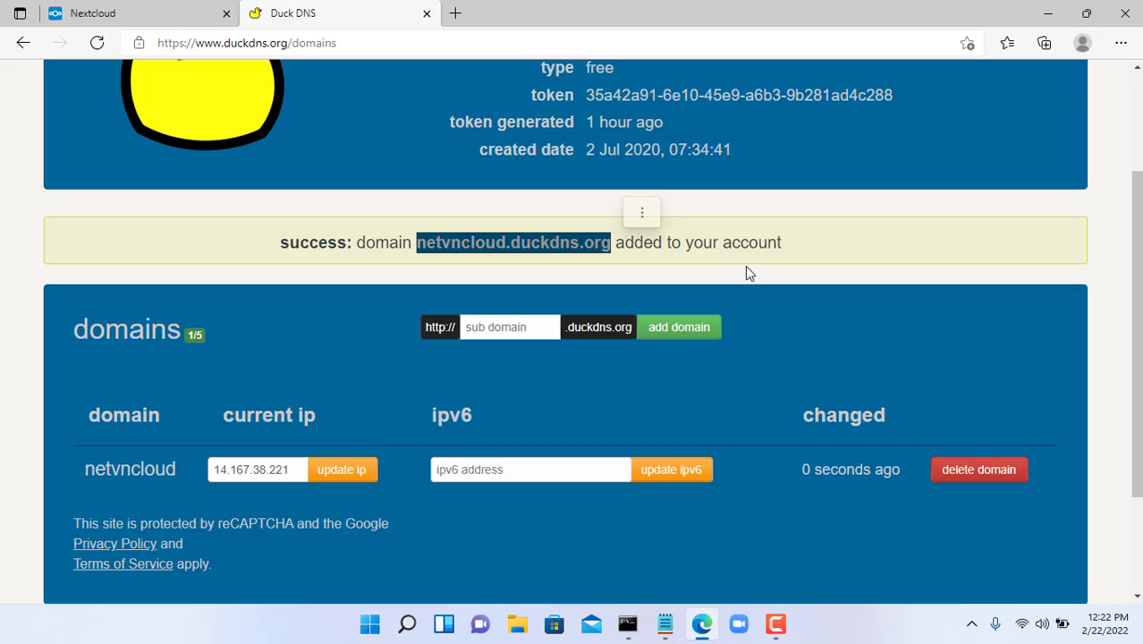
{"action": "scroll", "coordinate": [748, 270], "scroll_direction": "up", "scroll_amount": 2}
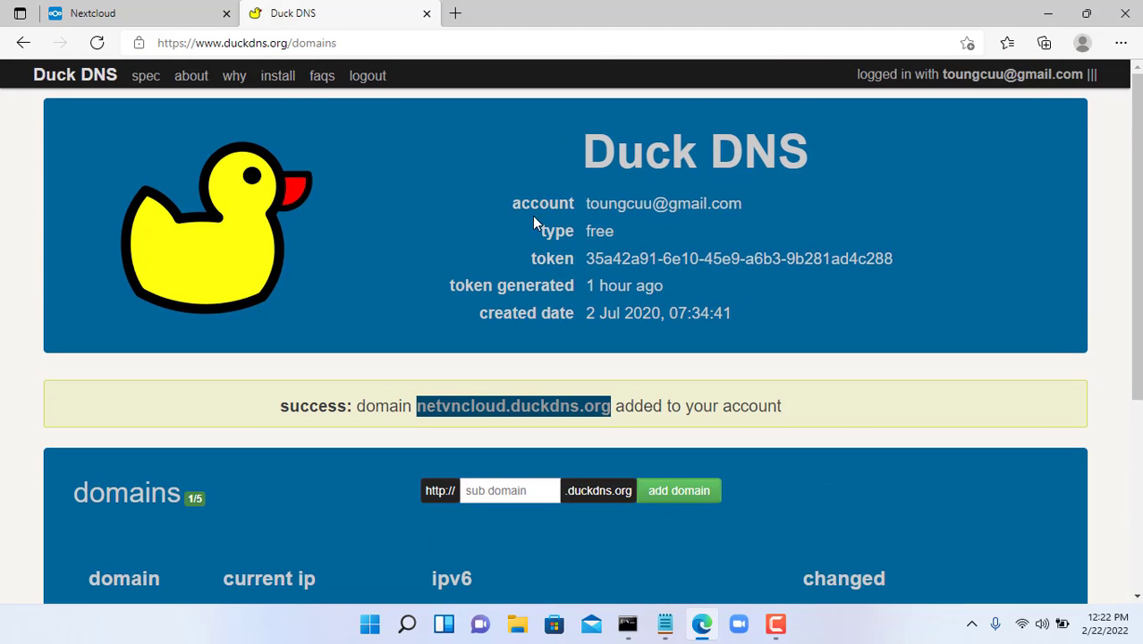
- Show Duck DNS's linux cron install instructions with netvncloud selected as the domain
{"action": "left_click", "coordinate": [279, 77]}
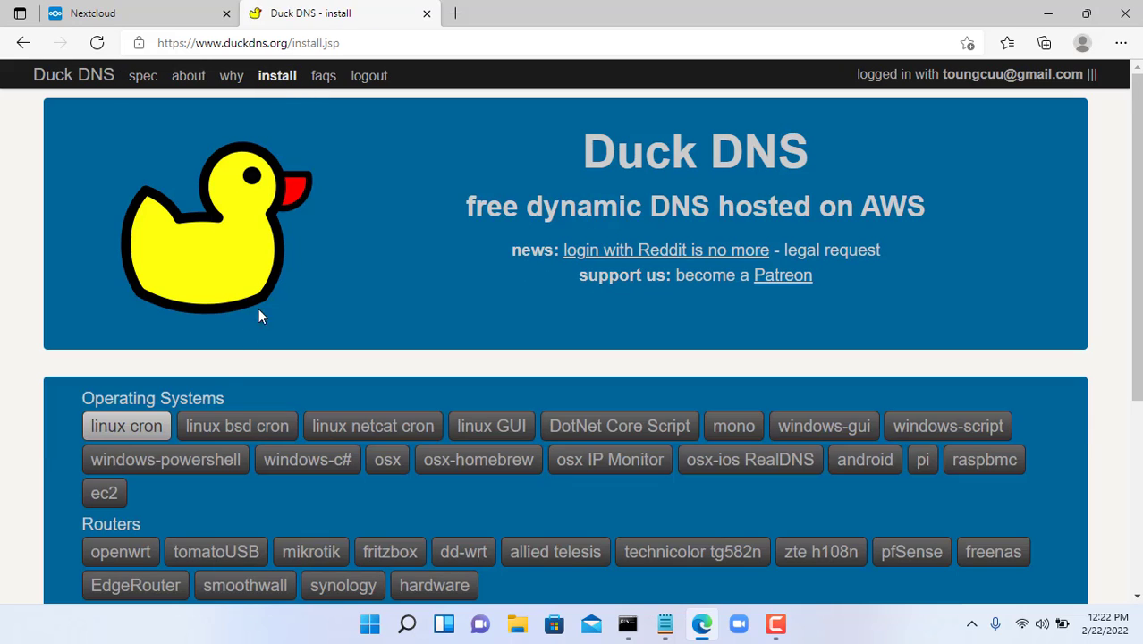
{"action": "left_click", "coordinate": [135, 428]}
{"action": "scroll", "coordinate": [170, 427], "scroll_direction": "down", "scroll_amount": 4}
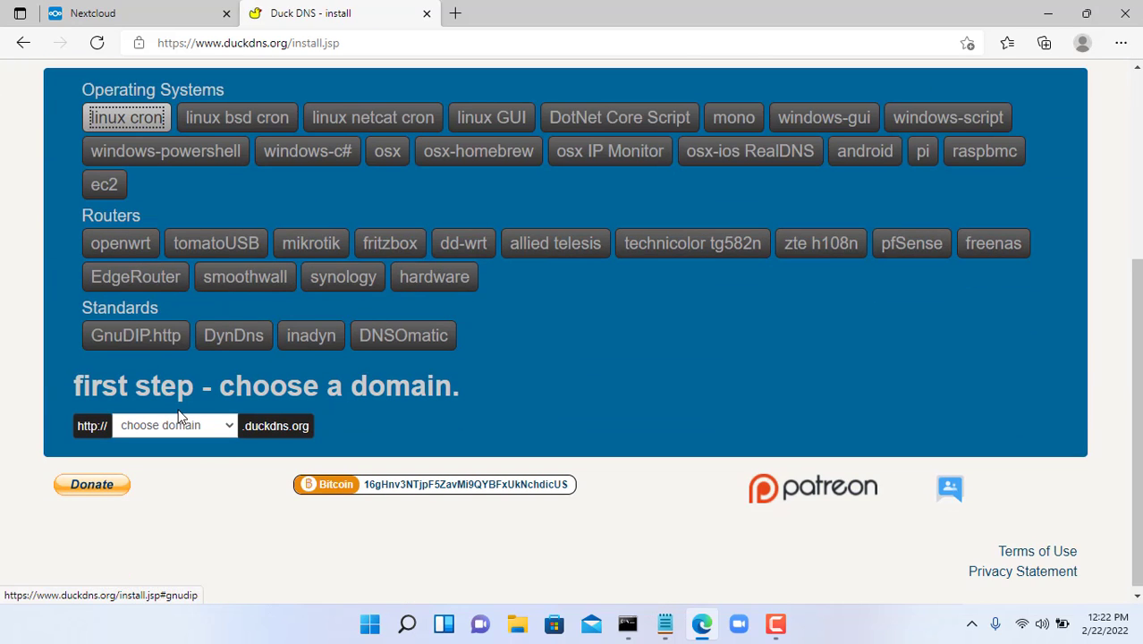
{"action": "left_click", "coordinate": [223, 422]}
{"action": "left_click", "coordinate": [204, 459]}
{"action": "scroll", "coordinate": [265, 430], "scroll_direction": "down", "scroll_amount": 5}
{"action": "scroll", "coordinate": [280, 412], "scroll_direction": "up", "scroll_amount": 1}
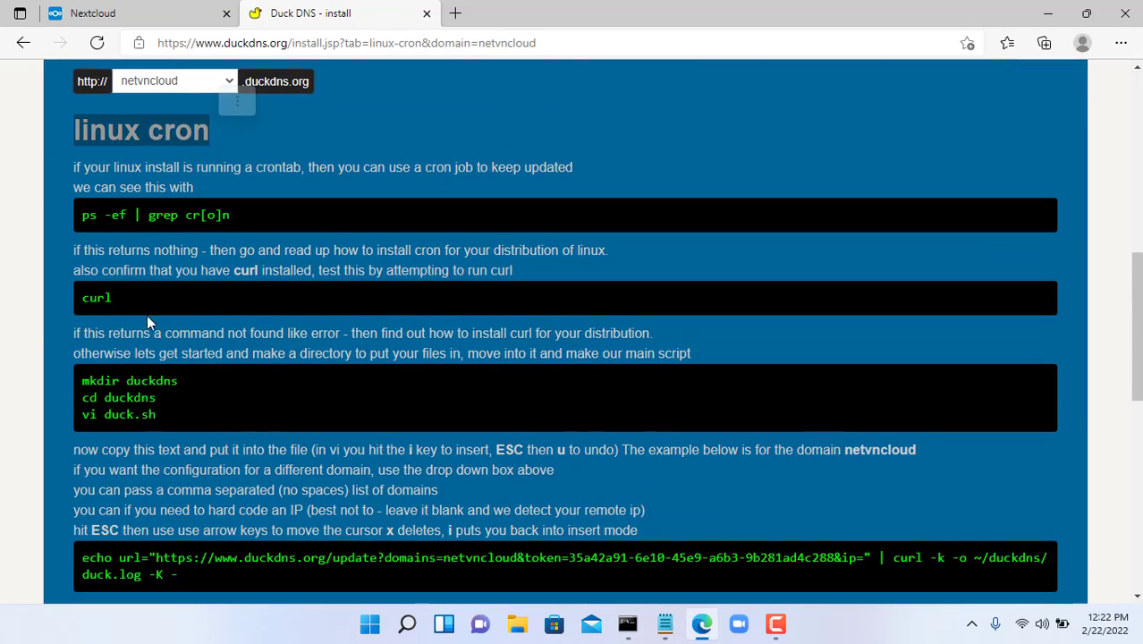
{"action": "scroll", "coordinate": [214, 456], "scroll_direction": "down", "scroll_amount": 2}
{"action": "scroll", "coordinate": [215, 451], "scroll_direction": "down", "scroll_amount": 4}
{"action": "scroll", "coordinate": [215, 452], "scroll_direction": "up", "scroll_amount": 5}
- Connect to DietPi over SSH as root and clear the terminal
{"action": "left_click", "coordinate": [627, 624]}
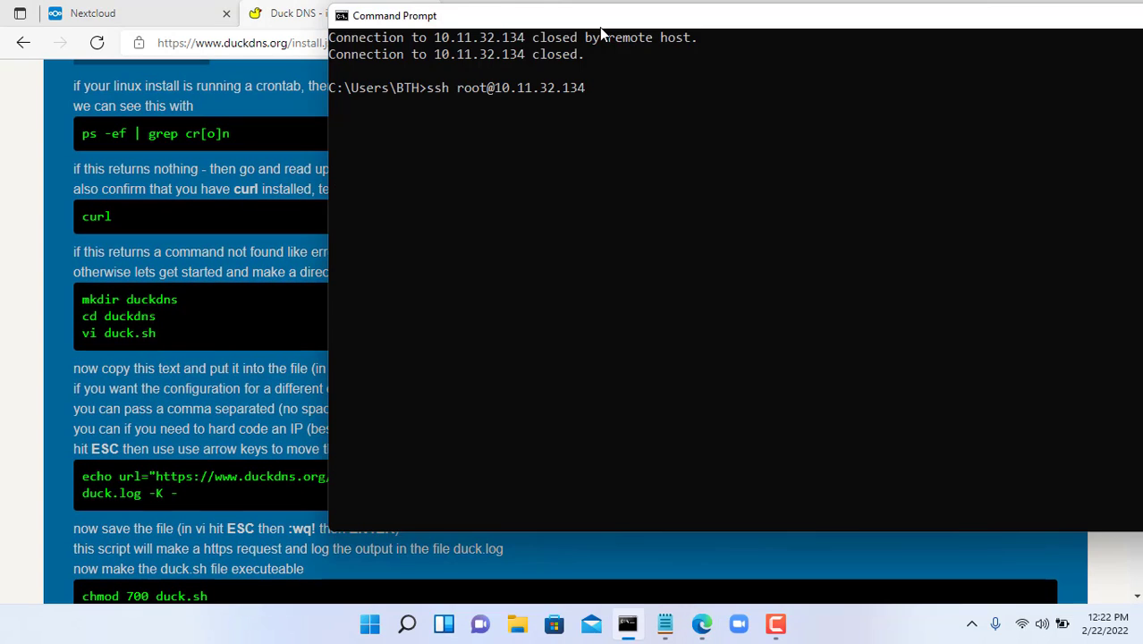
{"action": "key", "text": "Return"}
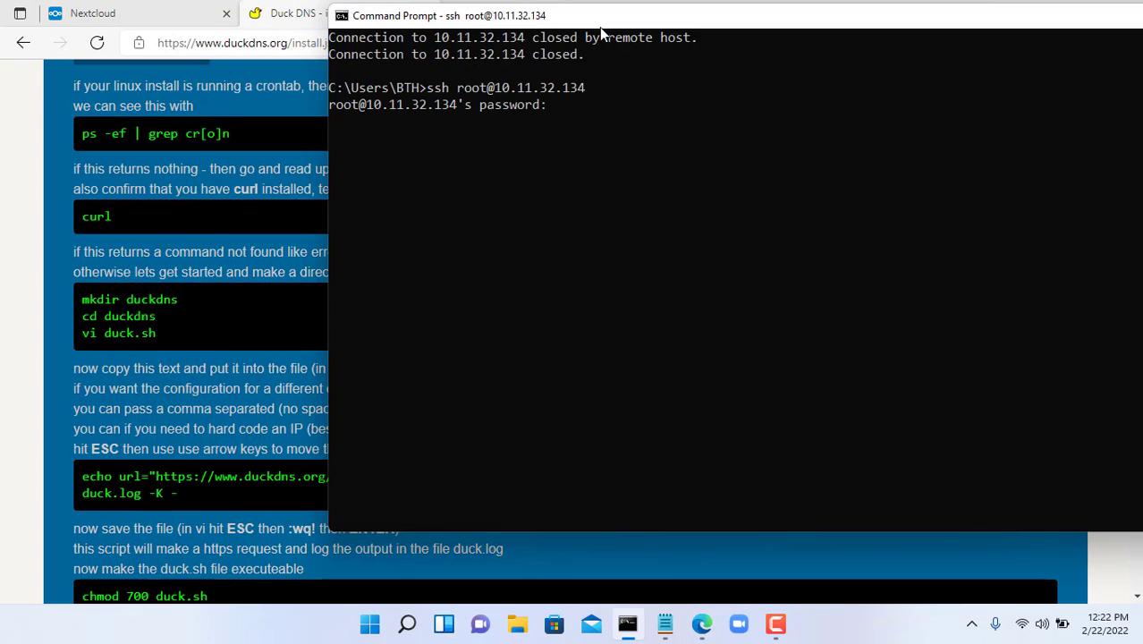
{"action": "key", "text": "Return"}
{"action": "type", "text": "clear"}
{"action": "key", "text": "Return"}
- Create a duckdns folder, move into it, and start a new duck.sh file in nano
{"action": "type", "text": "mkdir "}
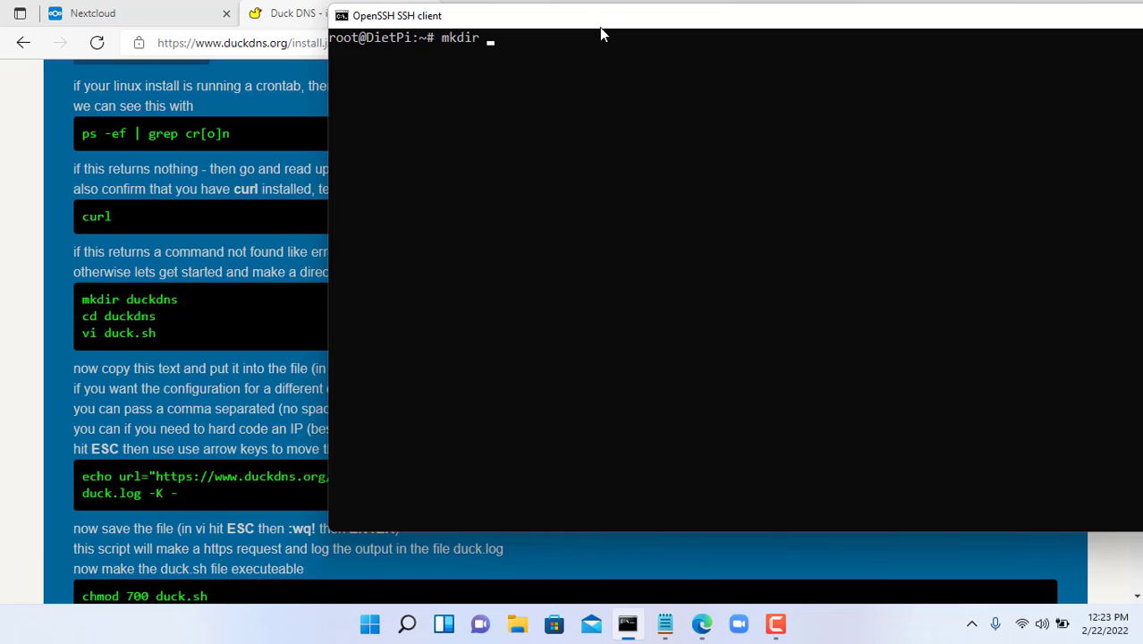
{"action": "type", "text": "duckdns"}
{"action": "key", "text": "Return"}
{"action": "type", "text": "cd du"}
{"action": "key", "text": "Tab"}
{"action": "key", "text": "Return"}
{"action": "type", "text": "nano "}
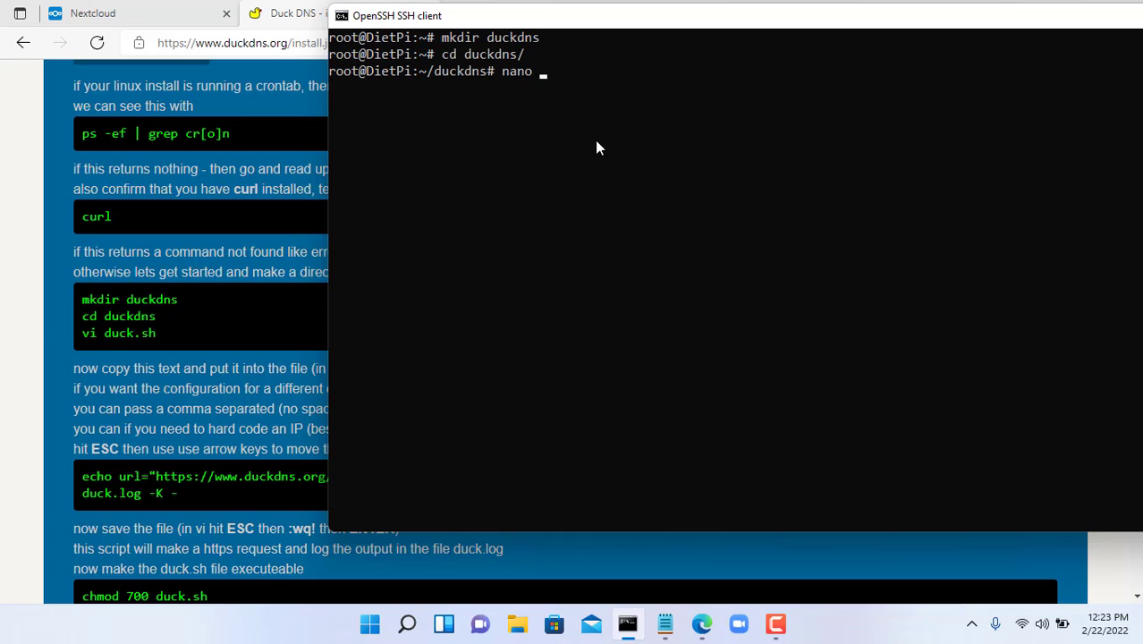
{"action": "type", "text": "duck.sh"}
{"action": "key", "text": "Return"}
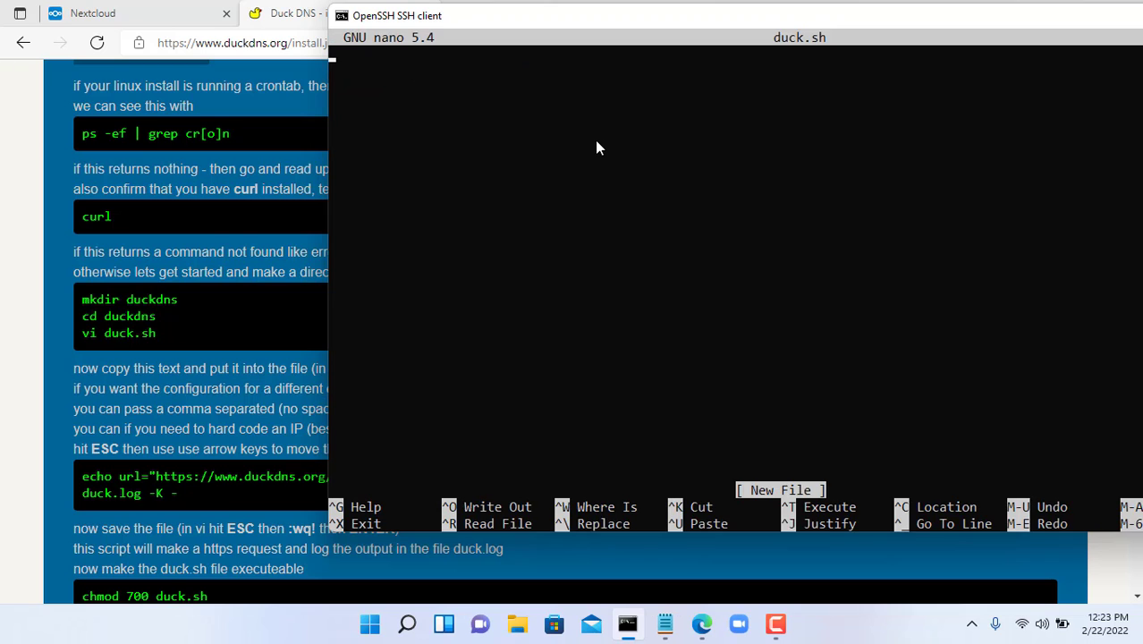
- Paste Duck DNS's echo/curl update line for netvncloud into duck.sh and save it
{"action": "key", "text": "alt+Tab"}
{"action": "scroll", "coordinate": [1012, 289], "scroll_direction": "down", "scroll_amount": 3}
{"action": "triple_click", "coordinate": [189, 248]}
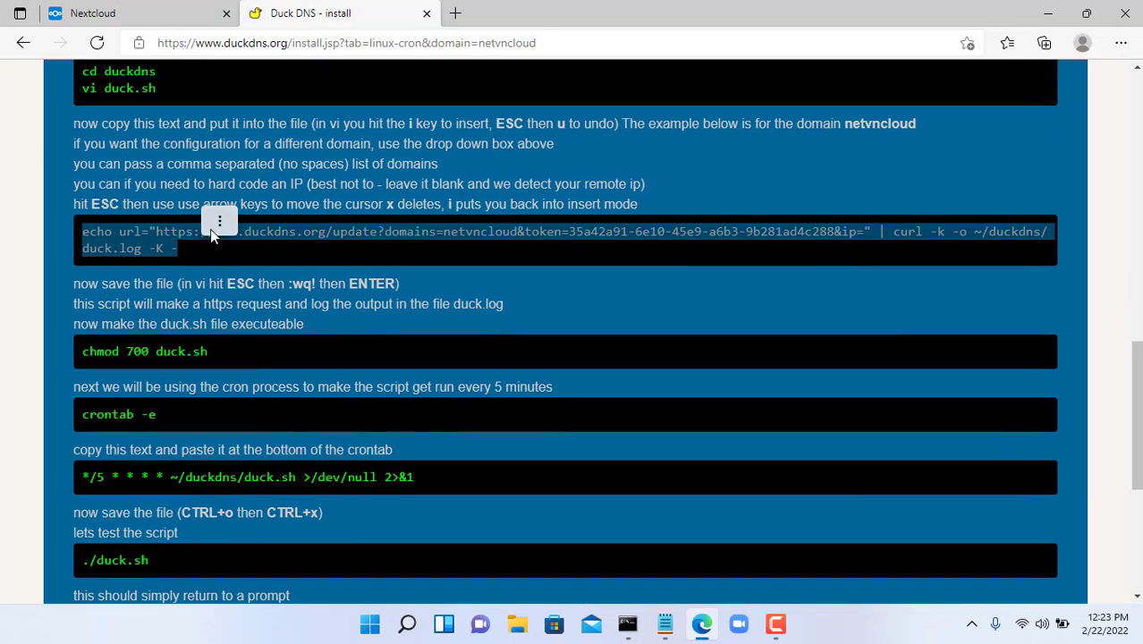
{"action": "left_click", "coordinate": [231, 222]}
{"action": "left_click", "coordinate": [262, 223]}
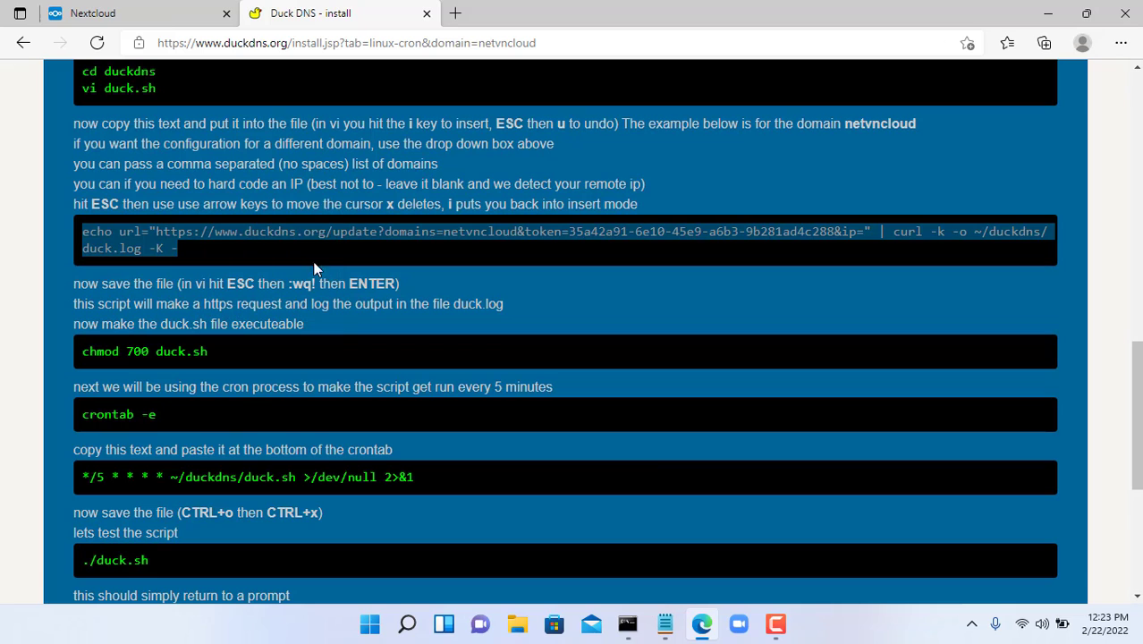
{"action": "left_click", "coordinate": [627, 623]}
{"action": "right_click", "coordinate": [662, 260]}
{"action": "key", "text": "Return"}
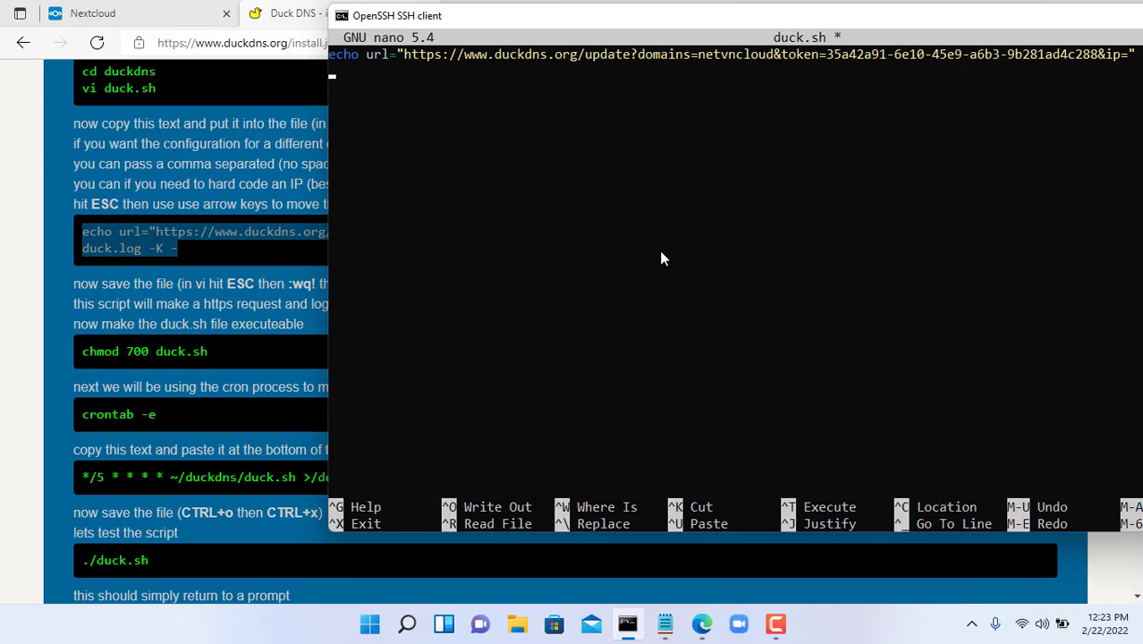
{"action": "key", "text": "ctrl+x"}
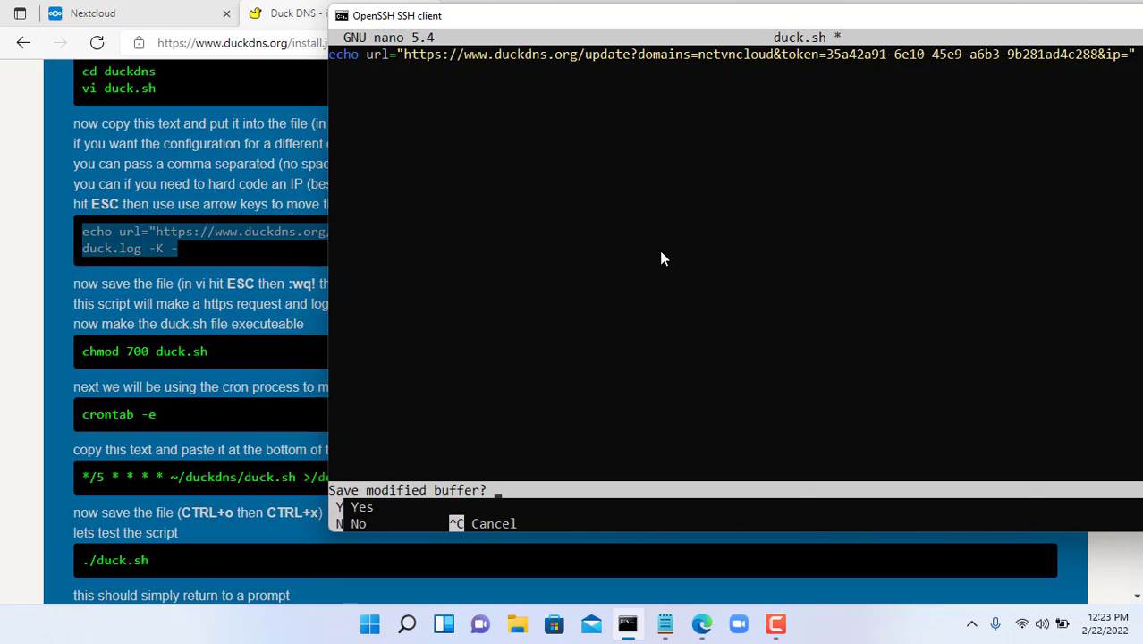
{"action": "key", "text": "y"}
{"action": "key", "text": "Return"}
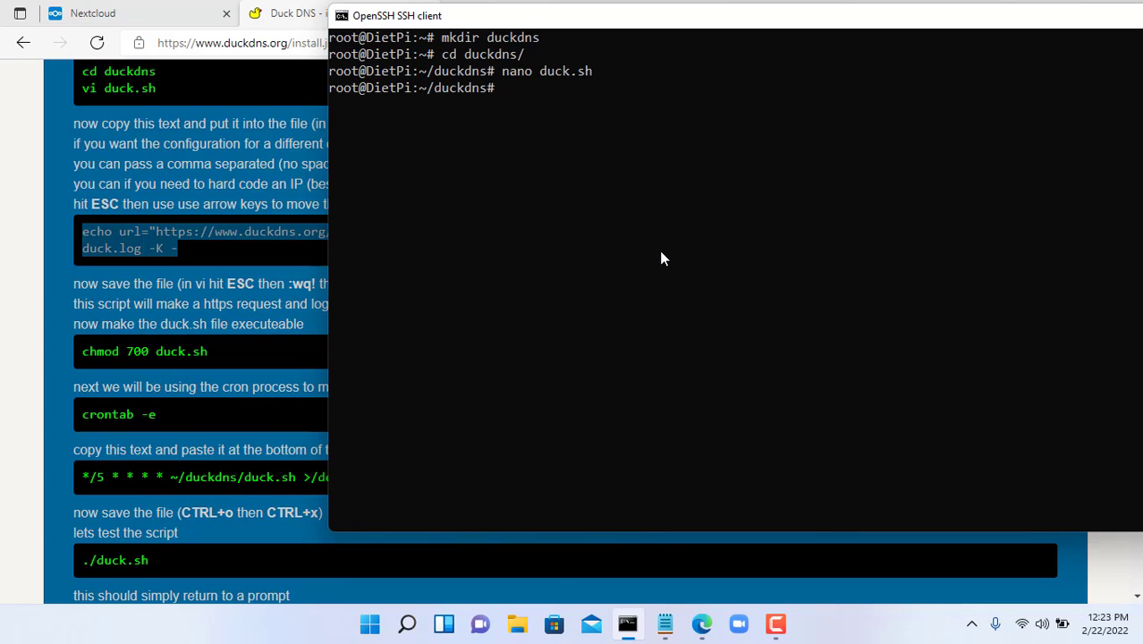
- Make duck.sh executable with chmod 700
{"action": "type", "text": "chmod 700 du"}
{"action": "key", "text": "Tab"}
{"action": "key", "text": "Return"}
- Add Duck DNS's cron line running ~/duckdns/duck.sh every 5 minutes to root's crontab and save it
{"action": "type", "text": "crontab -e"}
{"action": "key", "text": "Return"}
{"action": "key", "text": "Down"}
{"action": "key", "text": "Down"}
{"action": "key", "text": "Down"}
{"action": "key", "text": "Down"}
{"action": "key", "text": "Down"}
{"action": "key", "text": "Down"}
{"action": "key", "text": "Down"}
{"action": "key", "text": "Down"}
{"action": "key", "text": "Down"}
{"action": "key", "text": "Down"}
{"action": "key", "text": "Down"}
{"action": "key", "text": "Down"}
{"action": "key", "text": "Down"}
{"action": "key", "text": "Down"}
{"action": "key", "text": "Down"}
{"action": "key", "text": "Down"}
{"action": "key", "text": "Down"}
{"action": "key", "text": "Down"}
{"action": "key", "text": "Down"}
{"action": "key", "text": "Down"}
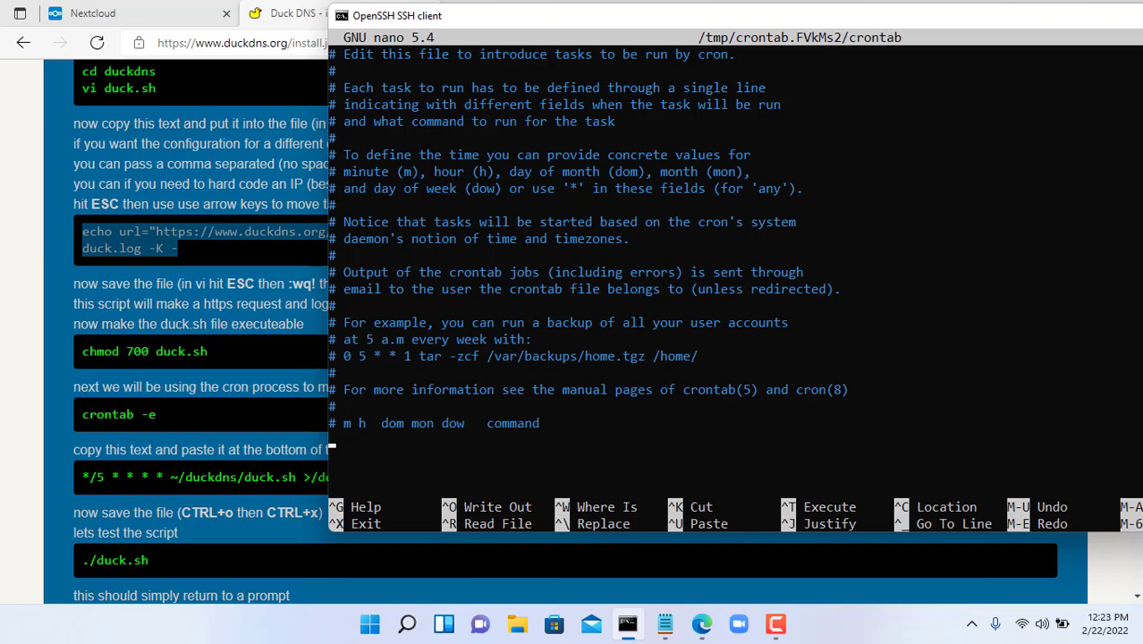
{"action": "key", "text": "alt+Tab"}
{"action": "left_click_drag", "start_coordinate": [83, 477], "coordinate": [398, 483]}
{"action": "left_click", "coordinate": [449, 449]}
{"action": "left_click", "coordinate": [460, 450]}
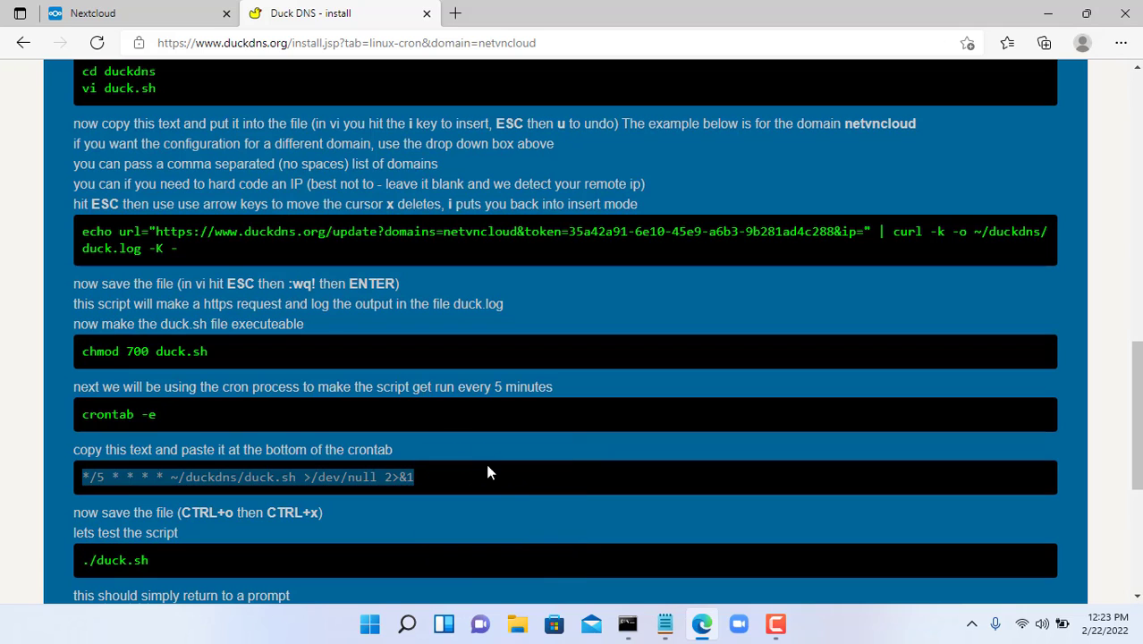
{"action": "left_click", "coordinate": [627, 623]}
{"action": "right_click", "coordinate": [713, 314]}
{"action": "key", "text": "Return"}
{"action": "key", "text": "ctrl+x"}
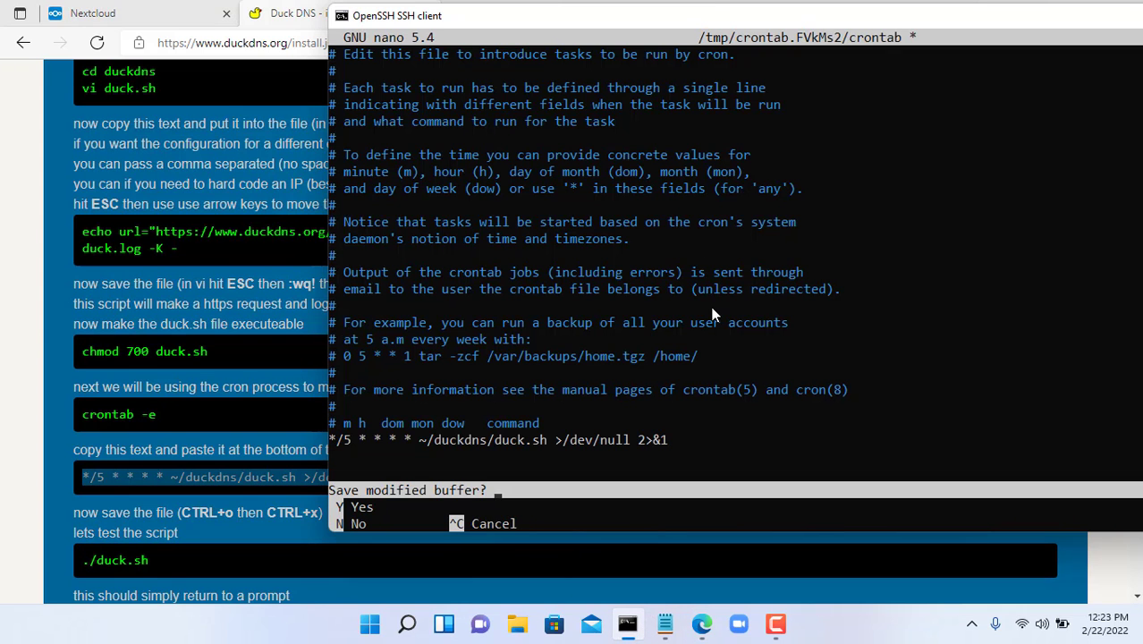
{"action": "key", "text": "y"}
{"action": "key", "text": "Return"}
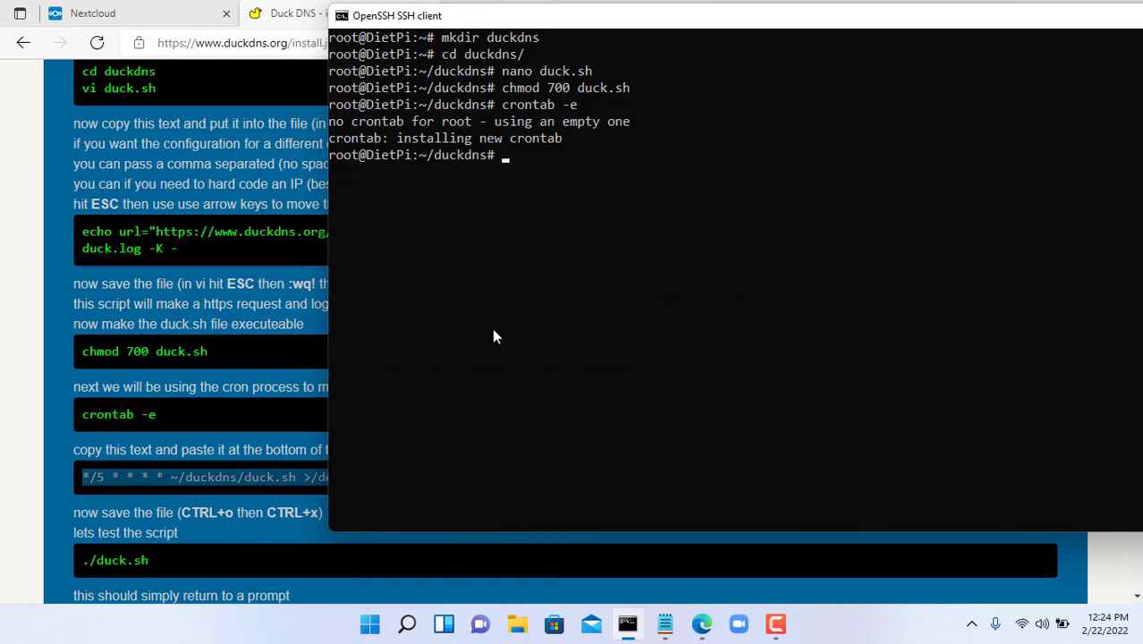
- Run ./duck.sh, then cat duck.log to confirm the update returned OK
{"action": "type", "text": "./duck.sh"}
{"action": "key", "text": "Return"}
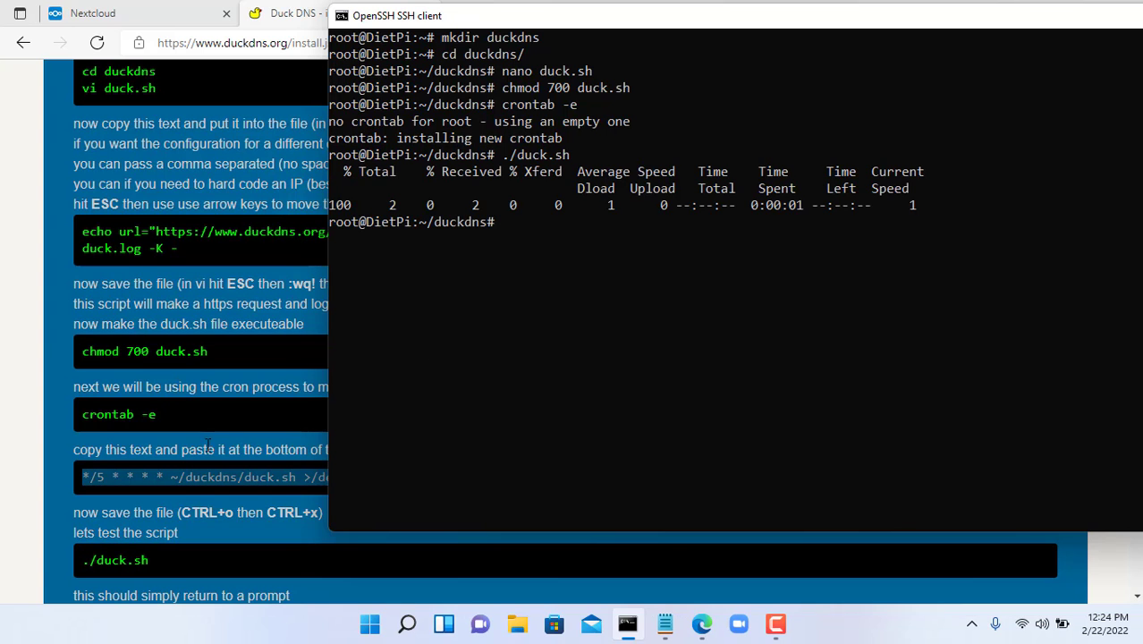
{"action": "scroll", "coordinate": [215, 438], "scroll_direction": "down", "scroll_amount": 3}
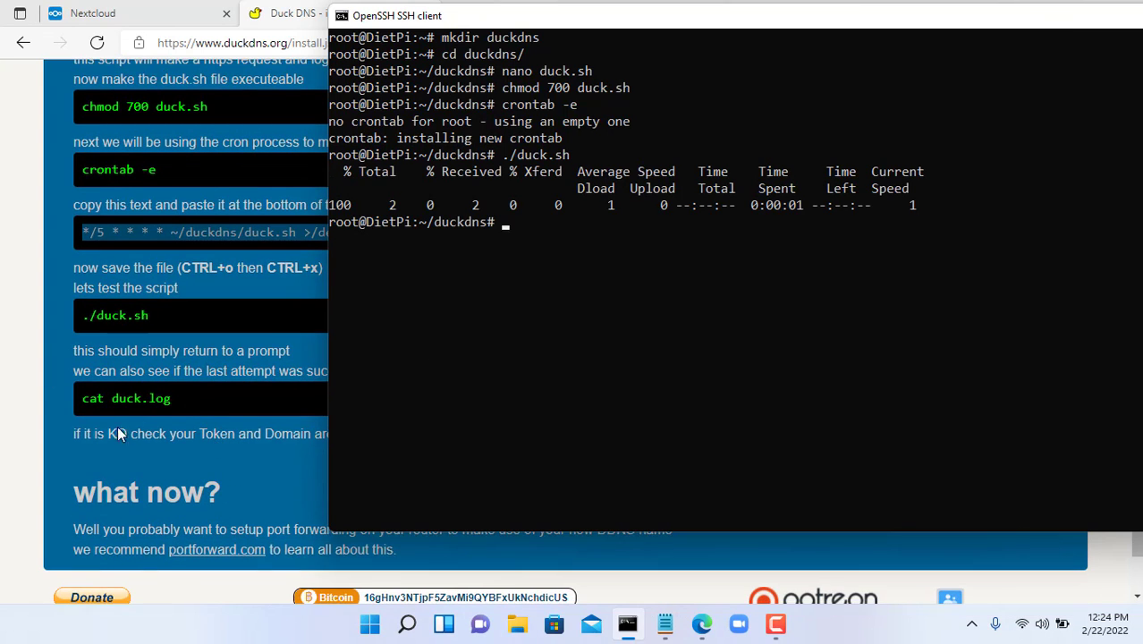
{"action": "type", "text": "cat duck.log"}
{"action": "key", "text": "Return"}
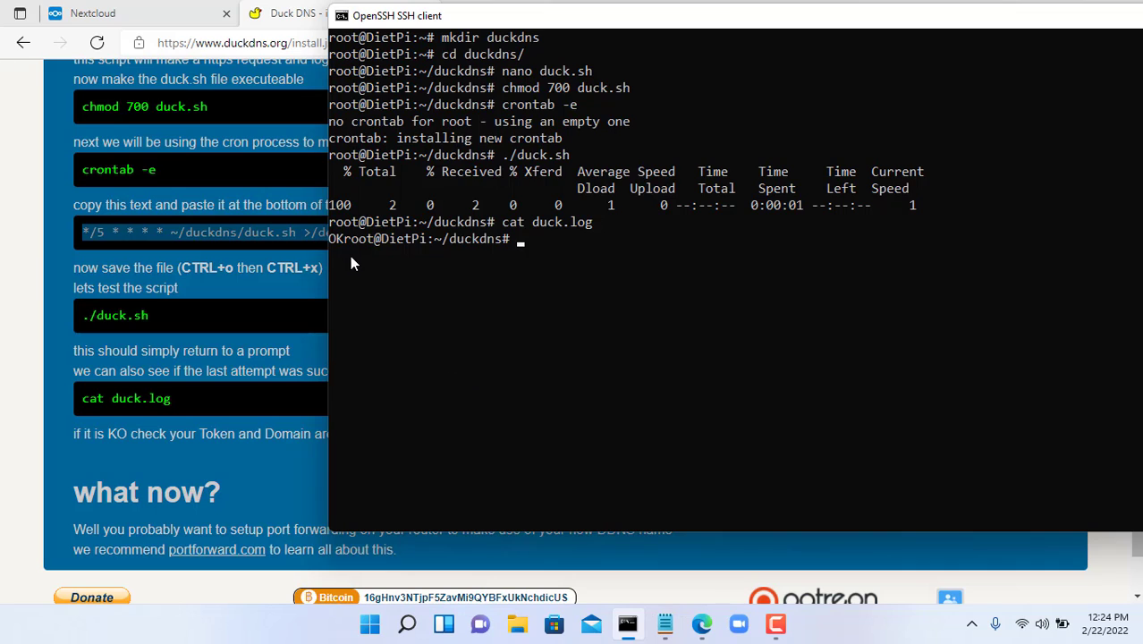
{"action": "left_click_drag", "start_coordinate": [341, 241], "coordinate": [329, 242]}
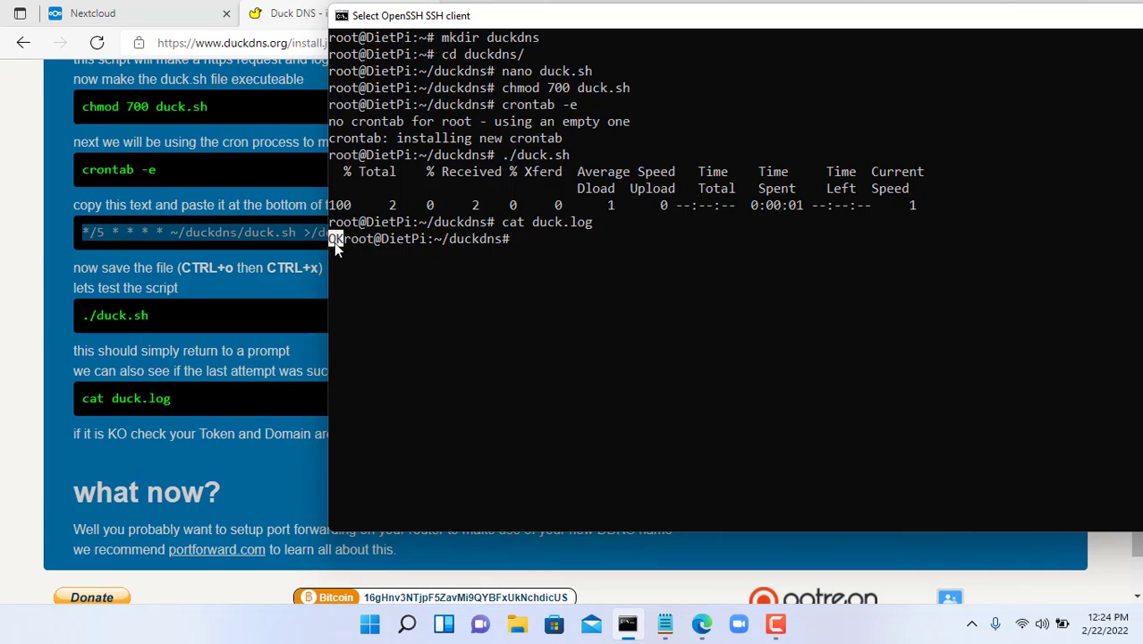
- Open netvncloud.duckdns.org/nextcloud in a new Edge tab to reach the Nextcloud login page
{"action": "left_click", "coordinate": [307, 357]}
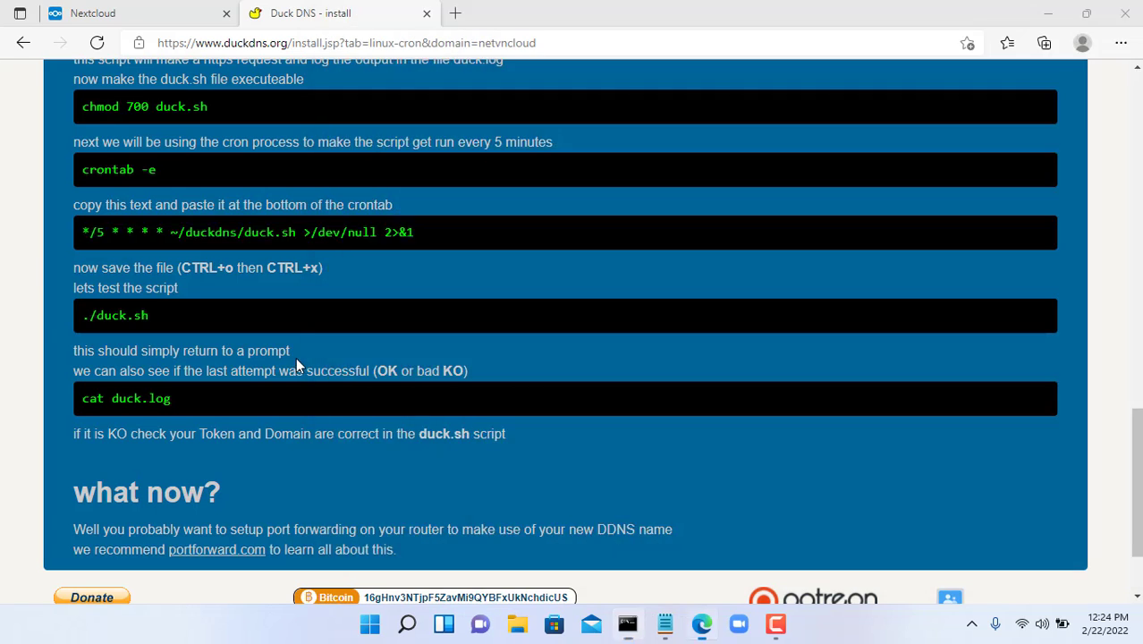
{"action": "scroll", "coordinate": [457, 340], "scroll_direction": "up", "scroll_amount": 10}
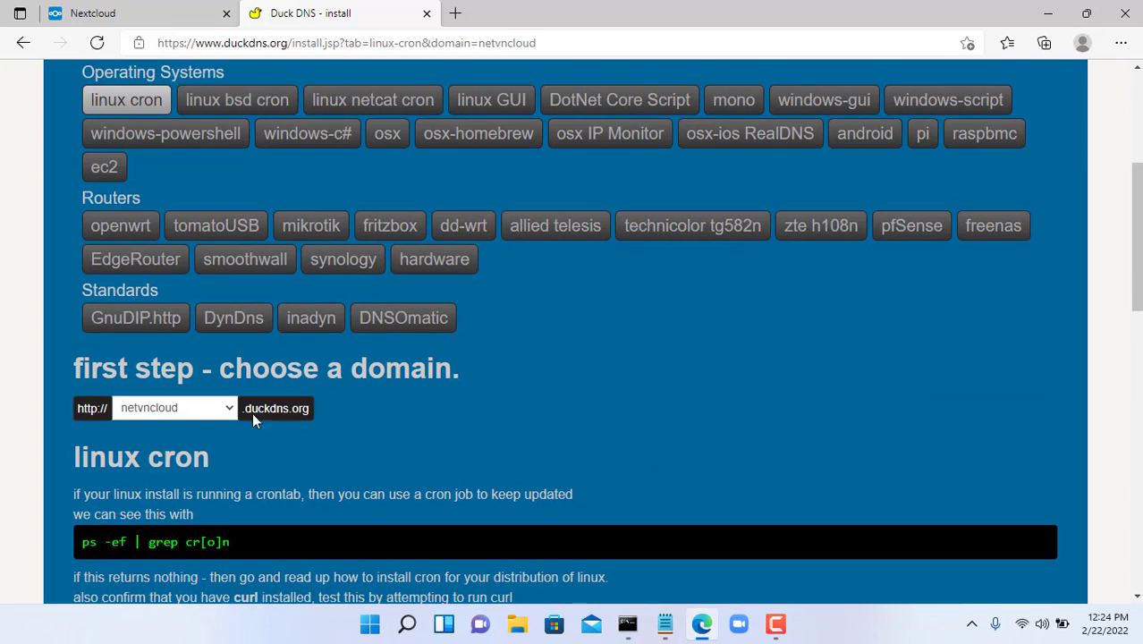
{"action": "left_click", "coordinate": [456, 13]}
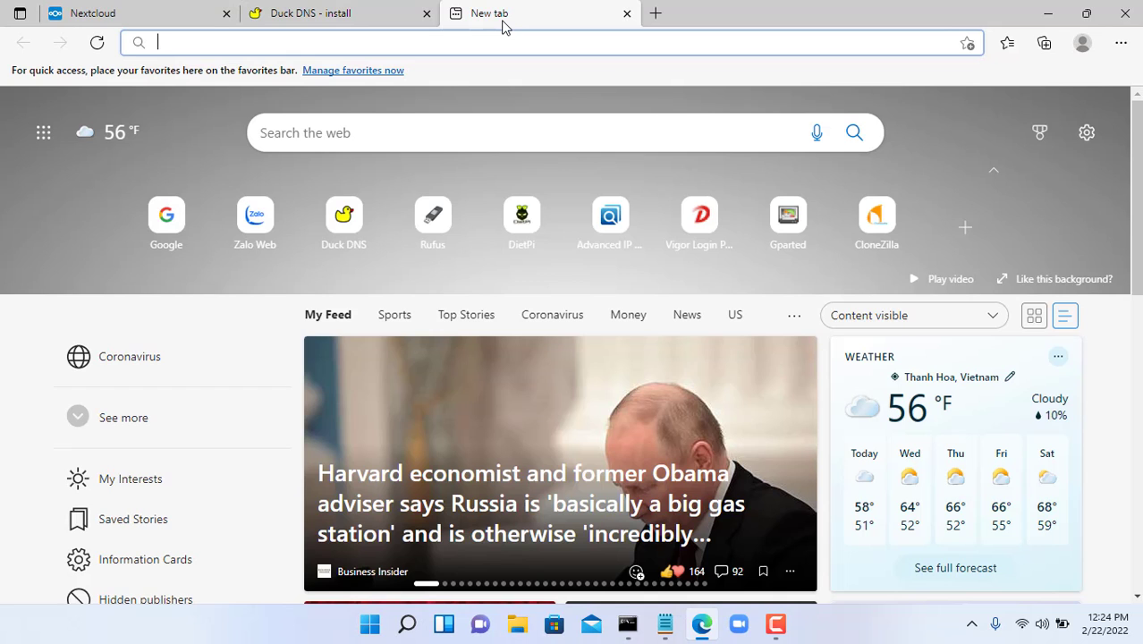
{"action": "type", "text": "netvncl"}
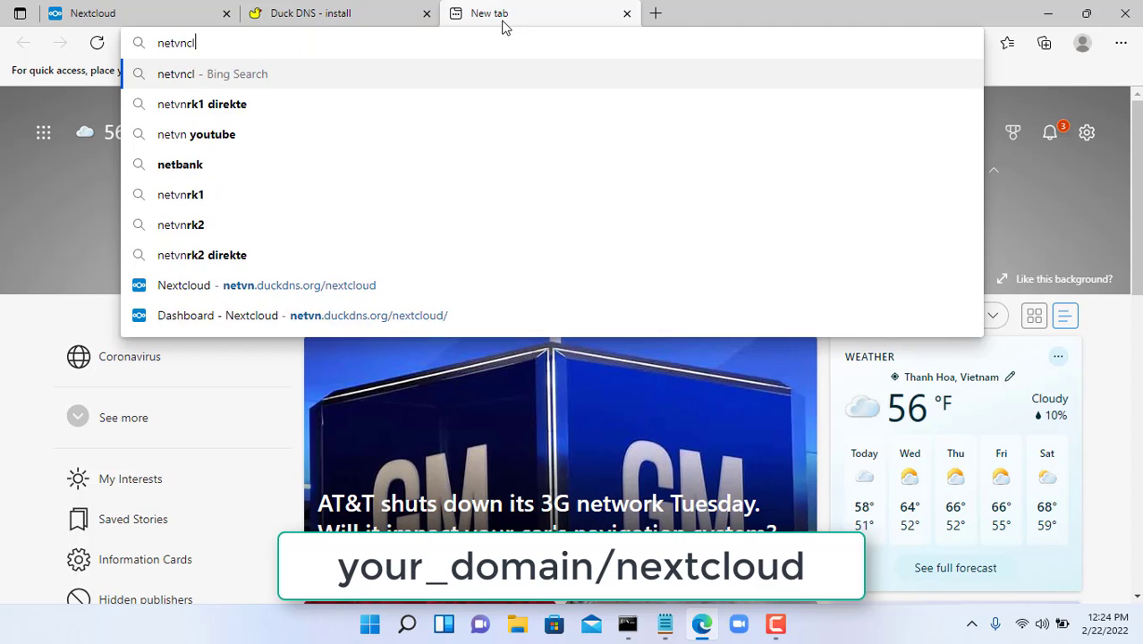
{"action": "type", "text": "oud.duck"}
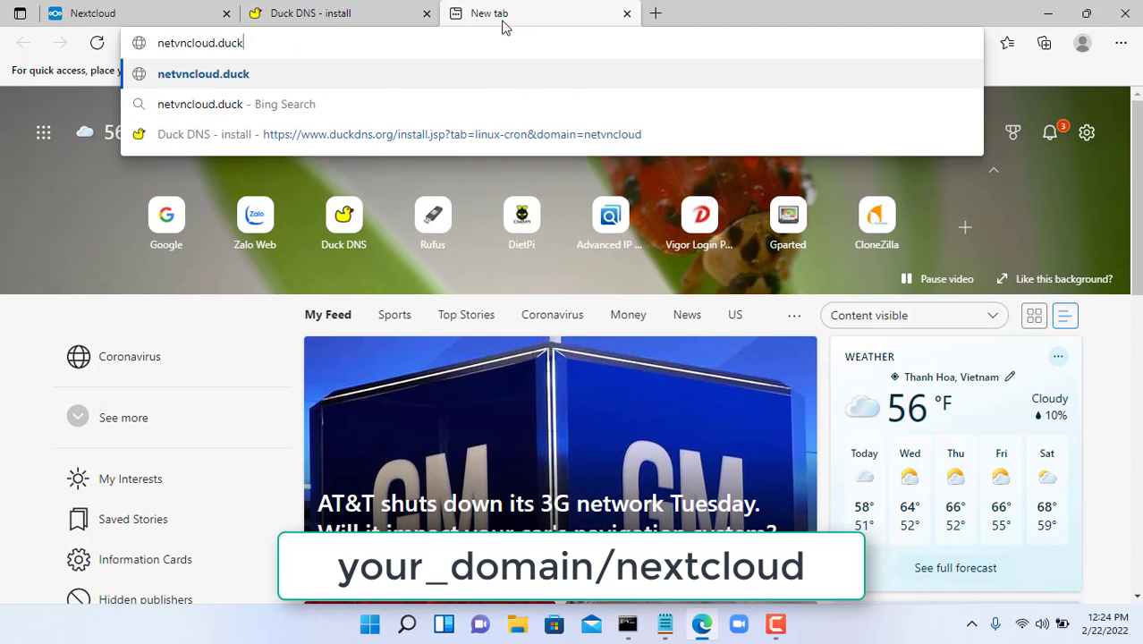
{"action": "type", "text": "dns.org"}
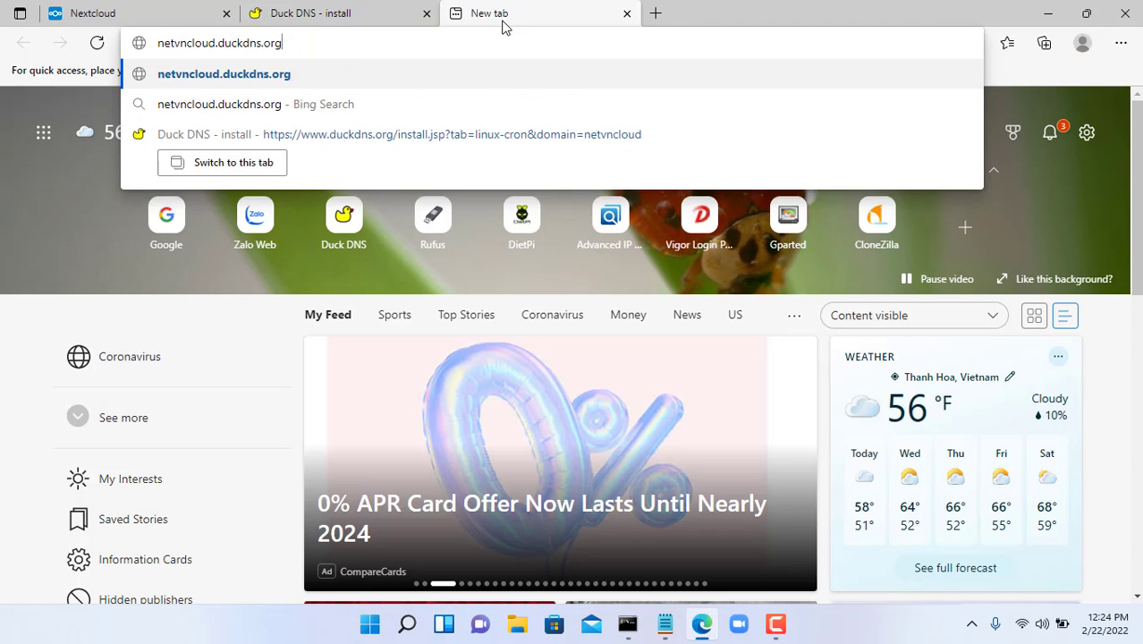
{"action": "type", "text": "/nextcloud"}
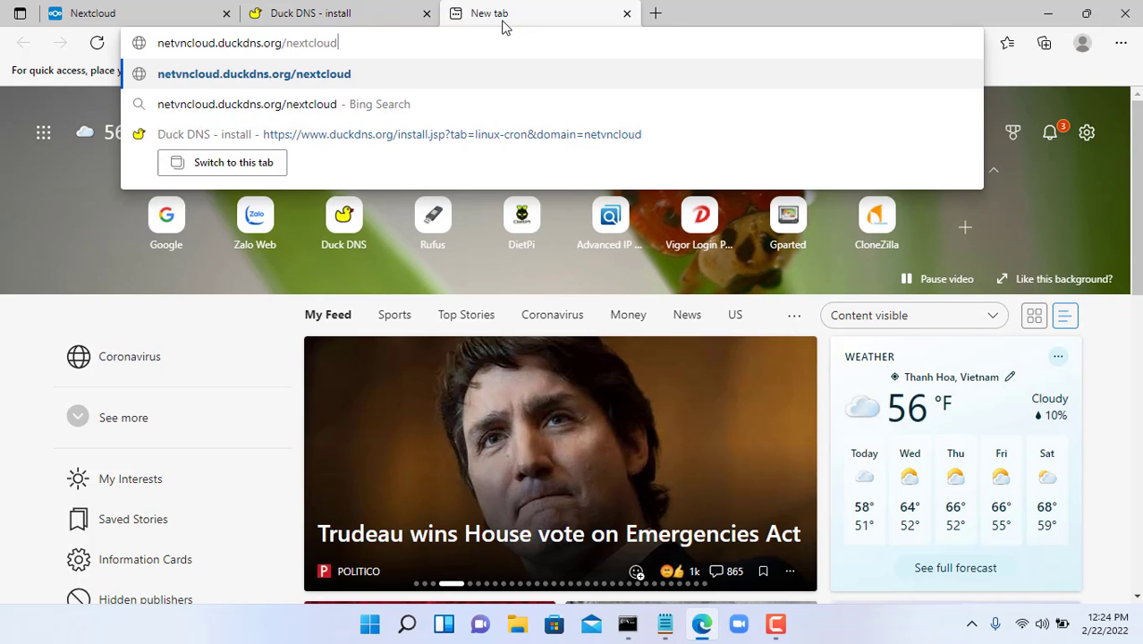
{"action": "key", "text": "Return"}
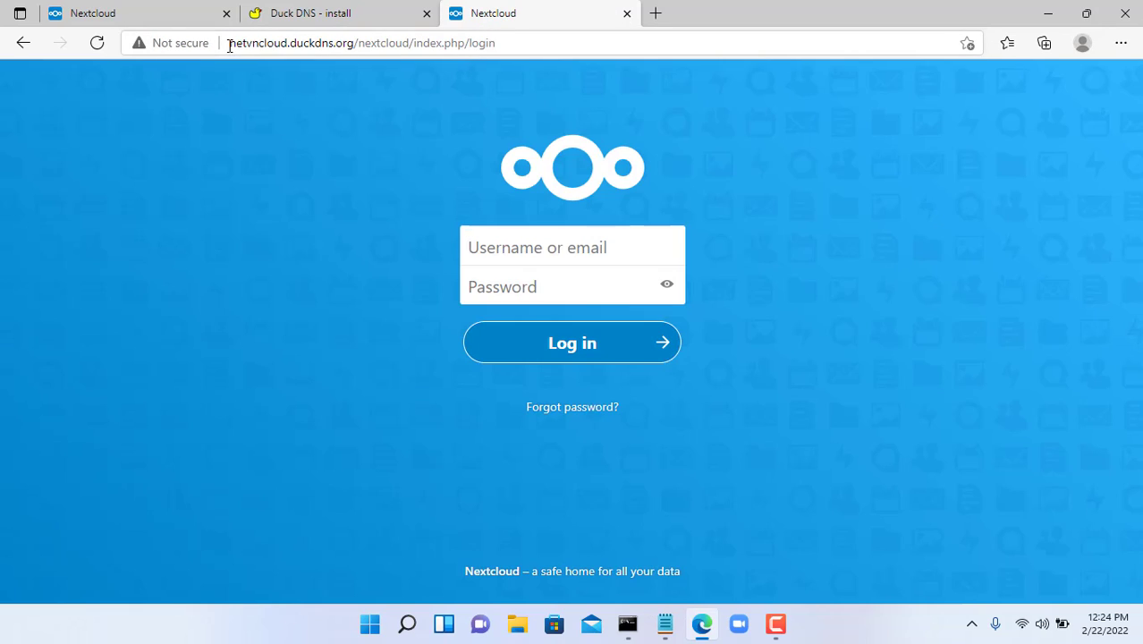
{"action": "left_click_drag", "start_coordinate": [226, 43], "coordinate": [355, 47]}
{"action": "left_click", "coordinate": [166, 327]}
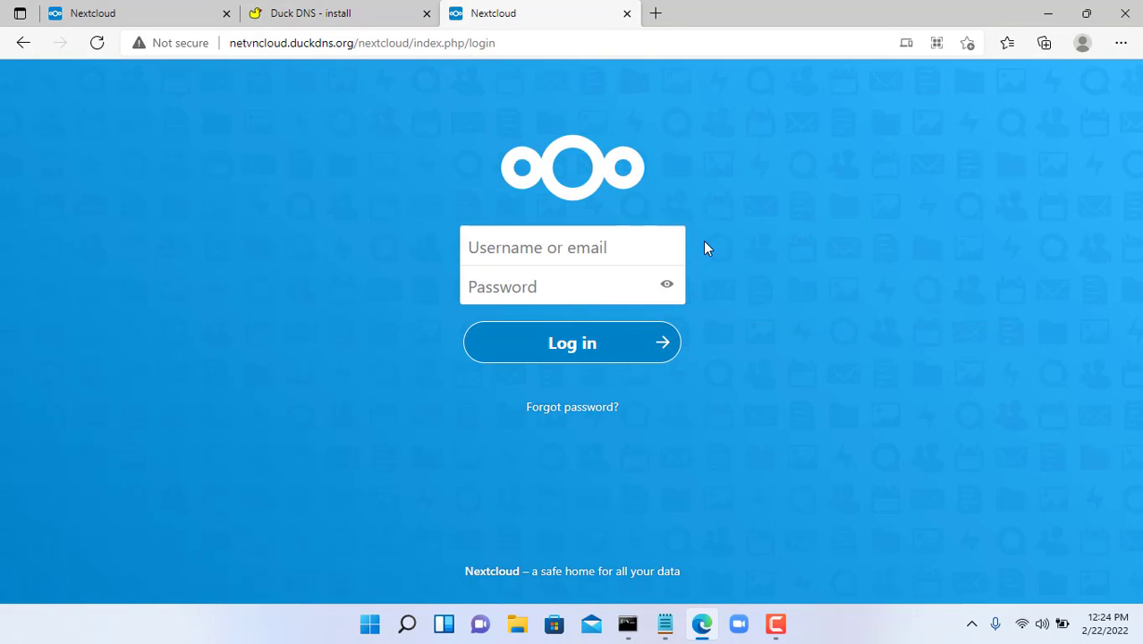
- Check the Certbot step in the cloud.txt notes, then return home and clear the SSH terminal
{"action": "left_click", "coordinate": [1048, 14]}
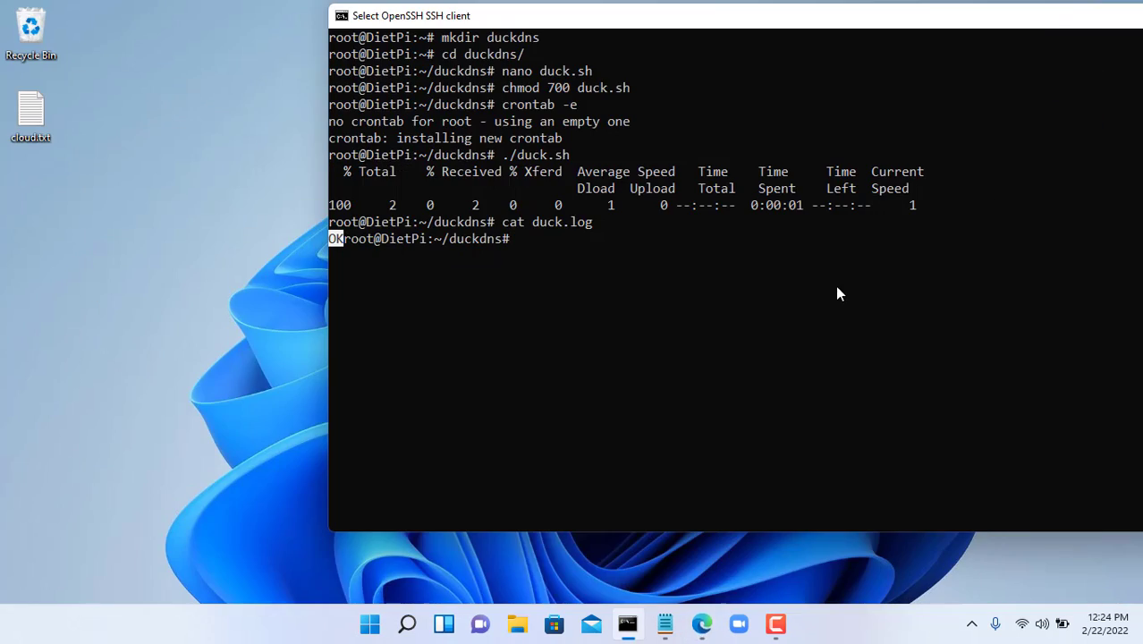
{"action": "left_click", "coordinate": [669, 627]}
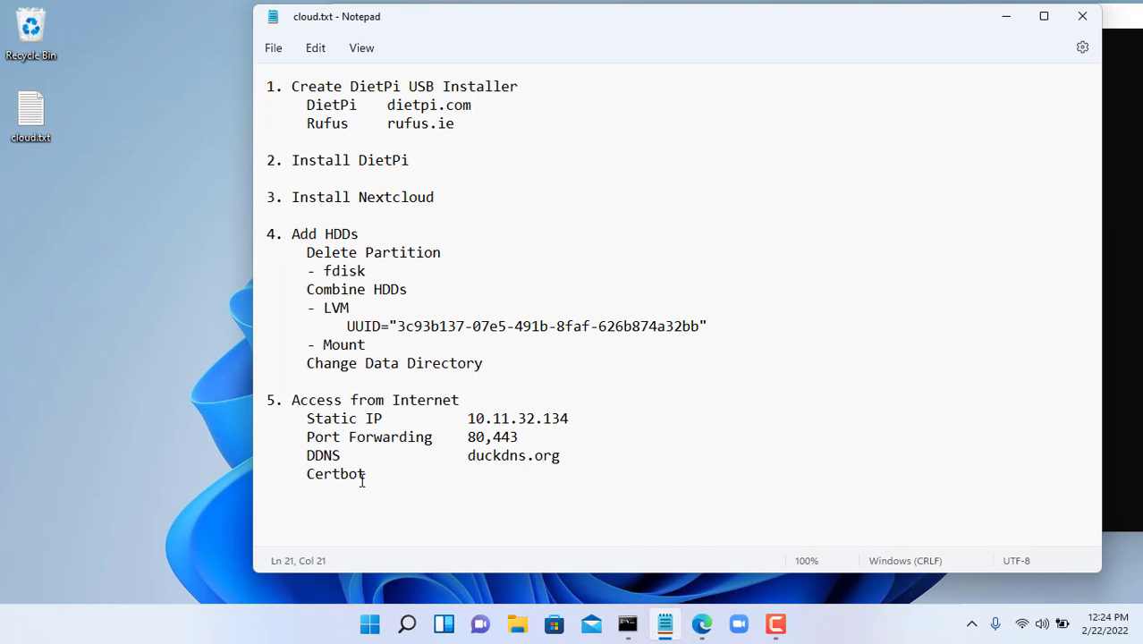
{"action": "left_click_drag", "start_coordinate": [305, 474], "coordinate": [396, 480]}
{"action": "left_click", "coordinate": [1007, 18]}
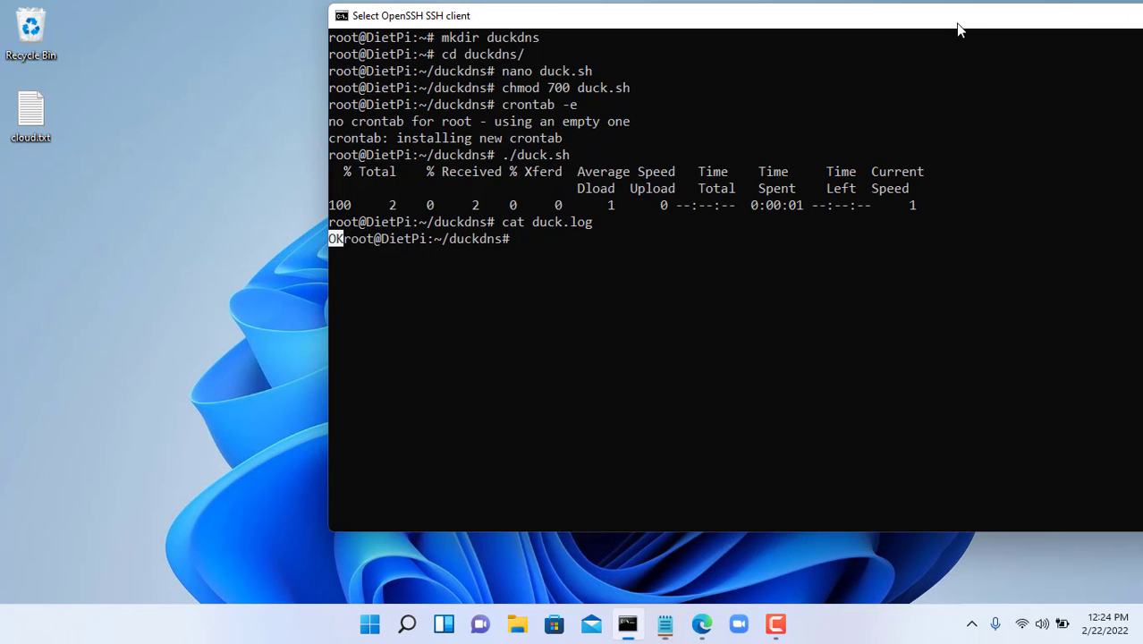
{"action": "left_click_drag", "start_coordinate": [948, 27], "coordinate": [737, 20]}
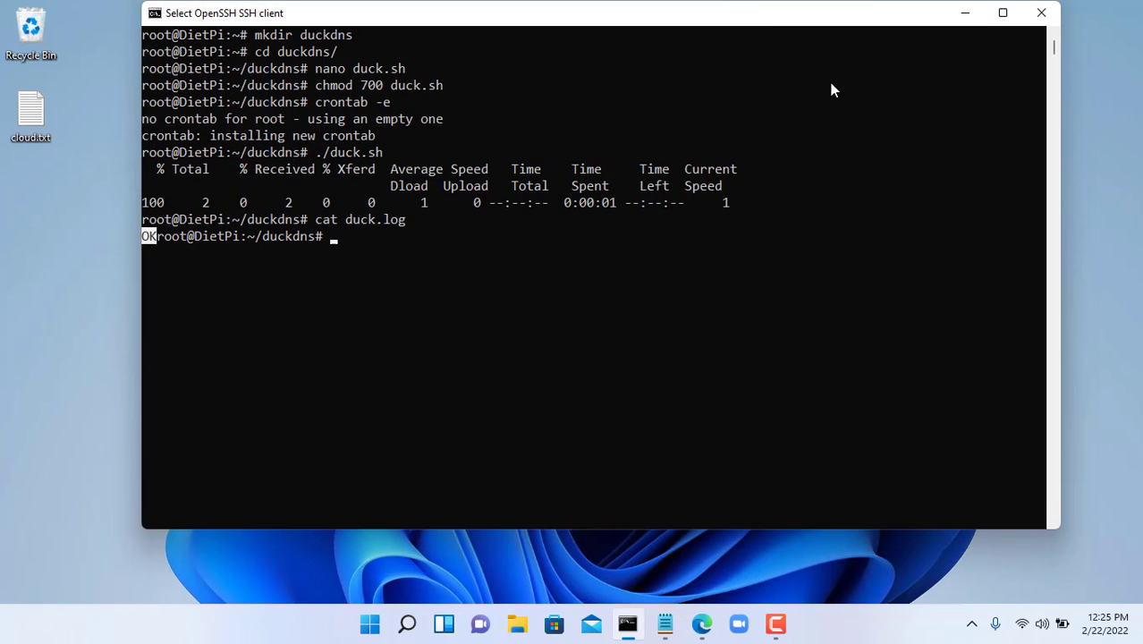
{"action": "type", "text": "cd"}
{"action": "key", "text": "Return"}
{"action": "type", "text": "clear"}
{"action": "key", "text": "Return"}
- Search DietPi-Software for certbot and mark Certbot for installation
{"action": "type", "text": "dietpi"}
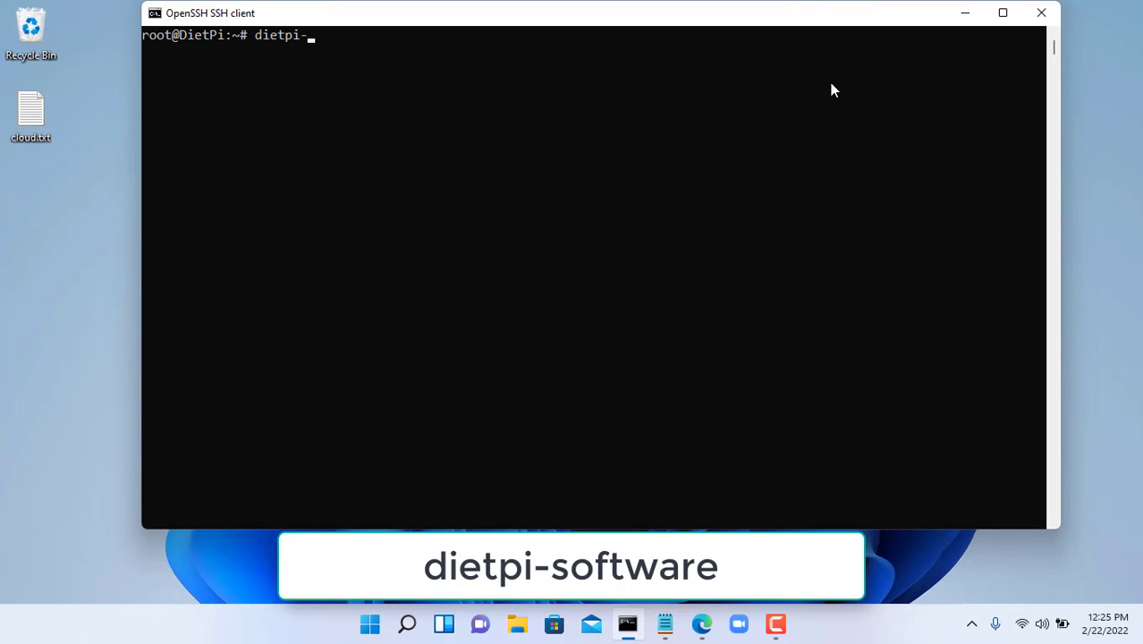
{"action": "type", "text": "-software"}
{"action": "key", "text": "Return"}
{"action": "key", "text": "Down"}
{"action": "key", "text": "Down"}
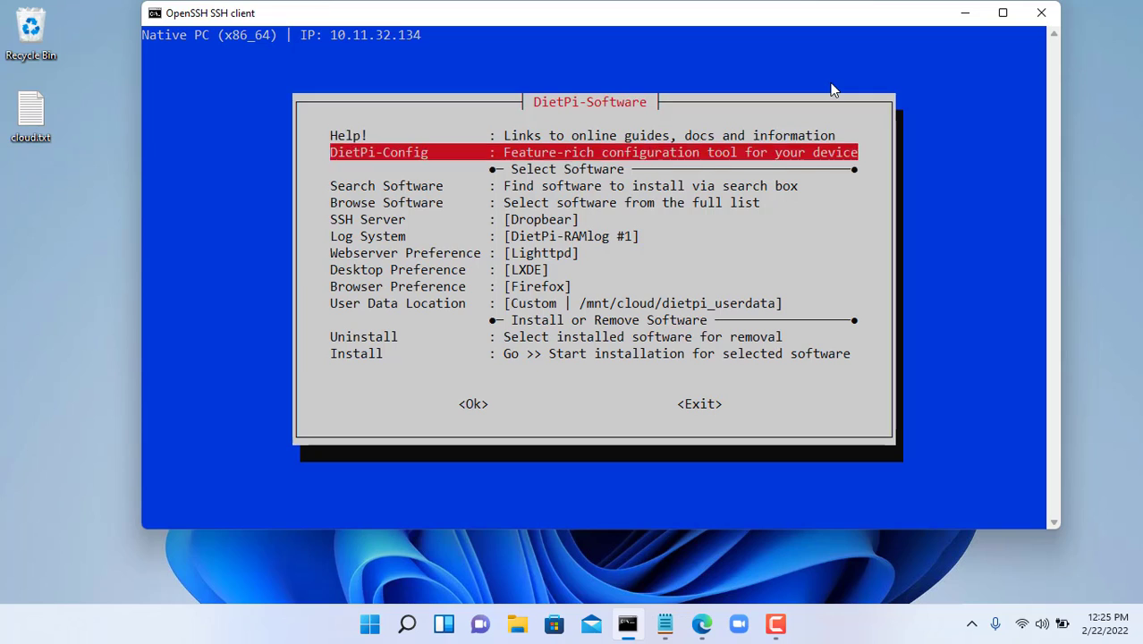
{"action": "key", "text": "Return"}
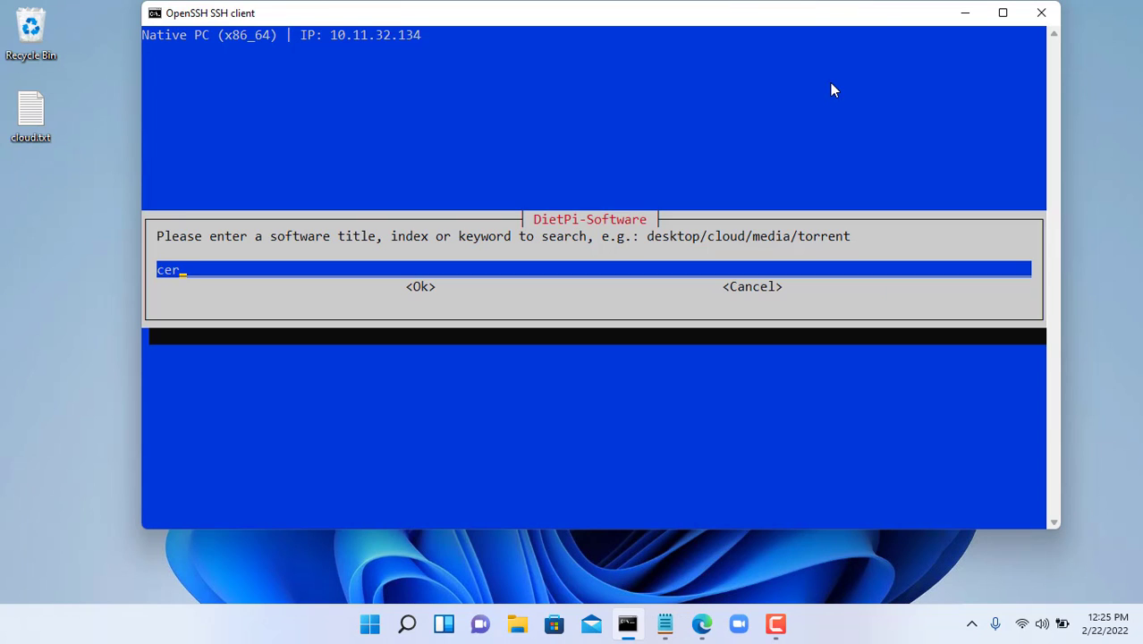
{"action": "type", "text": "certbot"}
{"action": "key", "text": "Return"}
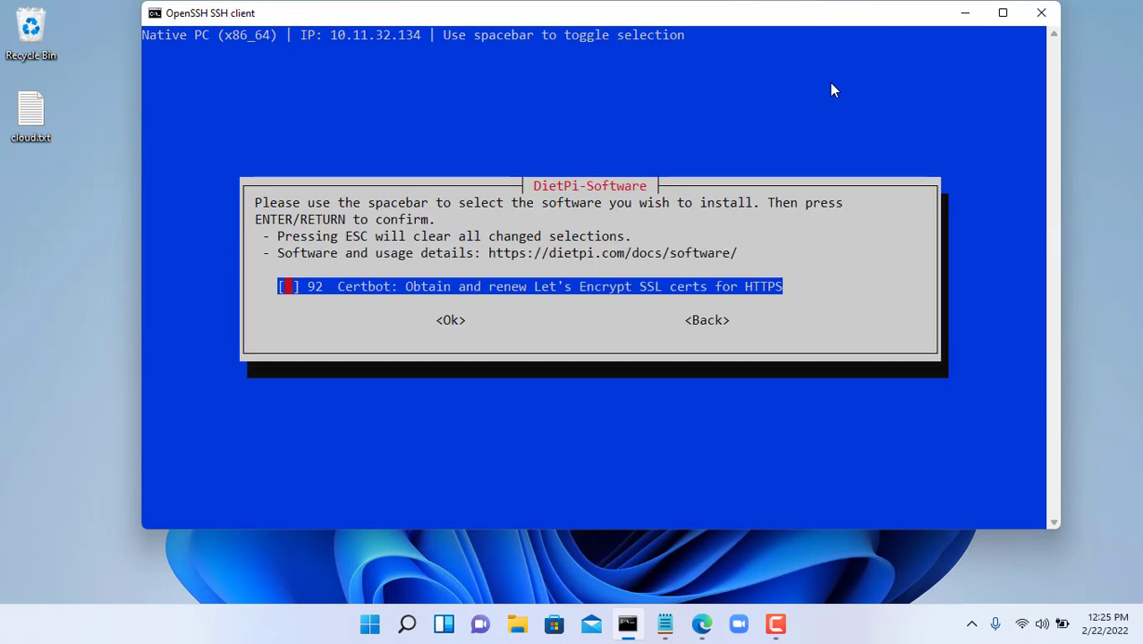
{"action": "key", "text": "space"}
{"action": "key", "text": "Tab"}
{"action": "key", "text": "Return"}
{"action": "key", "text": "Return"}
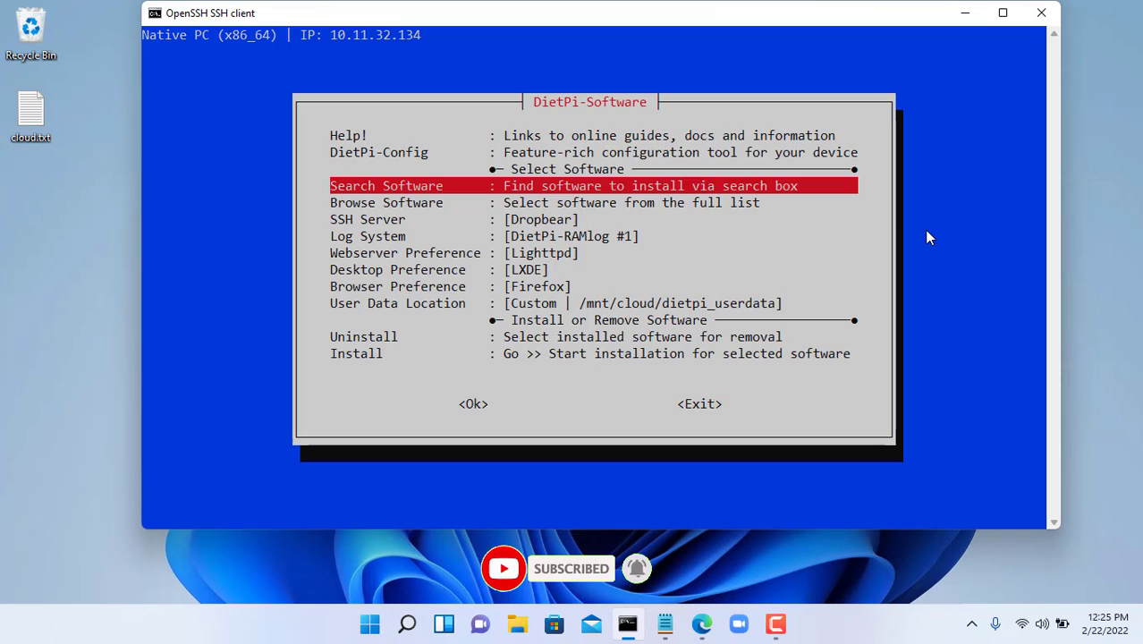
- Install the selected Certbot package and confirm the installation
{"action": "key", "text": "Down"}
{"action": "key", "text": "Down"}
{"action": "key", "text": "Down"}
{"action": "key", "text": "Down"}
{"action": "key", "text": "Down"}
{"action": "key", "text": "Down"}
{"action": "key", "text": "Down"}
{"action": "key", "text": "Down"}
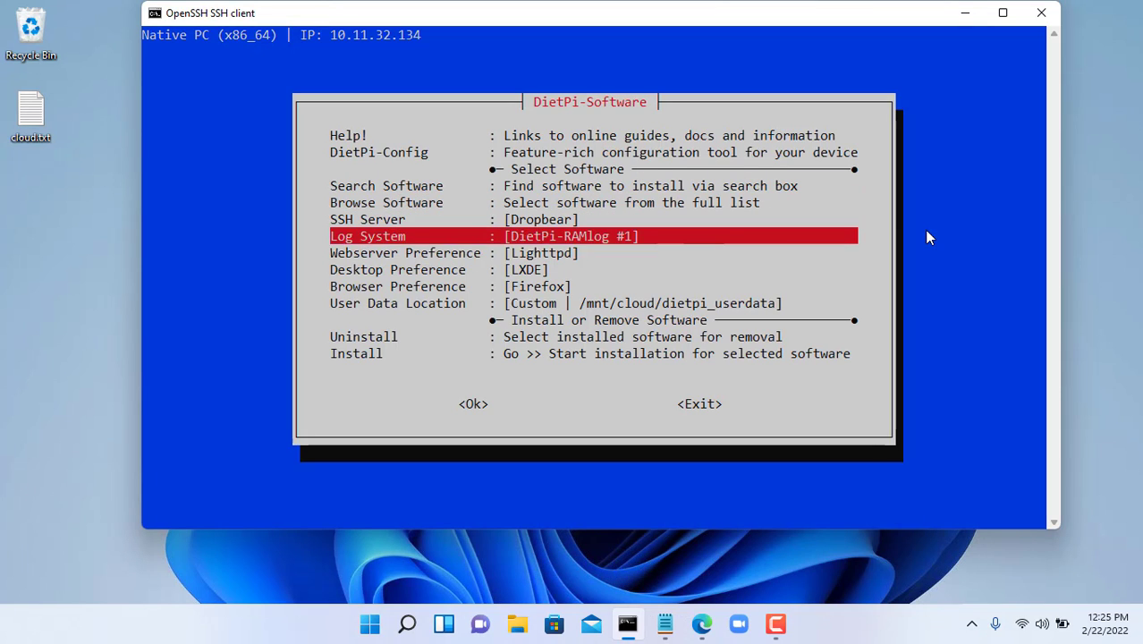
{"action": "key", "text": "Down"}
{"action": "key", "text": "Down"}
{"action": "key", "text": "Return"}
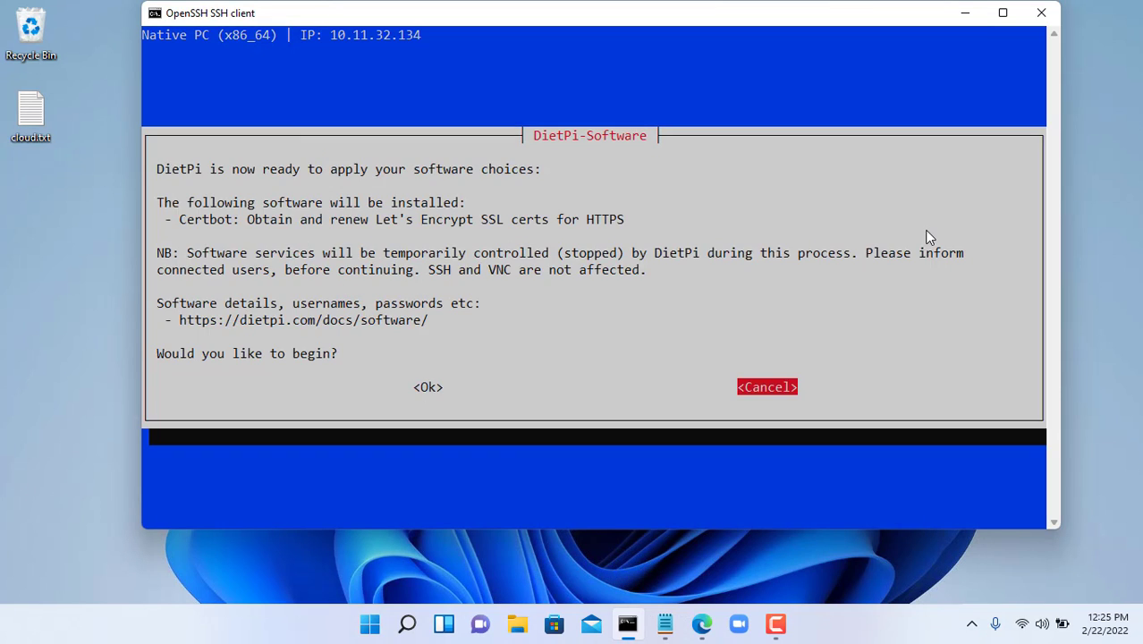
{"action": "key", "text": "Left"}
{"action": "key", "text": "Return"}
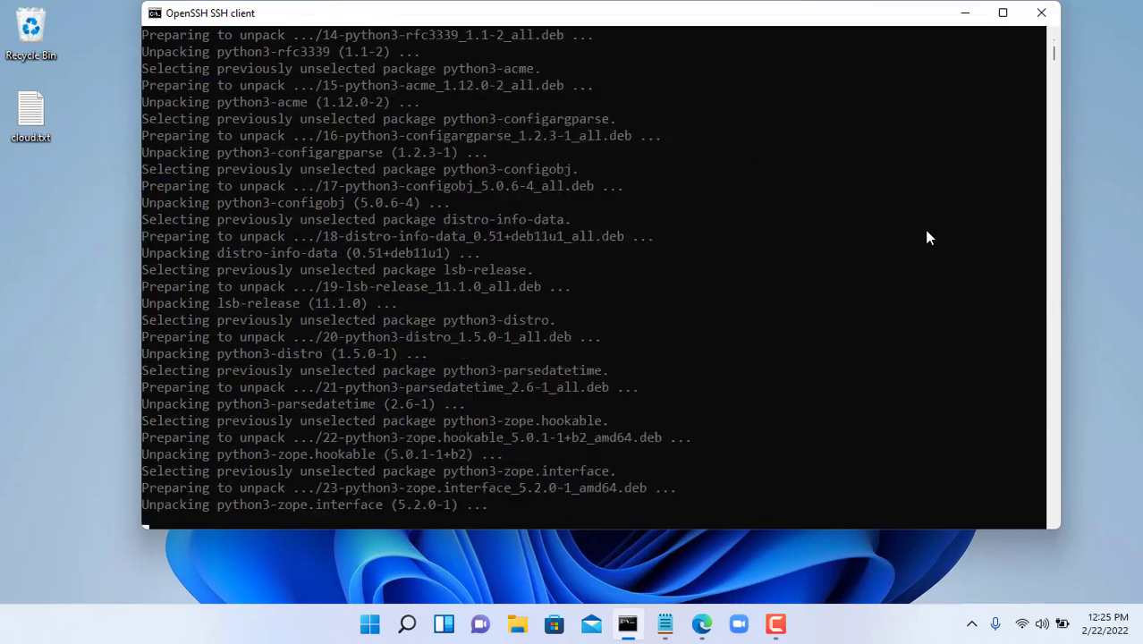
{"action": "type", "text": "clear"}
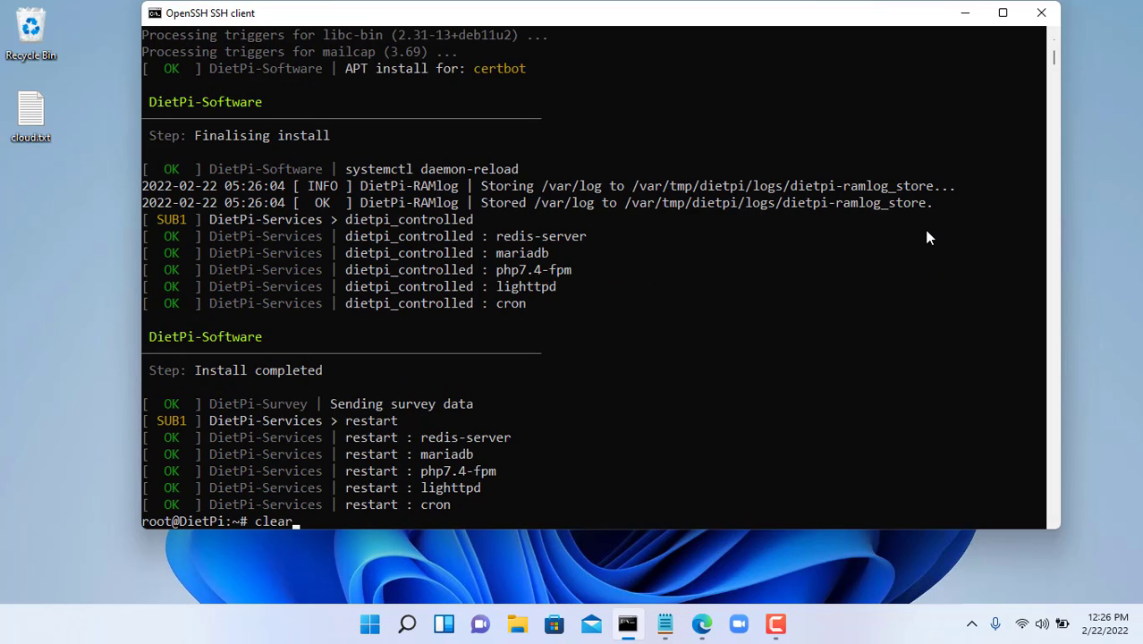
- Launch DietPi-LetsEncrypt and clear the placeholder in its Domains setting
{"action": "key", "text": "Return"}
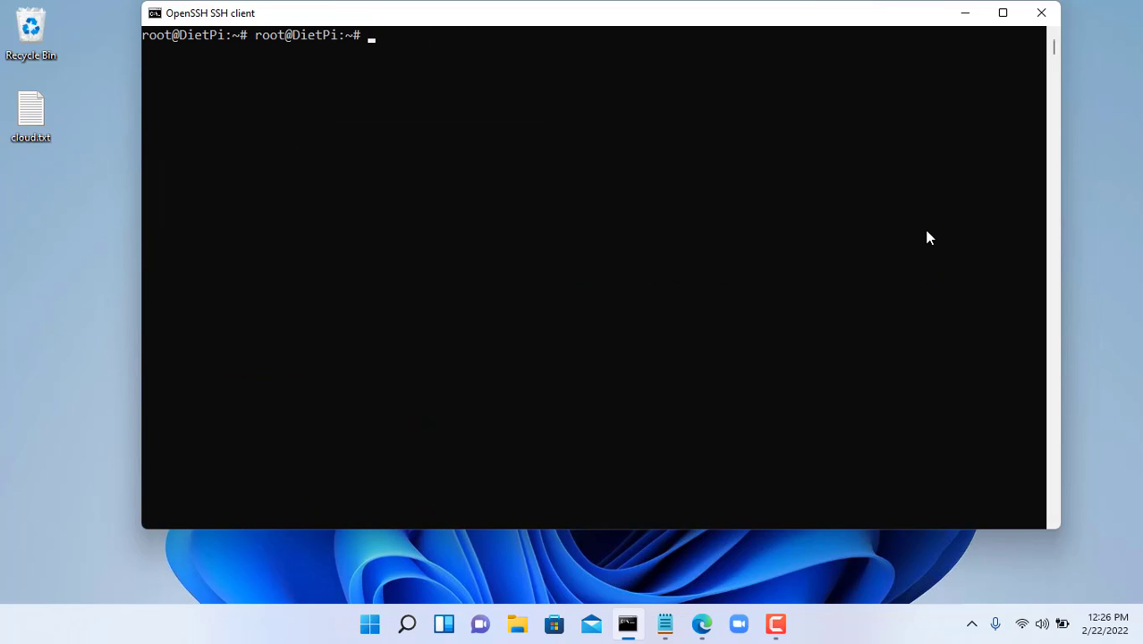
{"action": "key", "text": "Return"}
{"action": "type", "text": "dietpi-let"}
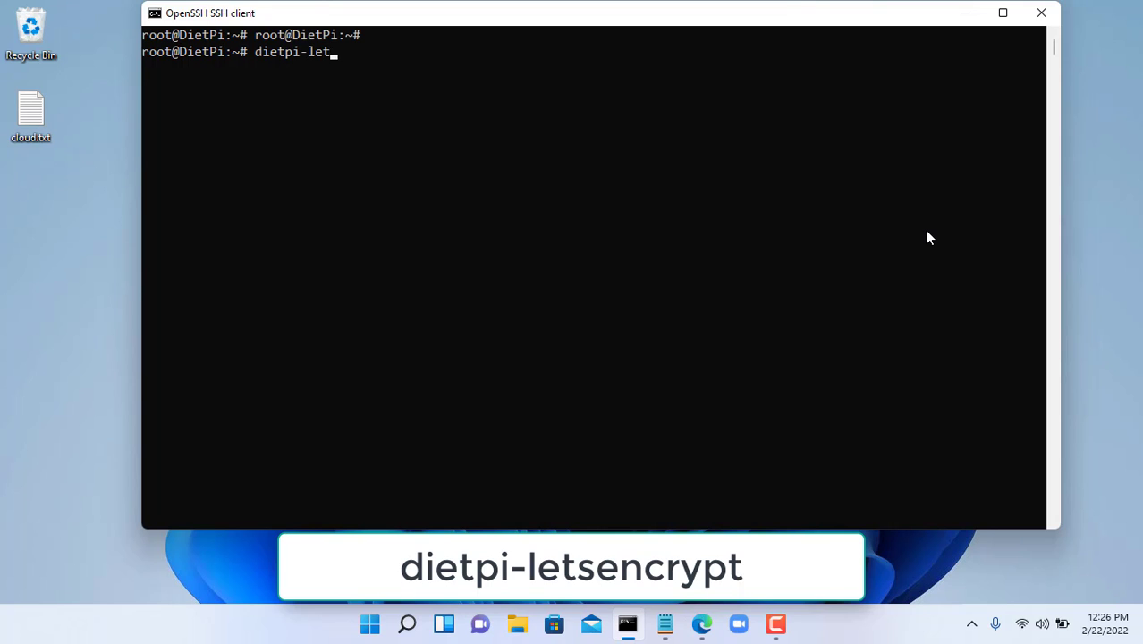
{"action": "key", "text": "Tab"}
{"action": "key", "text": "Return"}
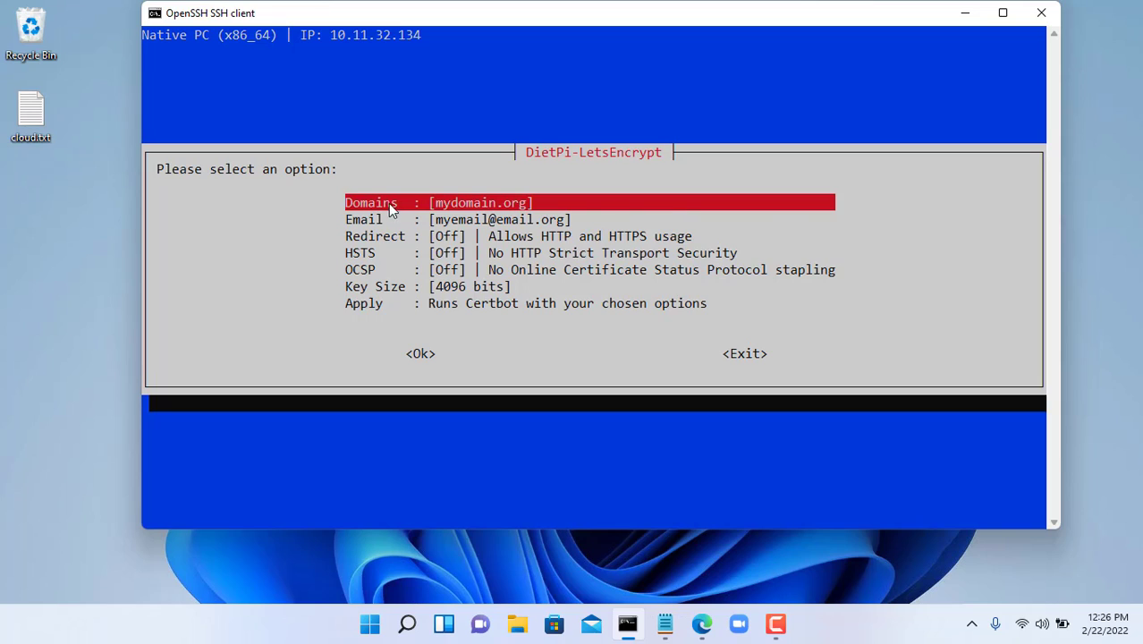
{"action": "key", "text": "Return"}
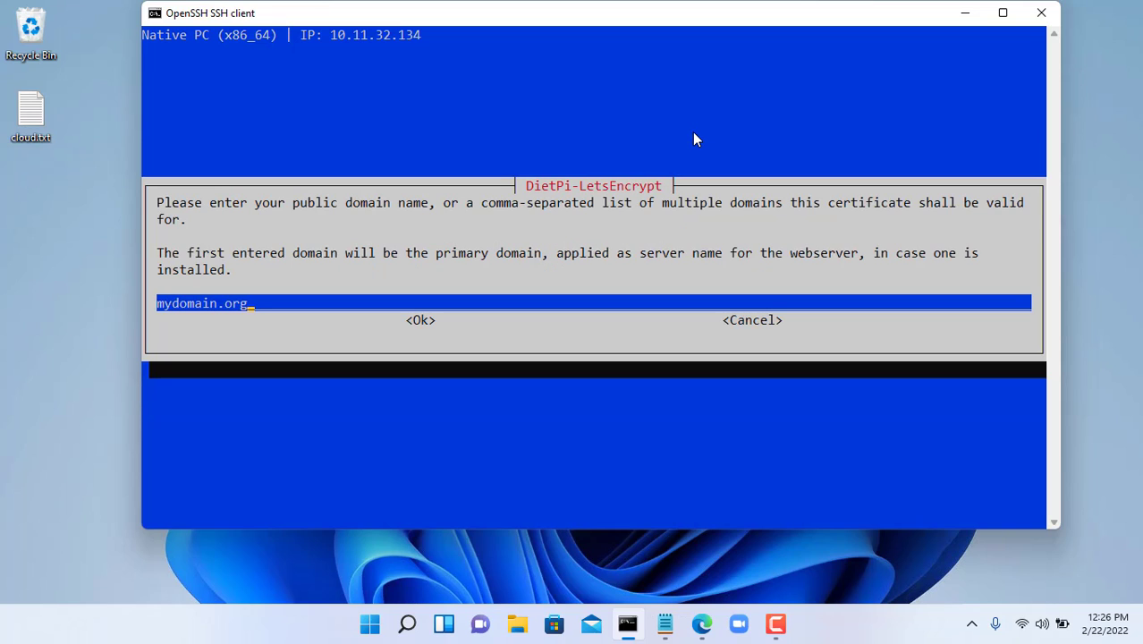
{"action": "key", "text": "BackSpace"}
{"action": "key", "text": "BackSpace"}
{"action": "key", "text": "BackSpace"}
{"action": "key", "text": "BackSpace"}
{"action": "key", "text": "BackSpace"}
{"action": "key", "text": "BackSpace"}
{"action": "key", "text": "BackSpace"}
{"action": "key", "text": "BackSpace"}
{"action": "key", "text": "BackSpace"}
{"action": "key", "text": "BackSpace"}
{"action": "key", "text": "BackSpace"}
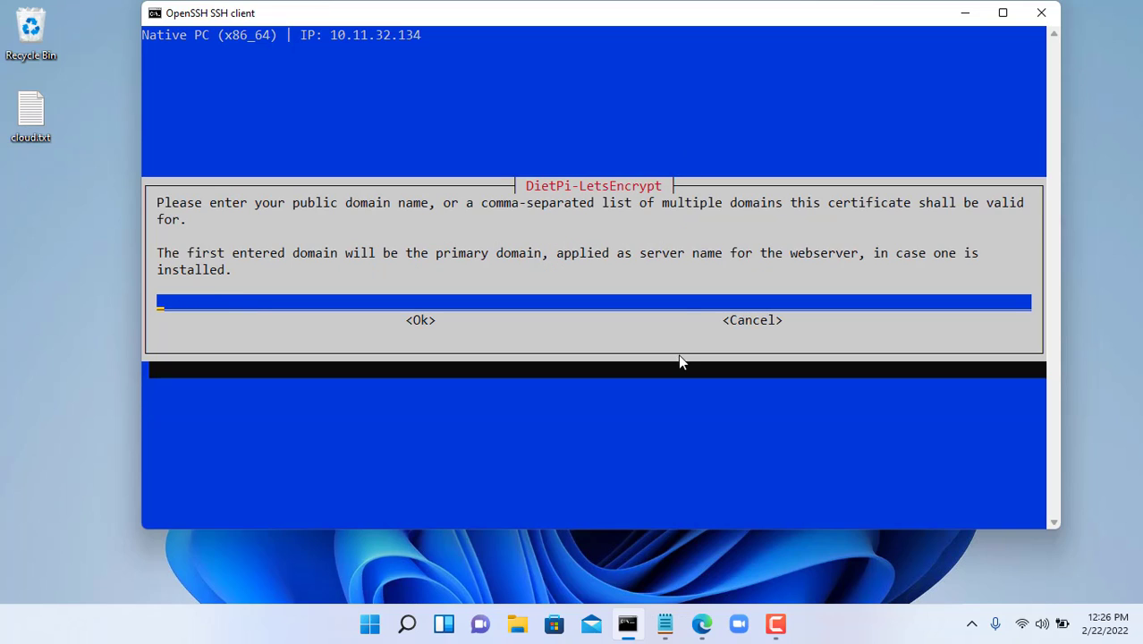
- Enter netvncloud.duckdns.org as the certificate domain, copied from Edge's address bar
{"action": "left_click", "coordinate": [701, 623]}
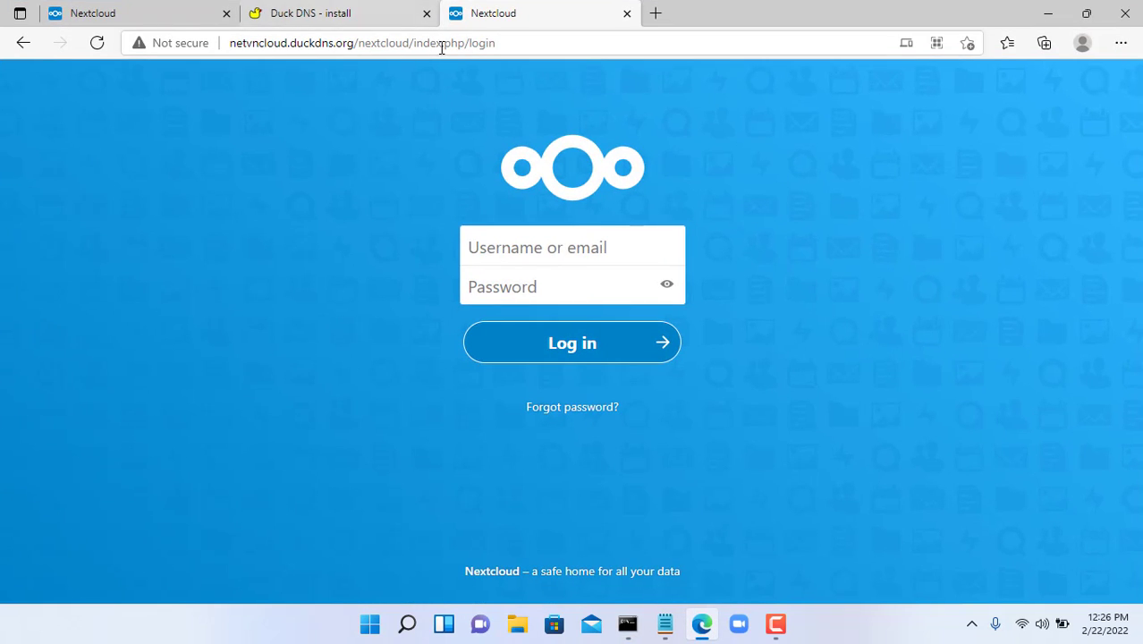
{"action": "left_click_drag", "start_coordinate": [231, 47], "coordinate": [355, 43]}
{"action": "key", "text": "ctrl+c"}
{"action": "key", "text": "Escape"}
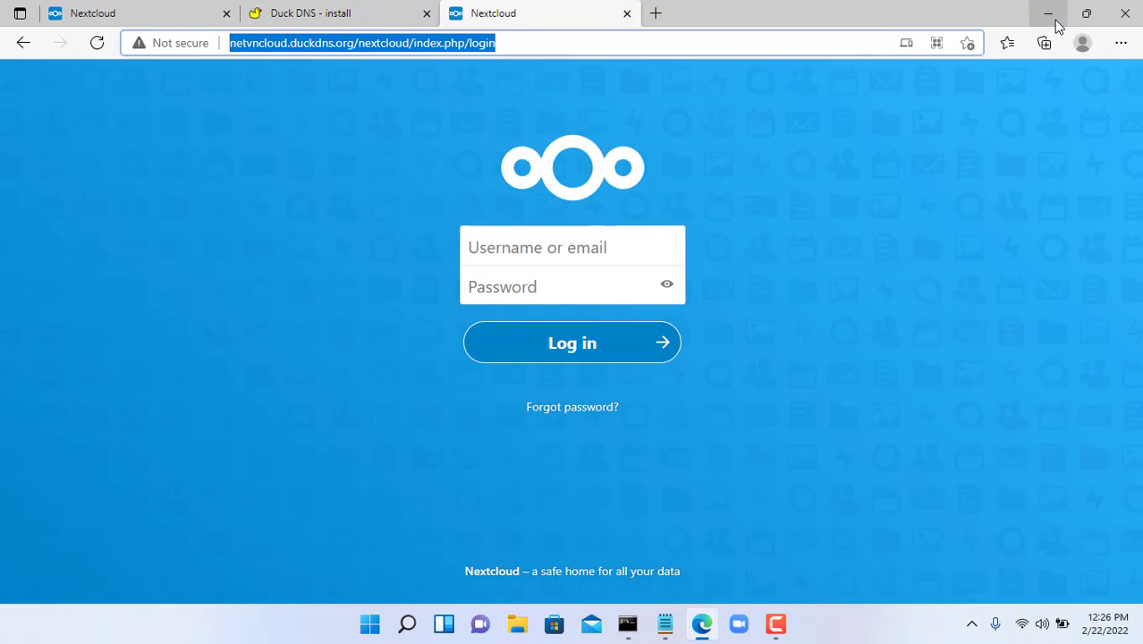
{"action": "left_click", "coordinate": [1048, 14]}
{"action": "right_click", "coordinate": [602, 304]}
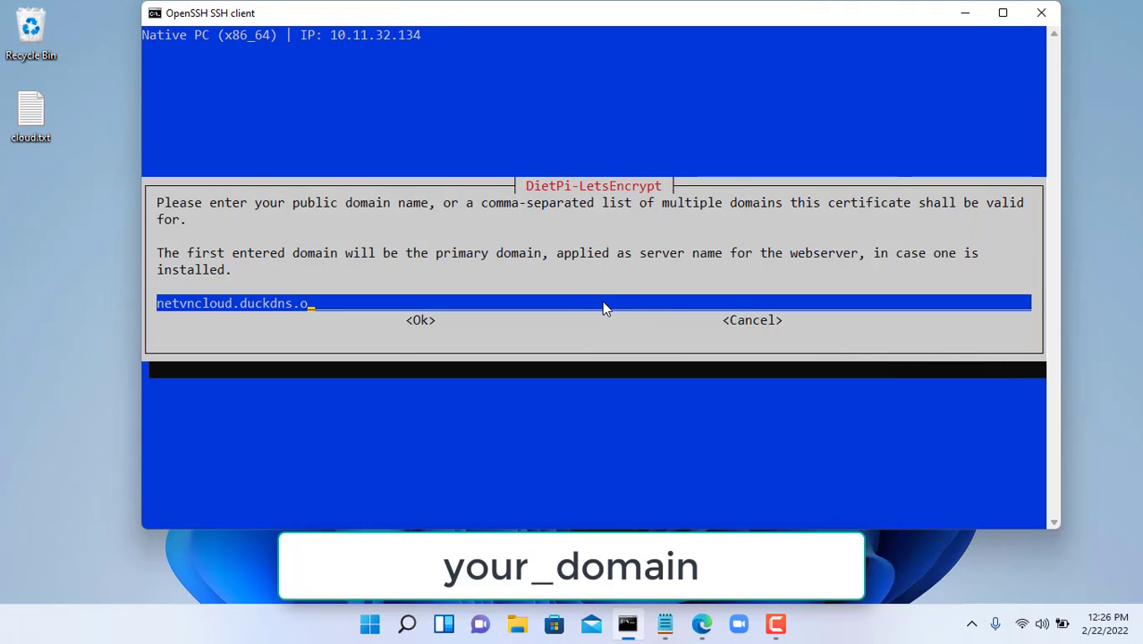
{"action": "key", "text": "Tab"}
{"action": "key", "text": "Return"}
- Turn the HTTP-to-HTTPS Redirect on and apply, letting Certbot obtain the certificate
{"action": "key", "text": "Down"}
{"action": "key", "text": "Down"}
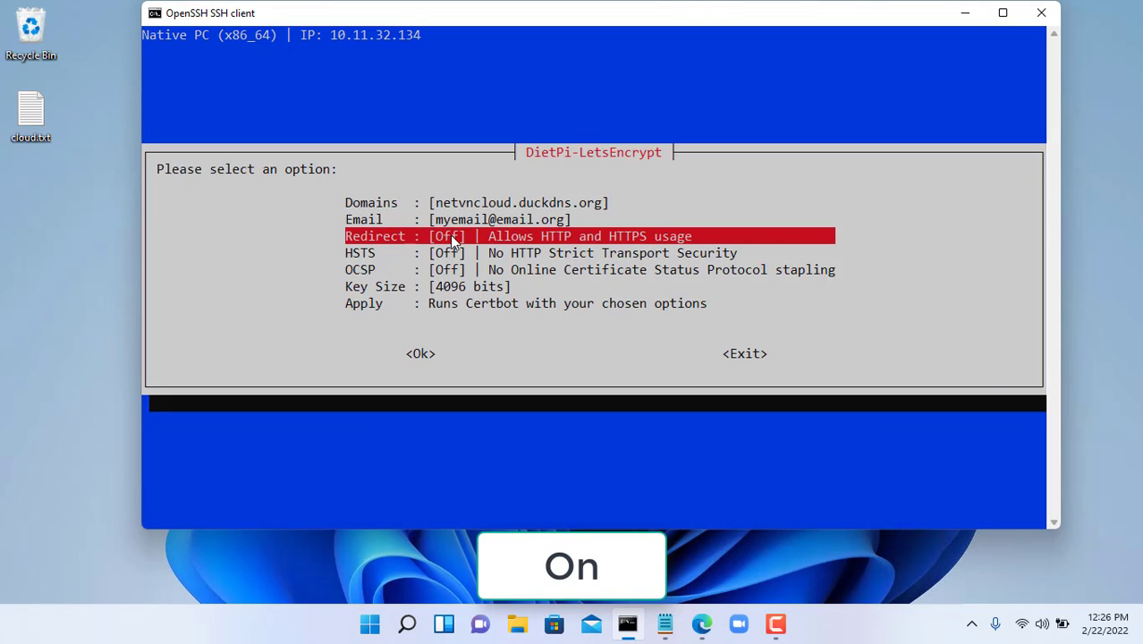
{"action": "key", "text": "Return"}
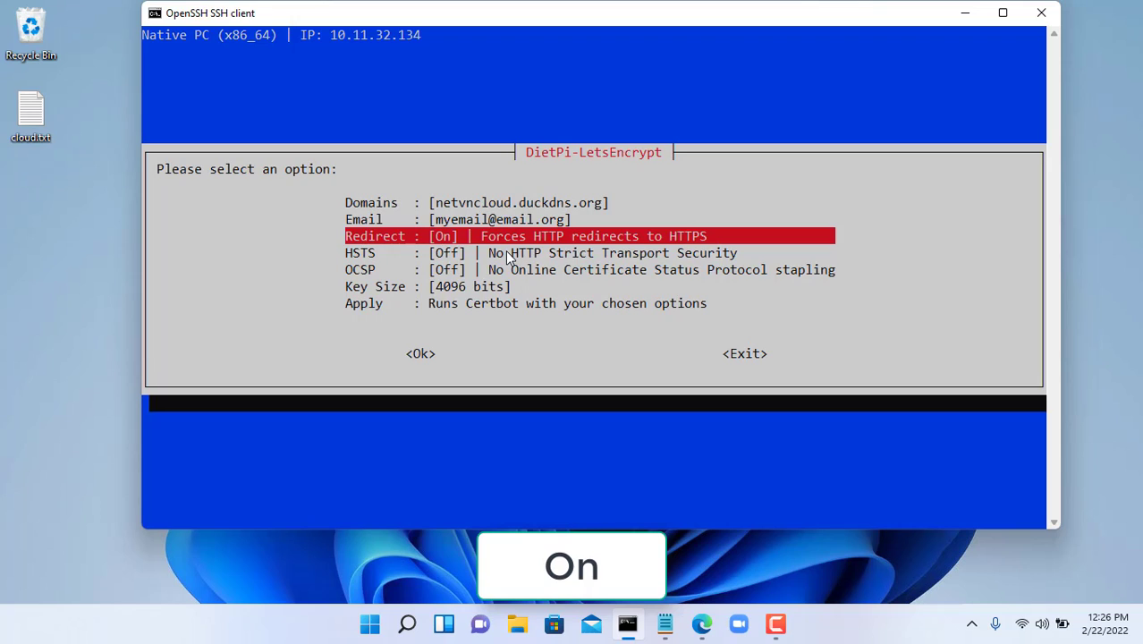
{"action": "key", "text": "Down"}
{"action": "key", "text": "Down"}
{"action": "key", "text": "Down"}
{"action": "key", "text": "Down"}
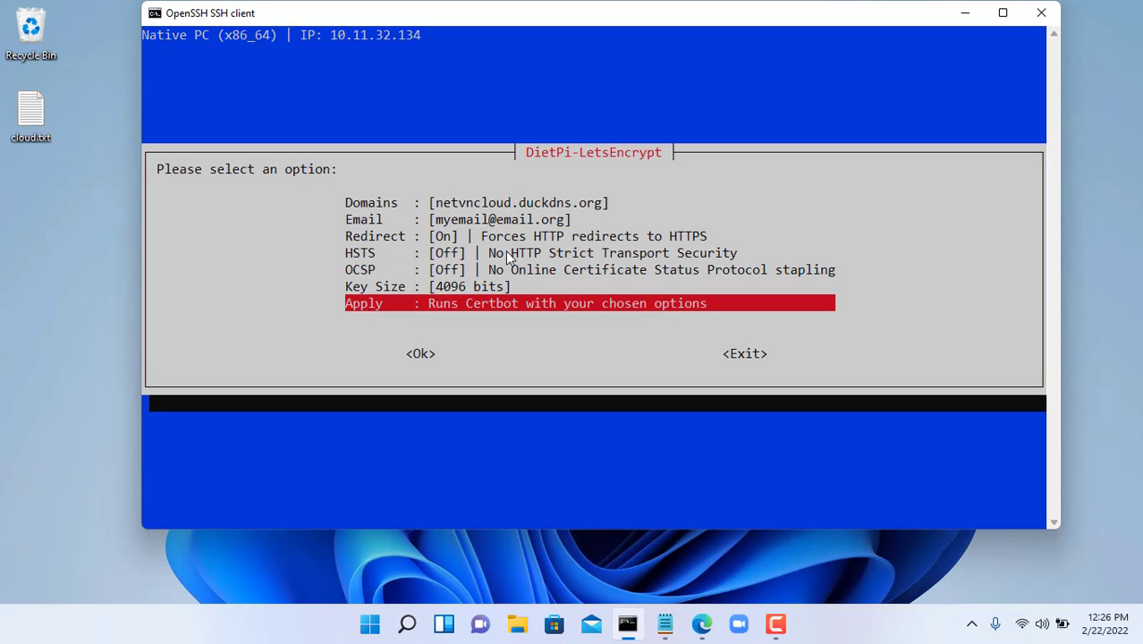
{"action": "key", "text": "Return"}
{"action": "key", "text": "Left"}
{"action": "key", "text": "Return"}
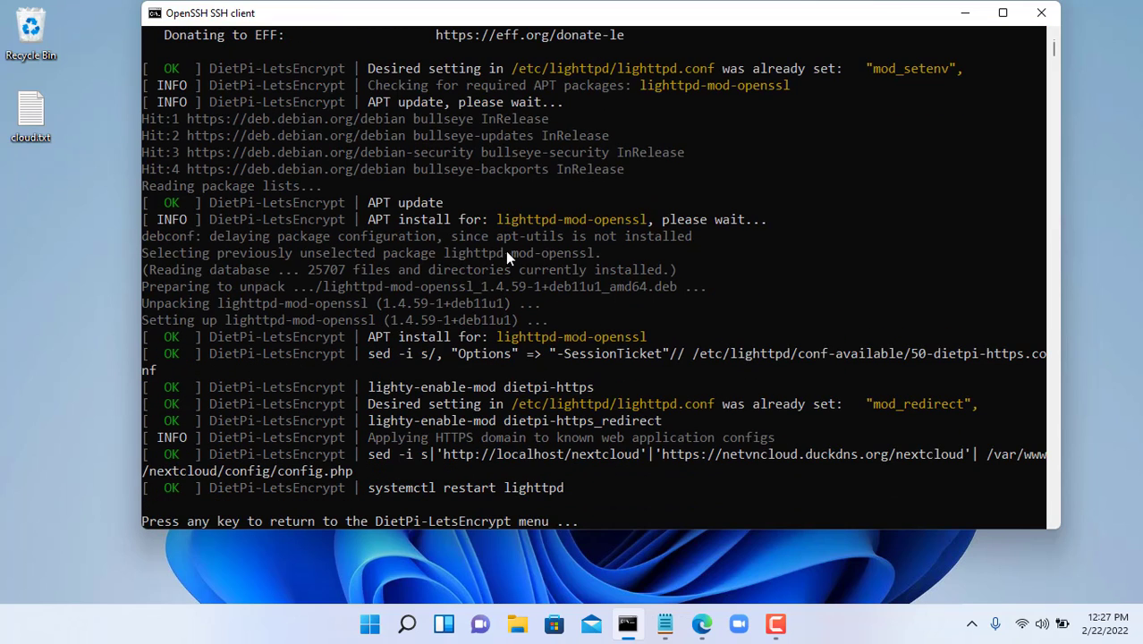
- Exit DietPi-LetsEncrypt back to the shell and minimize the SSH window
{"action": "key", "text": "Return"}
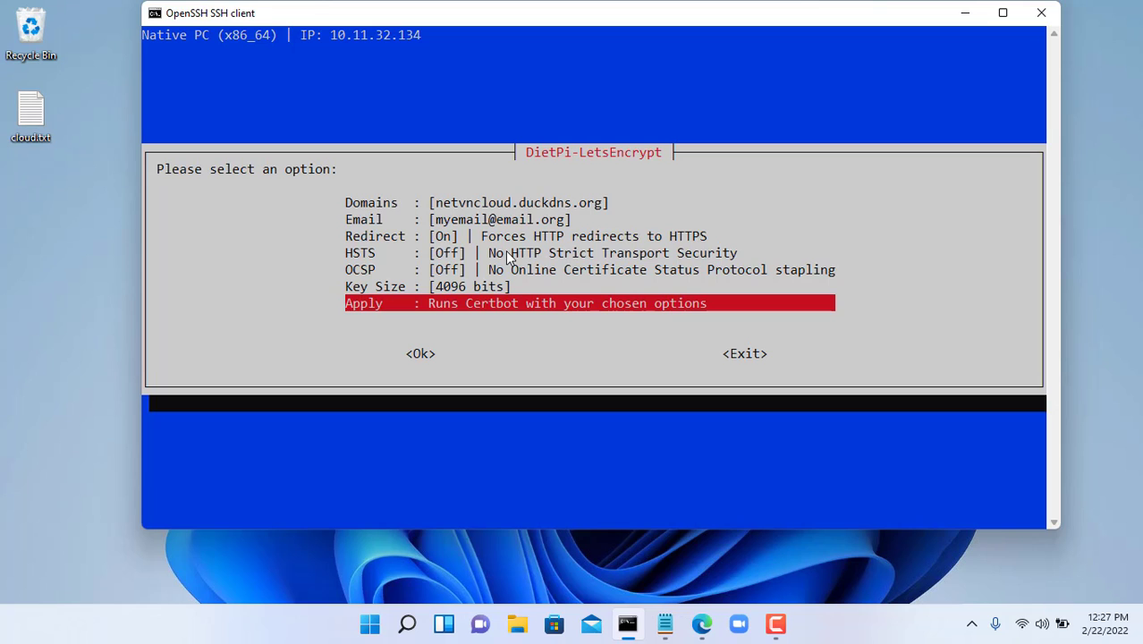
{"action": "key", "text": "Tab"}
{"action": "key", "text": "Tab"}
{"action": "key", "text": "Return"}
{"action": "key", "text": "Tab"}
{"action": "key", "text": "Return"}
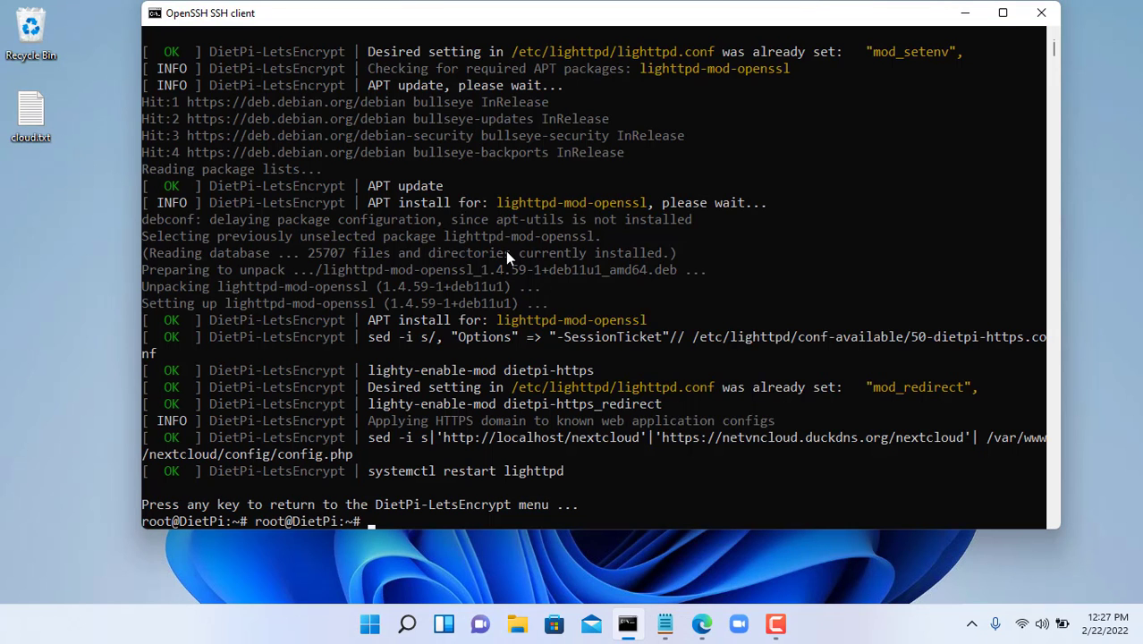
{"action": "key", "text": "Return"}
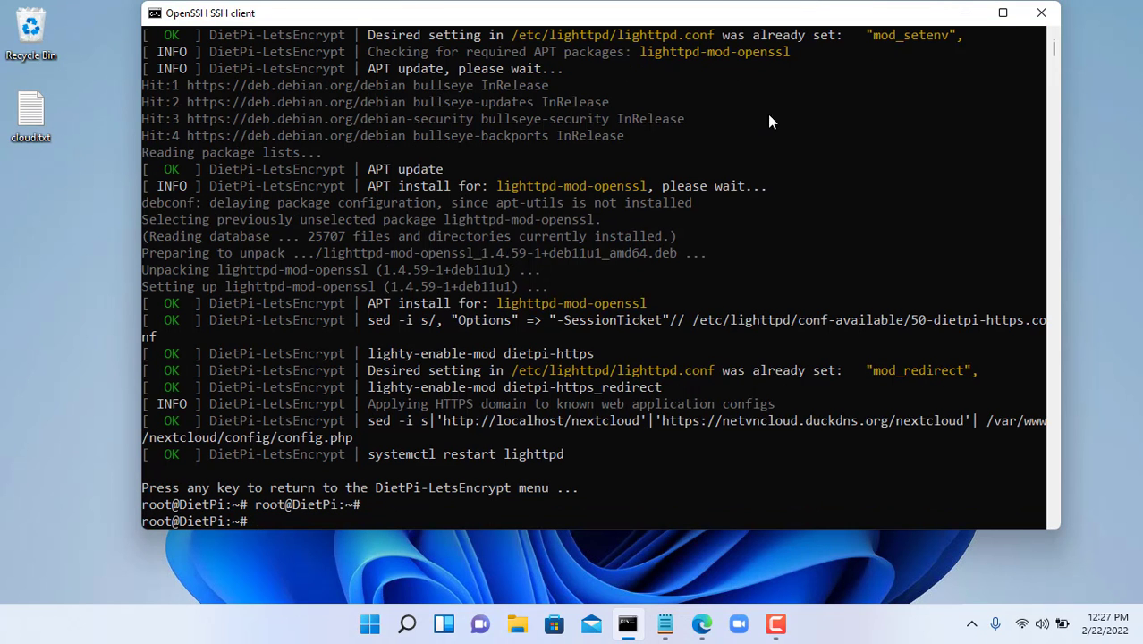
{"action": "left_click", "coordinate": [965, 12]}
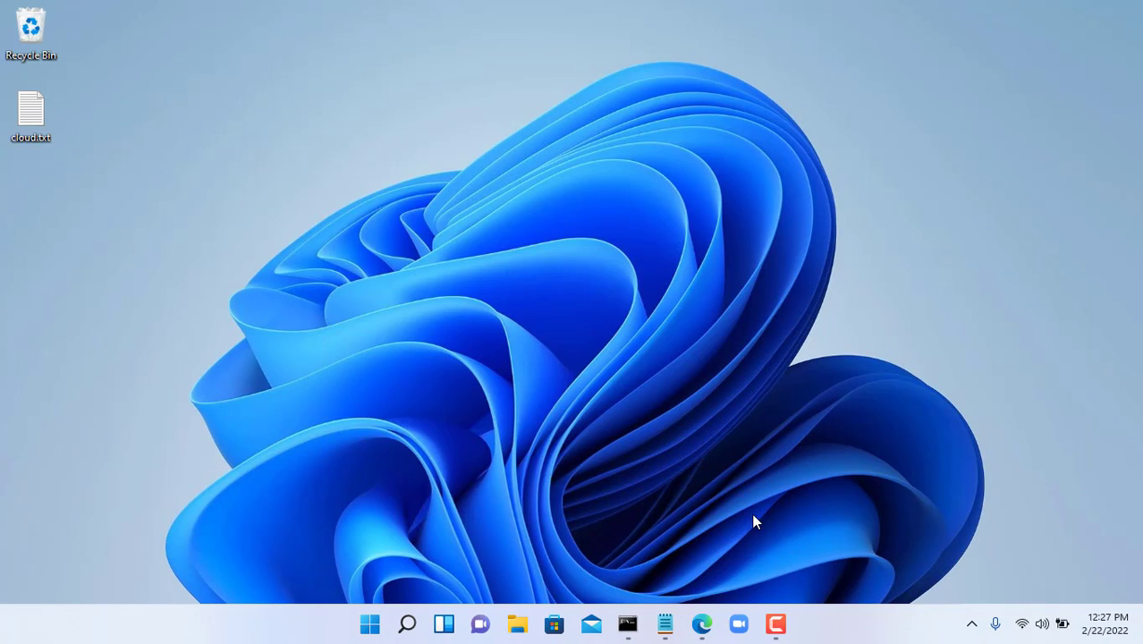
{"action": "left_click", "coordinate": [702, 624]}
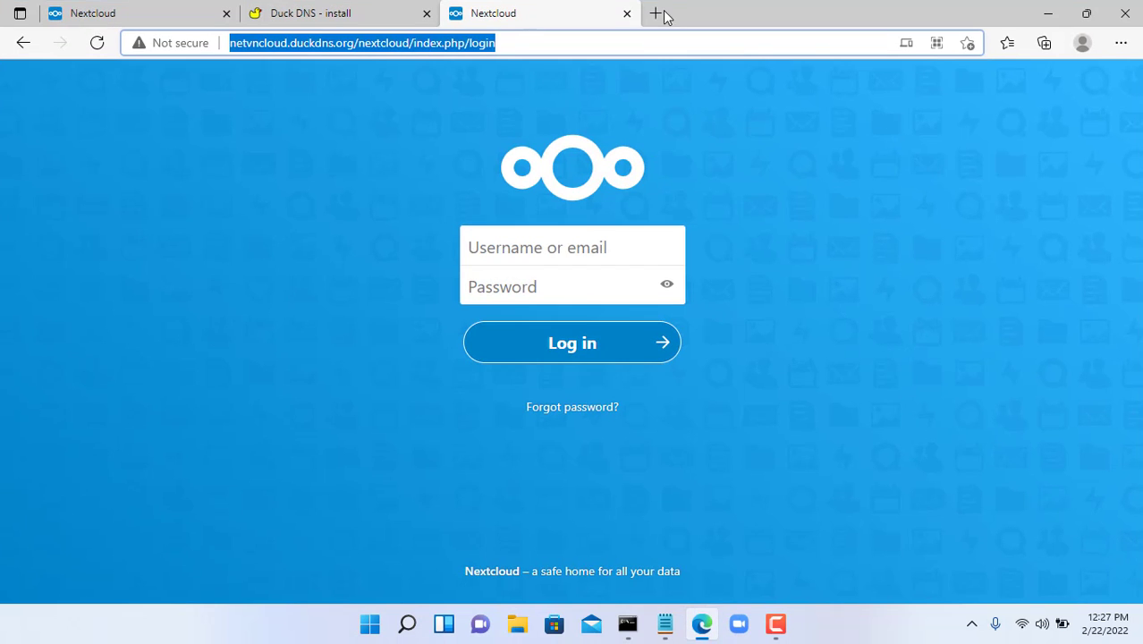
{"action": "left_click", "coordinate": [657, 14]}
{"action": "type", "text": "net"}
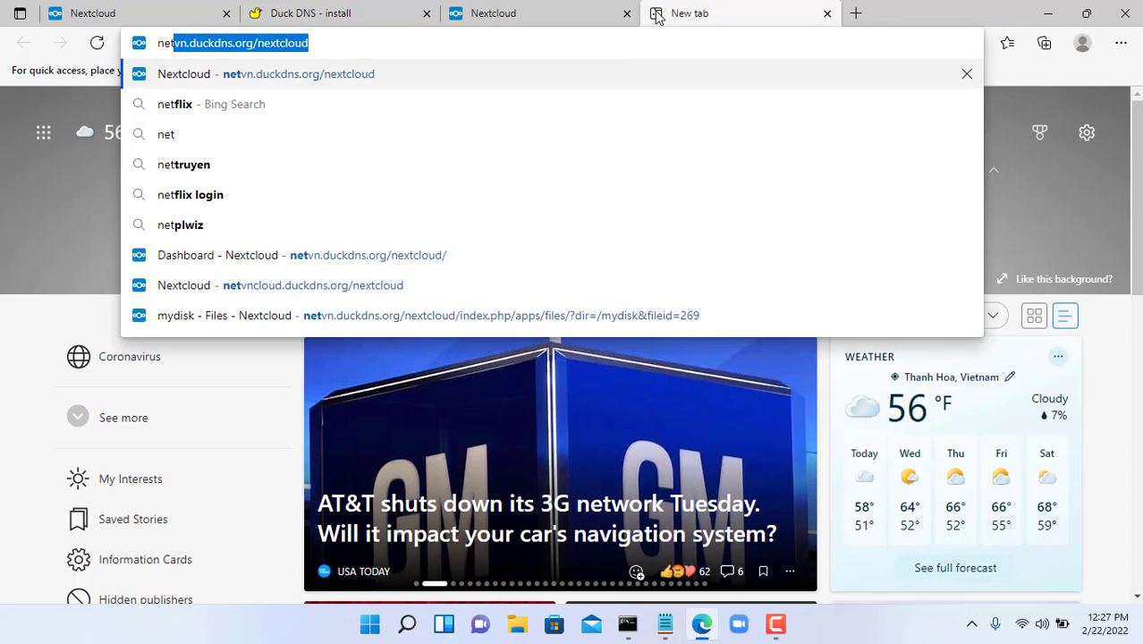
{"action": "type", "text": "vnclou"}
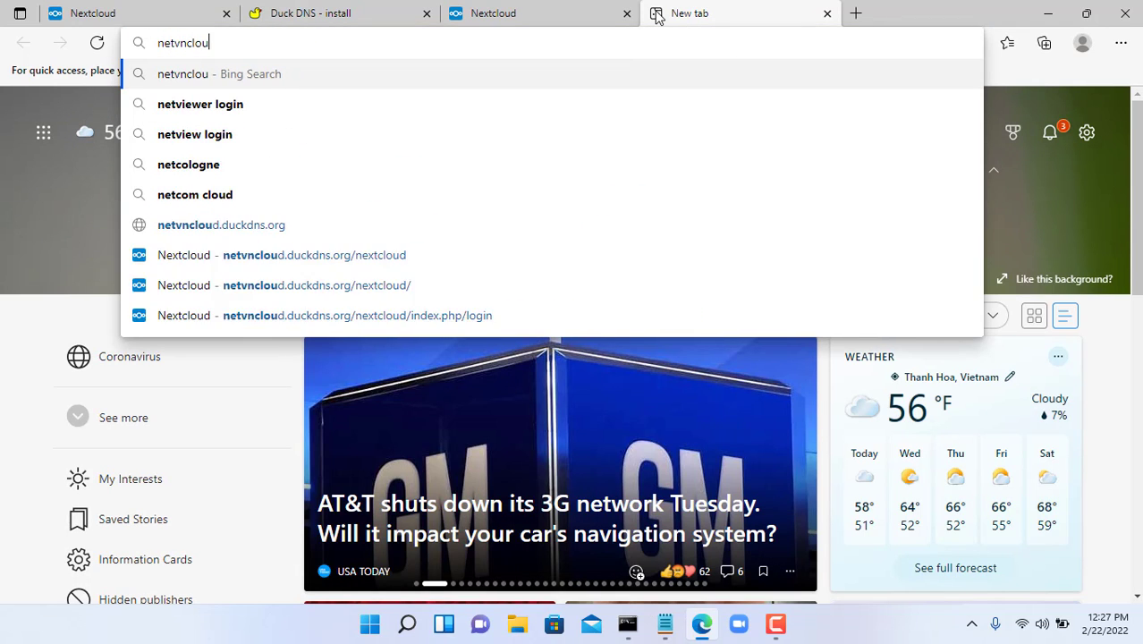
{"action": "type", "text": "d.duckdn"}
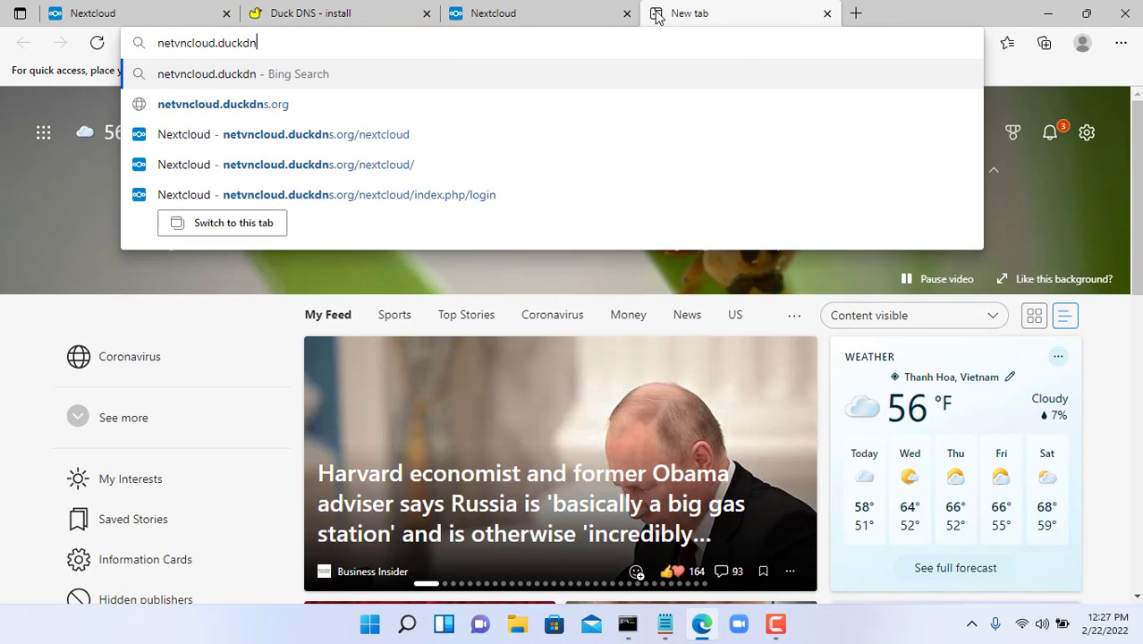
{"action": "type", "text": "s.org"}
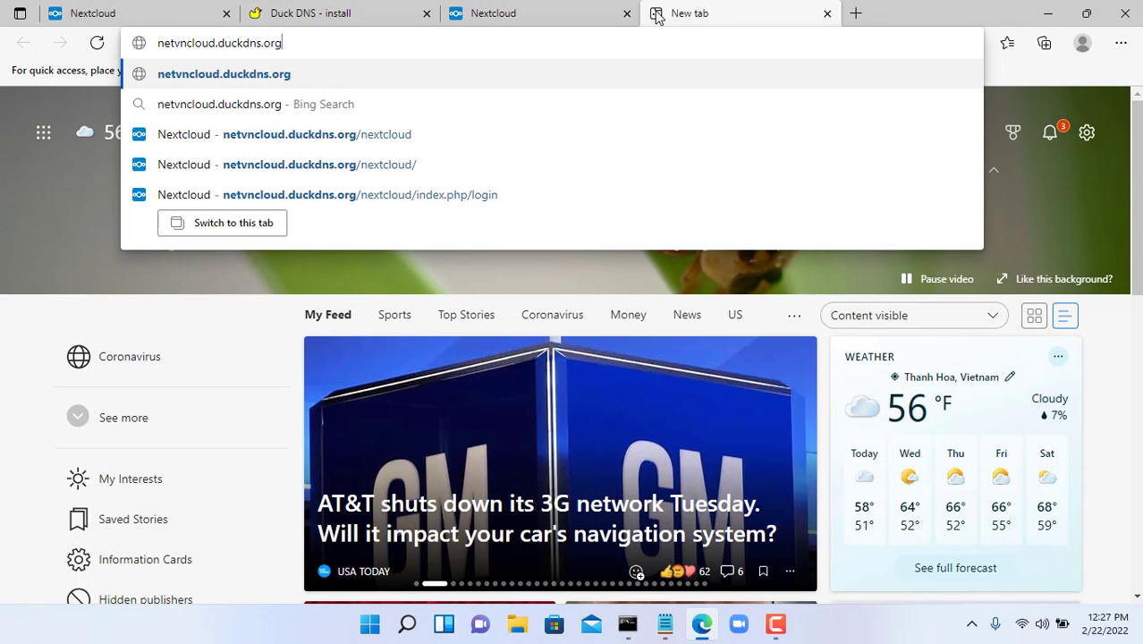
{"action": "type", "text": "/ne"}
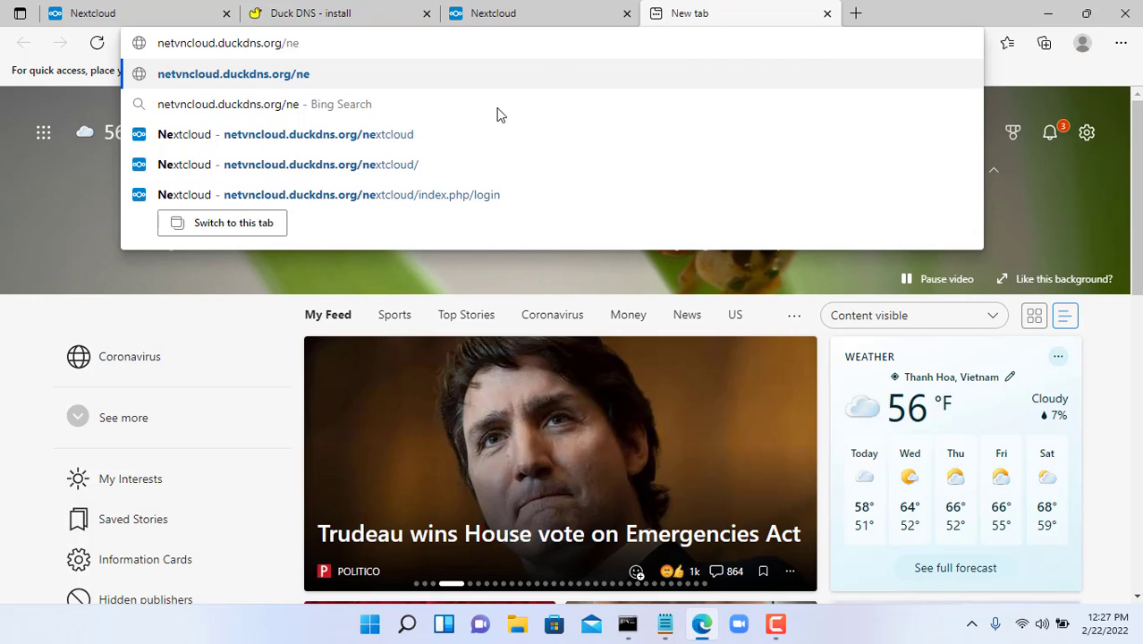
{"action": "key", "text": "Down"}
{"action": "left_click", "coordinate": [413, 136]}
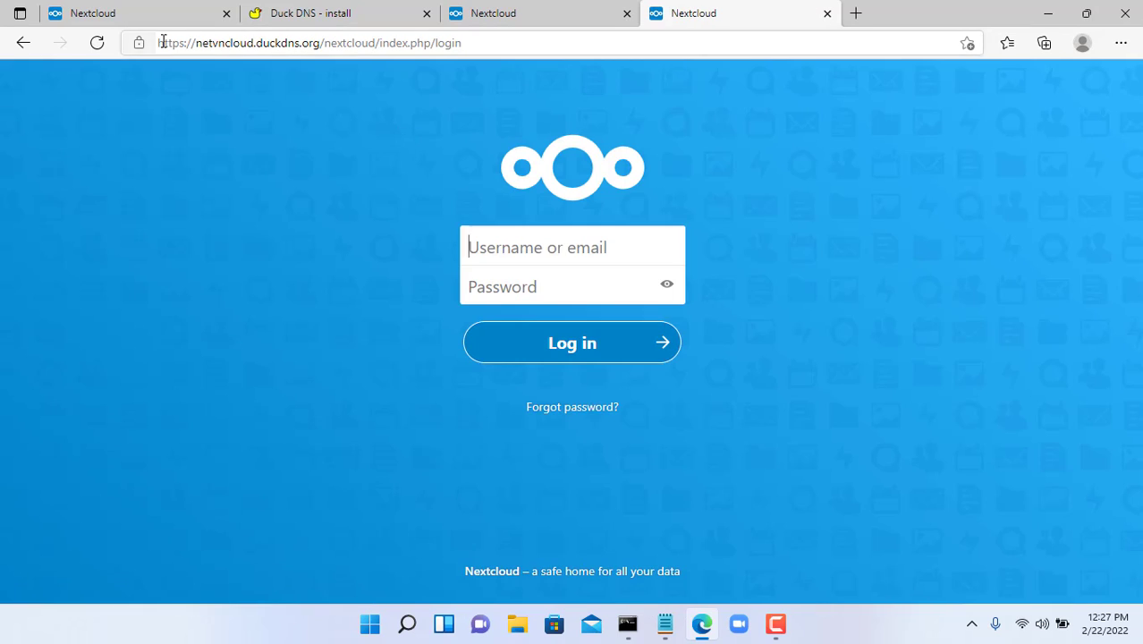
{"action": "left_click_drag", "start_coordinate": [160, 42], "coordinate": [189, 42]}
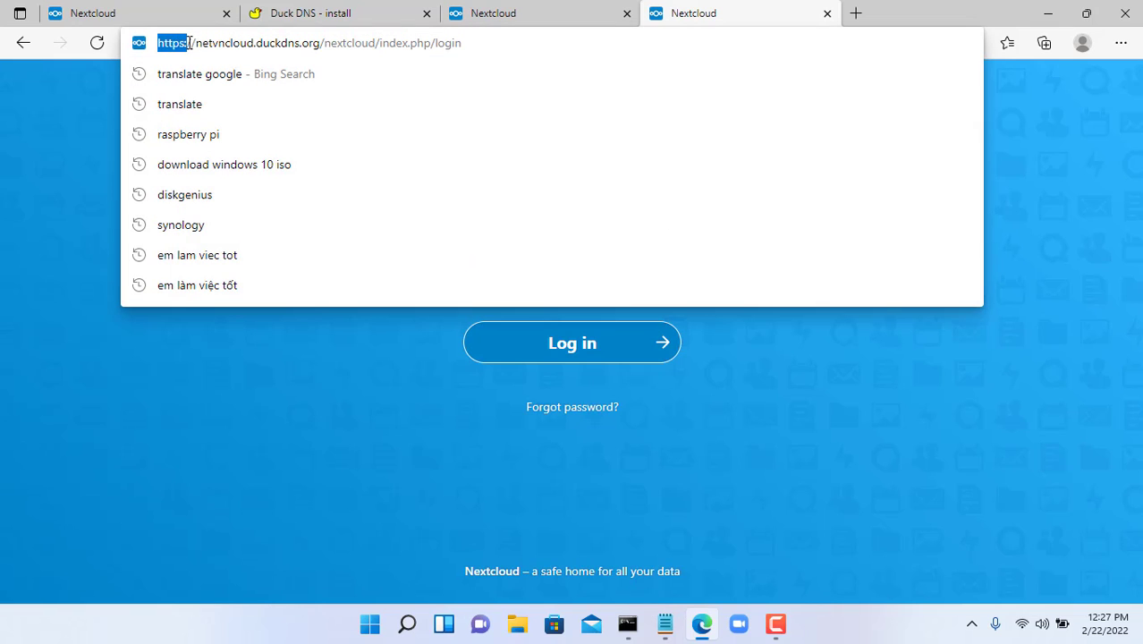
{"action": "left_click", "coordinate": [98, 127]}
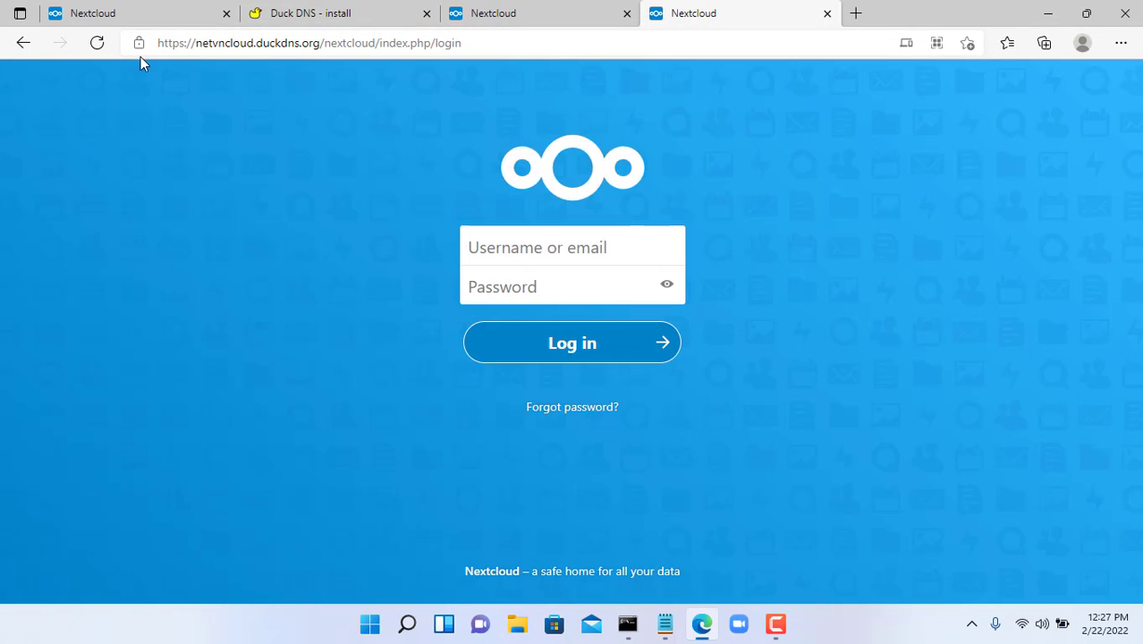
{"action": "left_click", "coordinate": [475, 14]}
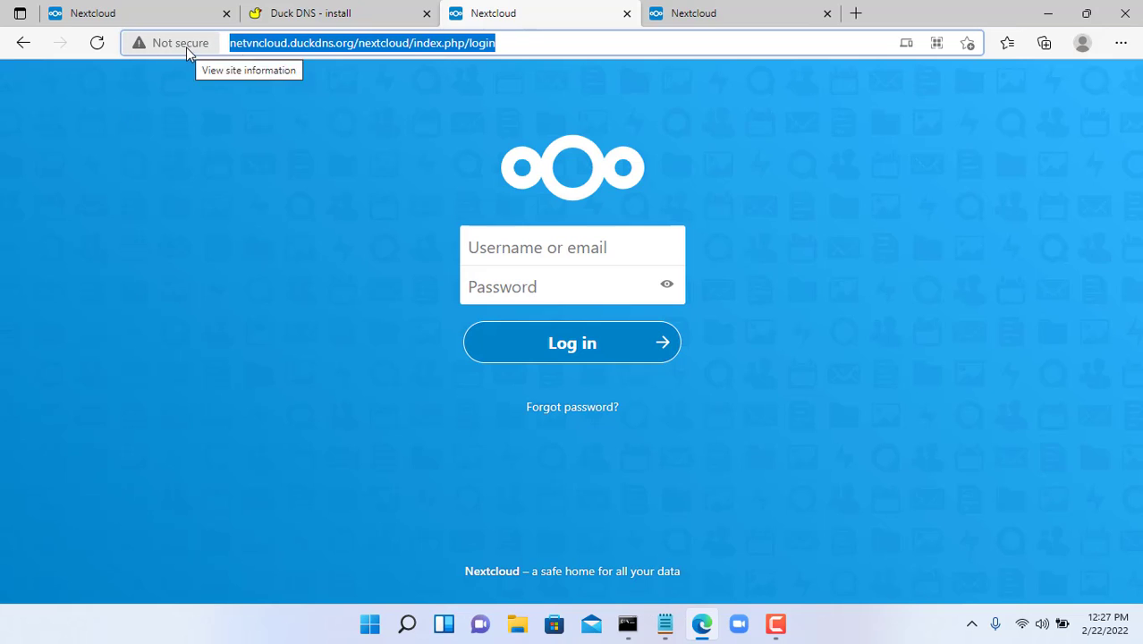
{"action": "key", "text": "ctrl+Tab"}
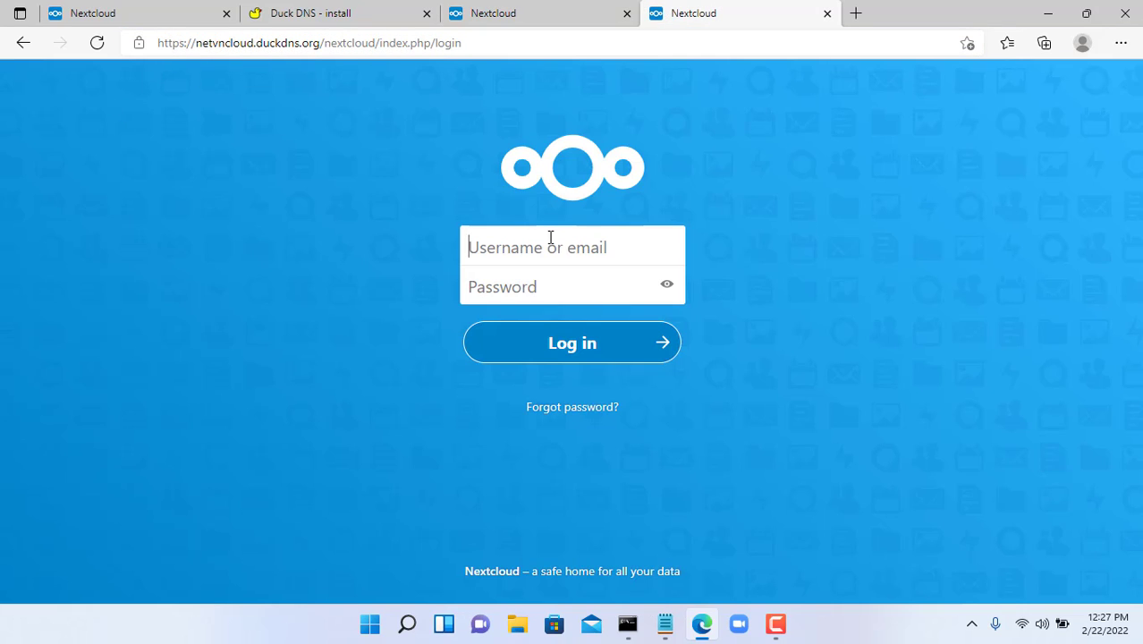